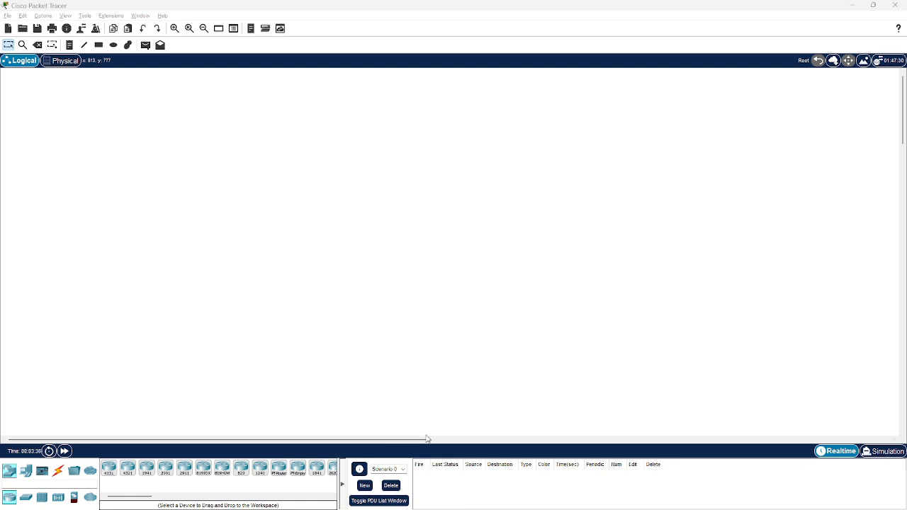
left_click(424, 199)
left_click(232, 313)
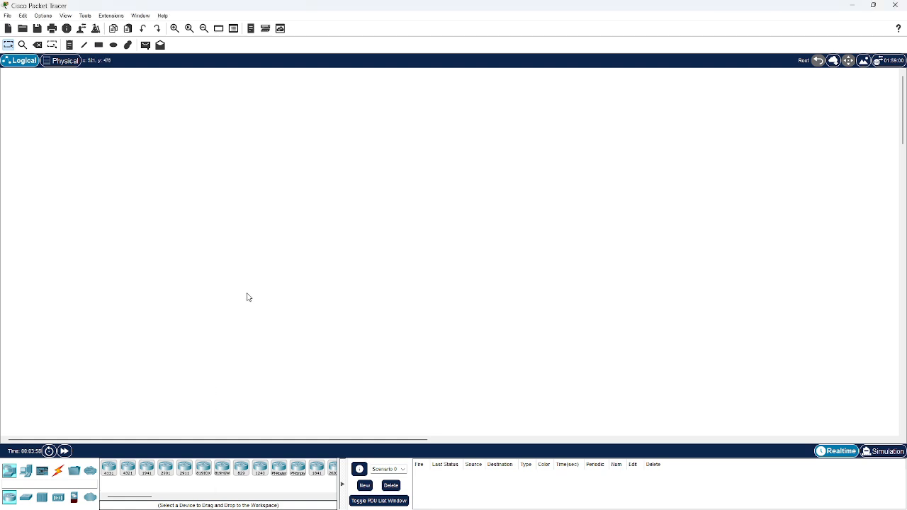
Place three Router-PT routers in a widely spaced row across the upper part of the workspace
left_click_drag(278, 469, 279, 471)
left_click(280, 471)
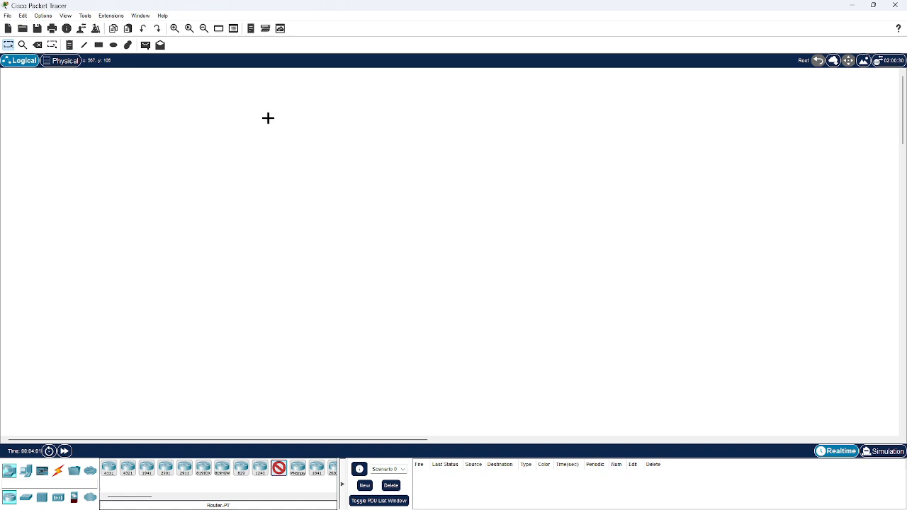
left_click(199, 127)
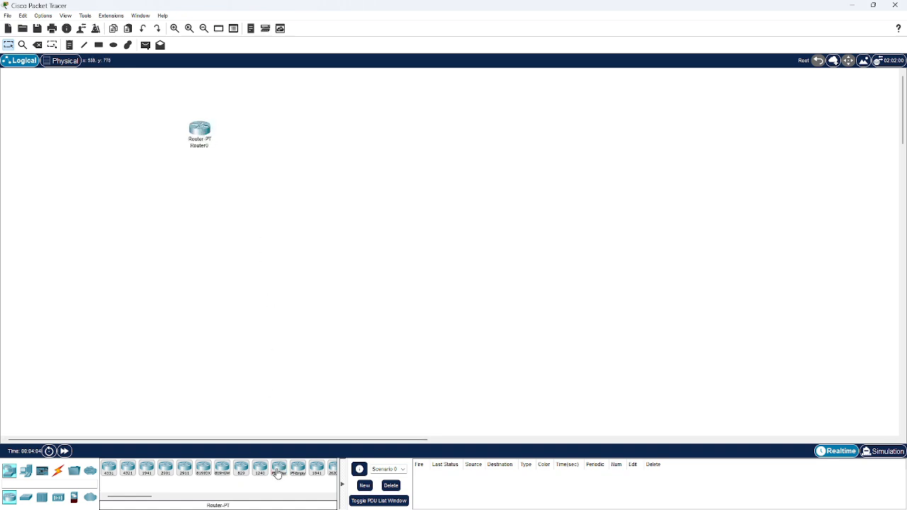
left_click(442, 127)
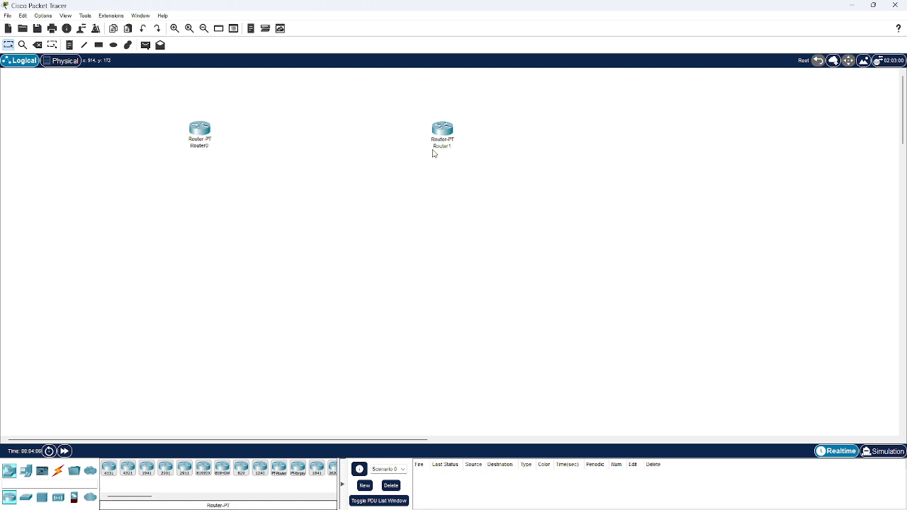
left_click(279, 468)
left_click(697, 127)
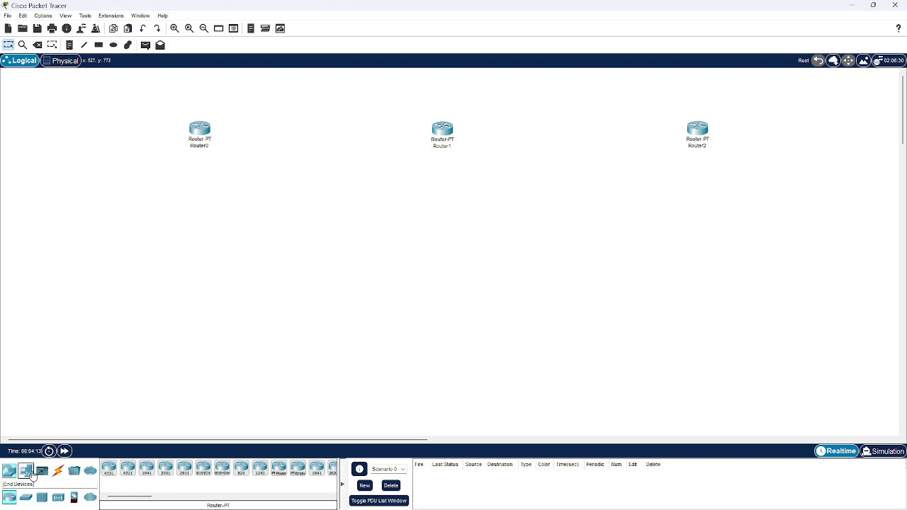
Add three Switch-PT switches in a row beneath the routers, one slightly to the left below each router
left_click(29, 472)
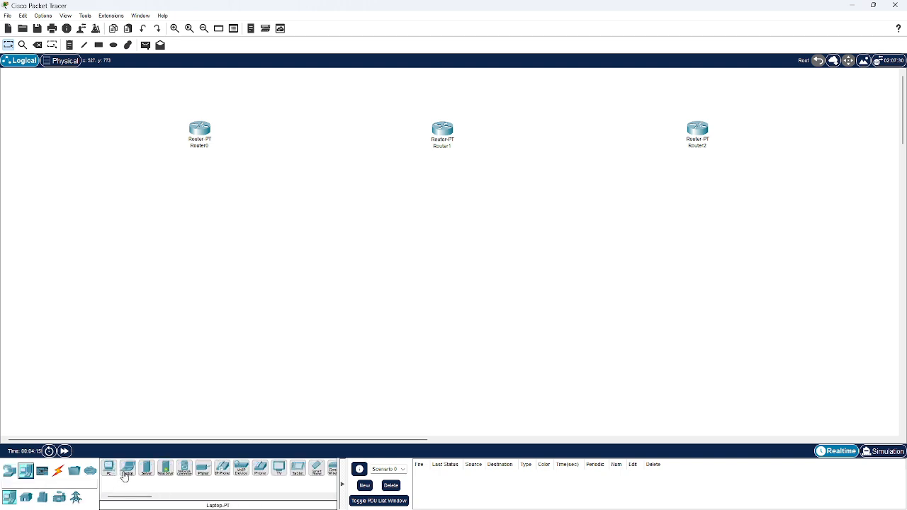
left_click(9, 470)
left_click(26, 496)
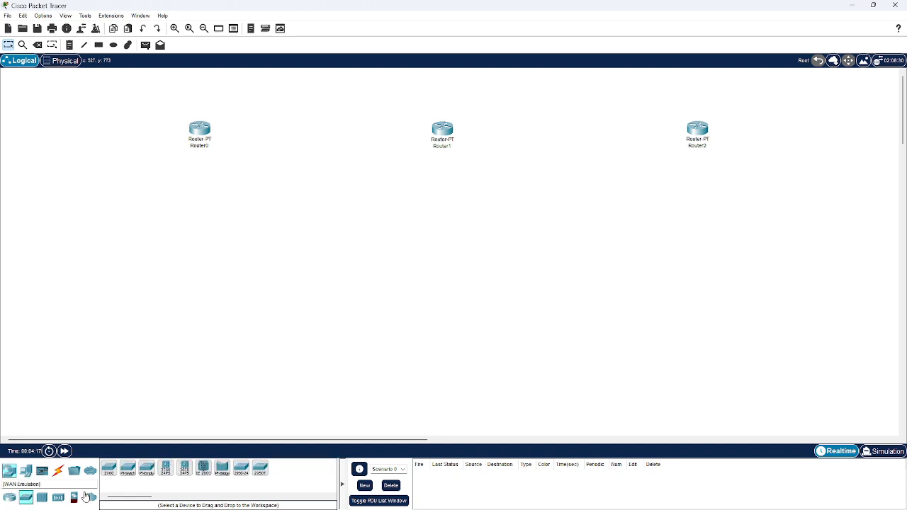
left_click(127, 467)
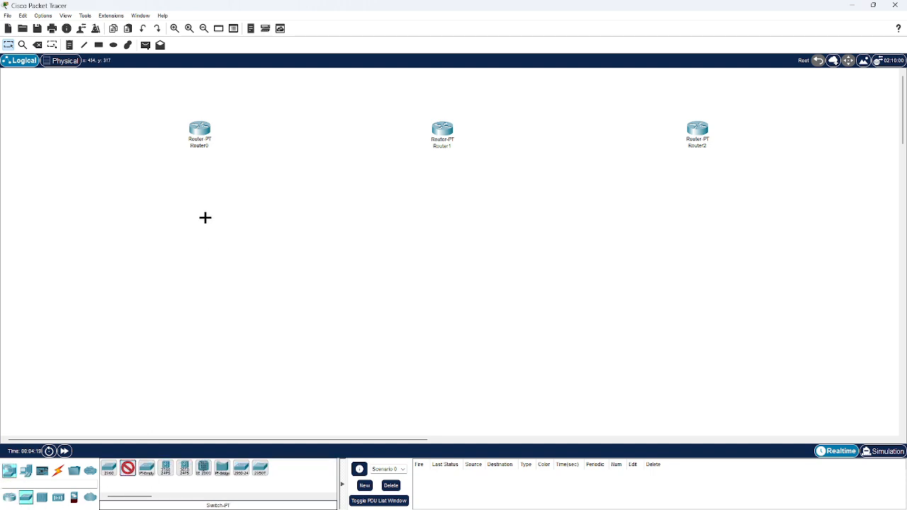
left_click(132, 198)
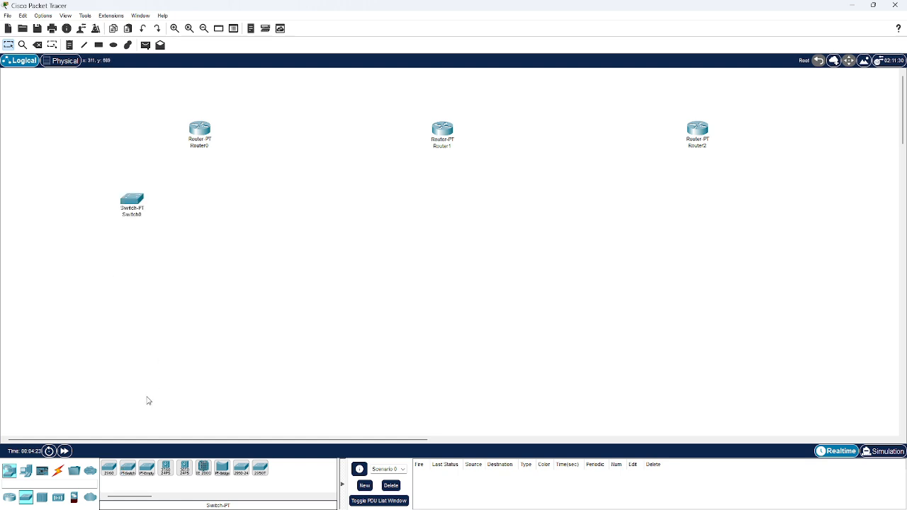
left_click(377, 202)
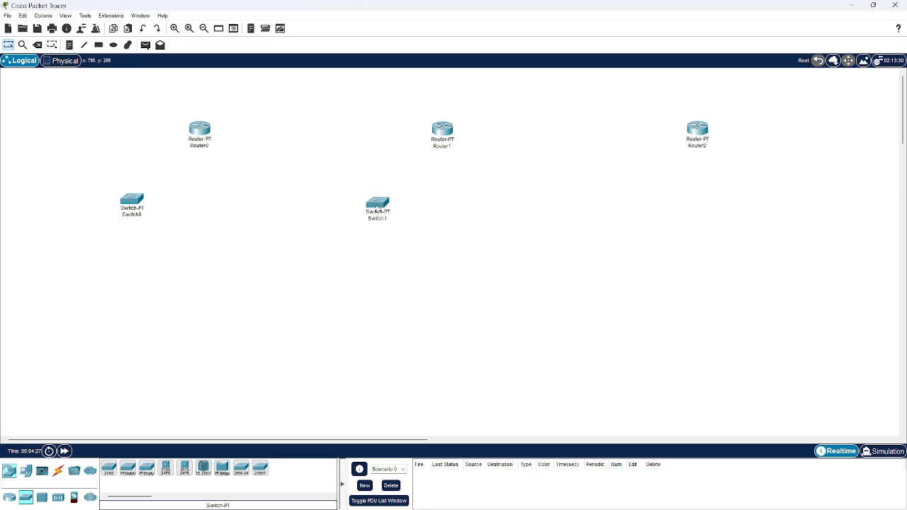
left_click(130, 470)
left_click(643, 196)
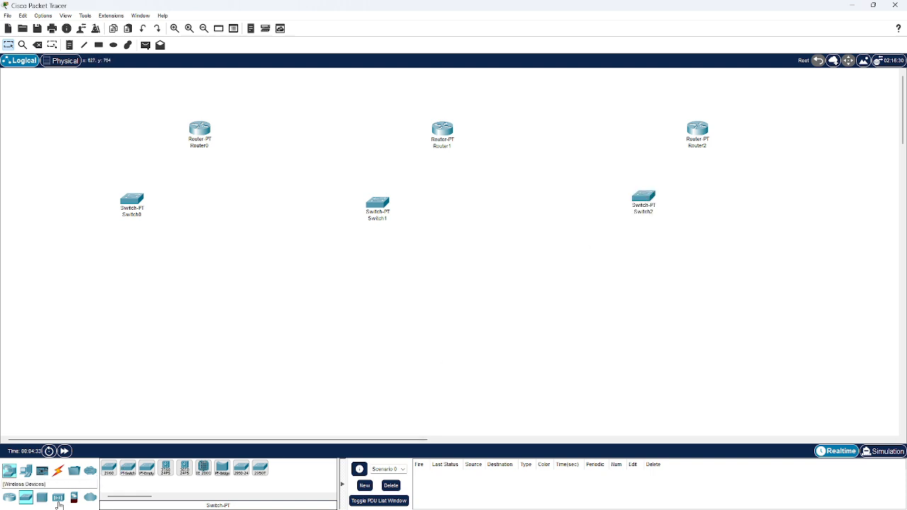
Add three WRT300N wireless routers level with the switches, one slightly to the right below each router
left_click(57, 498)
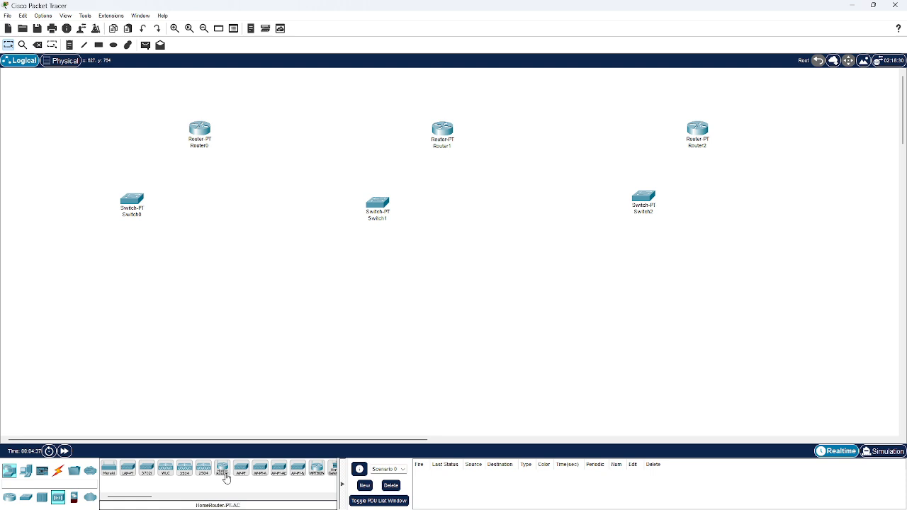
left_click(316, 468)
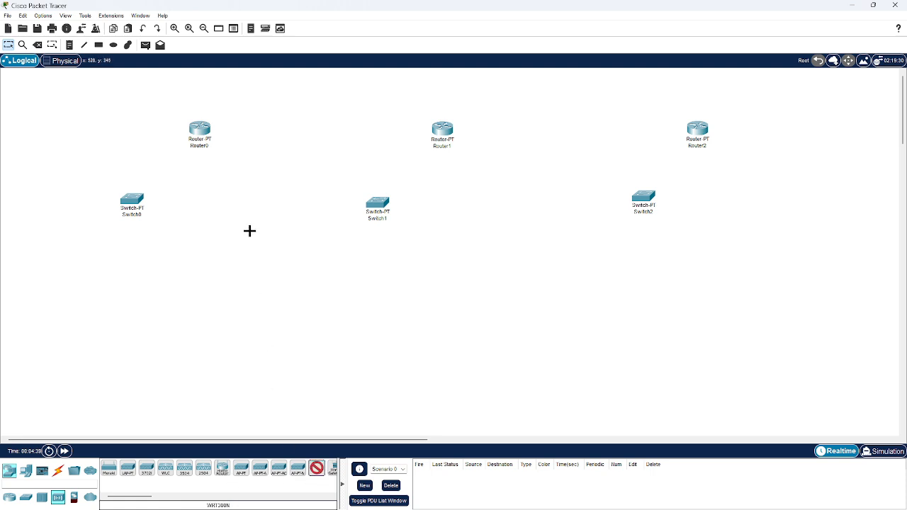
left_click(254, 201)
left_click(316, 471)
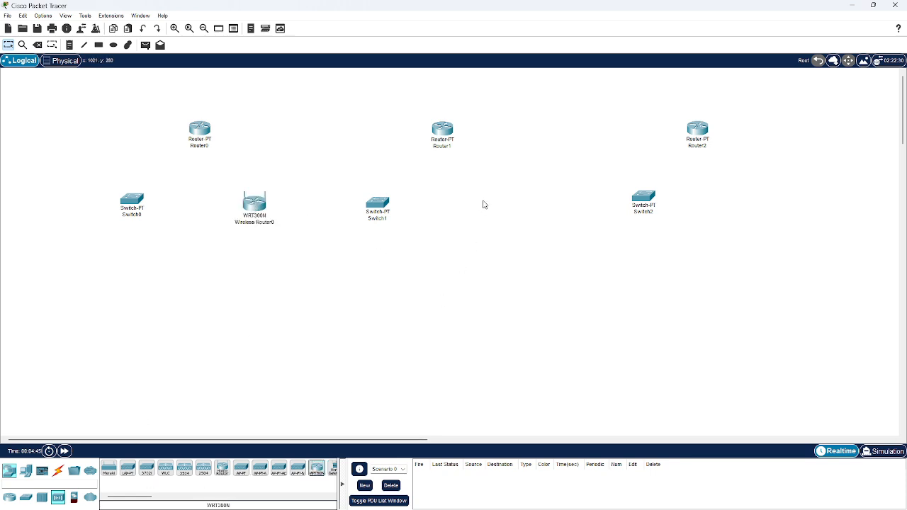
left_click(312, 466)
left_click(493, 202)
left_click(316, 469)
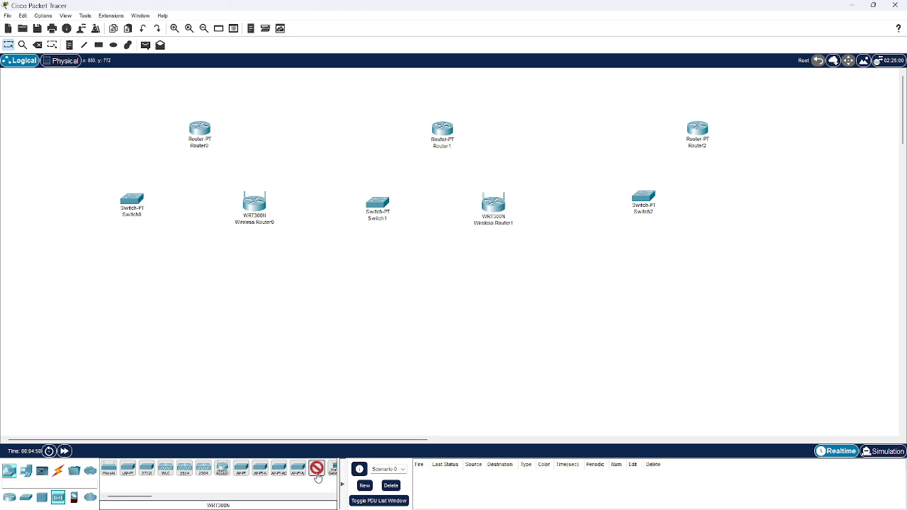
left_click(746, 204)
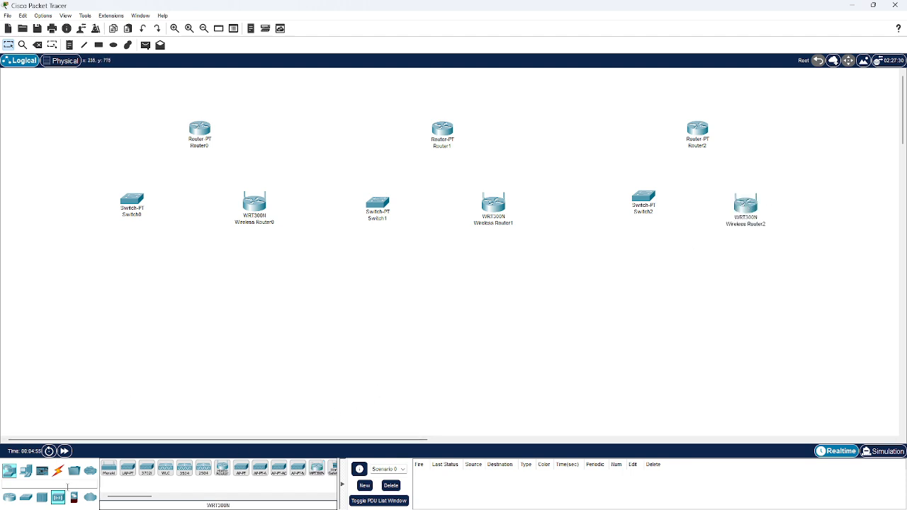
Place three PCs around Switch0: one to its left, one below that PC and one below the switch
left_click(26, 471)
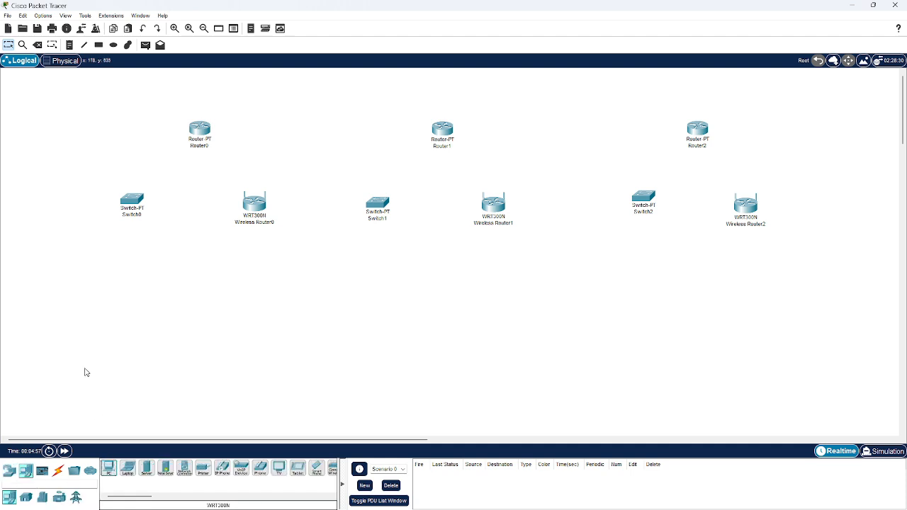
left_click(109, 469)
left_click(59, 202)
left_click(109, 469)
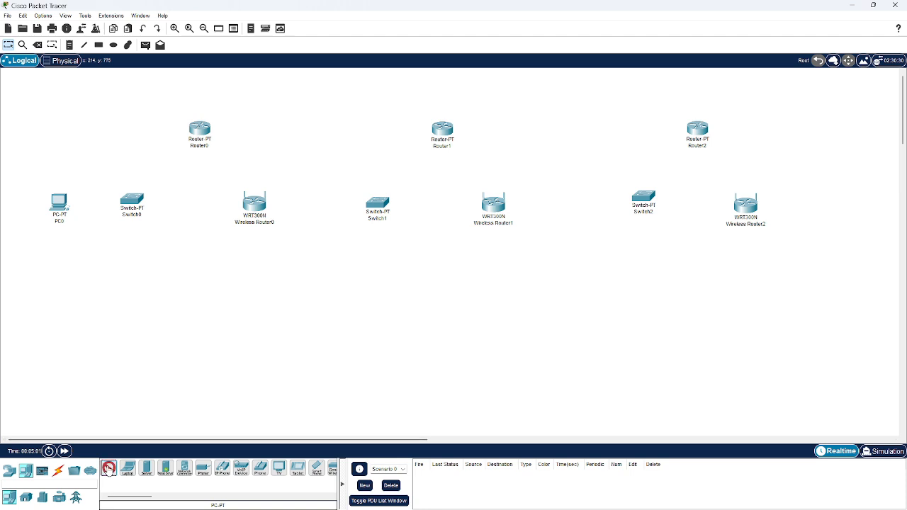
left_click(58, 276)
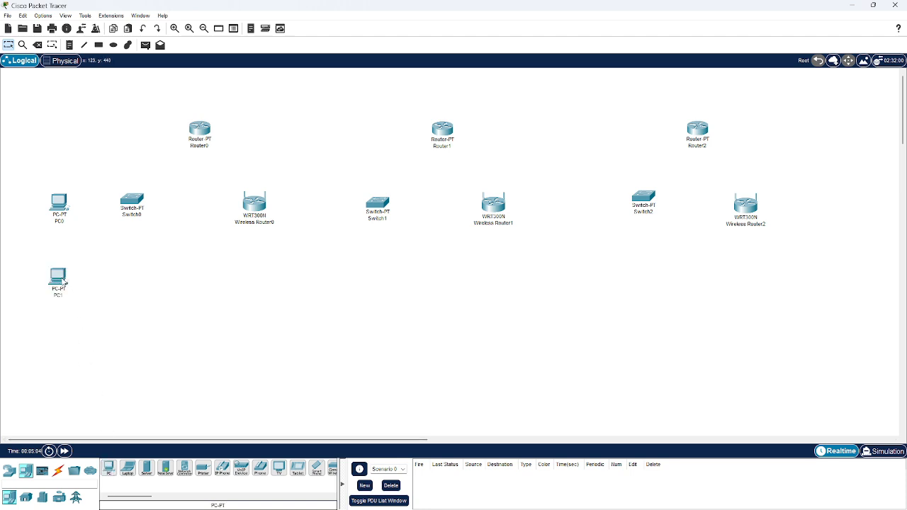
left_click(109, 468)
left_click(133, 276)
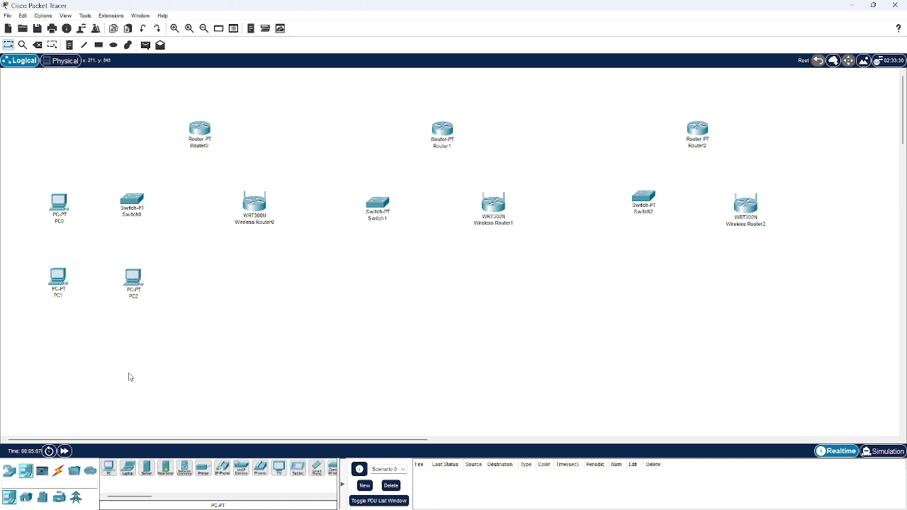
Place two laptops to the right of Wireless Router0, one beneath the other, and shift that wireless router slightly left to make room
left_click(128, 468)
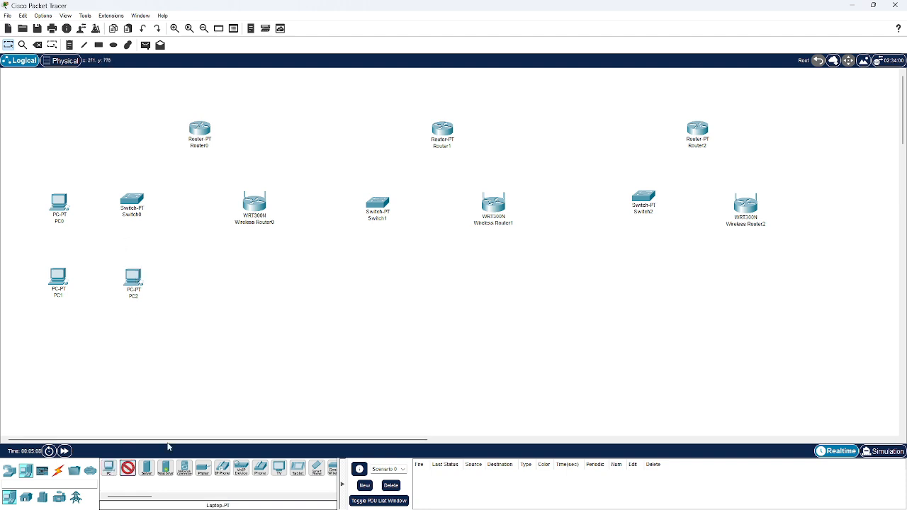
left_click(296, 207)
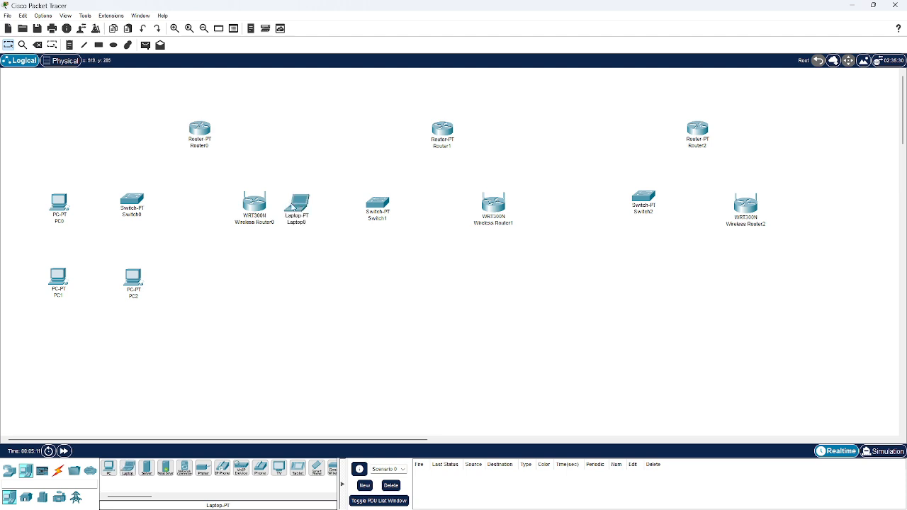
left_click_drag(255, 209, 246, 205)
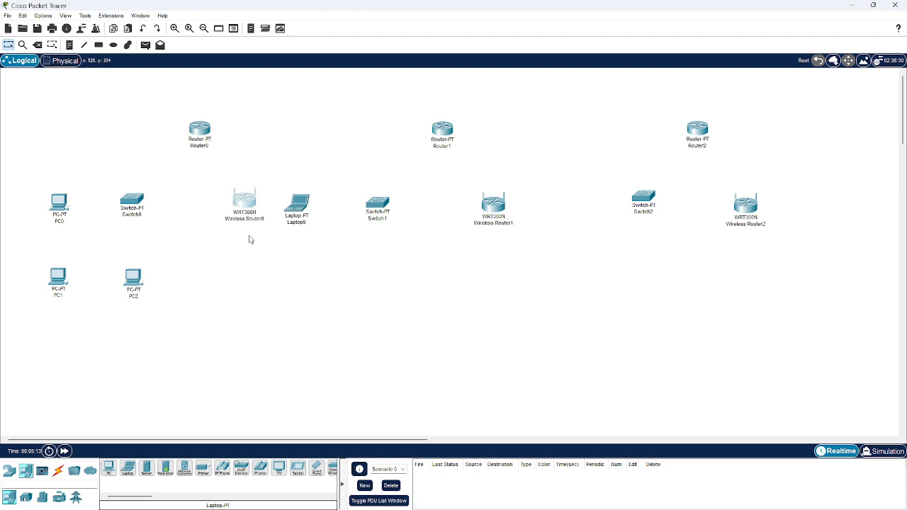
left_click_drag(124, 468, 293, 253)
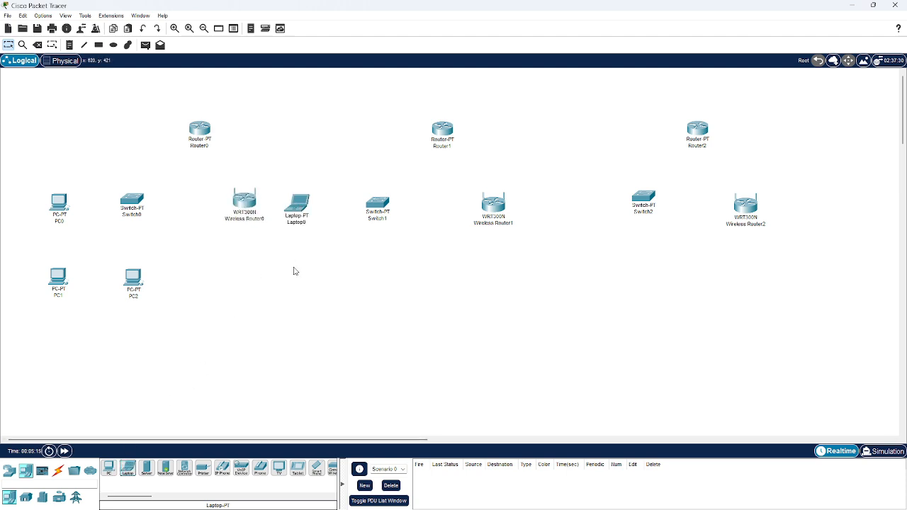
left_click(130, 471, "ctrl")
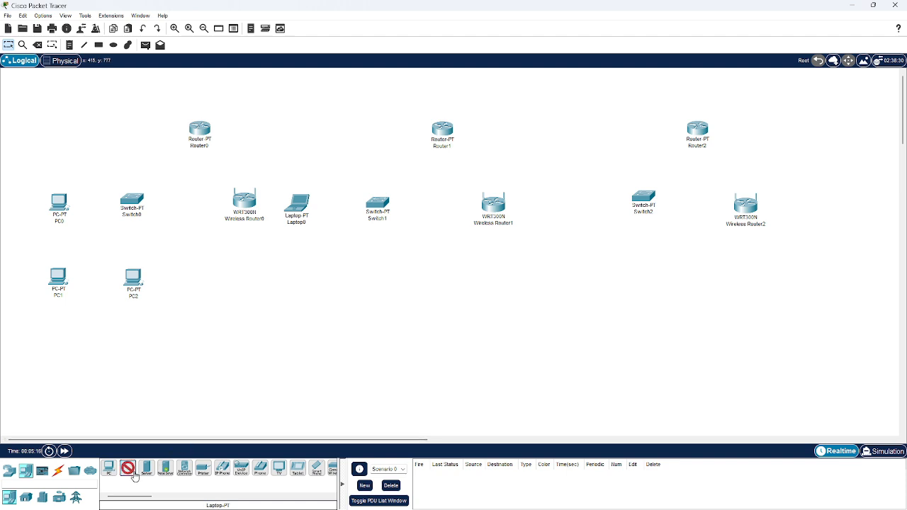
left_click(294, 272)
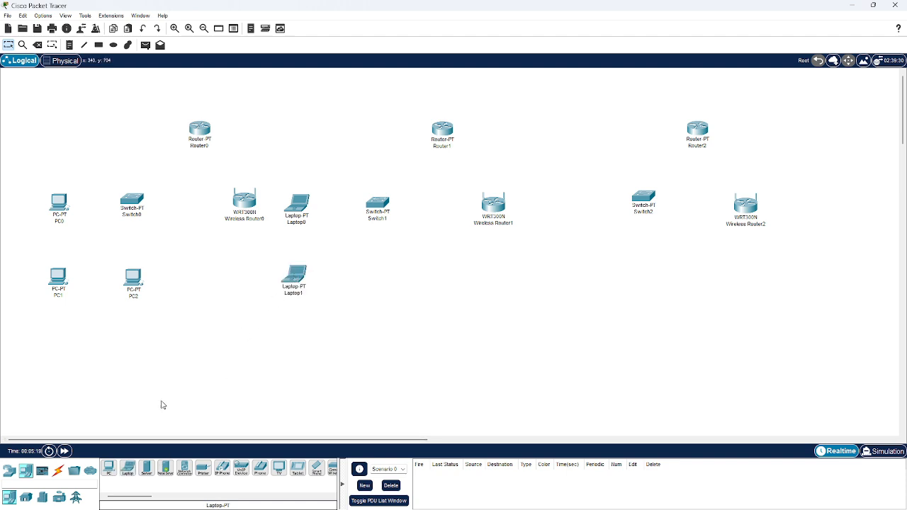
Place three PCs around Switch1, one to its left and two in the row below, and shift the switch slightly right
left_click(108, 468)
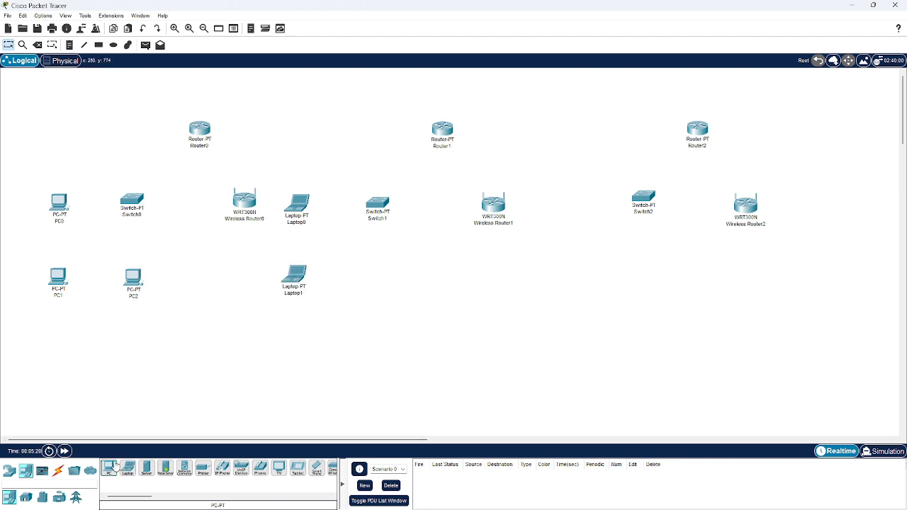
left_click(337, 203)
left_click_drag(375, 206, 394, 212)
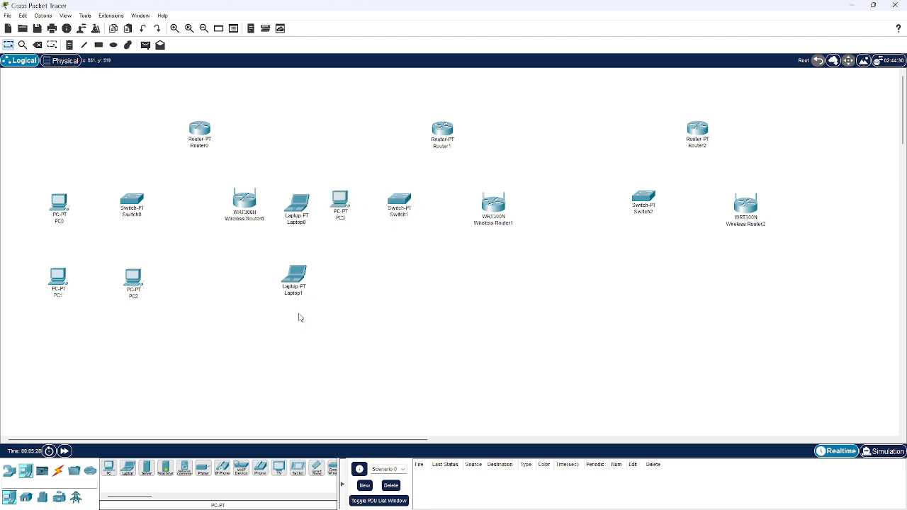
left_click(124, 468)
left_click(112, 472)
left_click(111, 472)
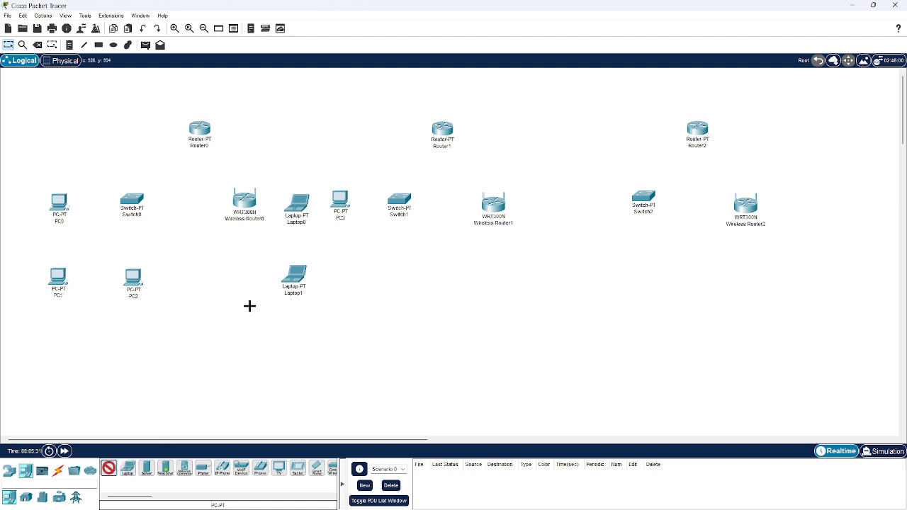
left_click(341, 276)
left_click(110, 471)
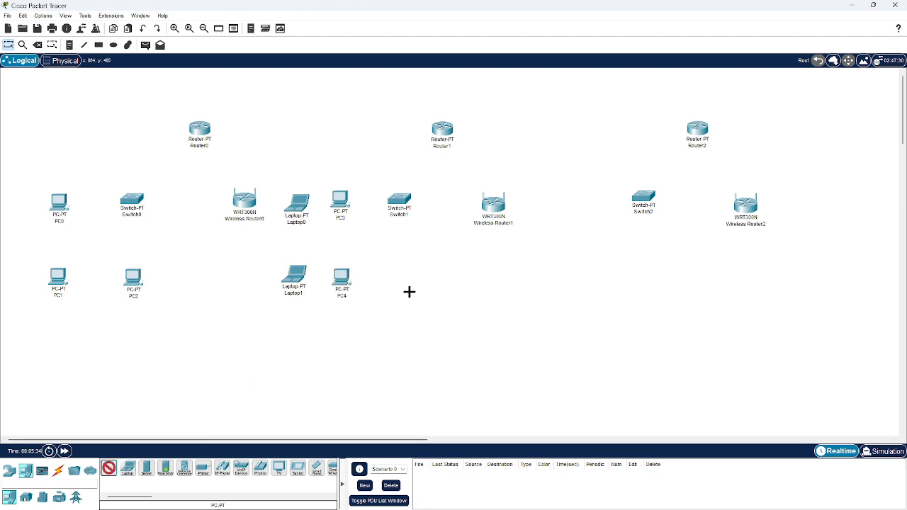
left_click(401, 276)
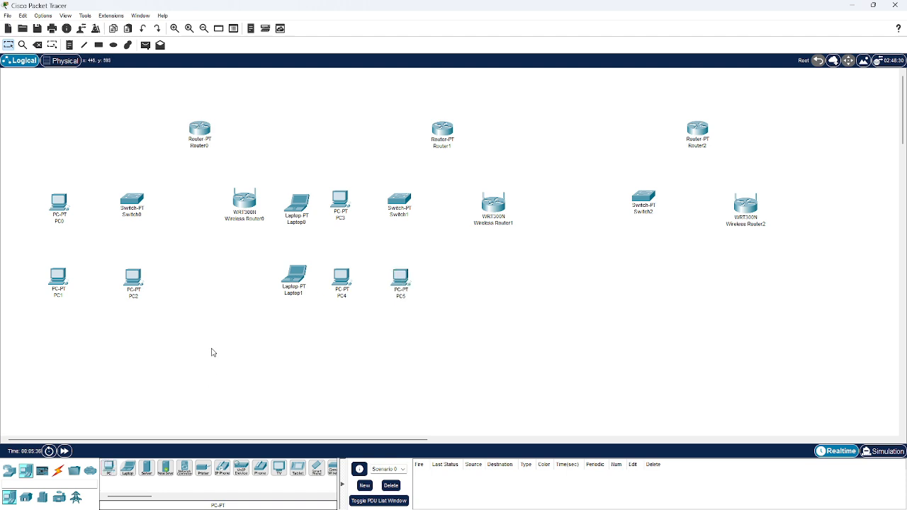
Place two laptops for Wireless Router1, one directly to its right and one beneath that laptop
left_click(127, 469)
left_click(539, 202)
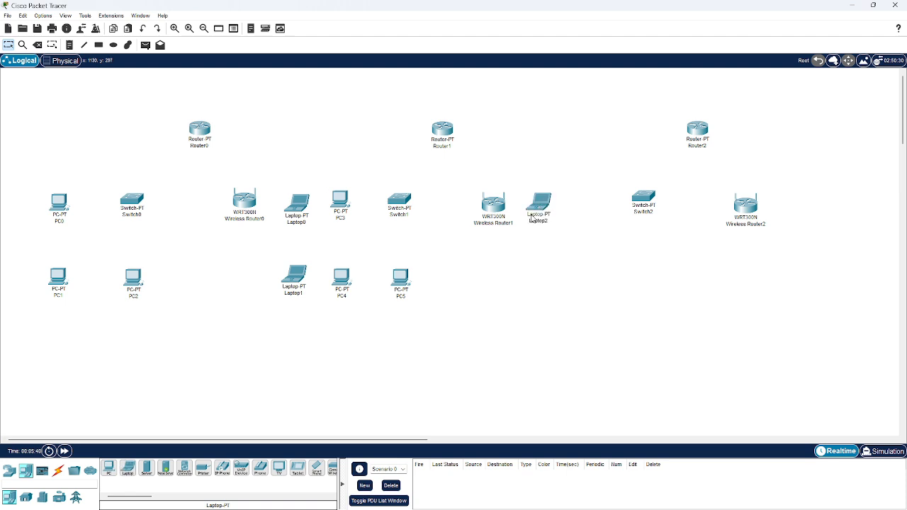
left_click(134, 472)
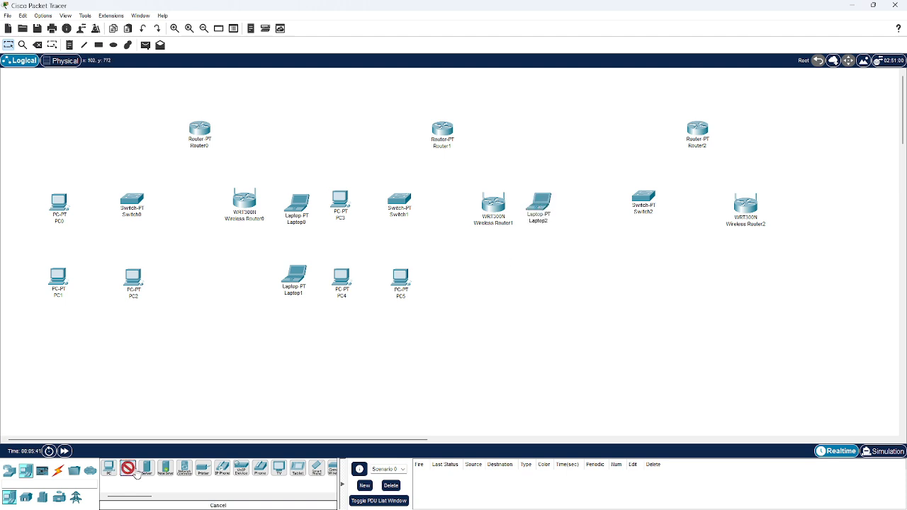
left_click(537, 273)
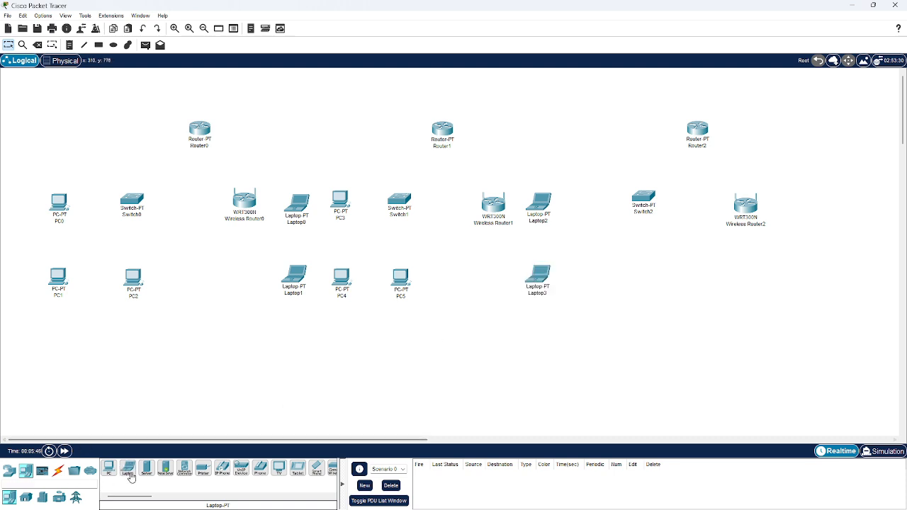
Place three PCs around Switch2: one to its left, one below that PC and one below the switch
left_click(109, 469)
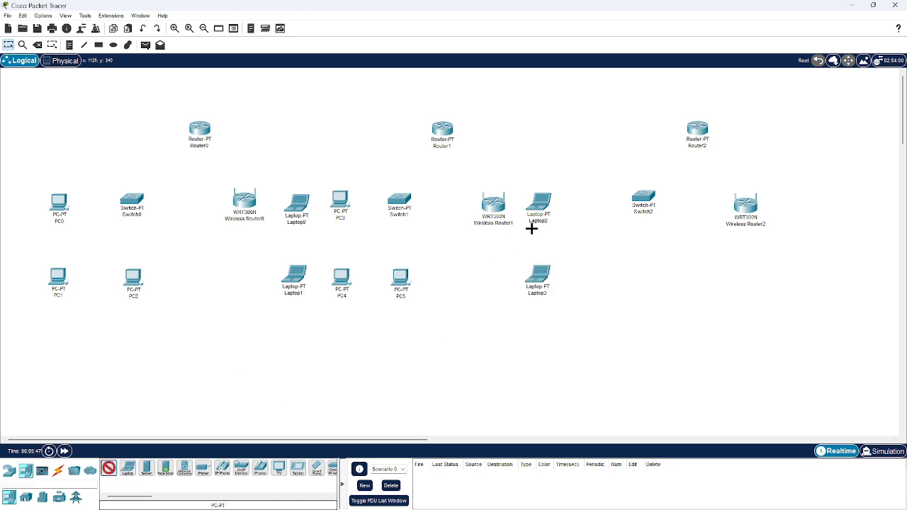
left_click(588, 201)
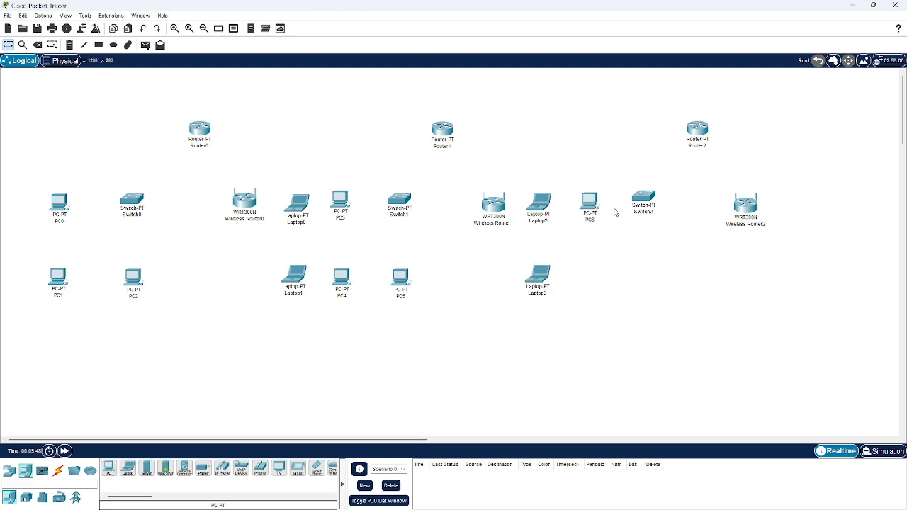
left_click(112, 471)
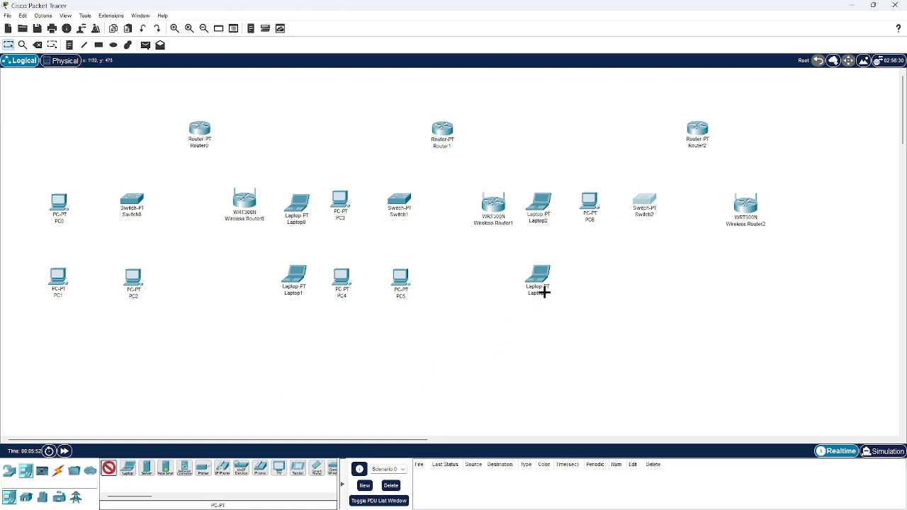
left_click(587, 272)
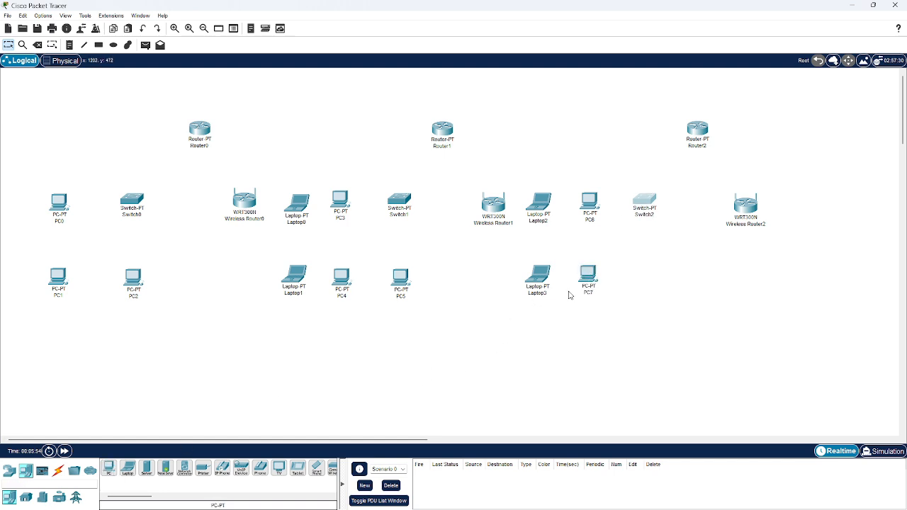
left_click(109, 469)
left_click(644, 273)
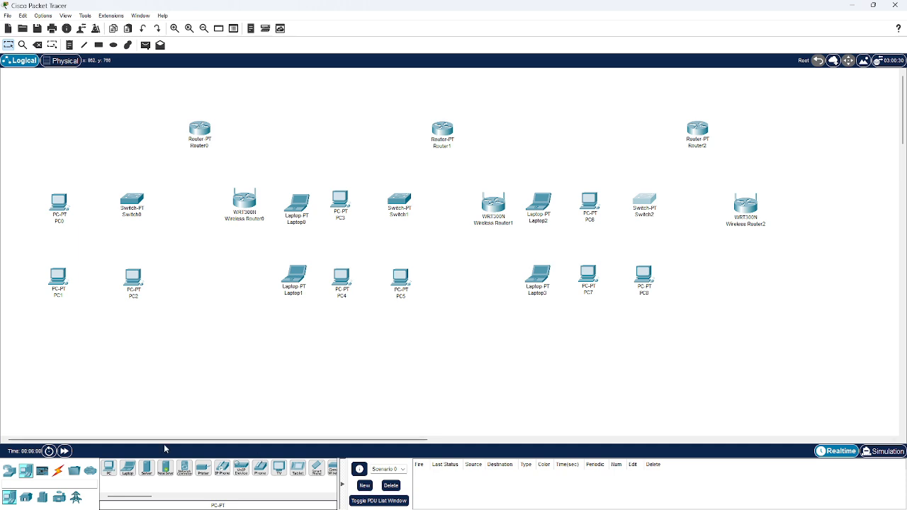
Place two laptops for Wireless Router2, one directly to its right and one beneath that laptop
left_click(128, 469)
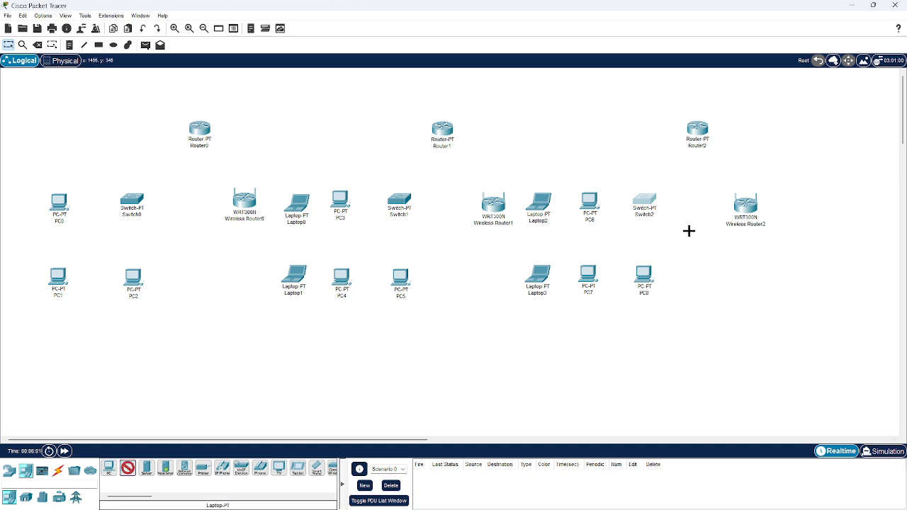
left_click(802, 201)
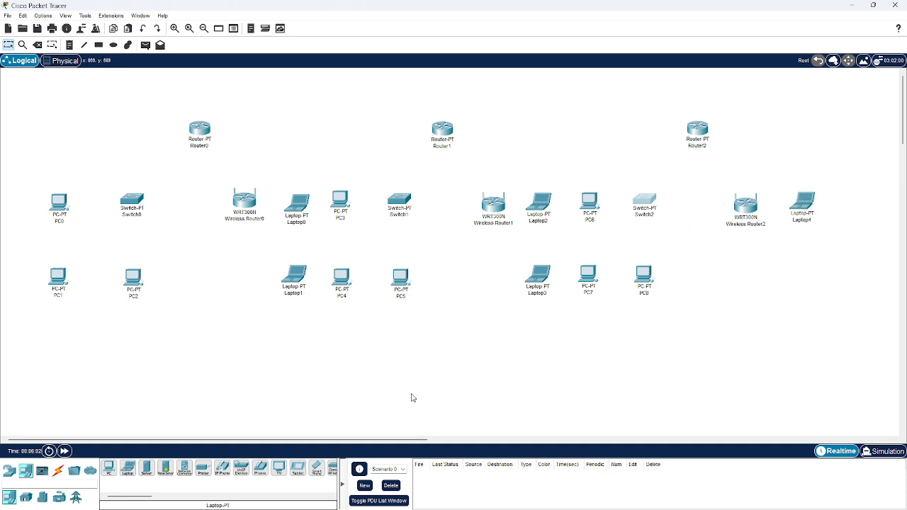
left_click(128, 469)
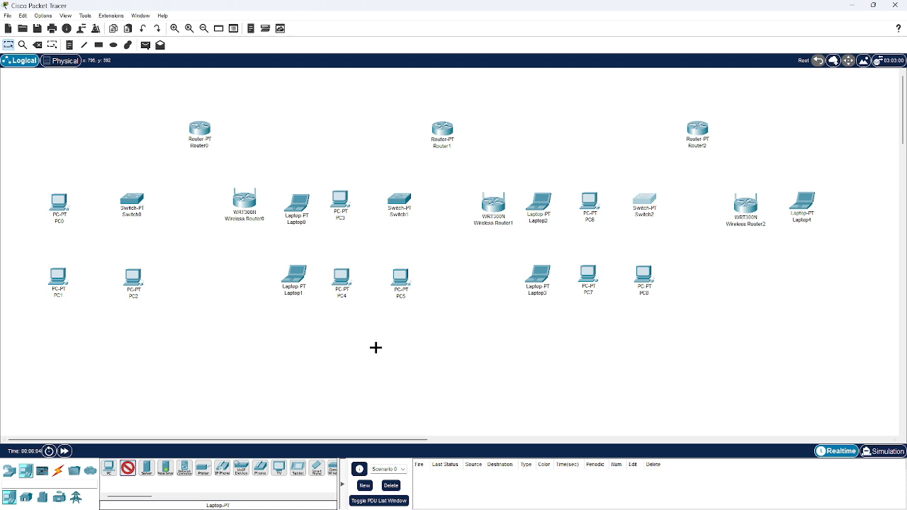
left_click(799, 274)
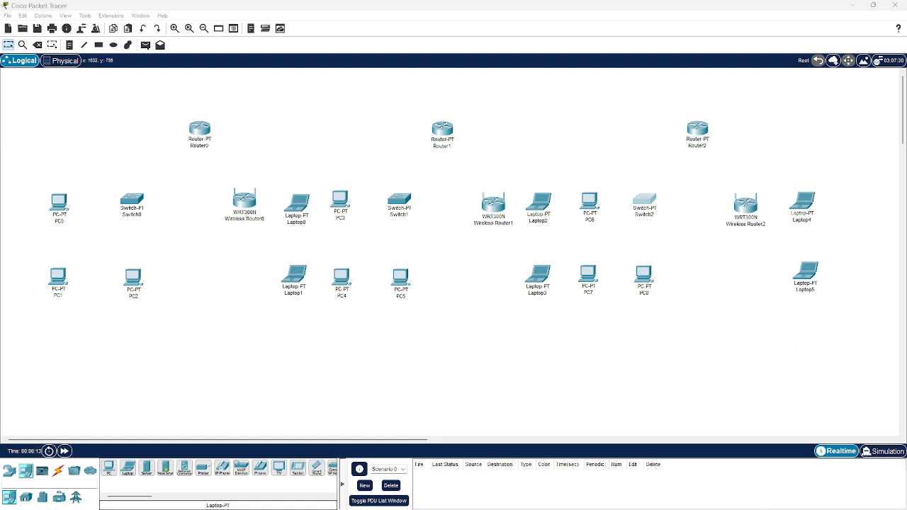
left_click(768, 458)
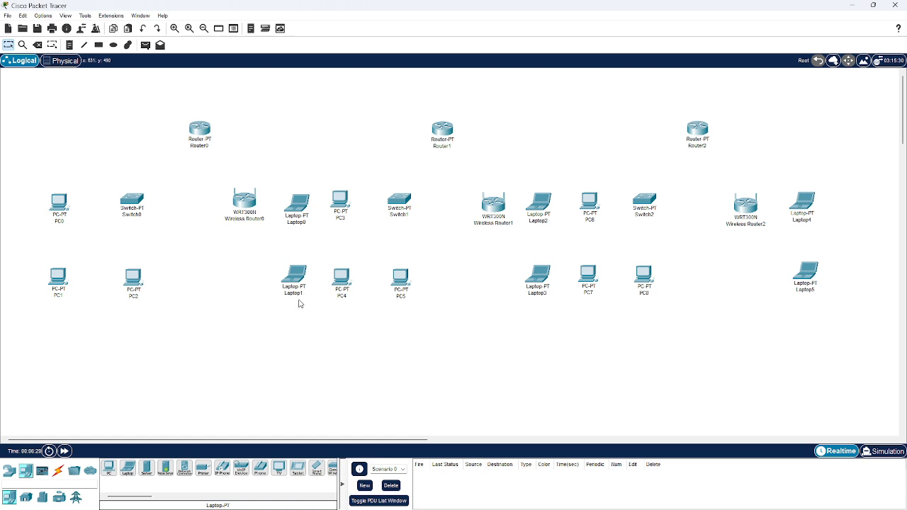
Connect Router0's FastEthernet0/0 to Switch0's FastEthernet0/1 with a copper straight-through cable
left_click(59, 470)
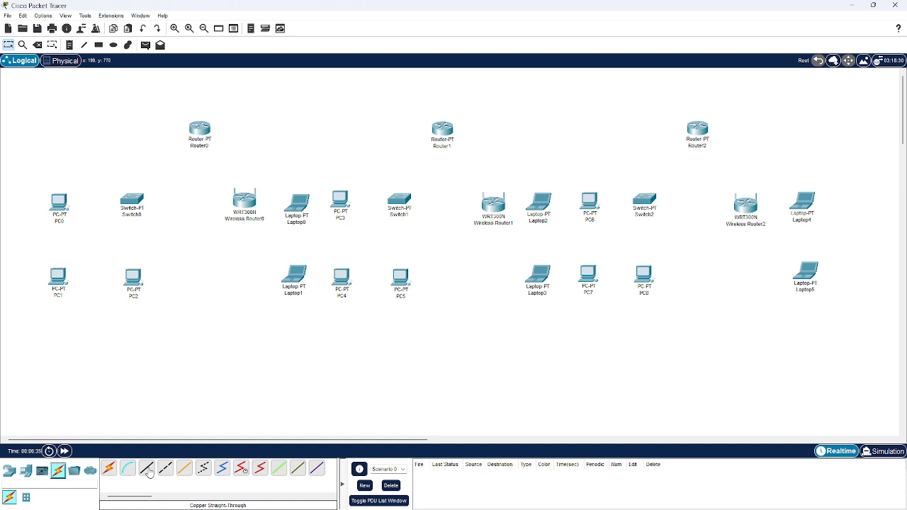
left_click(147, 470)
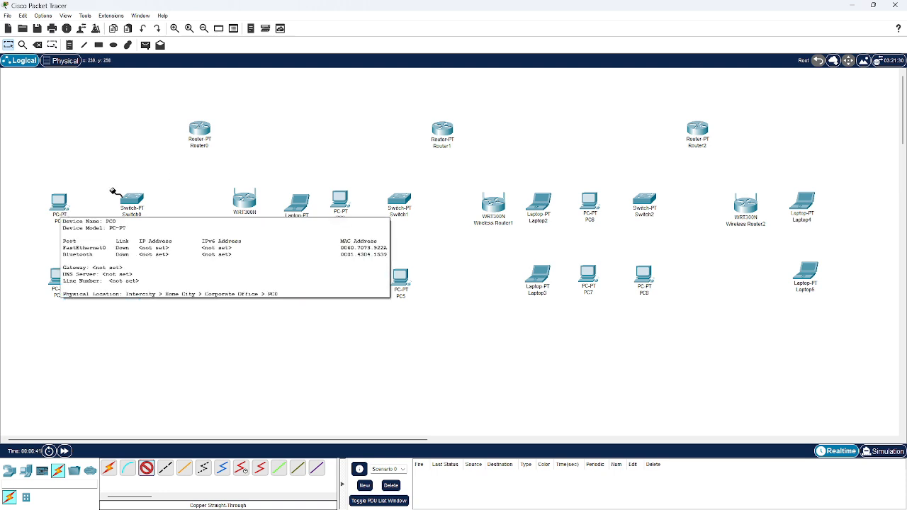
left_click(210, 128)
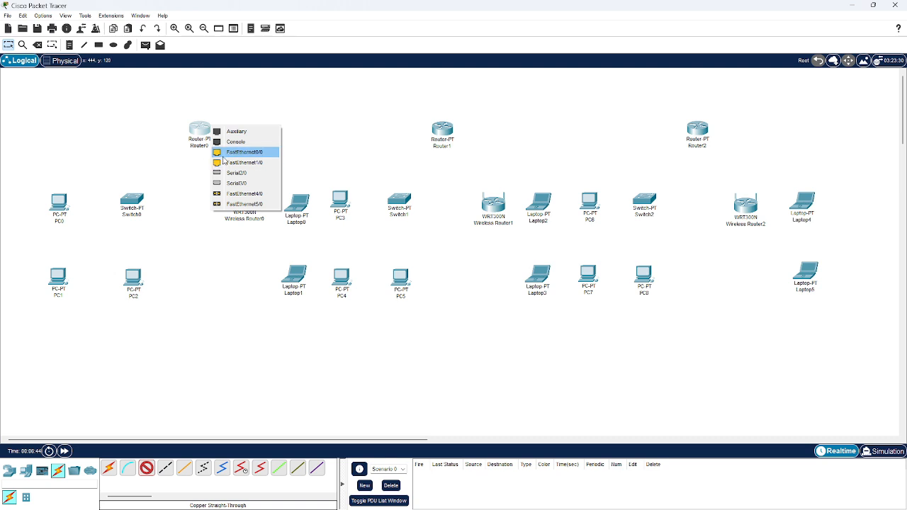
left_click(228, 152)
left_click(127, 202)
left_click(152, 222)
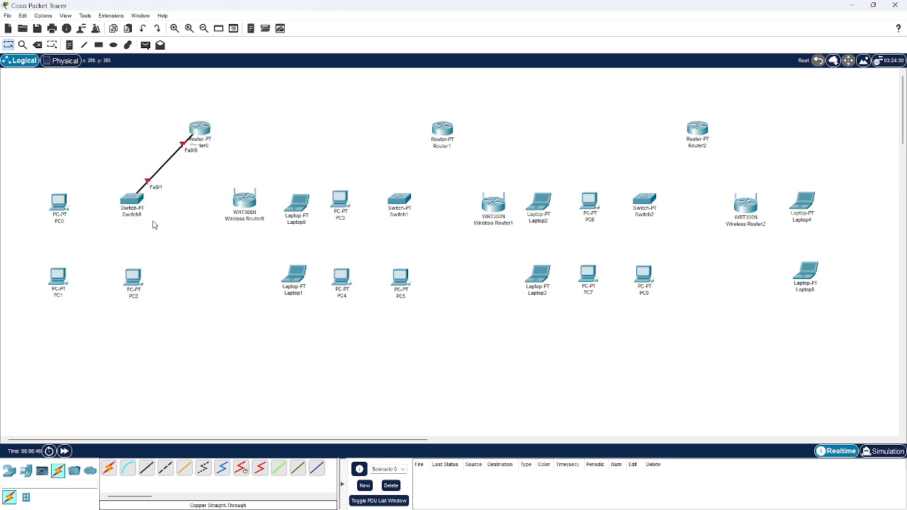
Connect Switch0's FastEthernet1/1 to PC0's FastEthernet0 with a copper straight-through cable
left_click(147, 469)
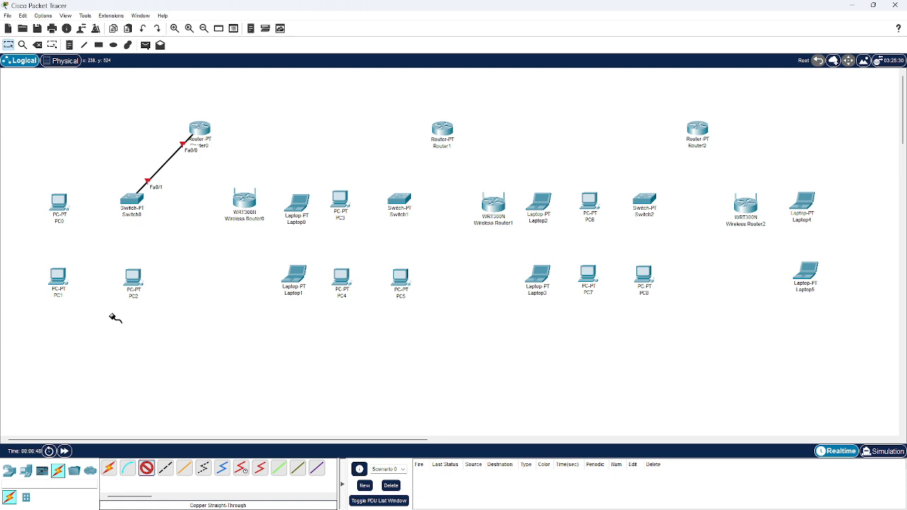
left_click(132, 207)
left_click(139, 220)
left_click(57, 202)
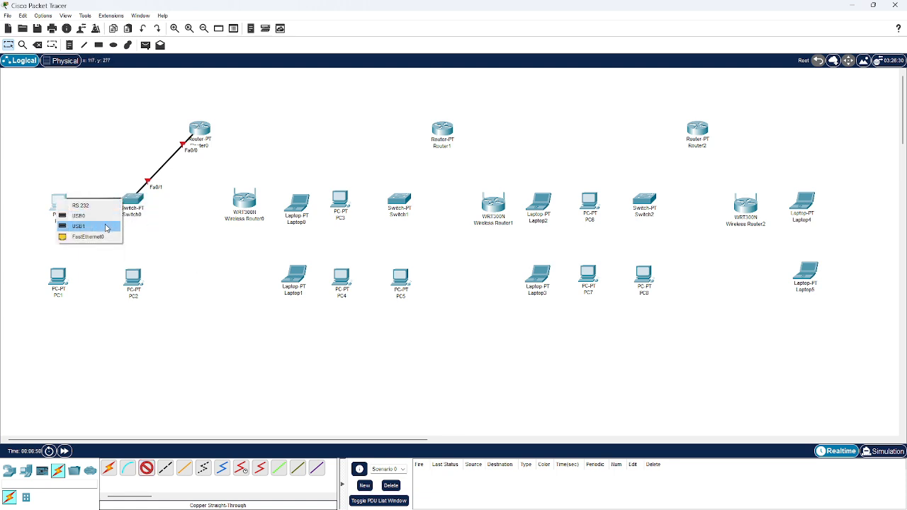
left_click(102, 236)
Connect Switch0's FastEthernet2/1 to PC1's FastEthernet0 with a copper straight-through cable
left_click(147, 469)
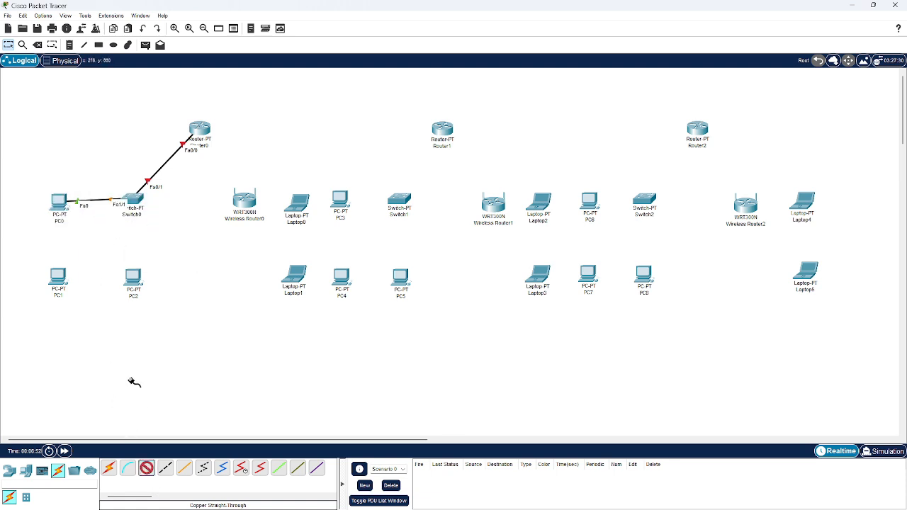
left_click(134, 200)
left_click(154, 217)
left_click(57, 276)
left_click(89, 297)
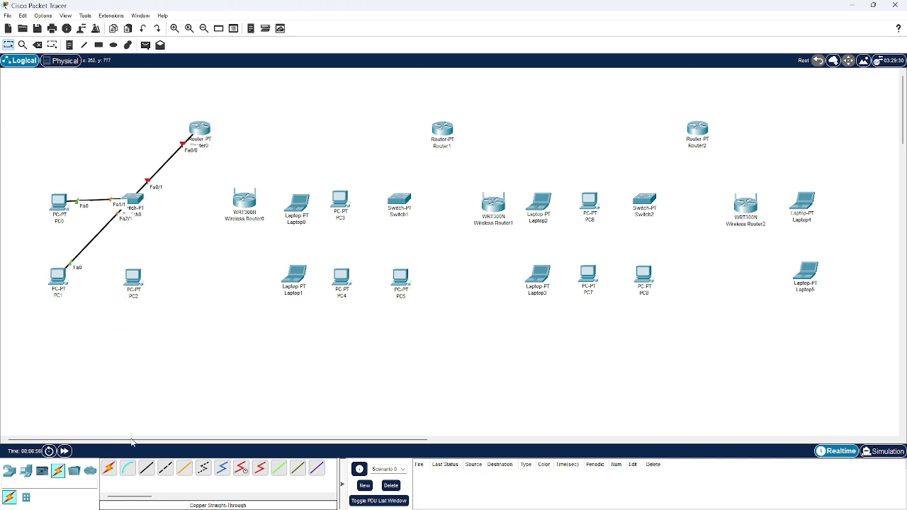
Connect Switch0's FastEthernet3/1 to PC2's FastEthernet0 with a copper straight-through cable
left_click(146, 468)
left_click(131, 204)
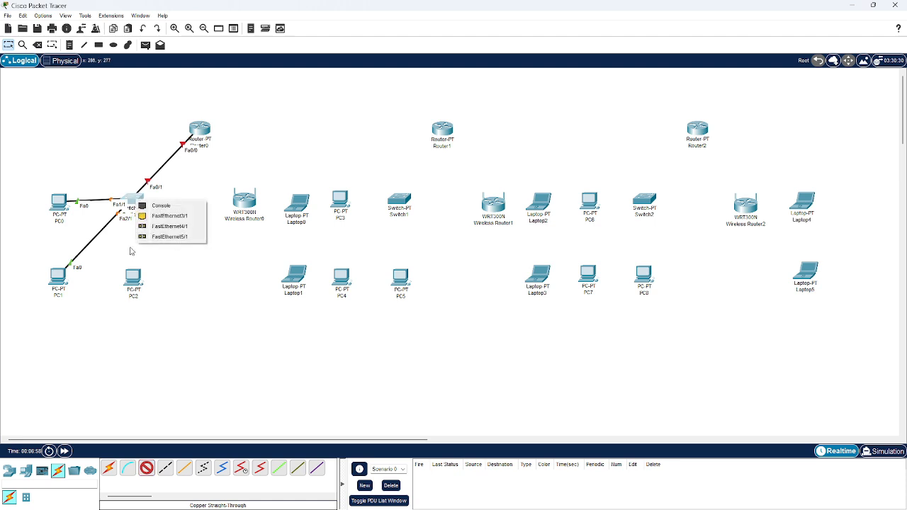
left_click(160, 227)
left_click(128, 284)
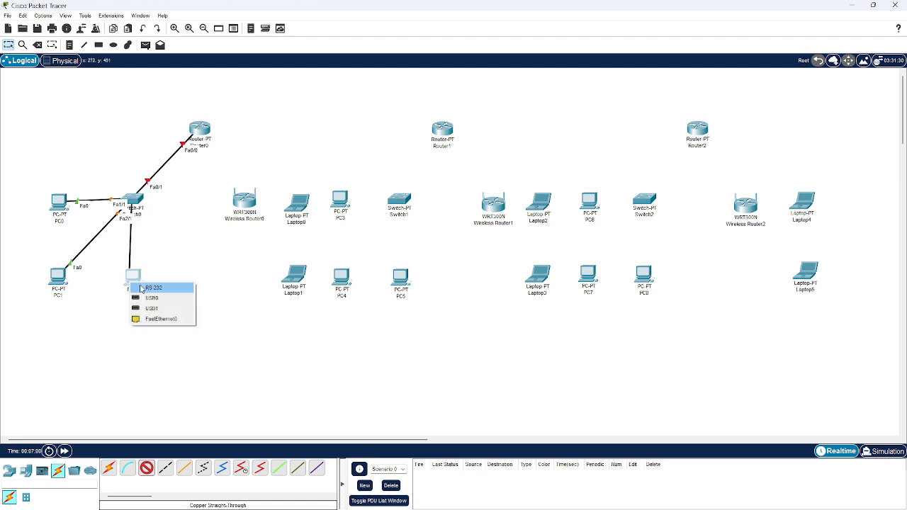
left_click(162, 318)
left_click(146, 467)
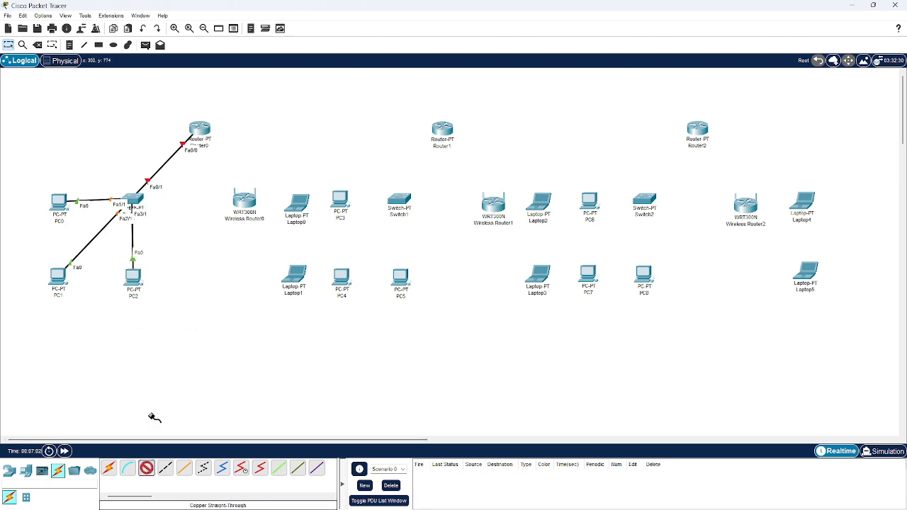
left_click(188, 136)
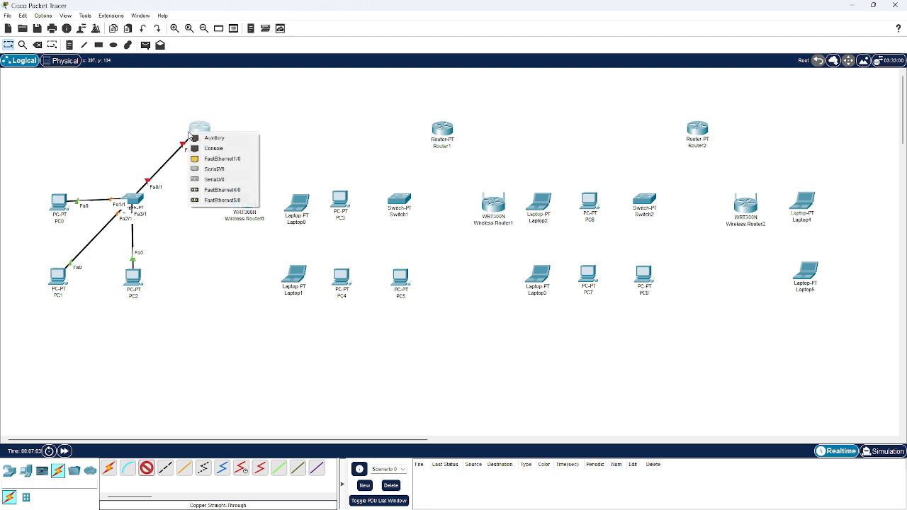
left_click(213, 149)
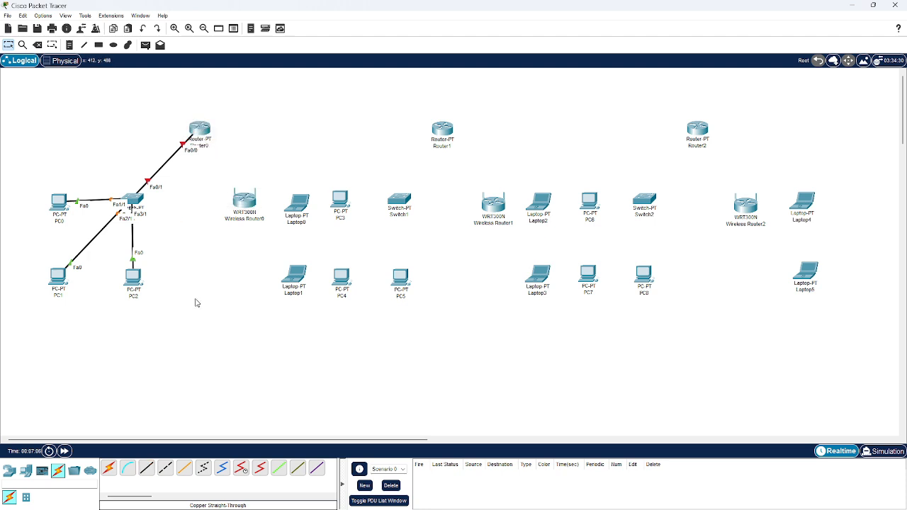
Connect Router1's FastEthernet0/0 to Switch1's FastEthernet0/1 with a copper straight-through cable
left_click(146, 468)
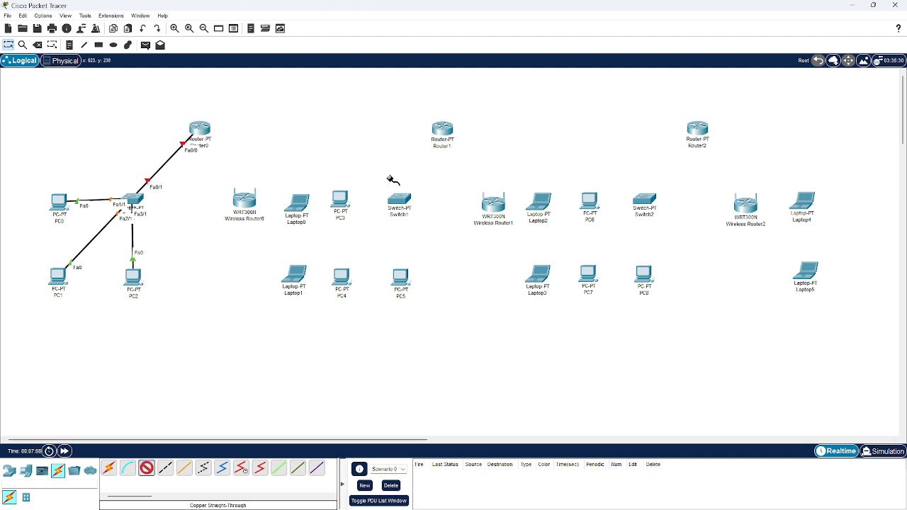
left_click(434, 128)
left_click(451, 153)
left_click(402, 197)
left_click(417, 214)
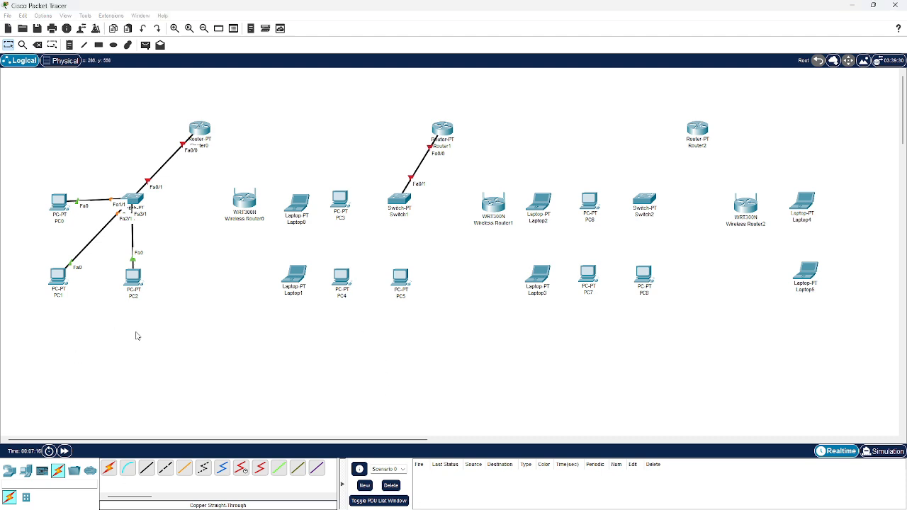
Connect Switch1's FastEthernet1/1 to PC3's FastEthernet0 with a copper straight-through cable
left_click(147, 468)
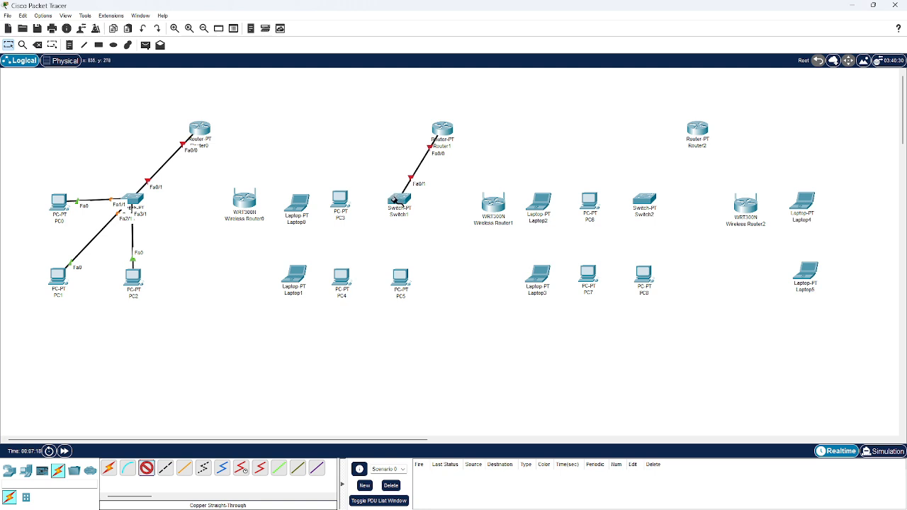
left_click(395, 197)
left_click(414, 217)
left_click(347, 201)
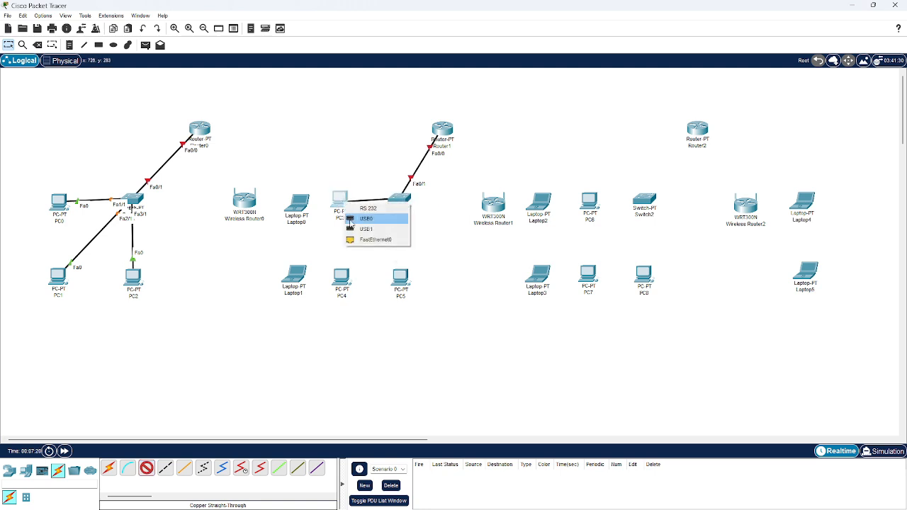
left_click(379, 238)
left_click_drag(224, 384, 170, 450)
Connect Switch1's FastEthernet2/1 to PC4's FastEthernet0 with a copper straight-through cable
left_click(147, 468)
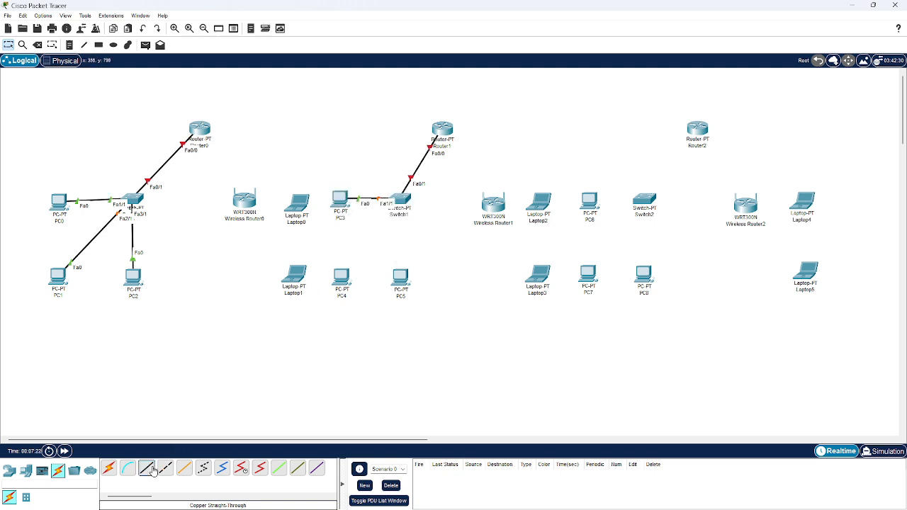
left_click(401, 199)
left_click(405, 237)
left_click(347, 276)
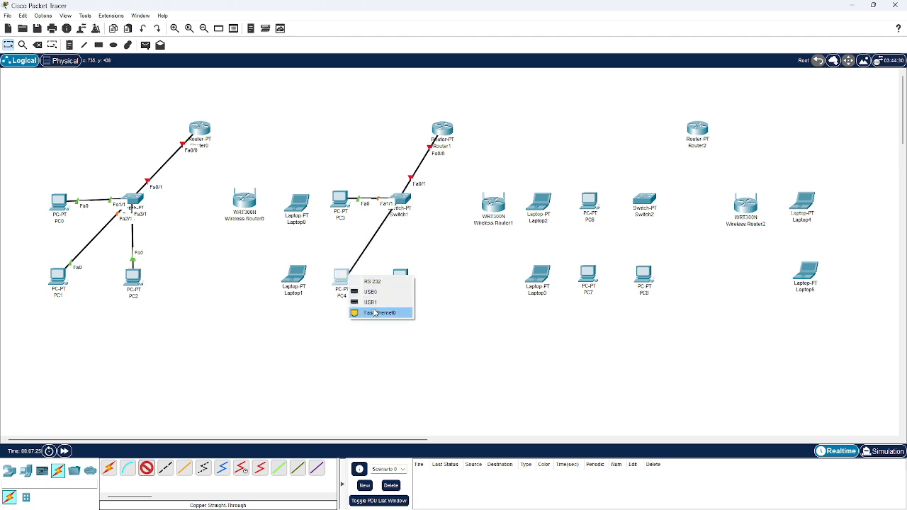
left_click(377, 313)
Connect Switch1's FastEthernet3/1 to PC5's FastEthernet0 with a copper straight-through cable
left_click(149, 466)
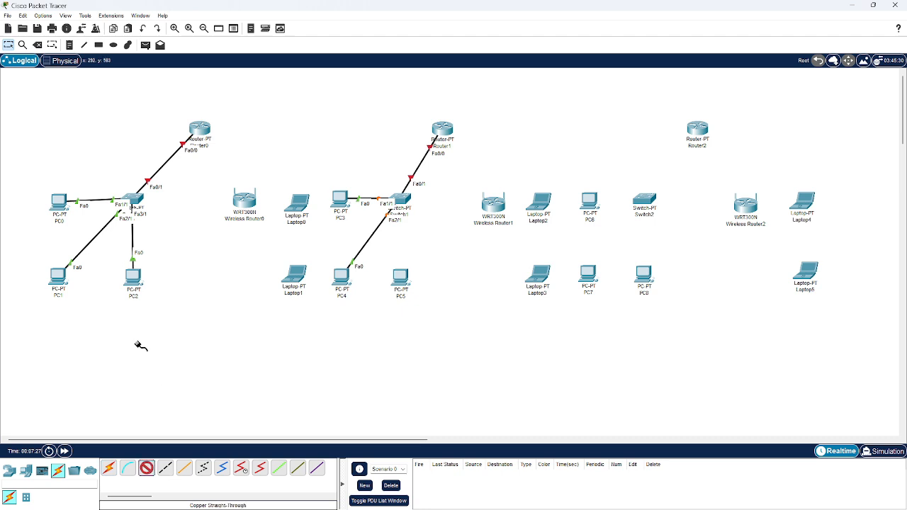
left_click(391, 203)
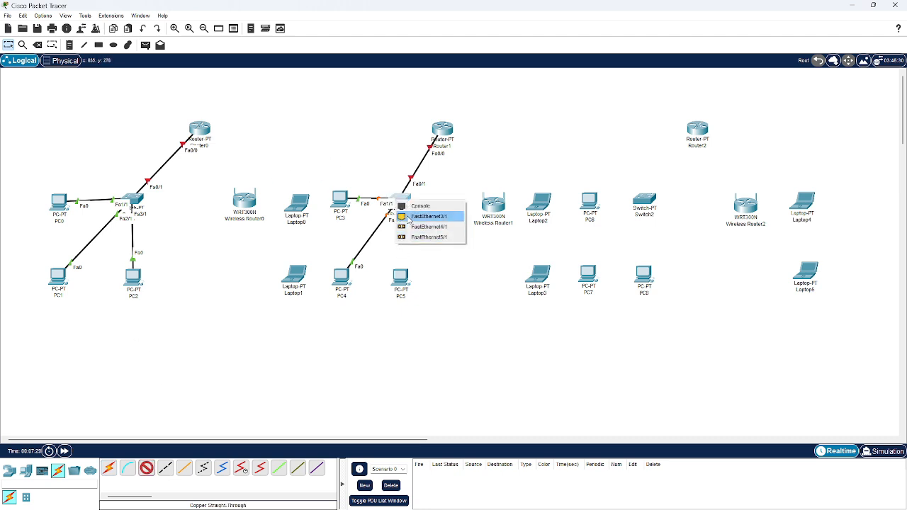
left_click(425, 216)
left_click(411, 283)
left_click(426, 312)
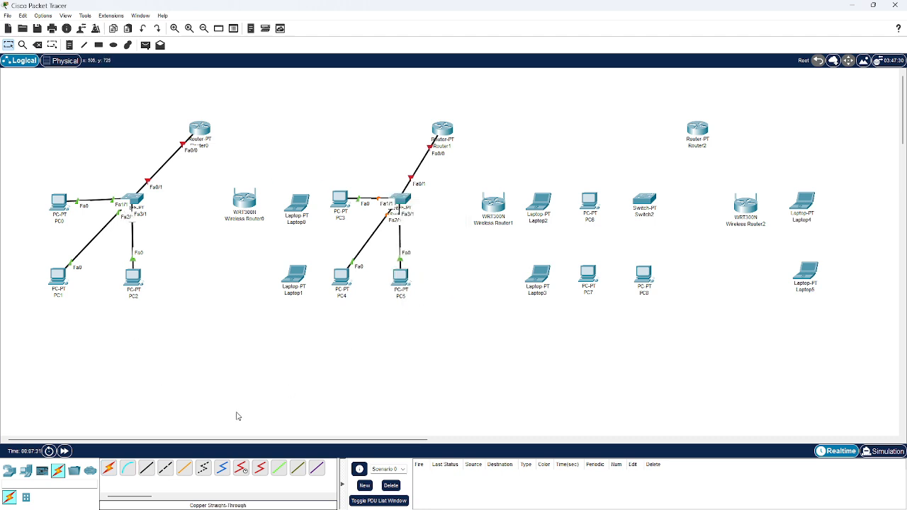
left_click(147, 468)
left_click(689, 131)
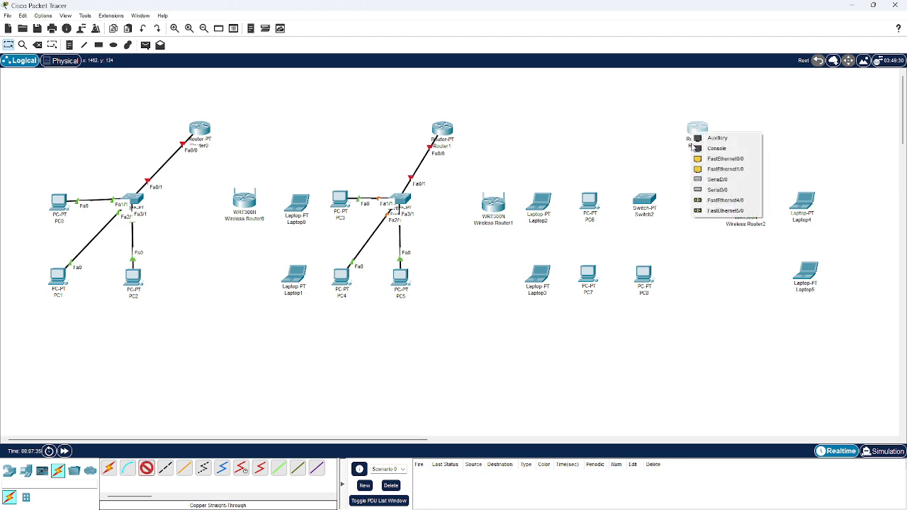
left_click(701, 148)
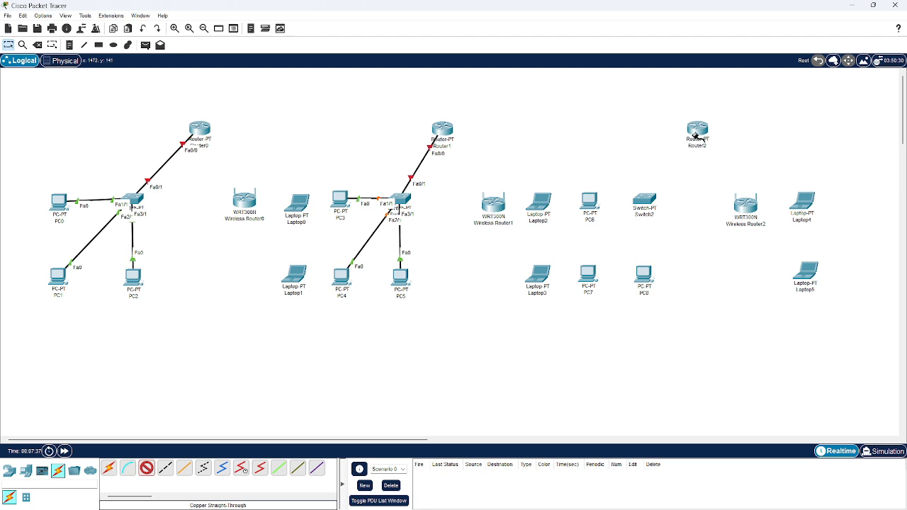
left_click(696, 135)
Connect Router2's FastEthernet0/0 to Switch2's FastEthernet0/1 with a copper straight-through cable
left_click(151, 468)
left_click(693, 132)
left_click(723, 156)
left_click(644, 199)
left_click(655, 203)
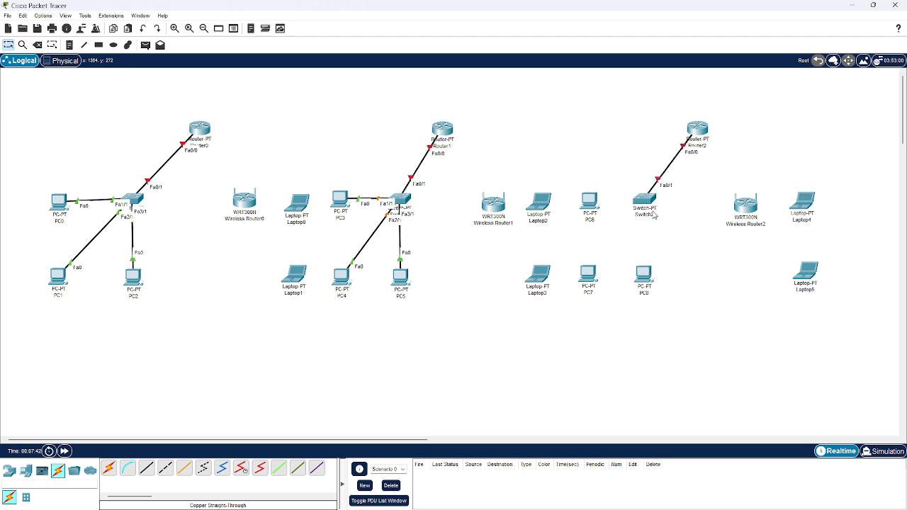
Connect Switch2's FastEthernet1/1 to PC6's FastEthernet0 with a copper straight-through cable
left_click(147, 468)
left_click(644, 200)
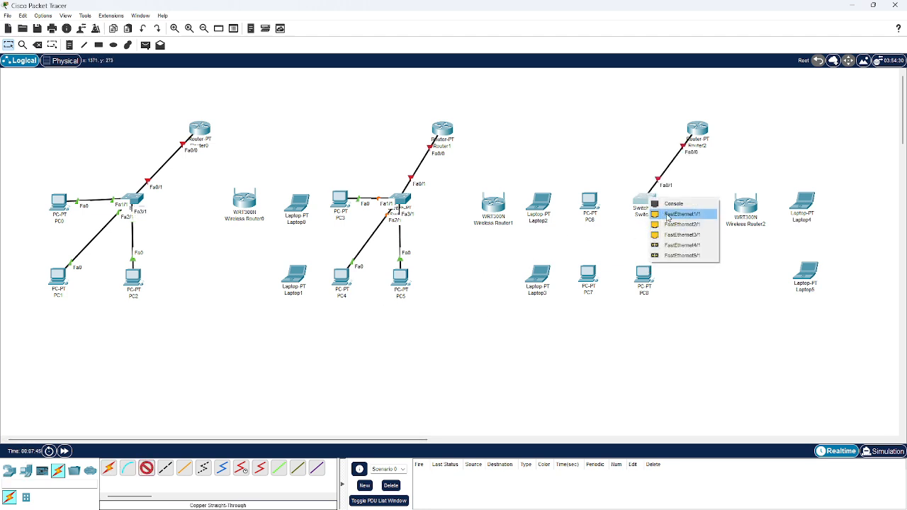
left_click(668, 217)
left_click(589, 200)
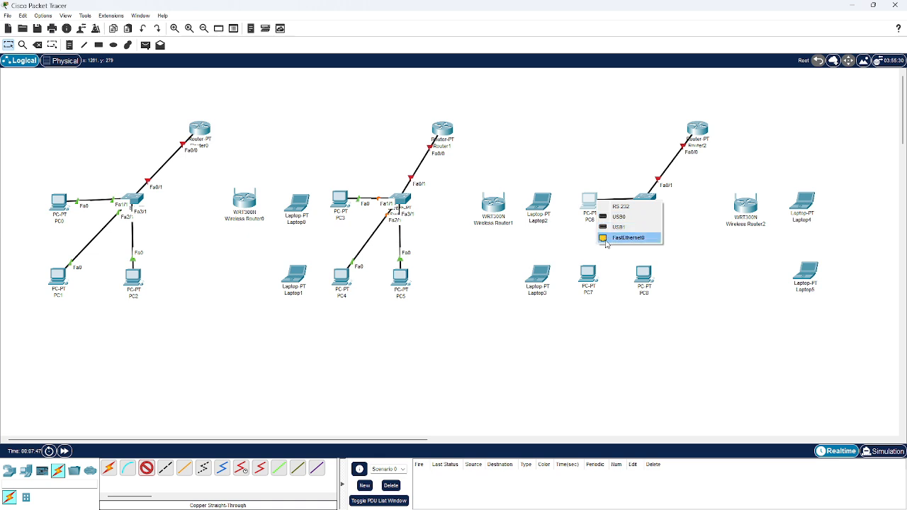
left_click(617, 236)
Connect Switch2's FastEthernet2/1 to PC7's FastEthernet0 with a copper straight-through cable
left_click(146, 469)
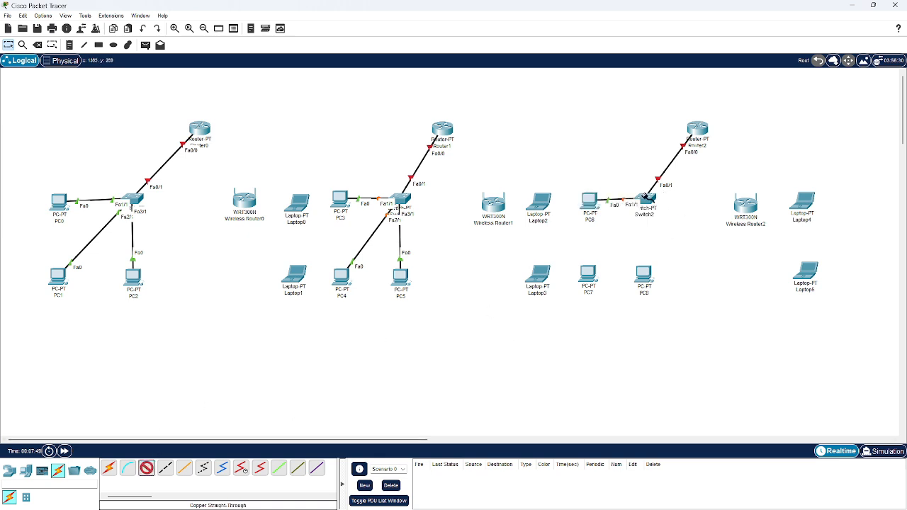
left_click(645, 202)
left_click(659, 212)
left_click(588, 273)
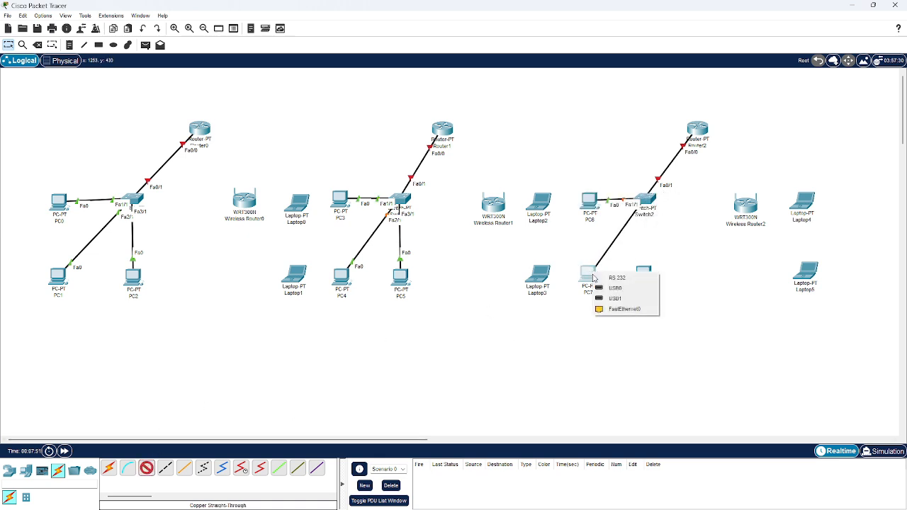
left_click(614, 309)
Connect Switch2's FastEthernet3/1 to PC8's FastEthernet0 with a copper straight-through cable
left_click(146, 468)
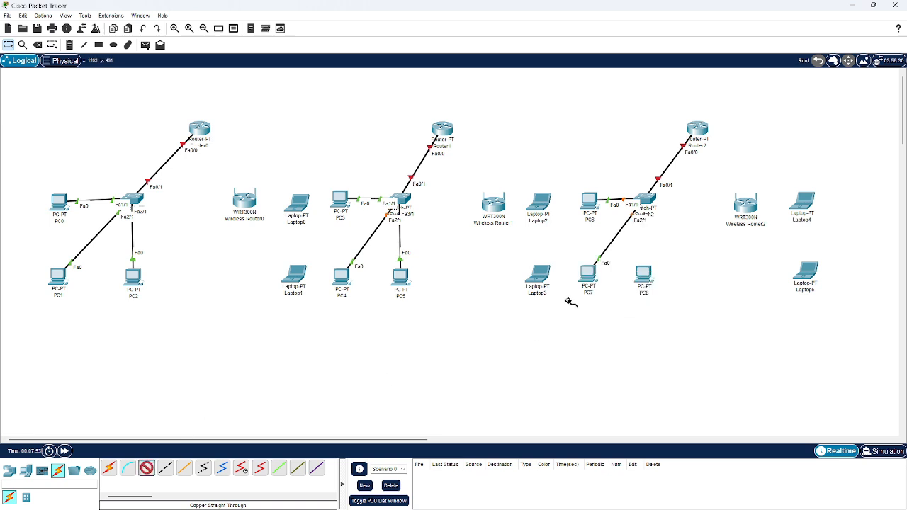
left_click(646, 199)
left_click(658, 214)
left_click(643, 274)
left_click(653, 312)
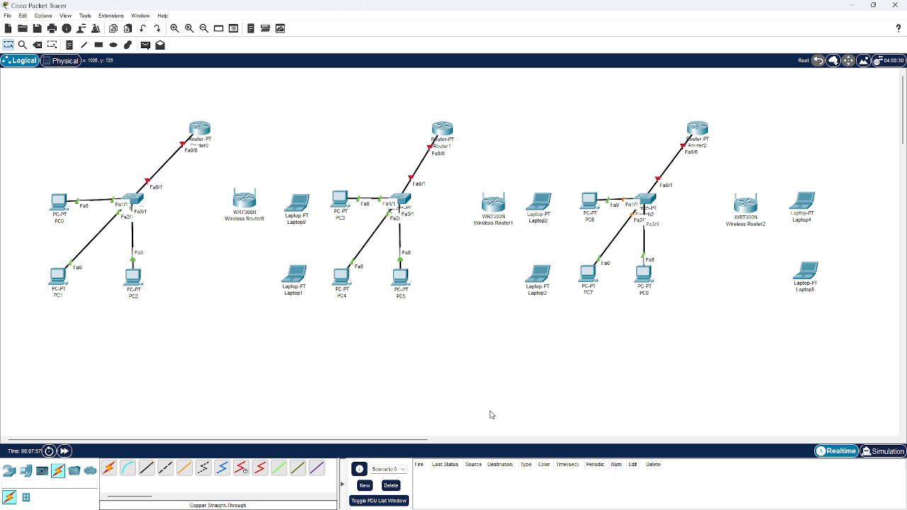
left_click(150, 470)
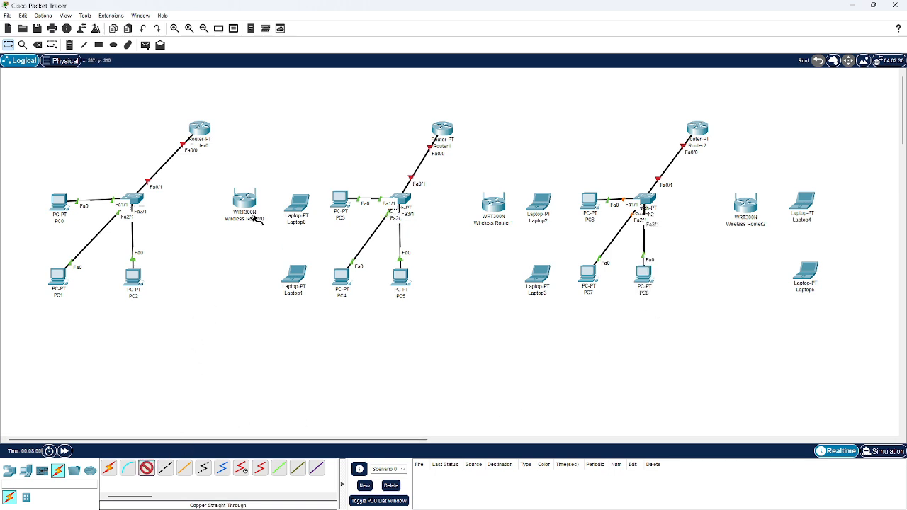
left_click(196, 132)
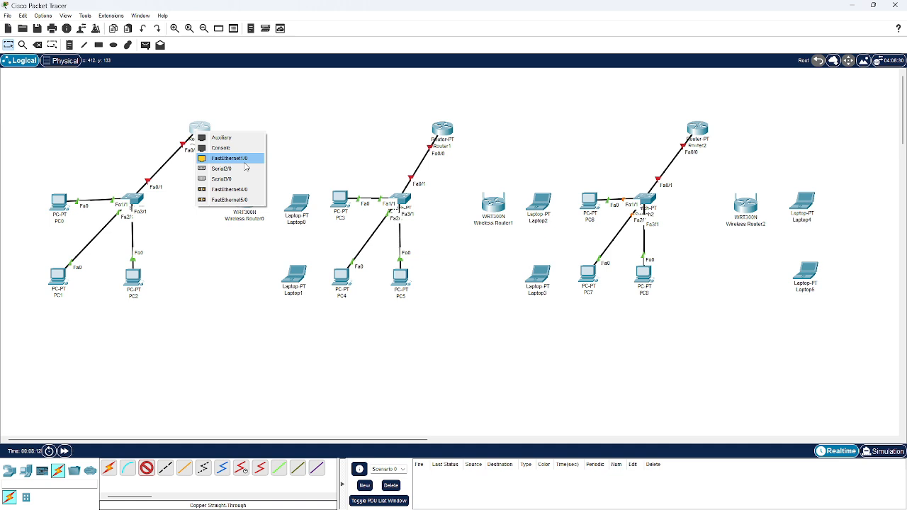
left_click(293, 151)
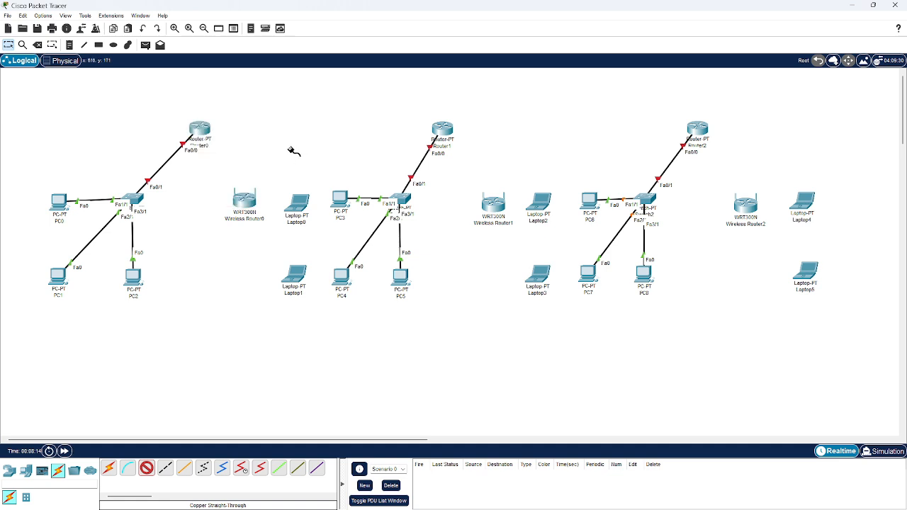
left_click(252, 151)
Install a PT-ROUTER-NM-1CFE module in the empty slot of Router0 nearest its existing modules
left_click(202, 131)
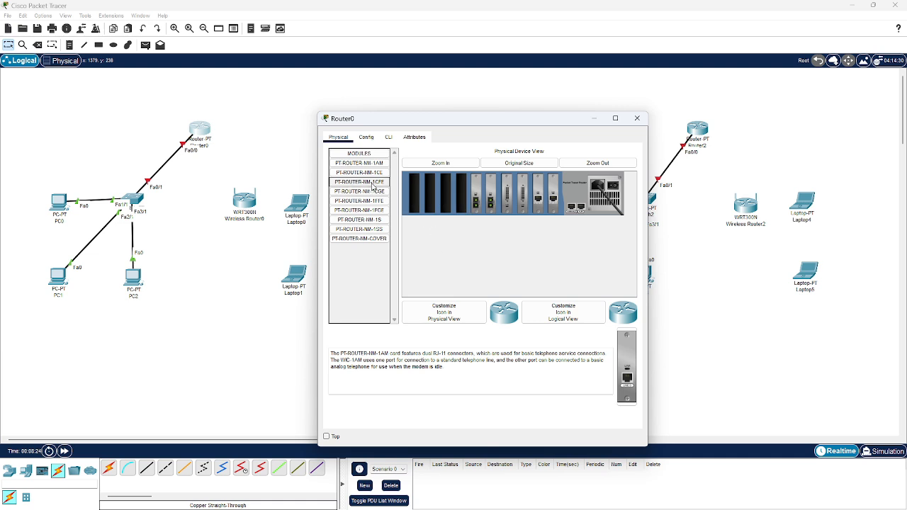
left_click_drag(384, 185, 463, 200)
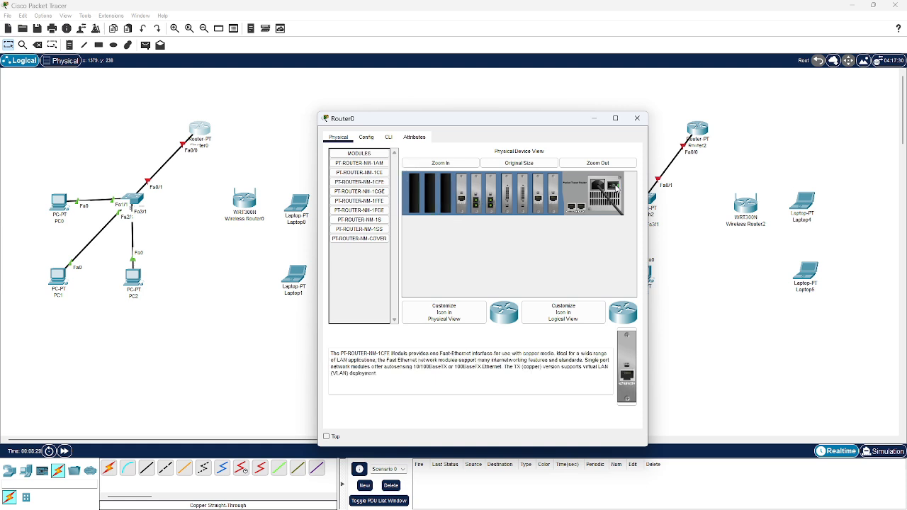
left_click(634, 124)
Connect Router0's FastEthernet6/0 to Wireless Router0's Ethernet 1 with a copper straight-through cable
left_click(146, 469)
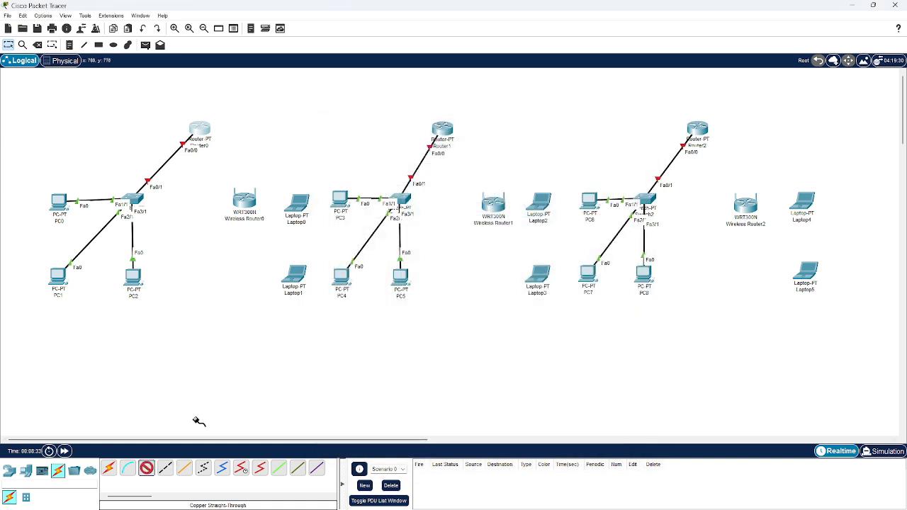
left_click(201, 133)
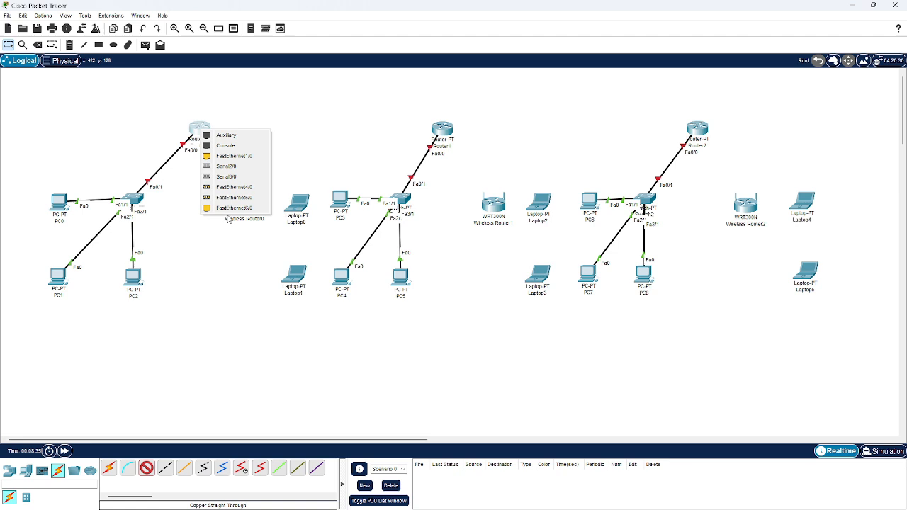
left_click(232, 210)
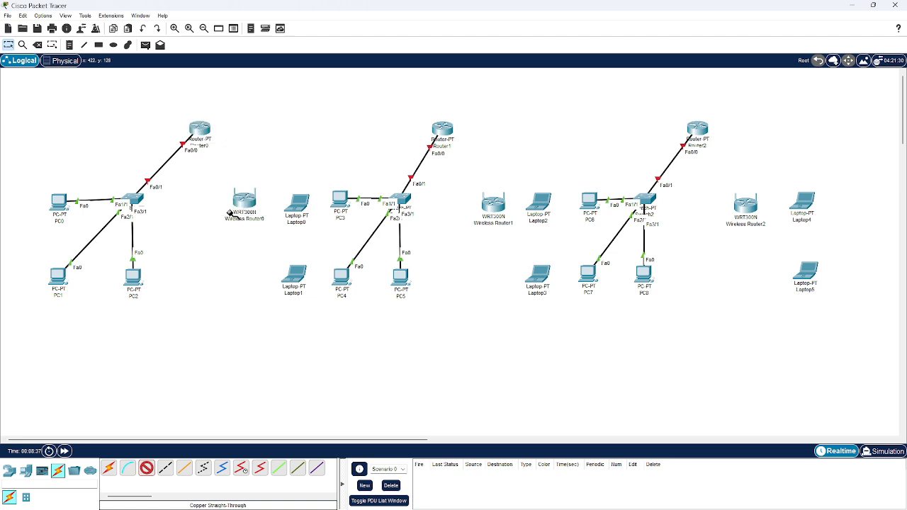
left_click(244, 200)
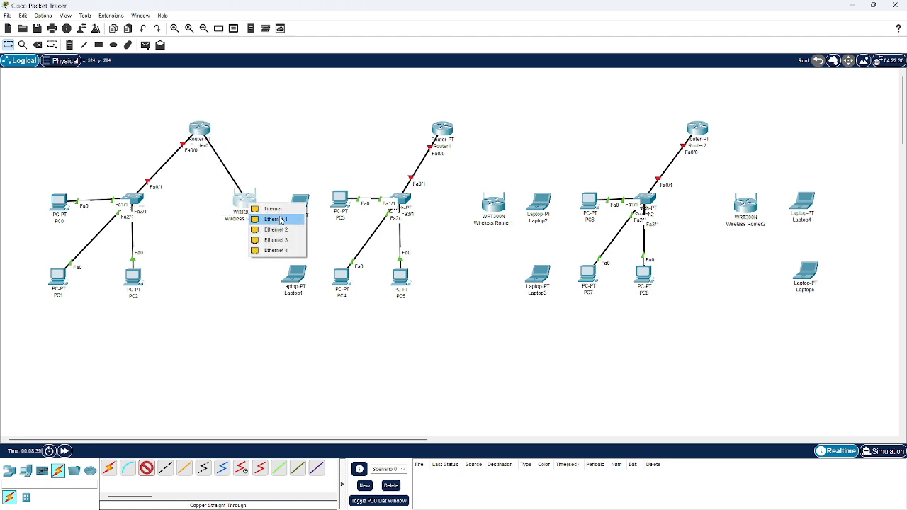
left_click(284, 220)
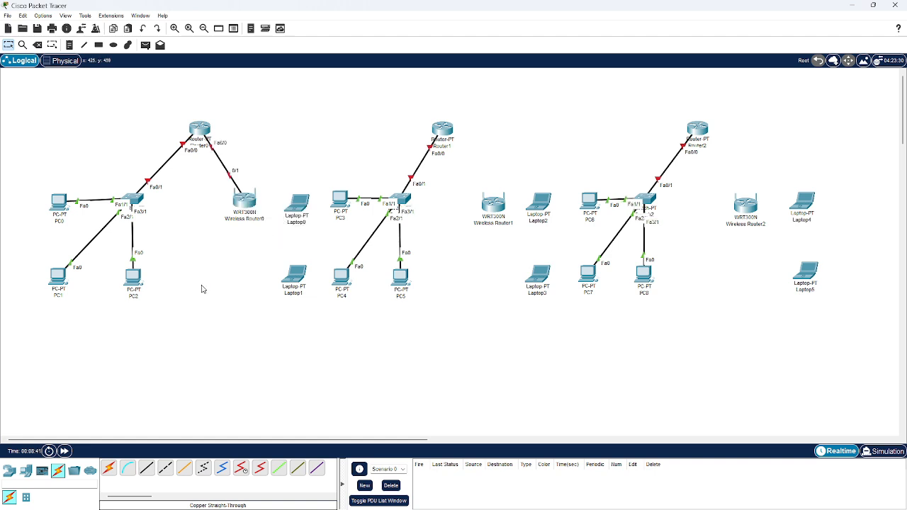
left_click(147, 473)
key("Escape")
Install a PT-ROUTER-NM-1CFE module in Router2's empty slot nearest the existing modules and power the router back on
left_click(696, 129)
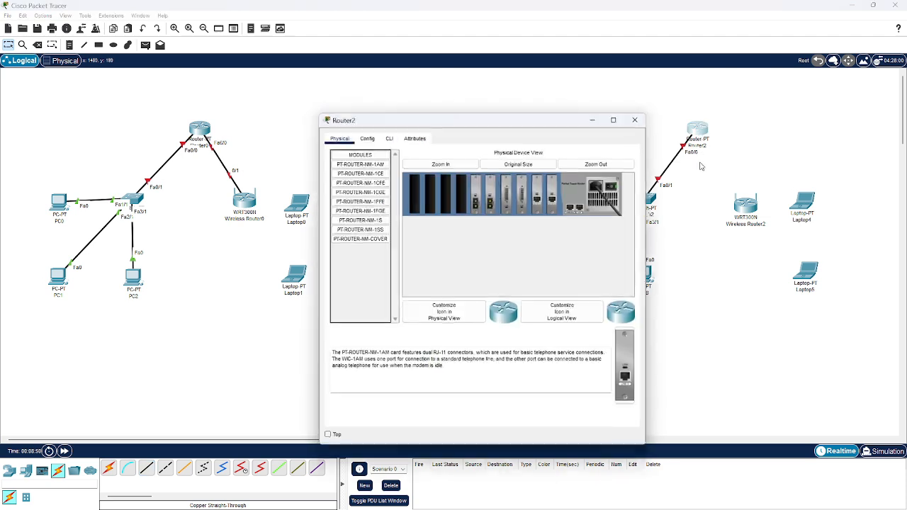
left_click(359, 183)
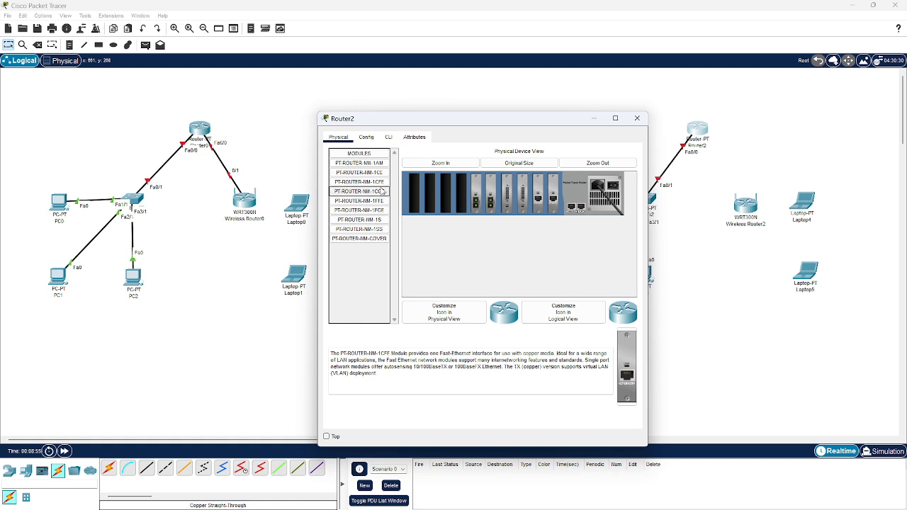
left_click_drag(365, 182, 462, 198)
left_click(614, 186)
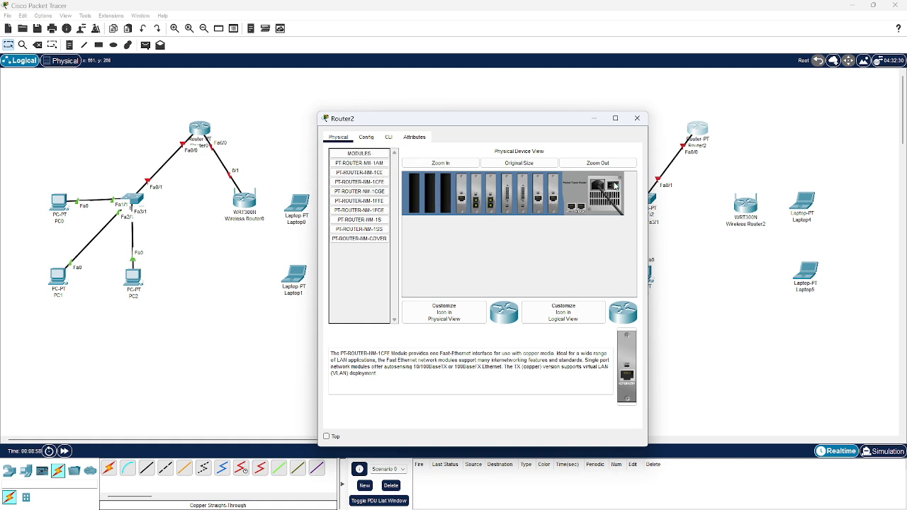
left_click(637, 118)
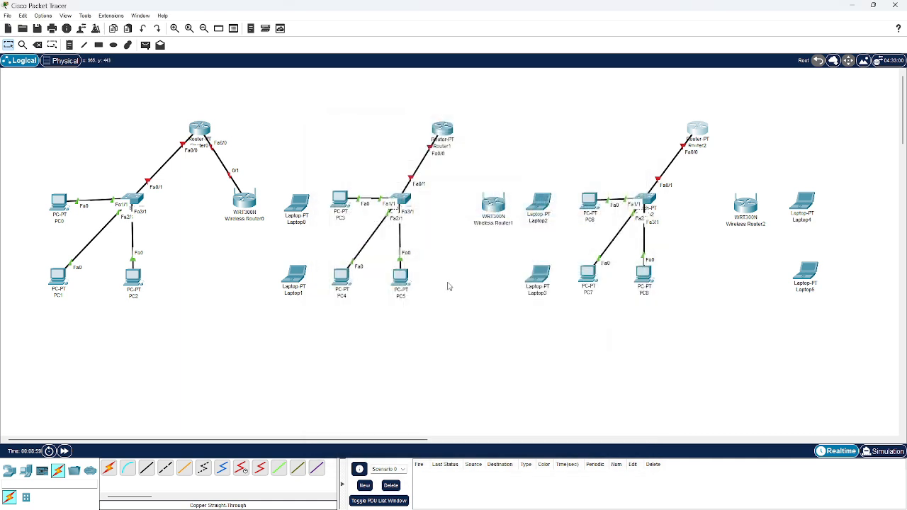
Connect Router2's FastEthernet6/0 to Wireless Router2's Ethernet 1 with a copper straight-through cable
left_click(146, 468)
left_click(698, 128)
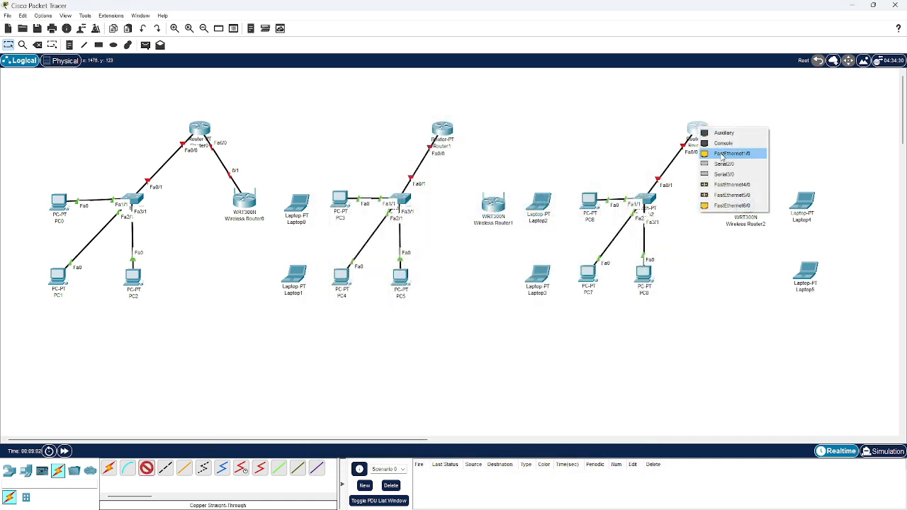
left_click(732, 204)
left_click(740, 202)
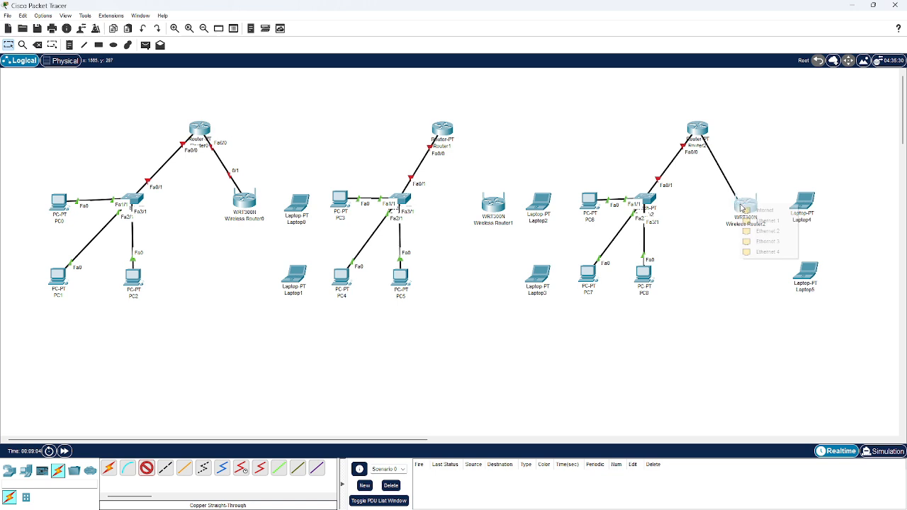
left_click(769, 231)
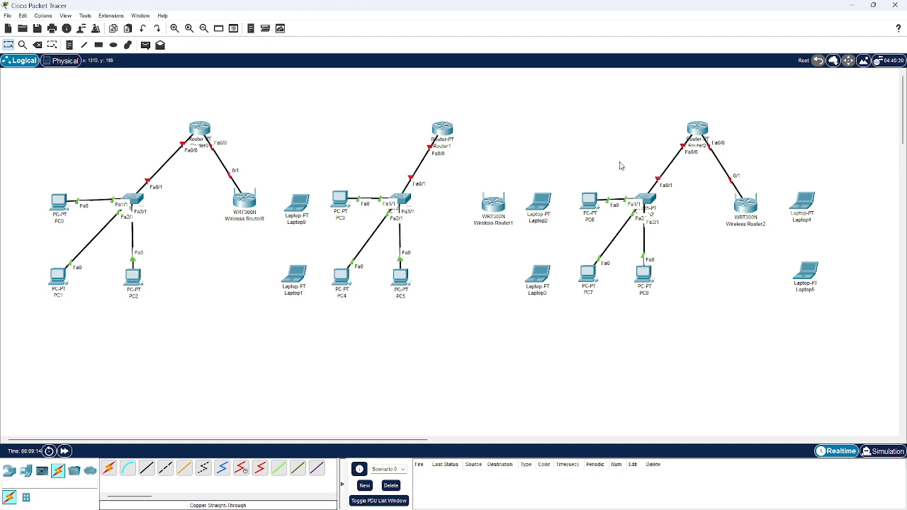
Install two PT-ROUTER-NM-1CFE modules in the two empty slots of Router1 nearest its existing modules
mouse_move(451, 132)
left_click(442, 129)
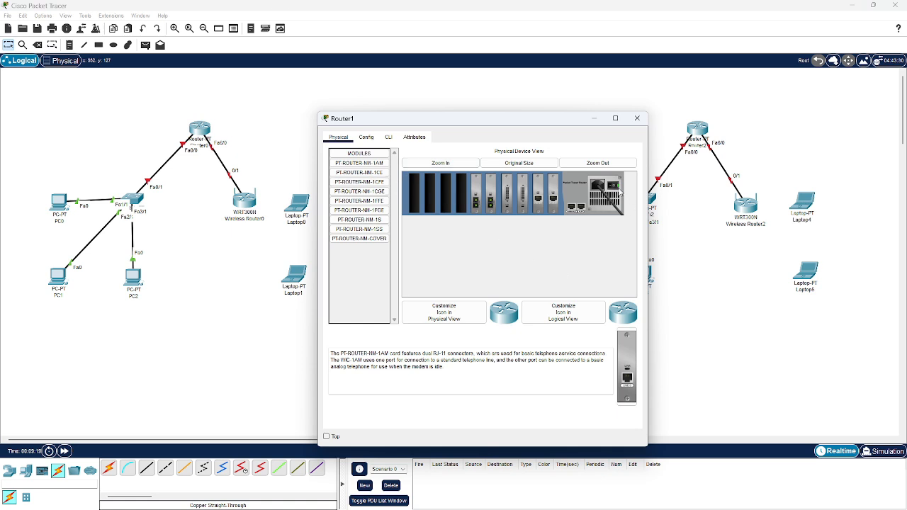
left_click_drag(359, 182, 461, 190)
left_click_drag(378, 186, 451, 191)
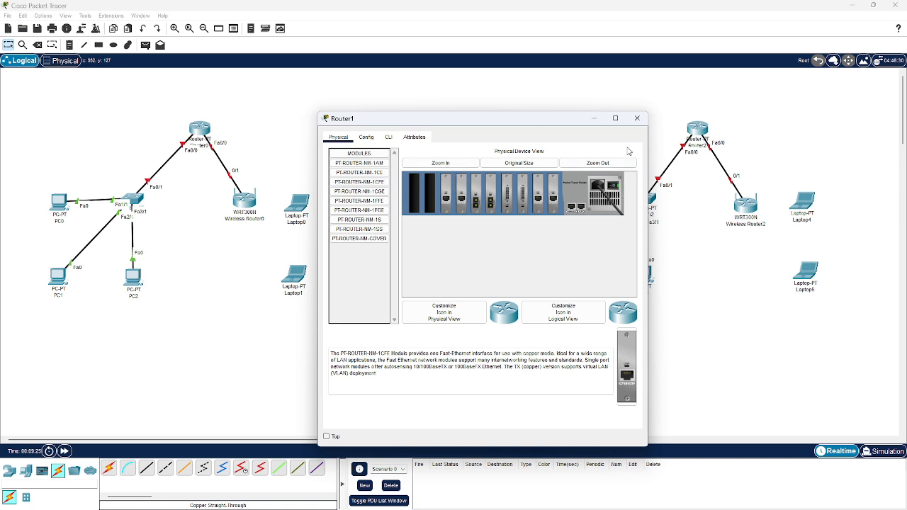
left_click(637, 118)
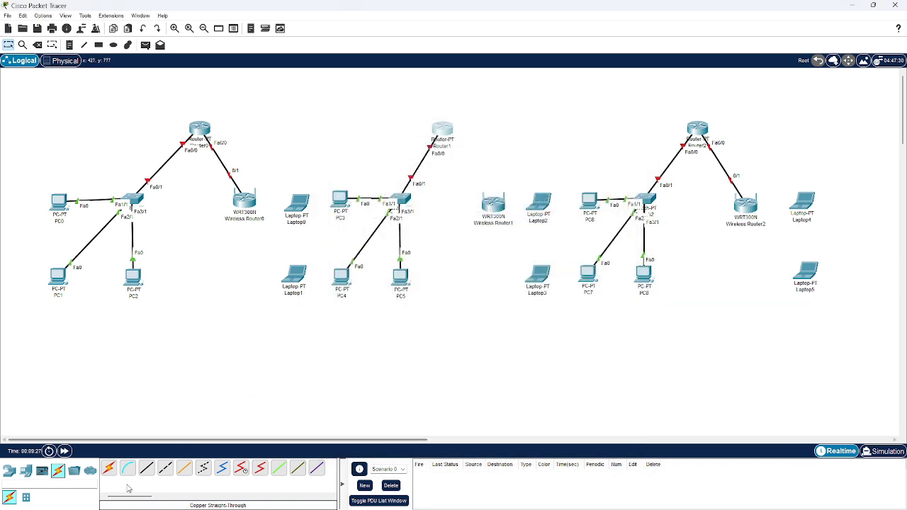
Connect Router1's FastEthernet6/0 to Wireless Router1's Ethernet 1 with a copper straight-through cable
left_click(147, 469)
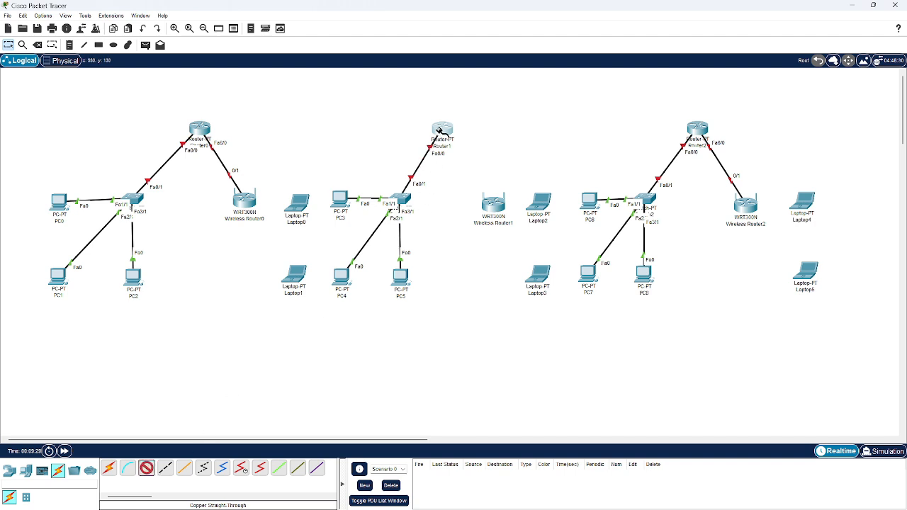
left_click(441, 131)
left_click(471, 220)
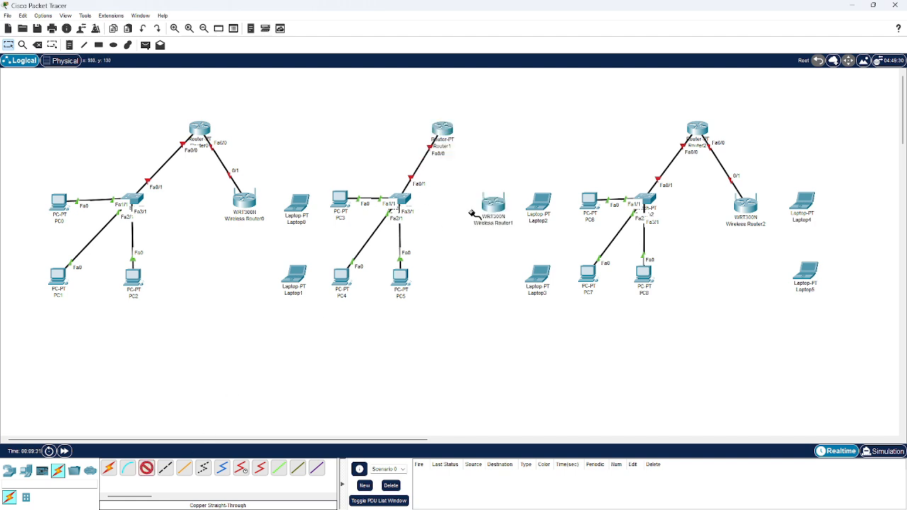
left_click(492, 206)
left_click(509, 223)
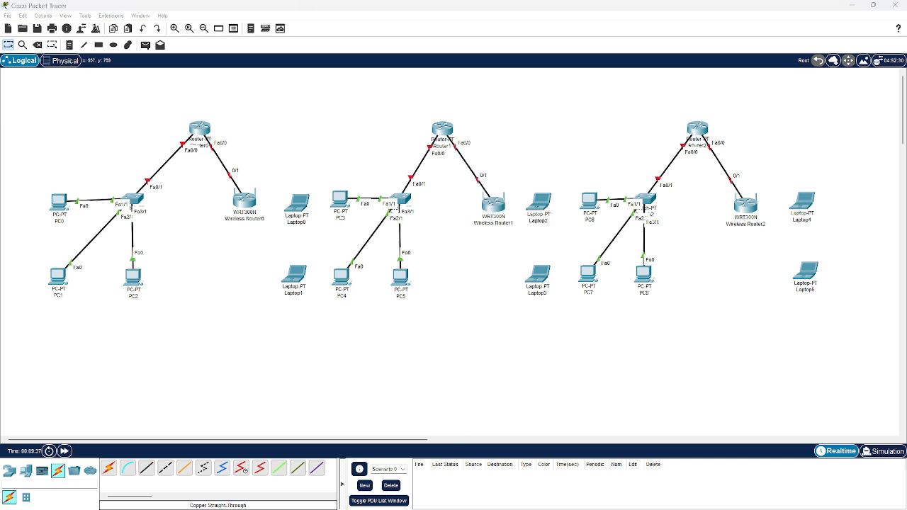
left_click(144, 470)
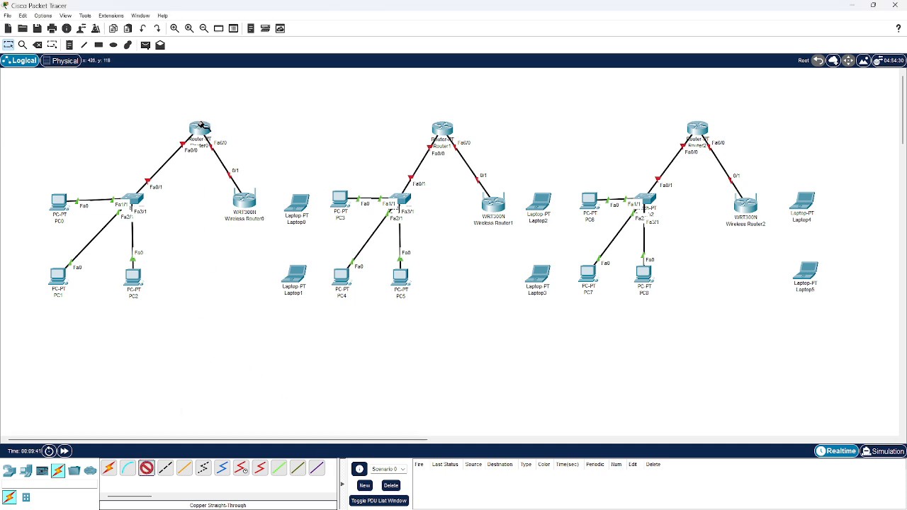
left_click(200, 127)
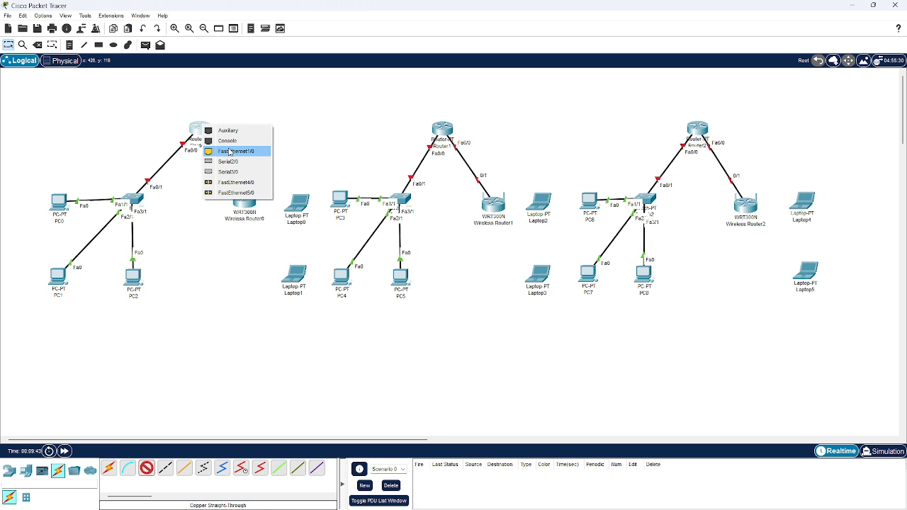
left_click(199, 202)
key("Escape")
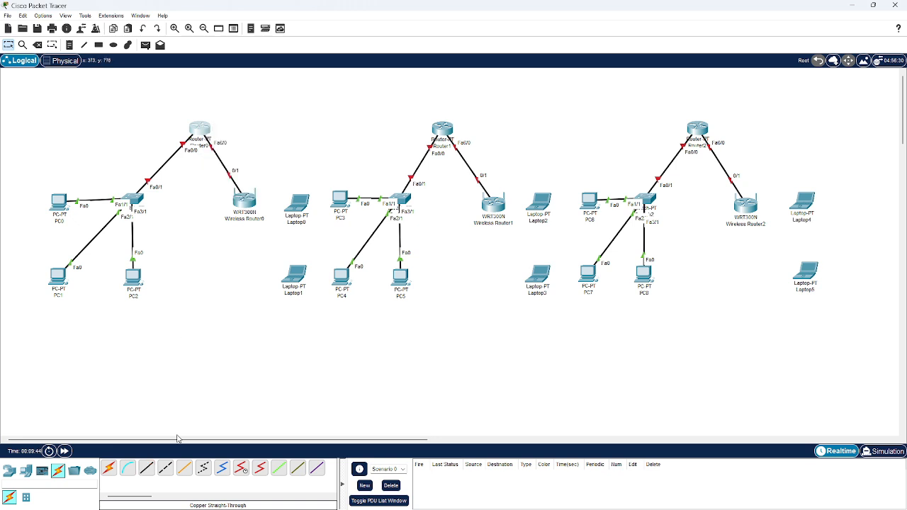
Connect Router0's FastEthernet1/0 to Router1's FastEthernet1/0 with a copper cross-over cable
left_click(168, 467)
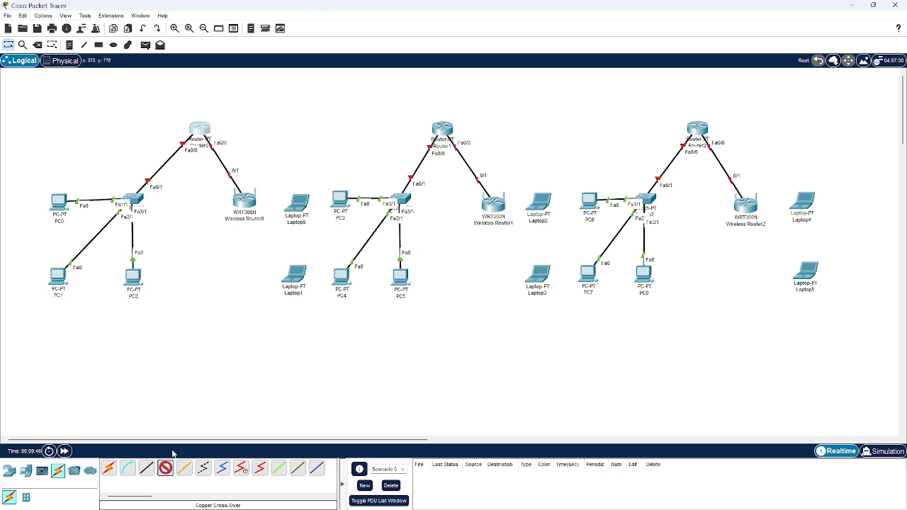
left_click(200, 128)
left_click(220, 147)
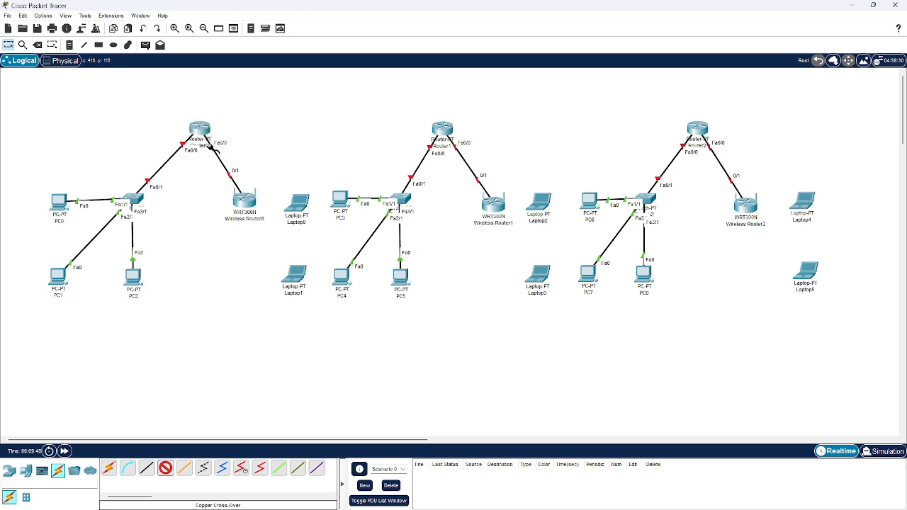
left_click(437, 129)
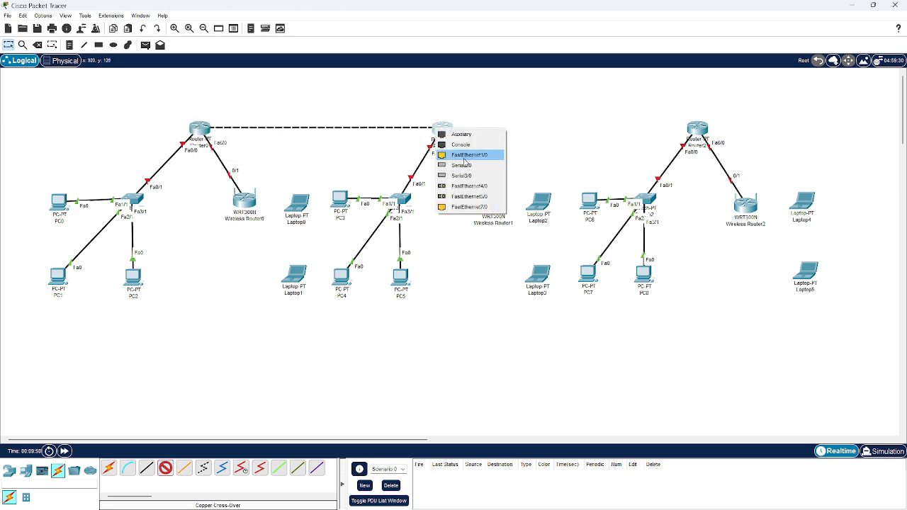
left_click(466, 153)
Connect Router2's FastEthernet1/0 to Router1's FastEthernet7/0 with a copper cross-over cable
left_click(165, 468)
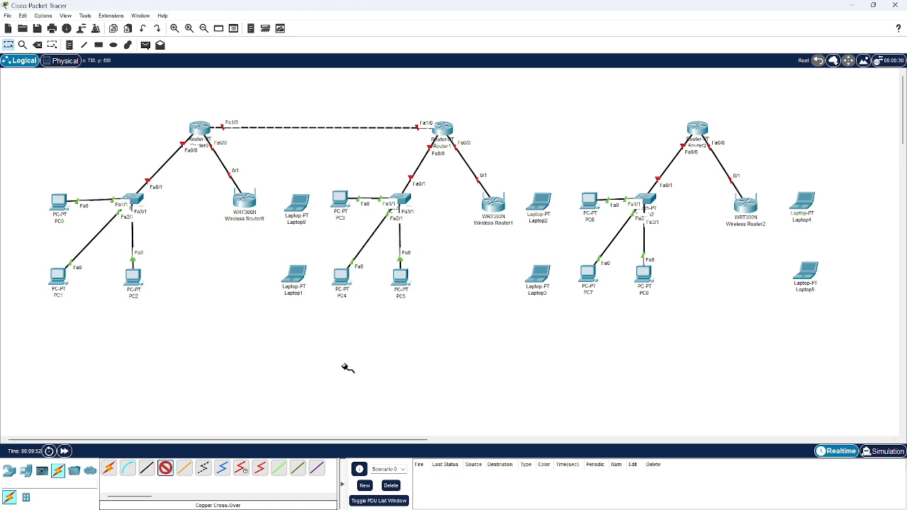
left_click(698, 122)
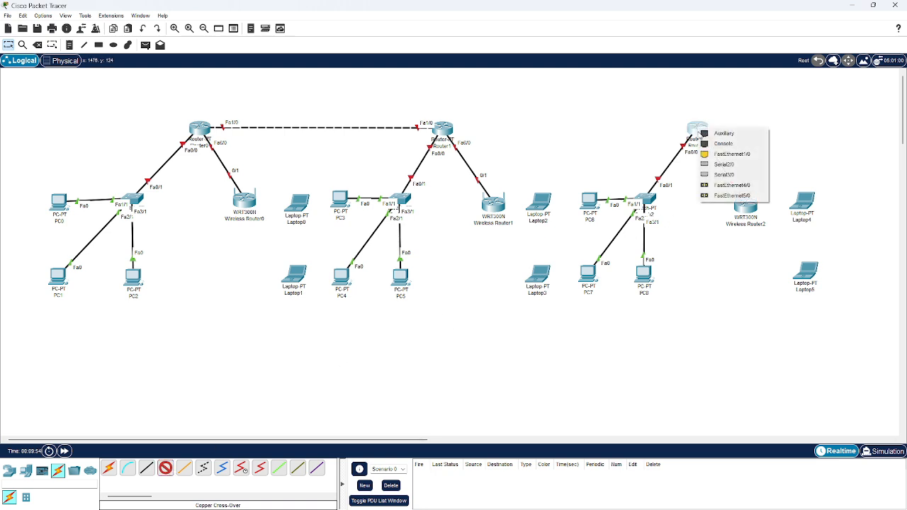
left_click(716, 156)
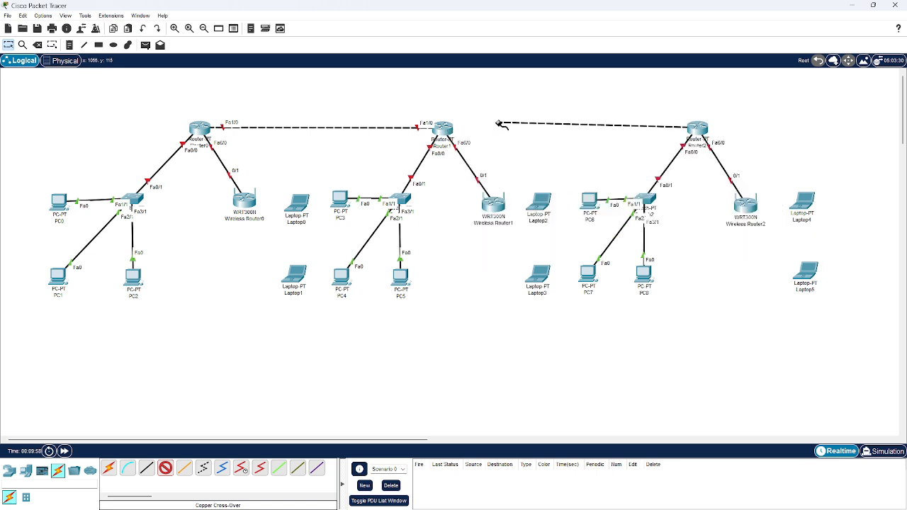
left_click(440, 129)
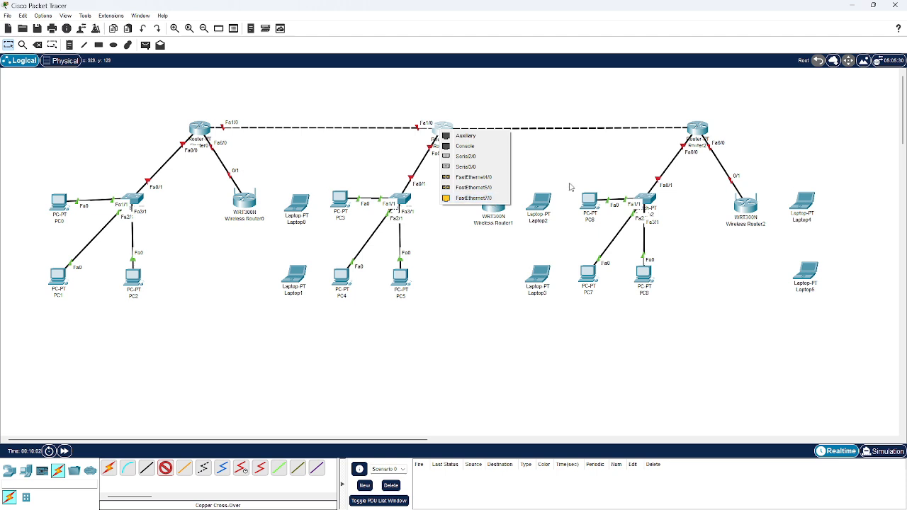
left_click(485, 198)
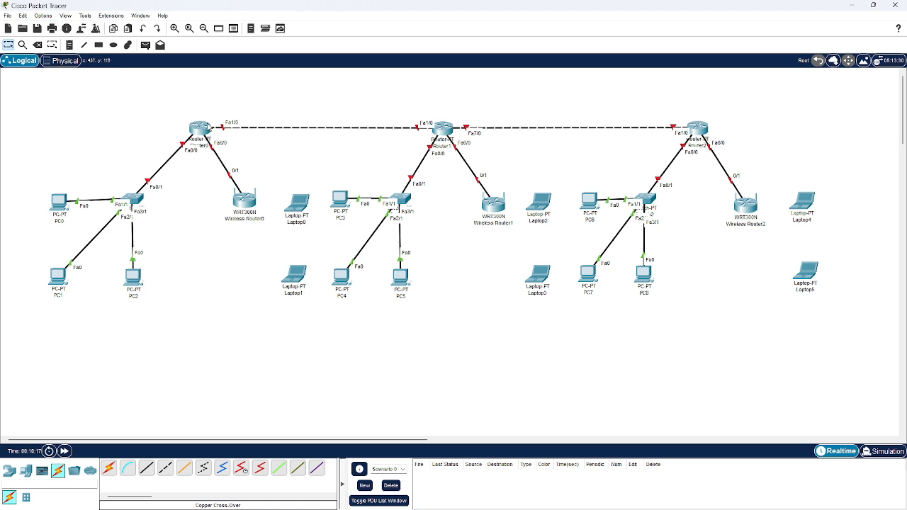
Turn on Router0's FastEthernet0/0 port and give it IPv4 address 192.168.1.1 with subnet mask 255.255.255.0
left_click(208, 128)
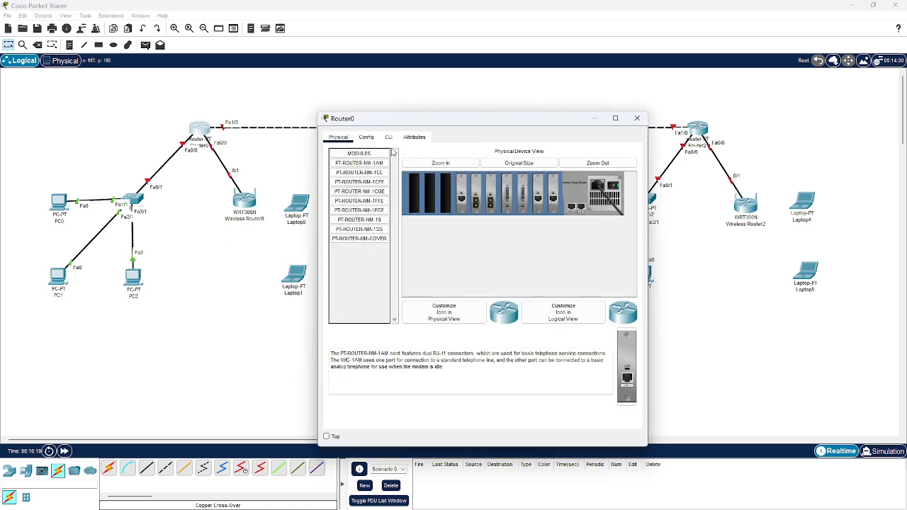
left_click(365, 136)
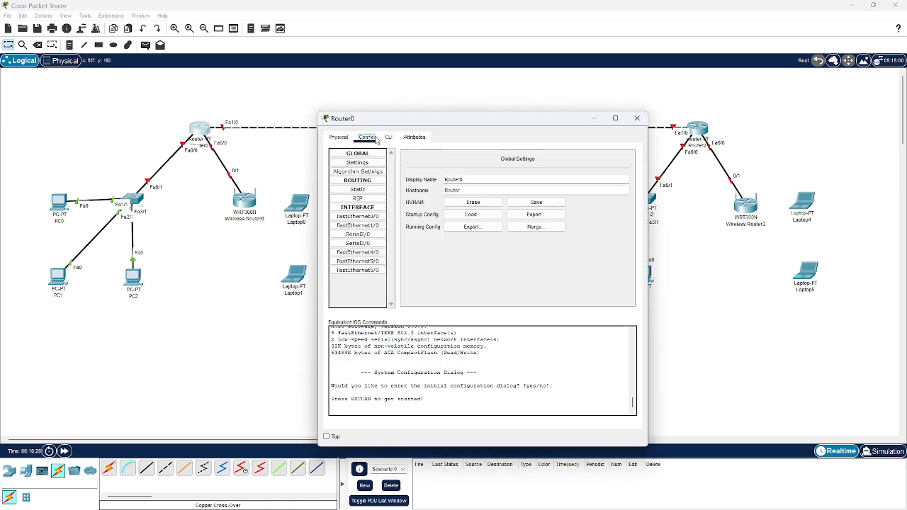
left_click(365, 217)
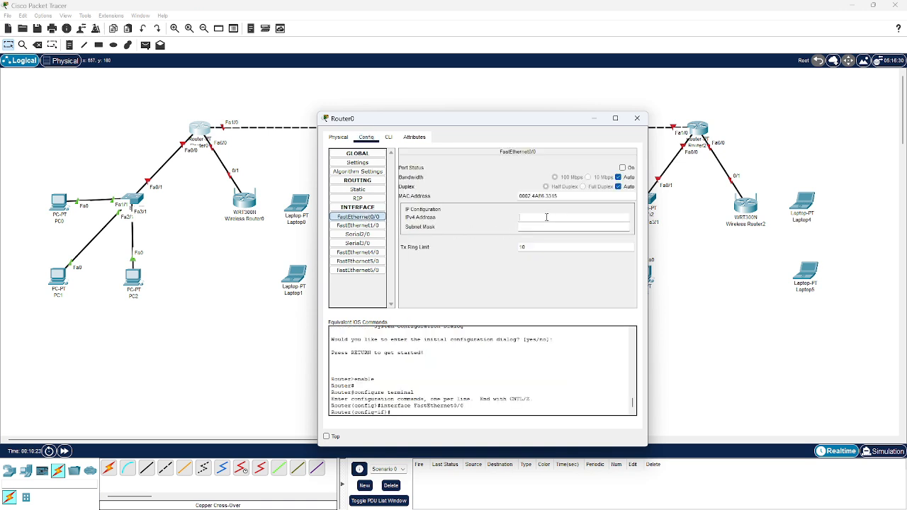
left_click(622, 168)
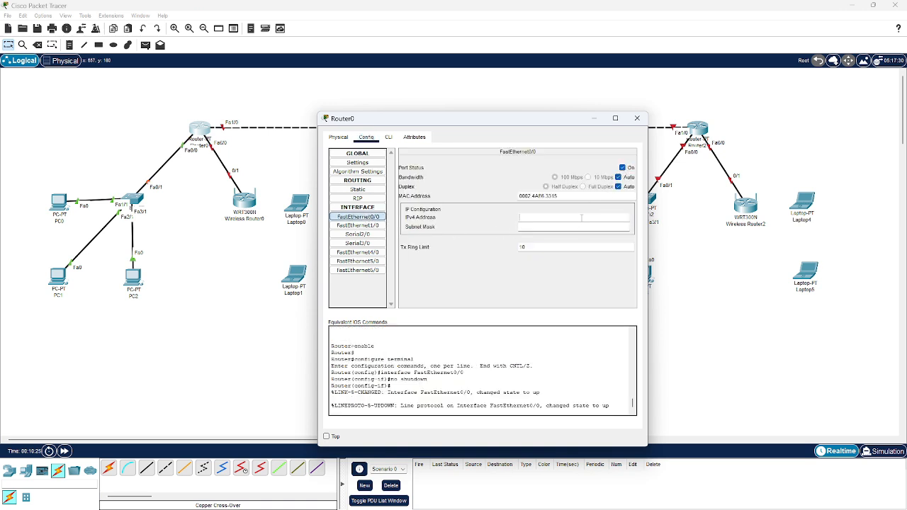
key("Tab")
type("192.168.1.1")
key("Tab")
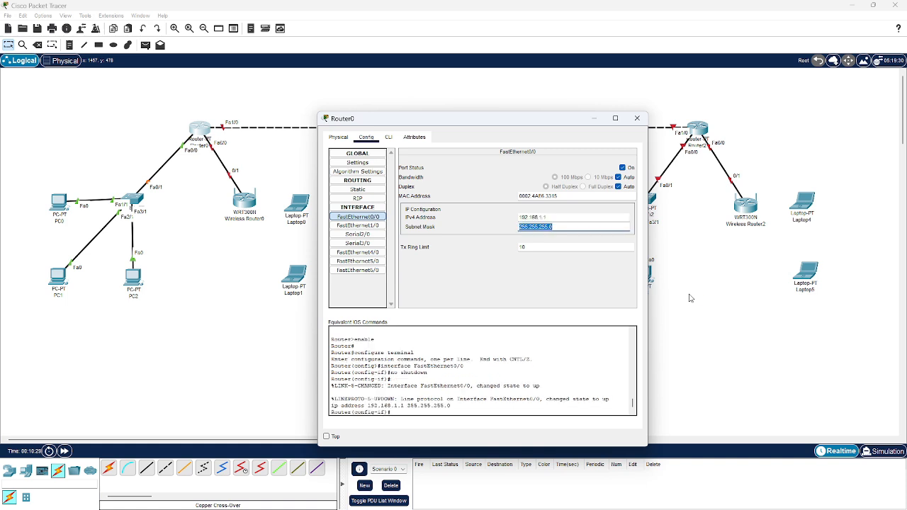
left_click(460, 331)
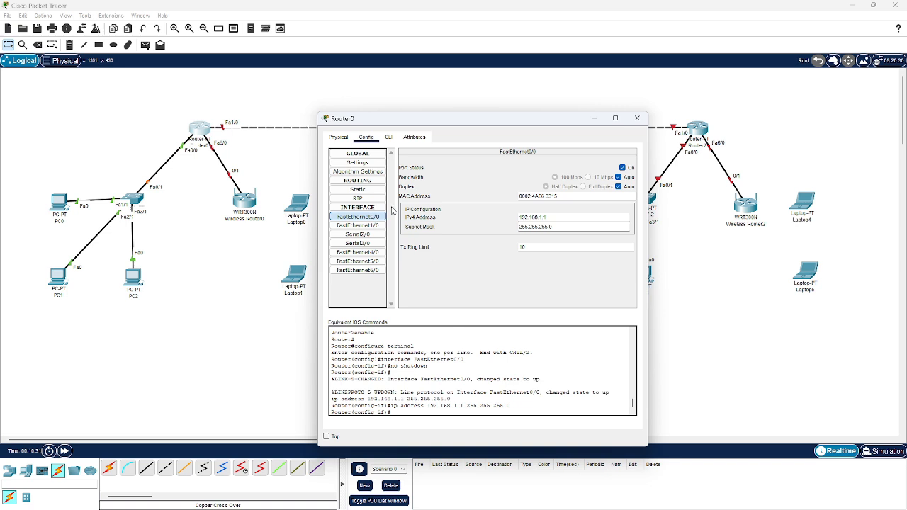
Turn on Router0's FastEthernet1/0 port and give it IPv4 address 192.168.0.1 with subnet mask 255.255.255.0
left_click(369, 225)
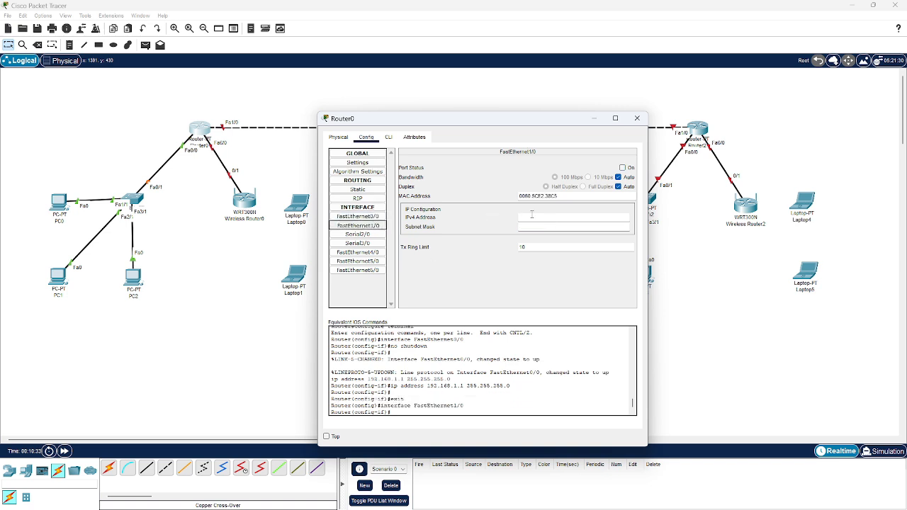
left_click(622, 167)
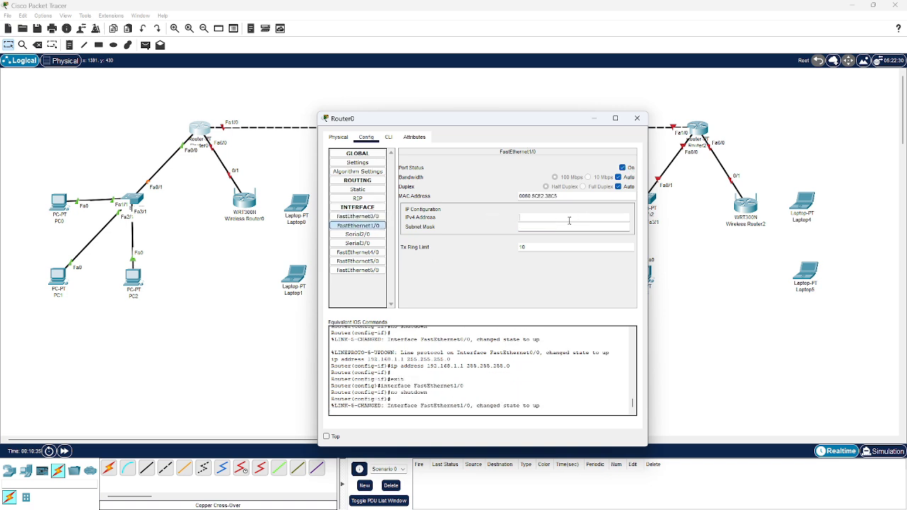
left_click(573, 217)
type("192.168")
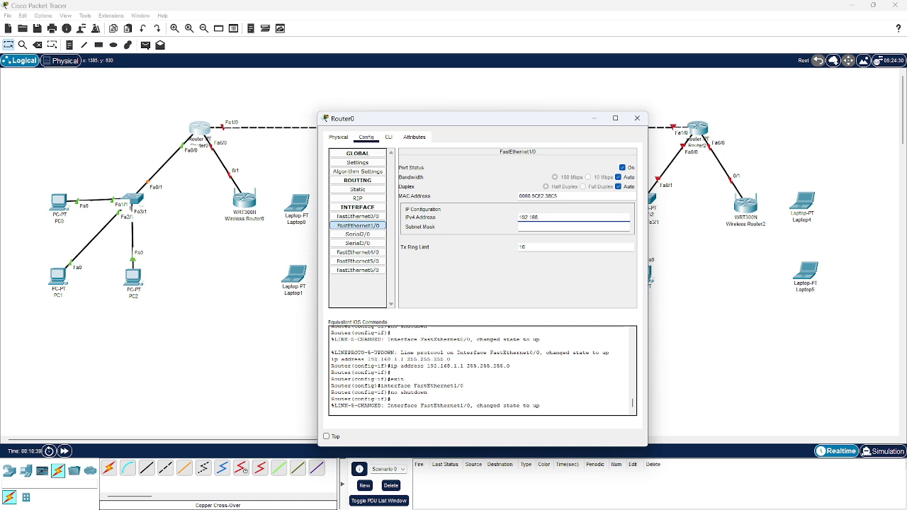
type(".0.1")
key("Tab")
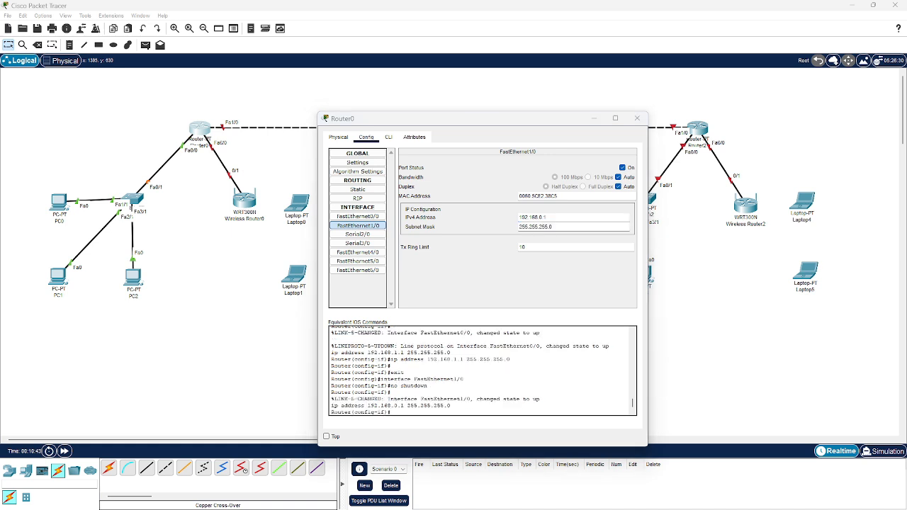
left_click(528, 319)
Turn on Router0's FastEthernet6/0 port and give it IPv4 address 192.168.4.1 with subnet mask 255.255.255.0
left_click(358, 270)
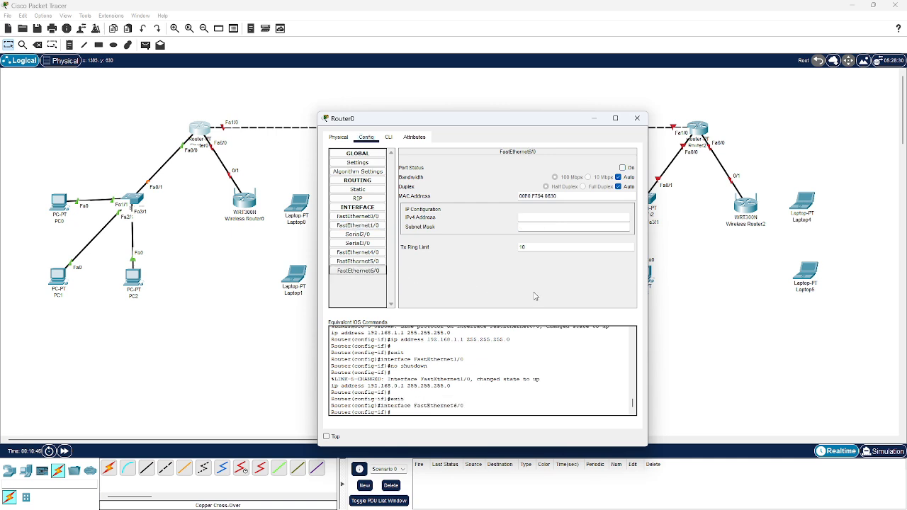
left_click(622, 167)
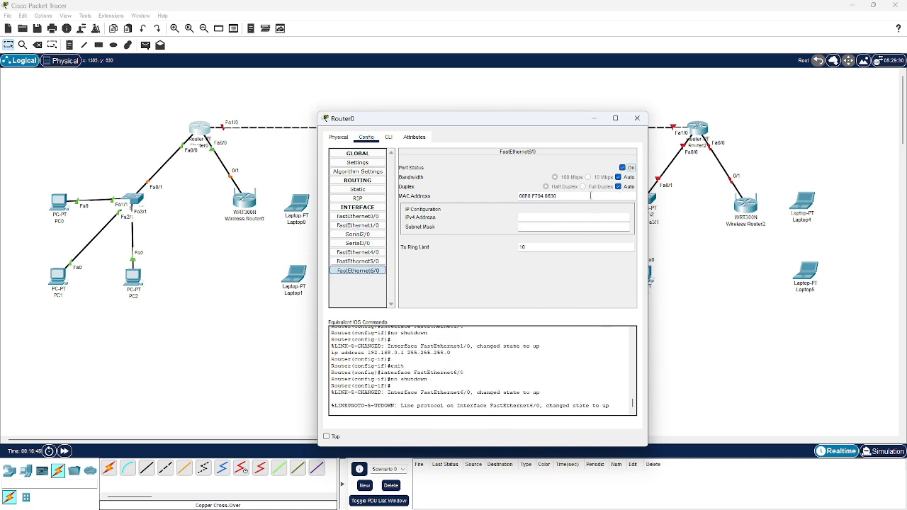
left_click(564, 218)
type("198")
type(".168.4.1")
key("Tab")
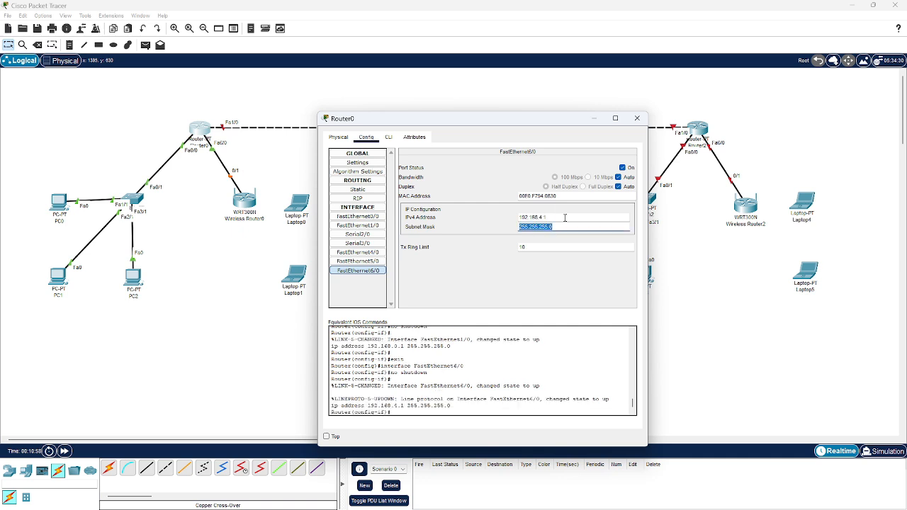
left_click(660, 337)
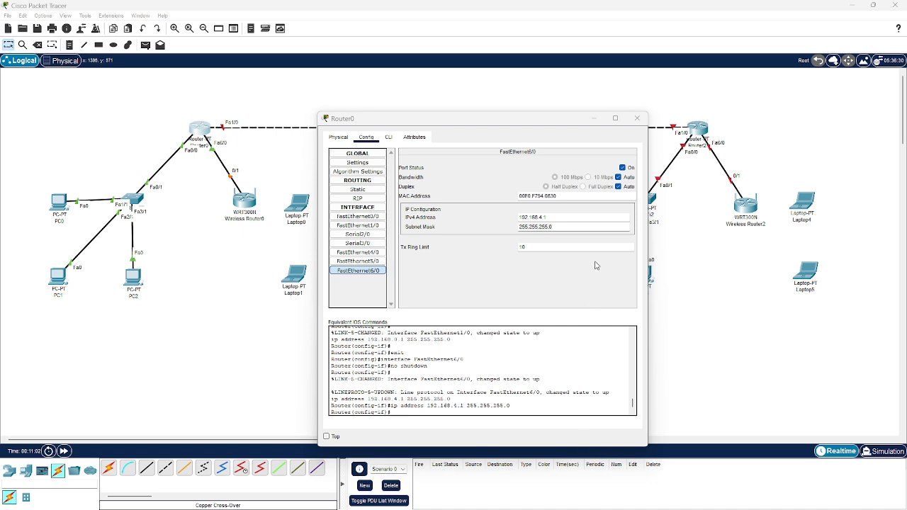
left_click(595, 262)
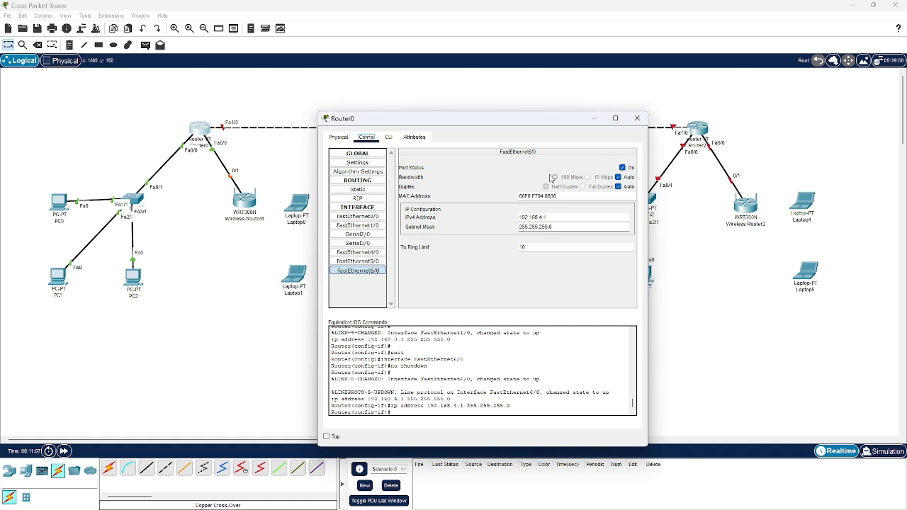
left_click(637, 119)
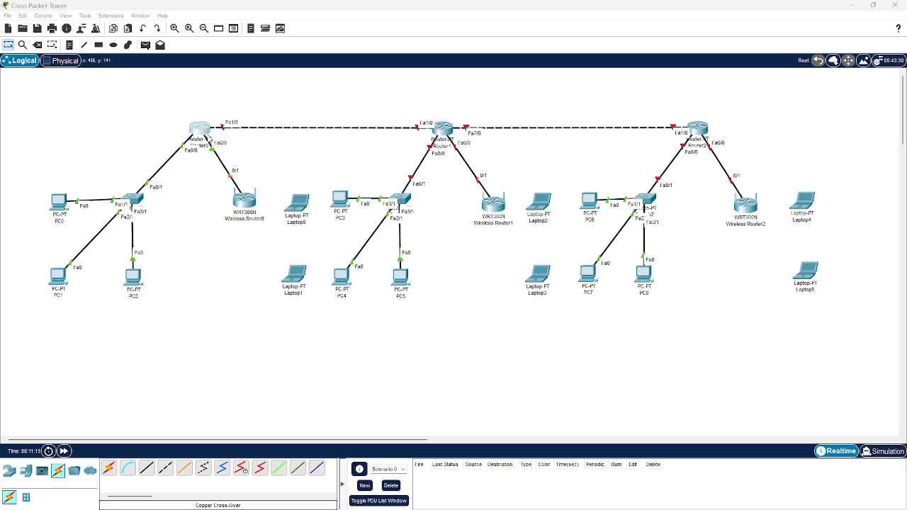
Leave interface configuration in Router0's command line and create a DHCP pool named r1.1
left_click(207, 136)
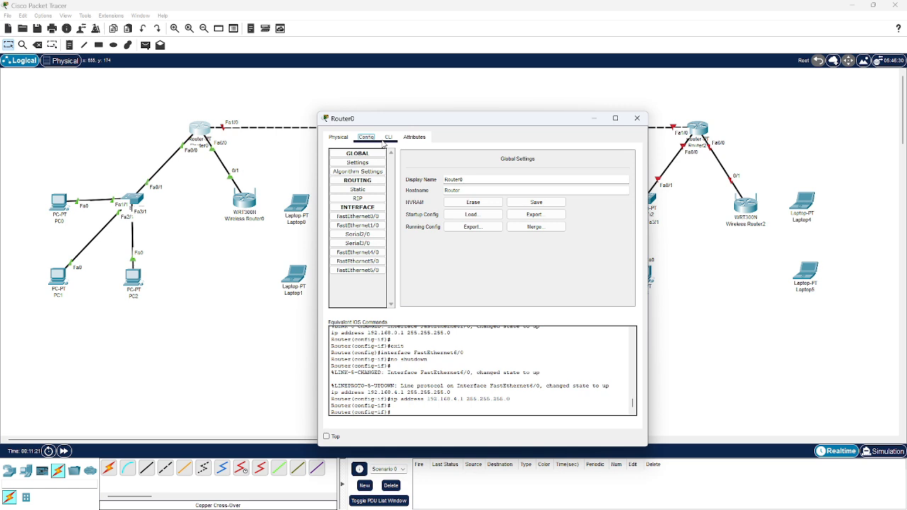
left_click(387, 138)
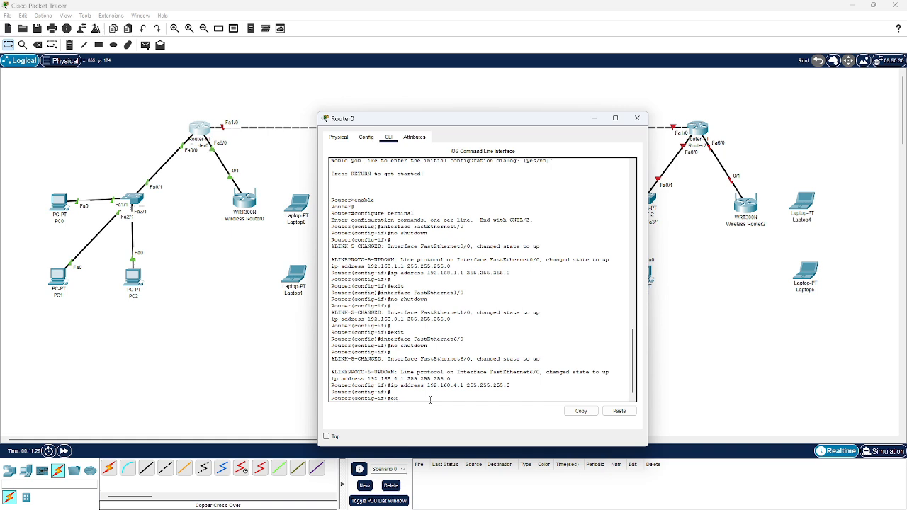
type("exit")
key("Return")
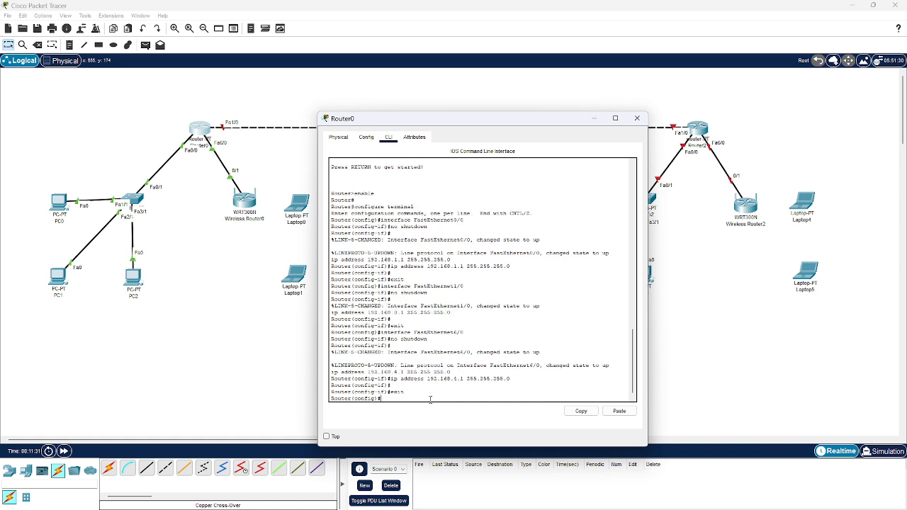
type("ip dhcp pool r1. 1")
key("Return")
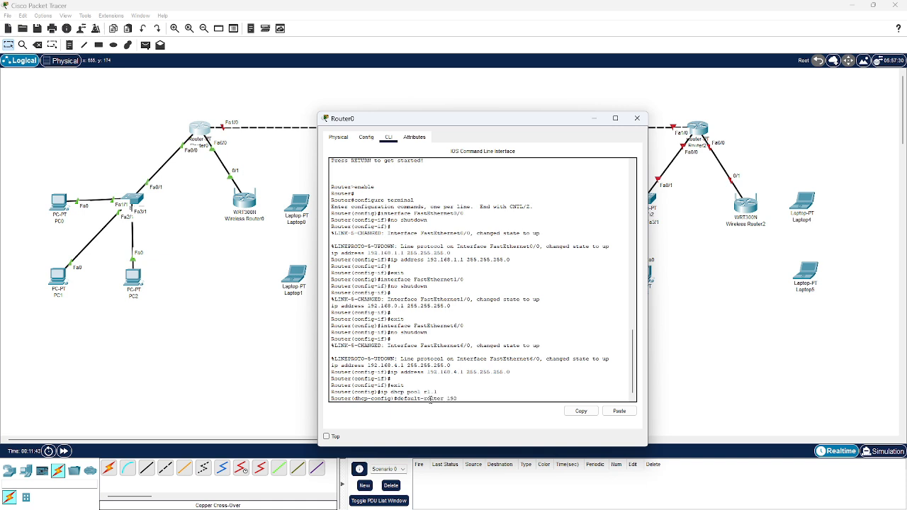
Give DHCP pool r1.1 default router 192.168.1.1 and network 192.168.1.1 255.255.255.0, and return to global configuration mode
type("default-router 192.168.1.1")
key("Return")
type("net")
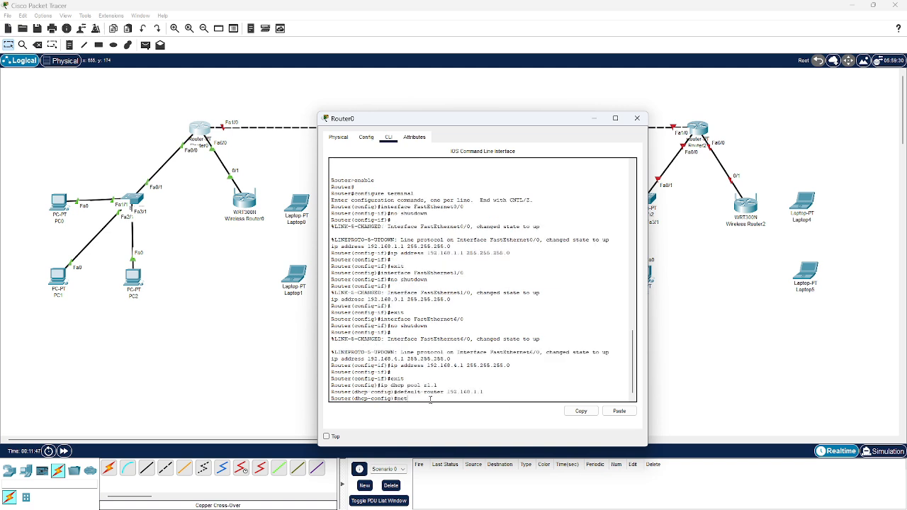
type("work 192.168.1.1 255.255.255.0")
key("Return")
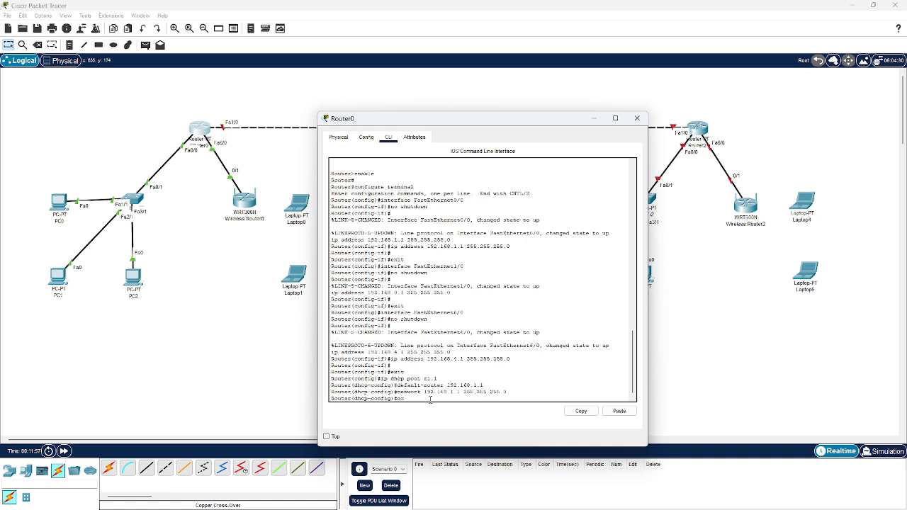
type("exit")
key("Return")
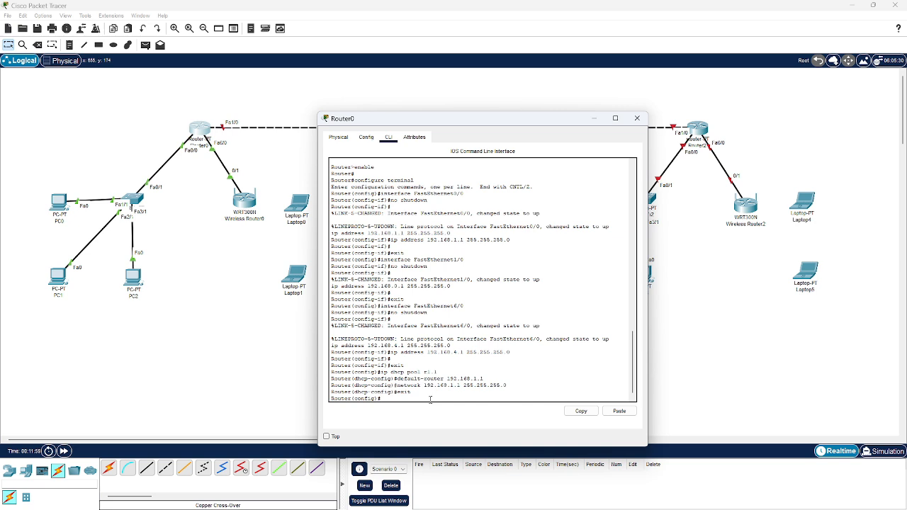
Exclude the address 192.168.1.1 from DHCP assignment on Router0 and close the router's window
type("ip dhcp excluded-addr")
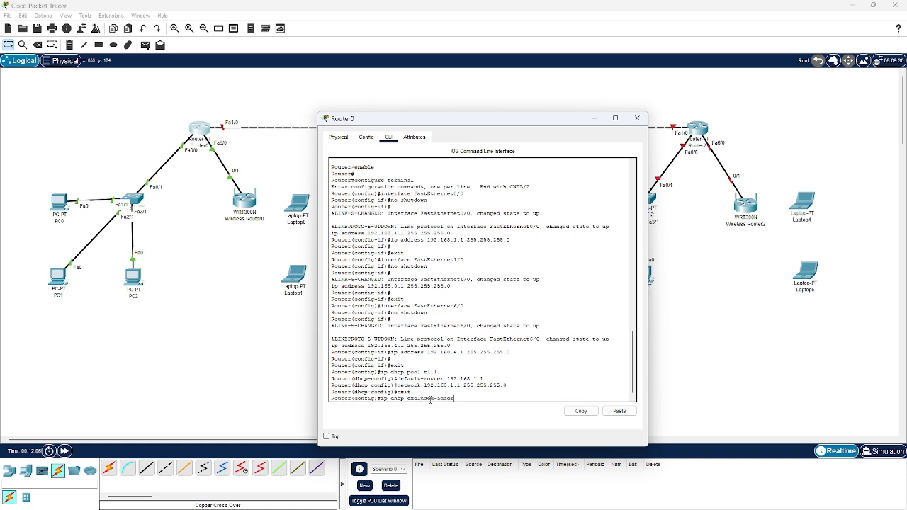
type("ess 1")
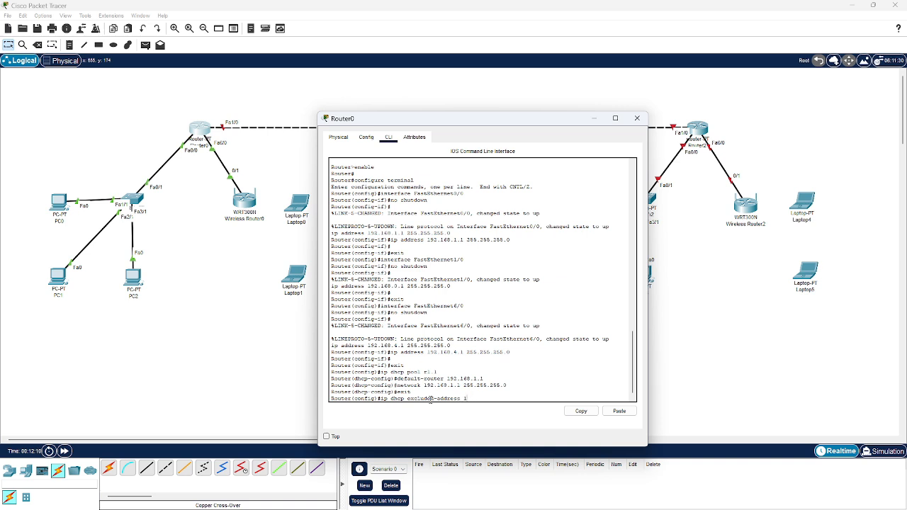
type("9292.168.1.")
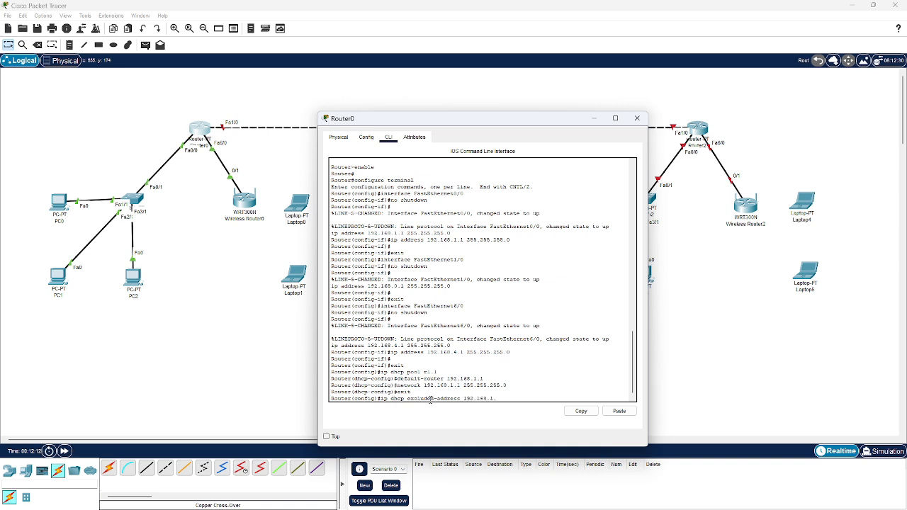
type("1")
key("Return")
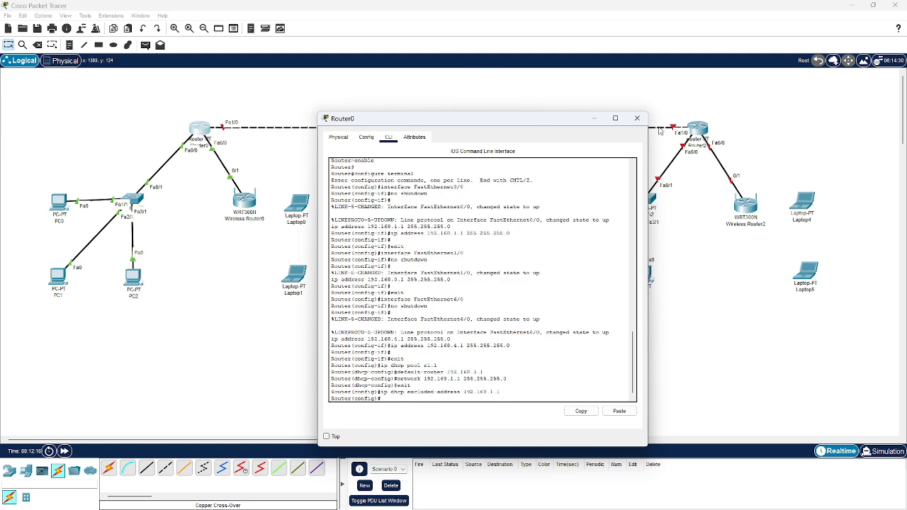
left_click(637, 118)
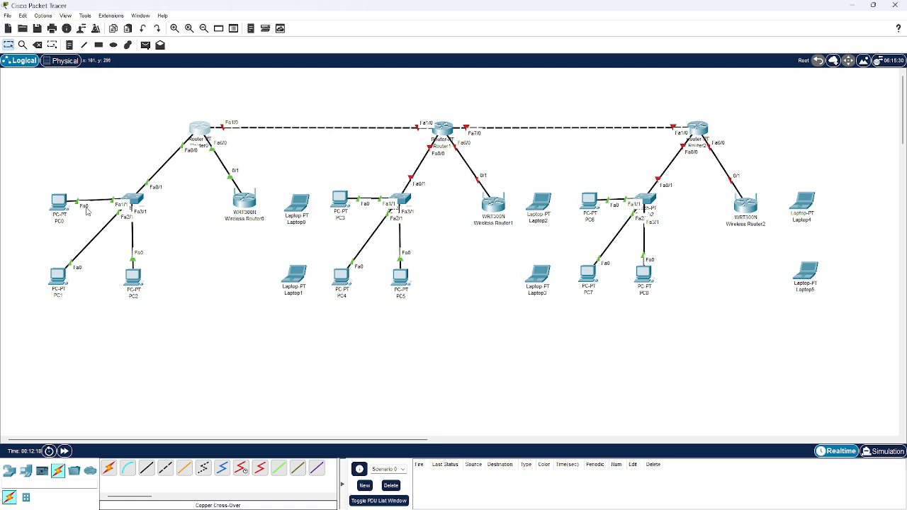
Switch PC0's IPv4 configuration to DHCP and close its window
left_click(58, 205)
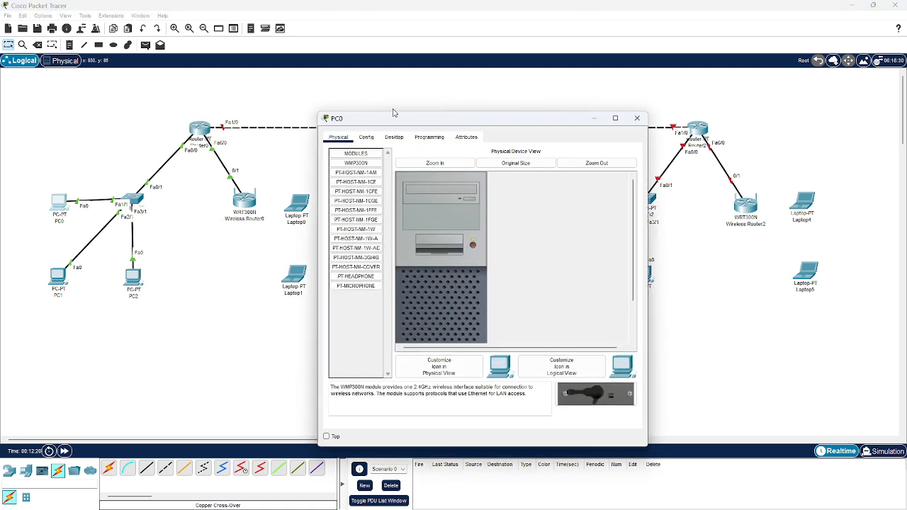
left_click(395, 137)
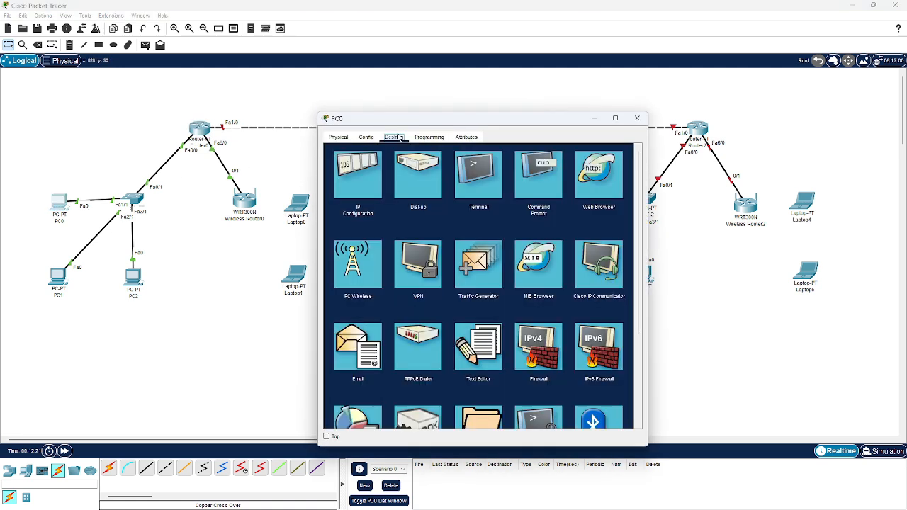
left_click(362, 180)
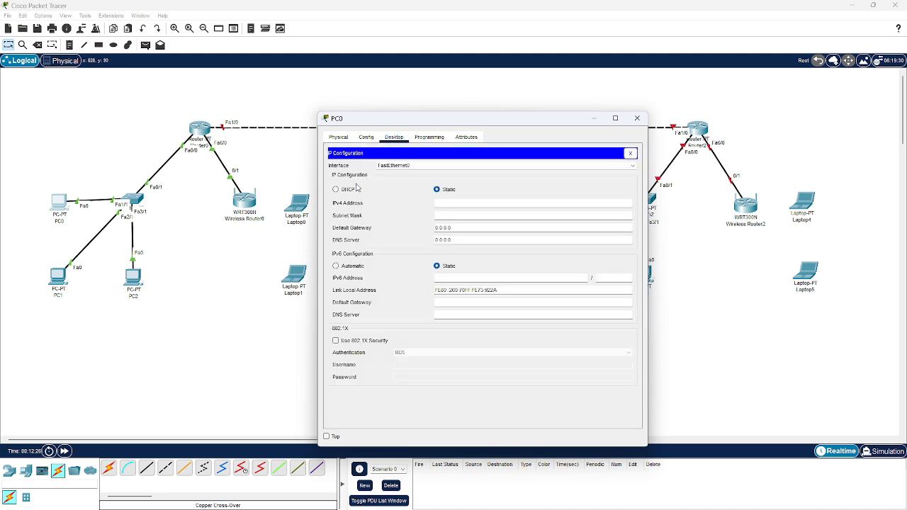
left_click(355, 190)
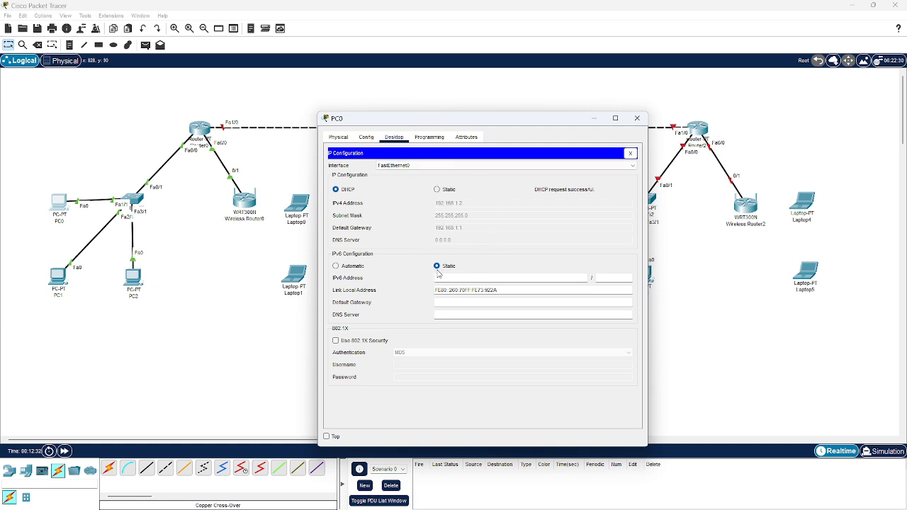
left_click(637, 118)
Switch PC1's IPv4 configuration to DHCP
left_click(58, 276)
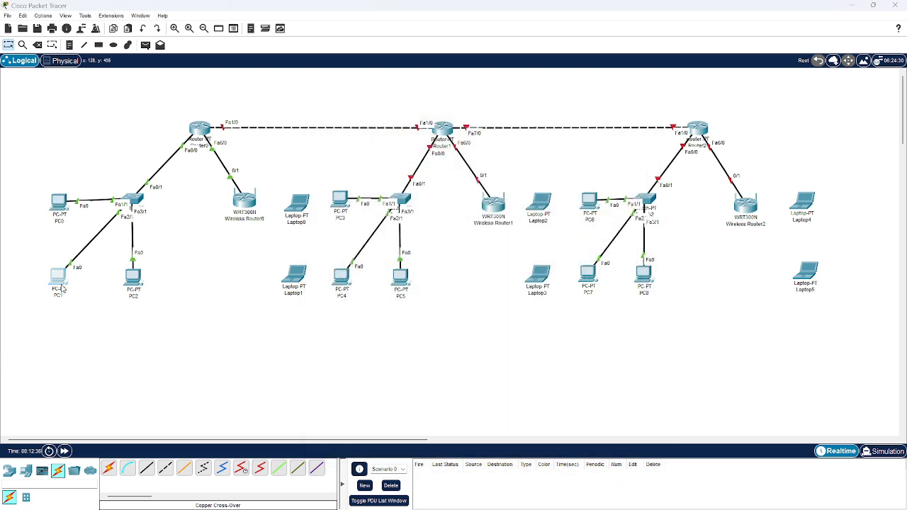
left_click(395, 136)
left_click(371, 186)
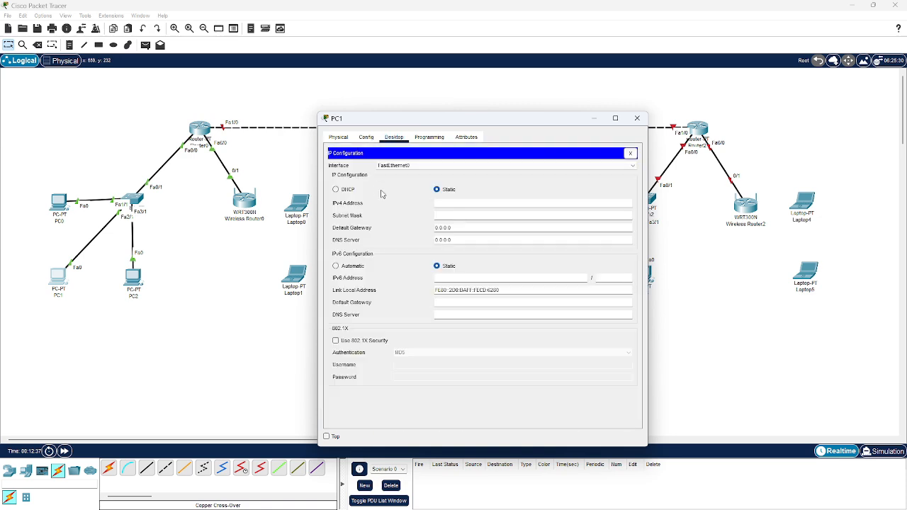
left_click(340, 192)
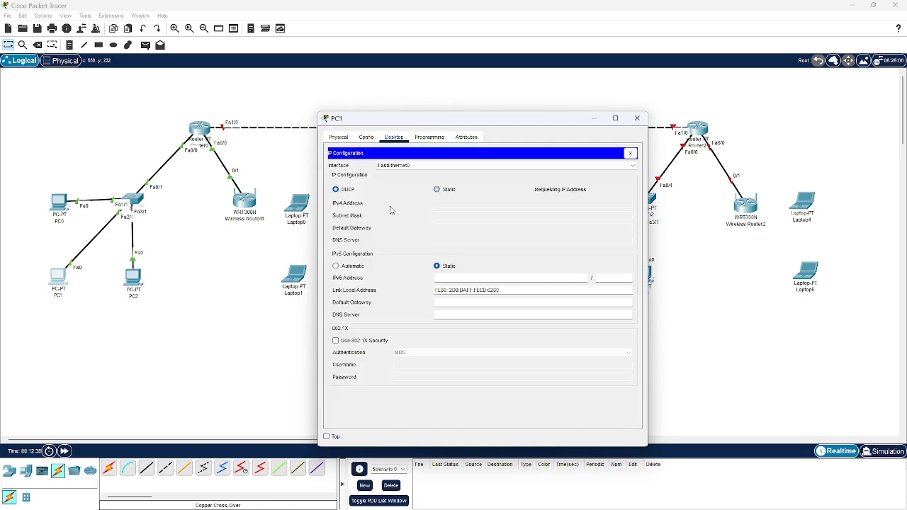
Close PC1's window, switch PC2's IPv4 configuration to DHCP and close its window
left_click(637, 119)
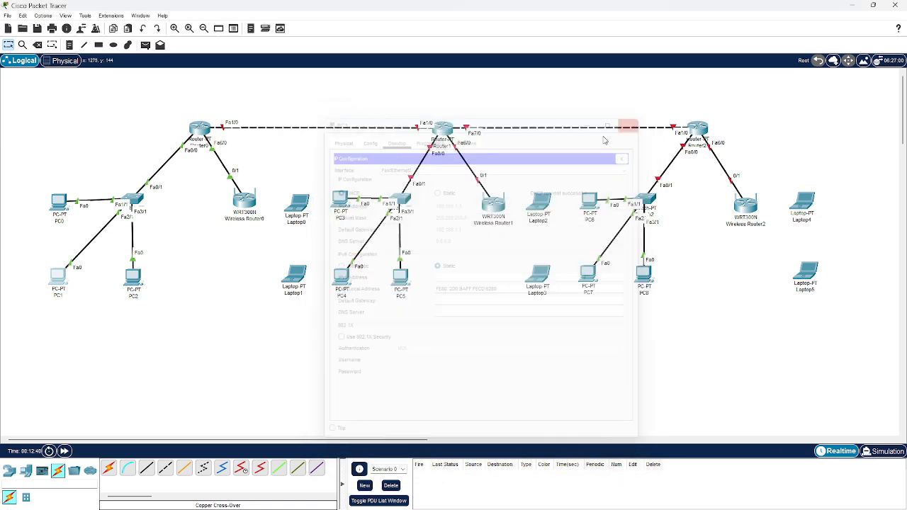
left_click(133, 276)
left_click(394, 136)
left_click(376, 186)
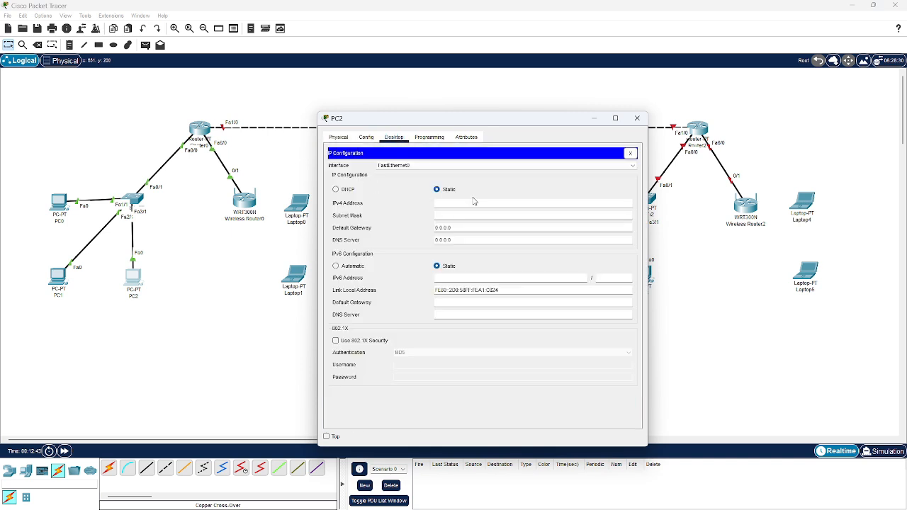
left_click(346, 190)
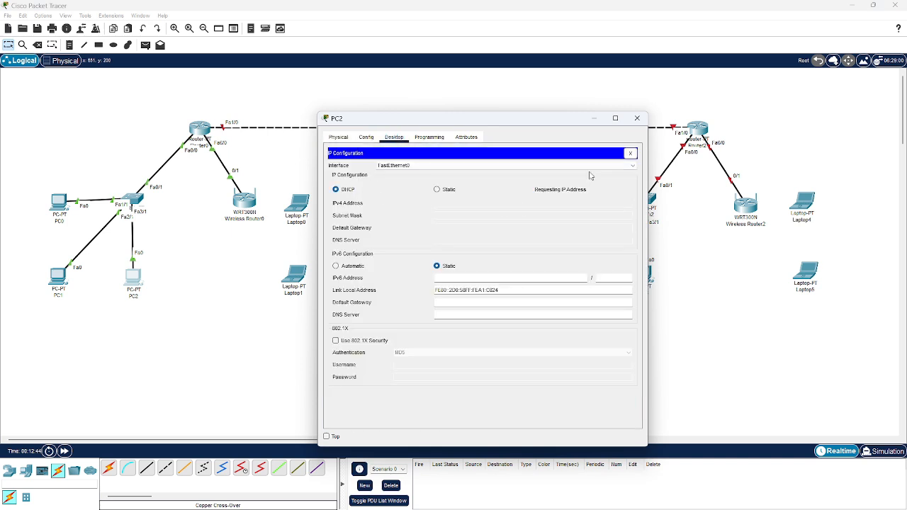
left_click(637, 118)
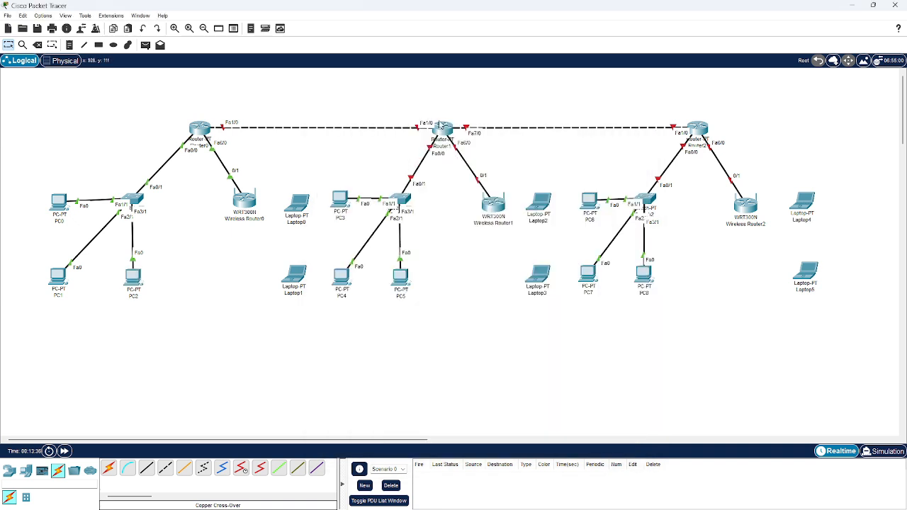
Turn on Router1's FastEthernet0/0 port and give it IPv4 address 192.168.2.1 with subnet mask 255.255.255.0
left_click(448, 126)
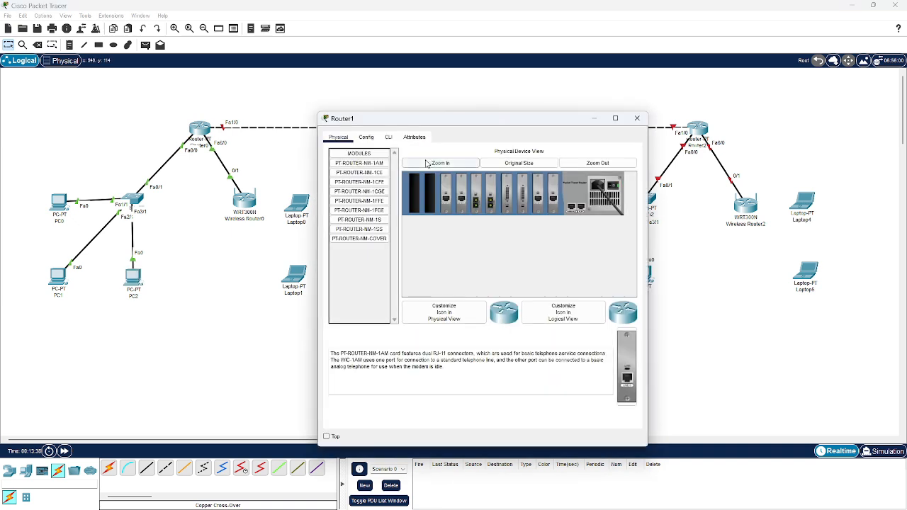
left_click(388, 137)
left_click(366, 137)
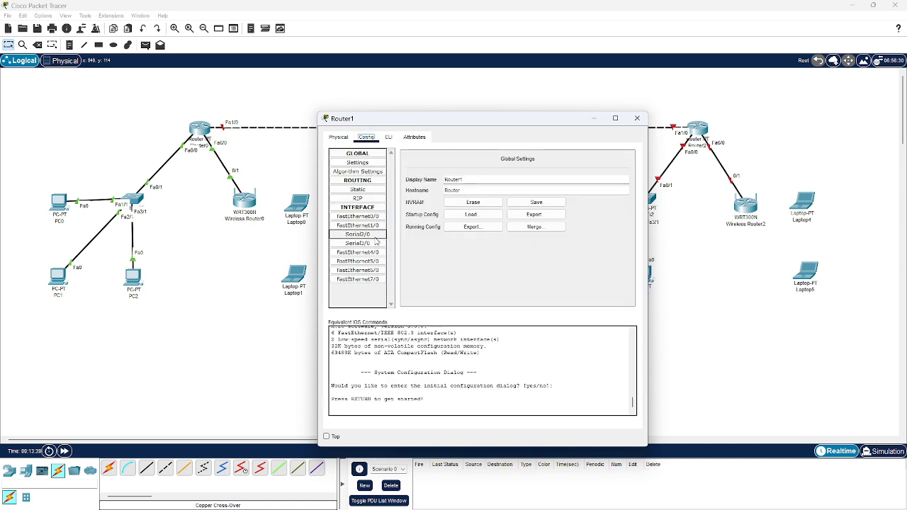
left_click(358, 216)
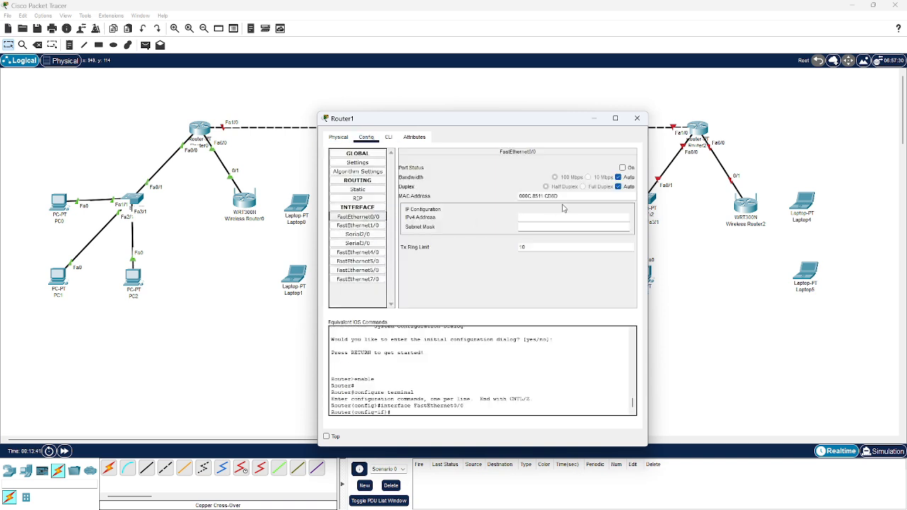
left_click(622, 168)
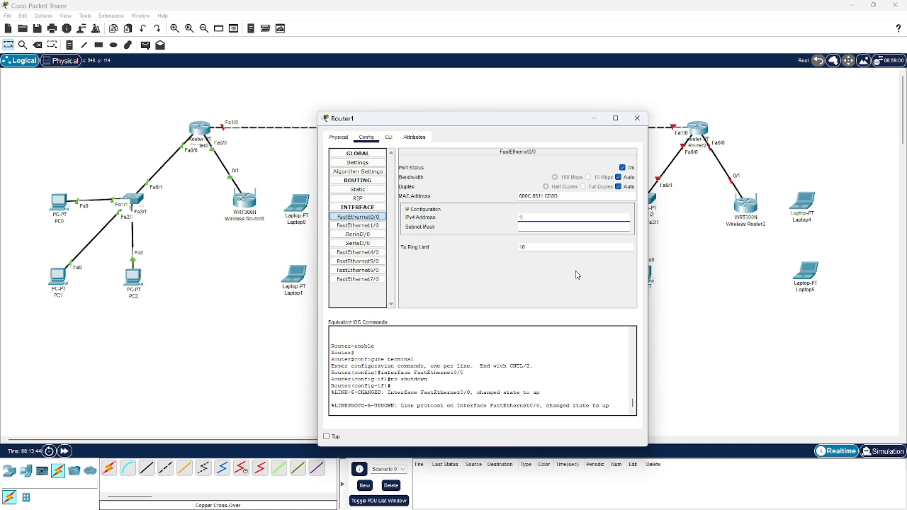
type("192.168.2.1")
key("Tab")
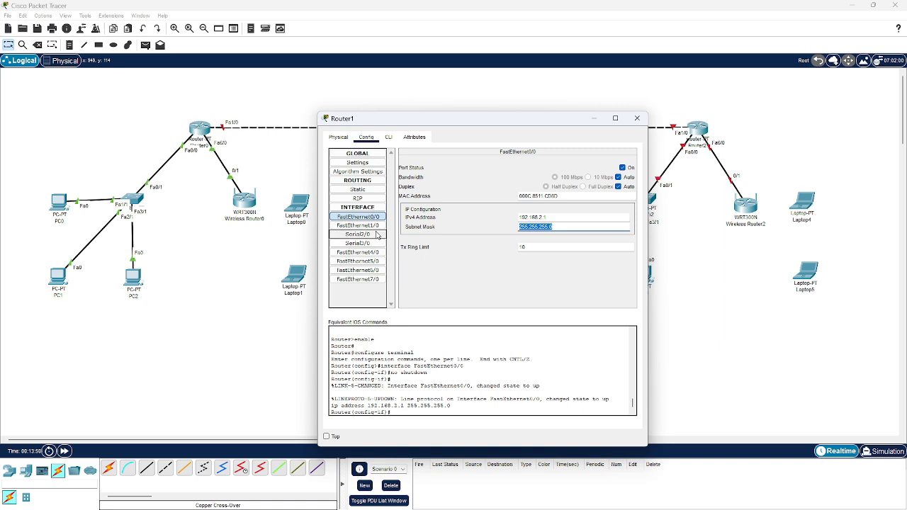
Turn on Router1's FastEthernet1/0 port and assign it 192.168.0.2 with subnet mask 255.255.255.0
left_click(371, 226)
left_click(622, 167)
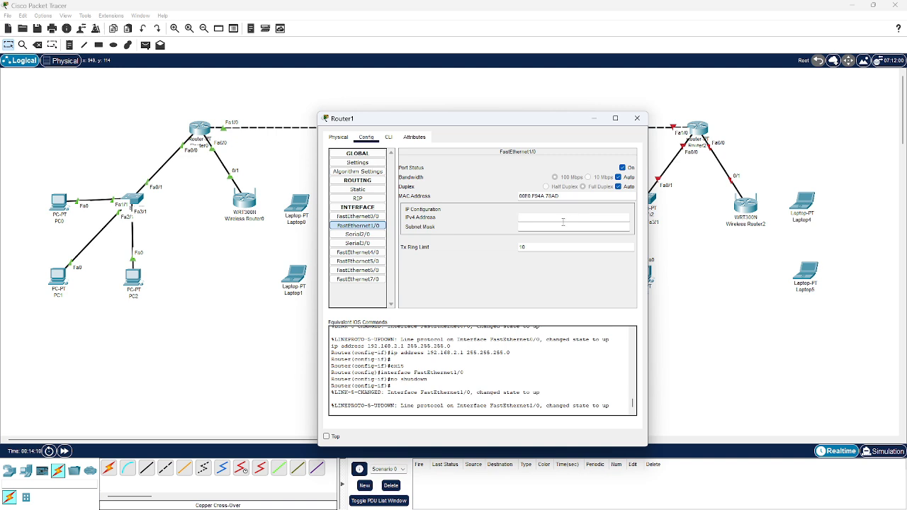
type("192.168.0.2")
key("Tab")
left_click(570, 292)
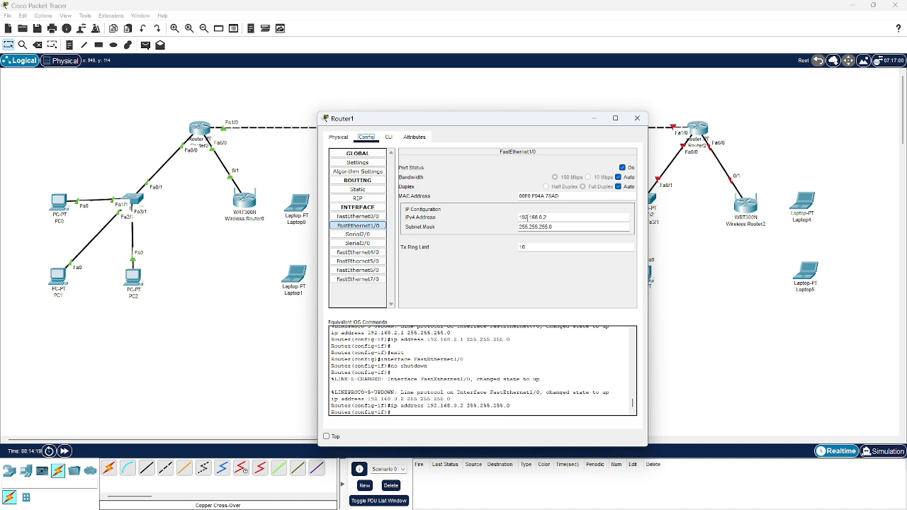
Enable Router1's FastEthernet6/0 port and set its IPv4 address to 192.168.5.1 with mask 255.255.255.0
left_click(371, 271)
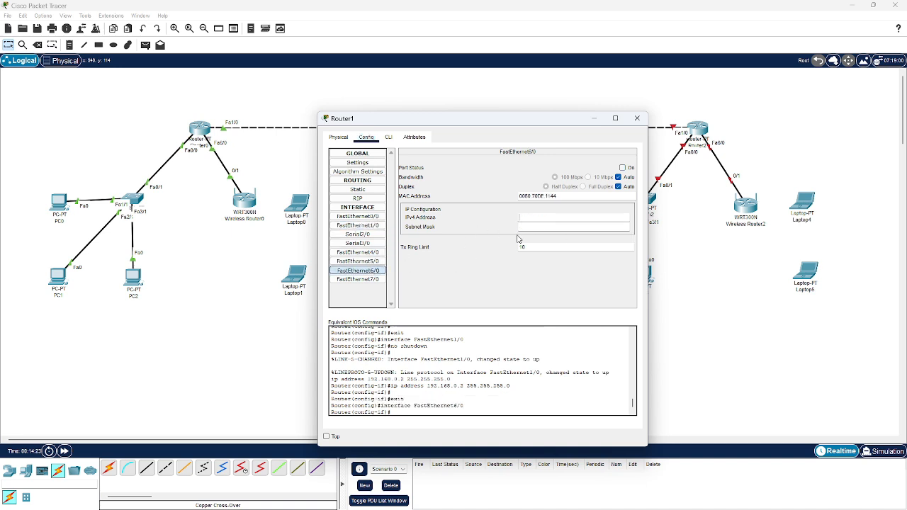
type("192")
left_click(626, 168)
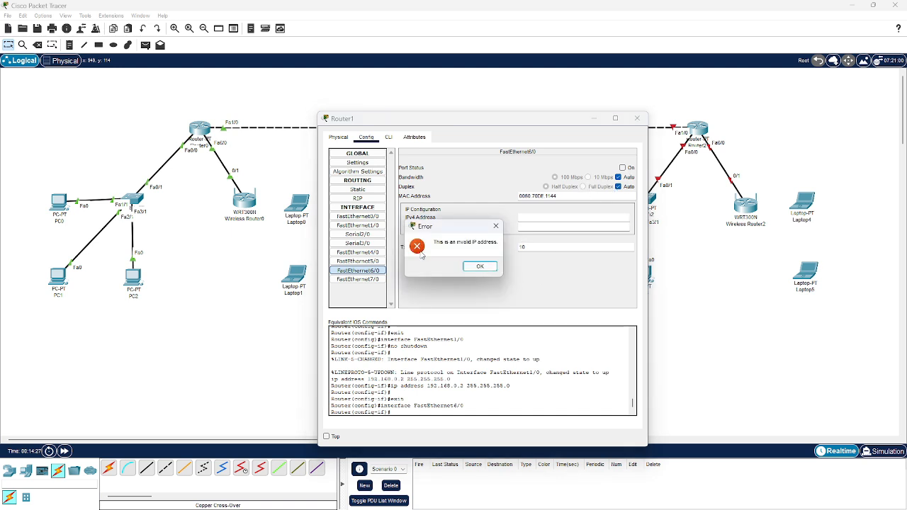
left_click(480, 266)
left_click(622, 168)
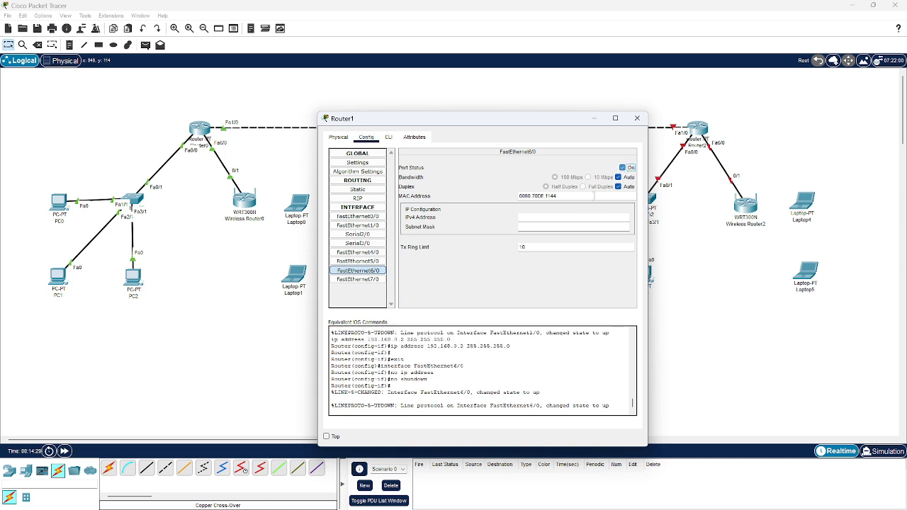
left_click(556, 218)
type("192.168")
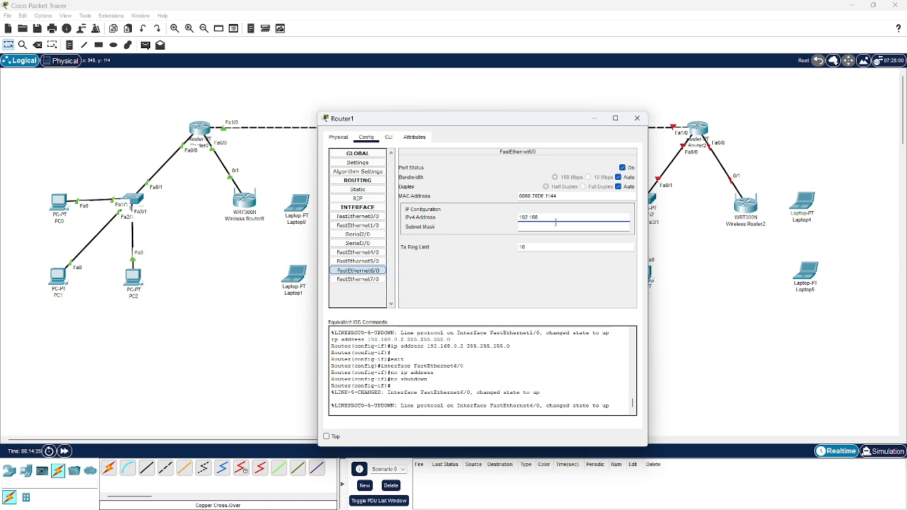
type(".1.1")
key("Tab")
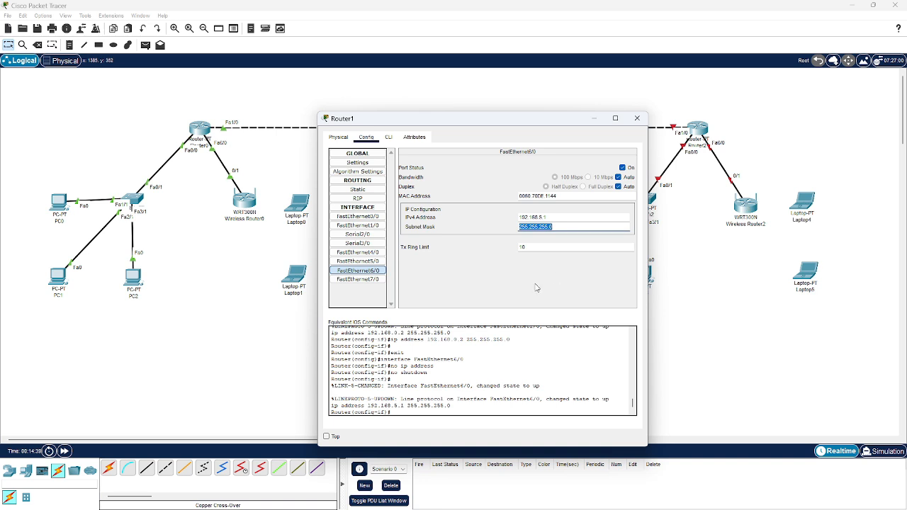
key("Return")
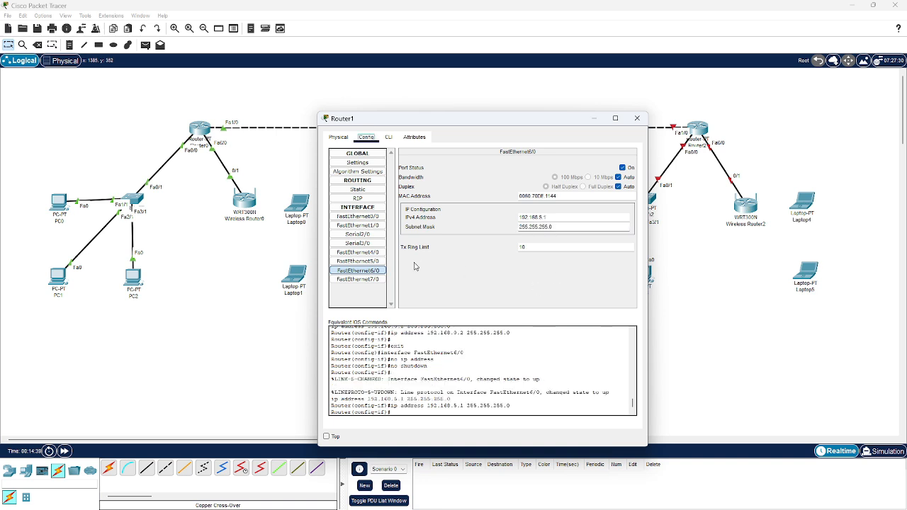
Enable Router1's FastEthernet7/0 port, assign it 192.168.7.1 with mask 255.255.255.0, and close the router's window
left_click(378, 279)
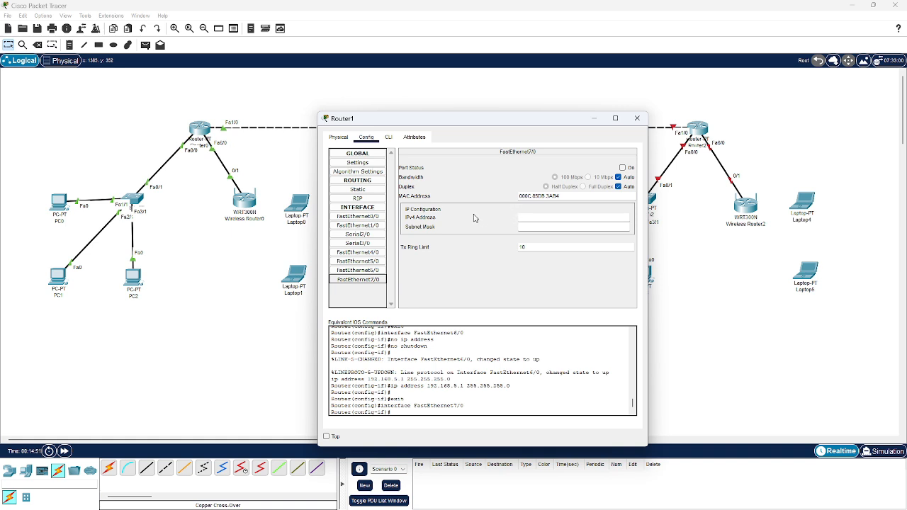
left_click(631, 168)
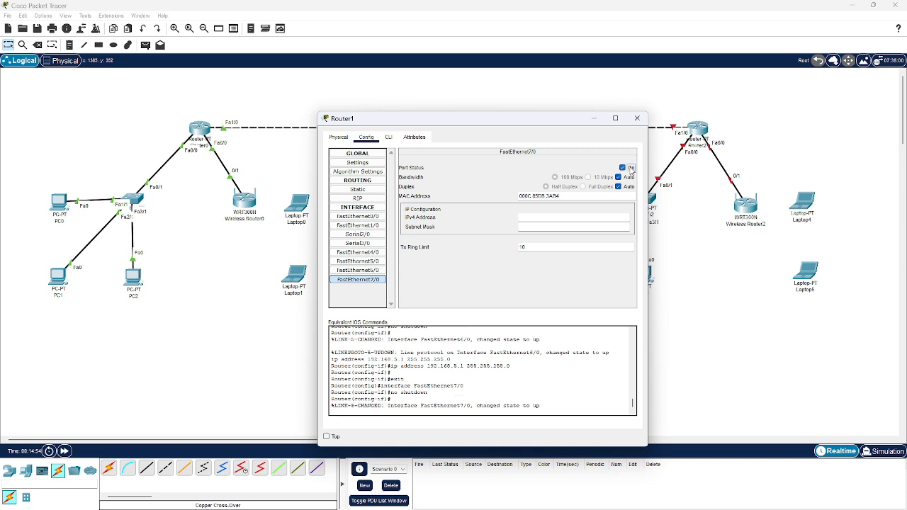
left_click(593, 215)
type("192.168.")
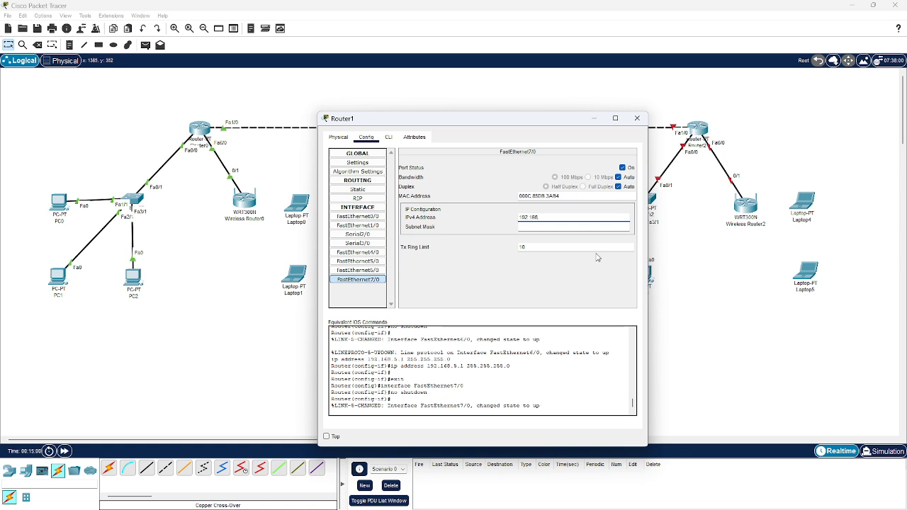
type("7.1")
key("Tab")
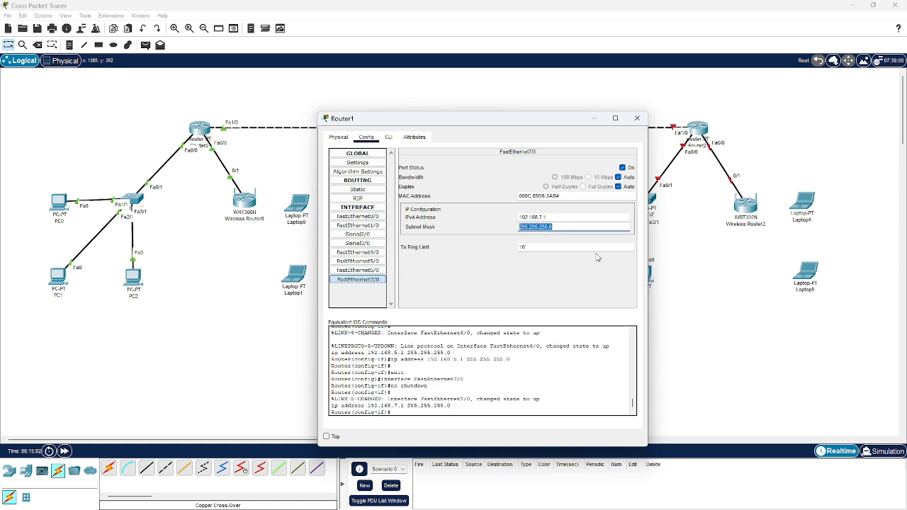
key("Tab")
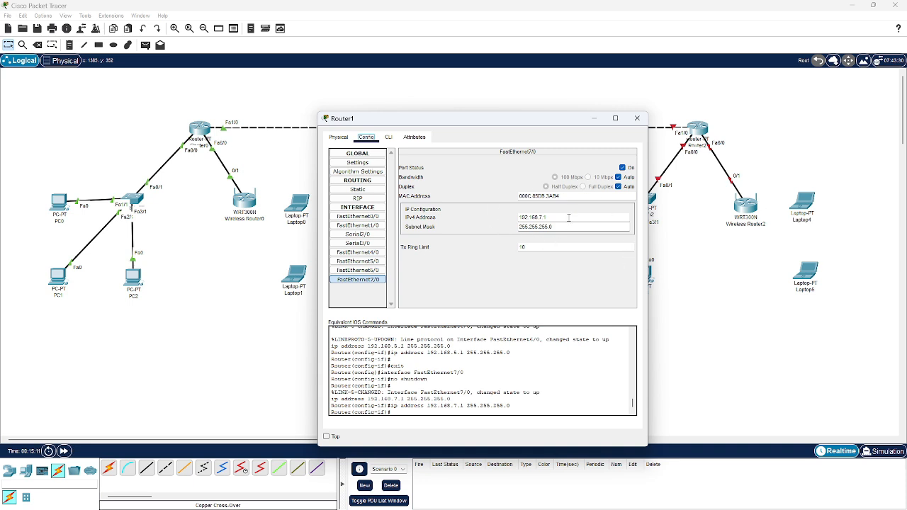
left_click(637, 119)
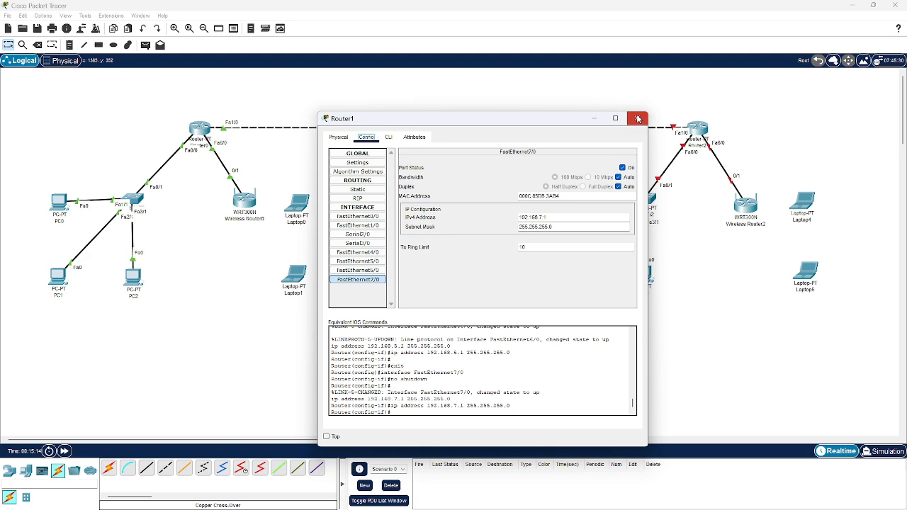
left_click(637, 119)
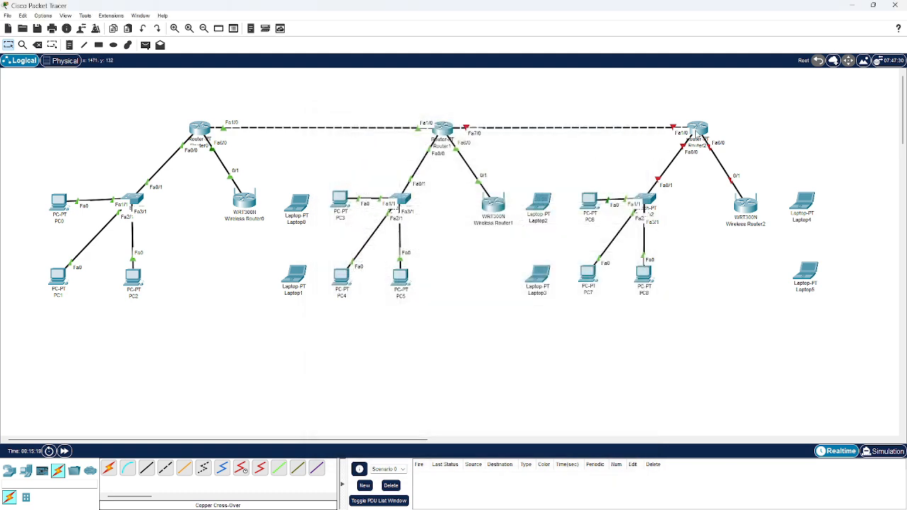
Turn on Router2's FastEthernet0/0 port and give it IPv4 address 192.168.3.1 with subnet mask 255.255.255.0
left_click(695, 132)
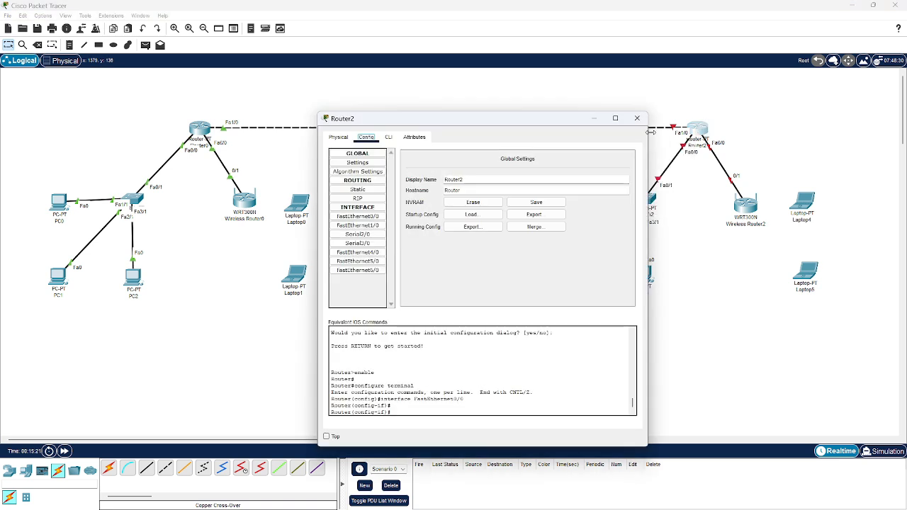
left_click(358, 216)
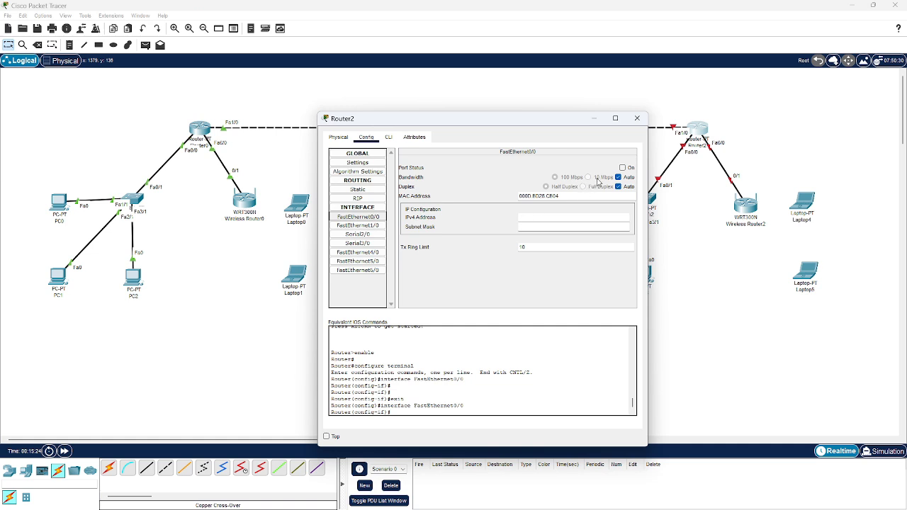
left_click(623, 168)
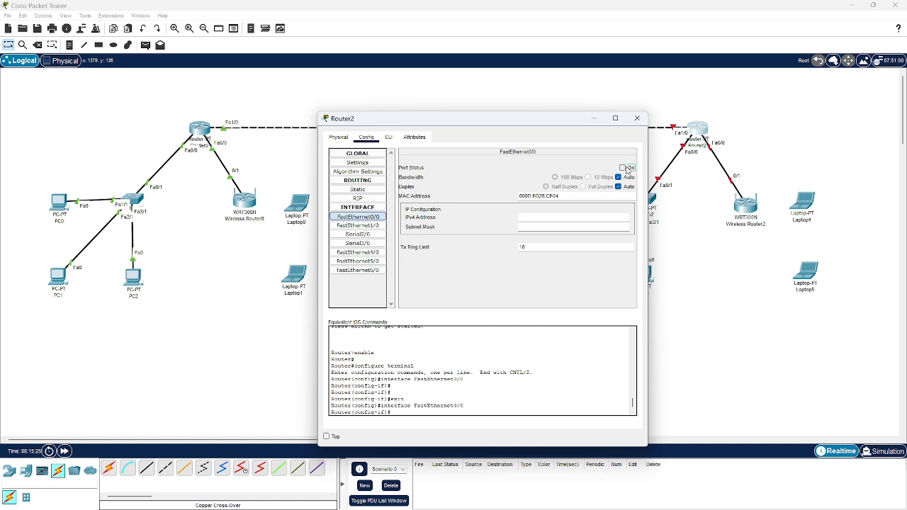
left_click(571, 217)
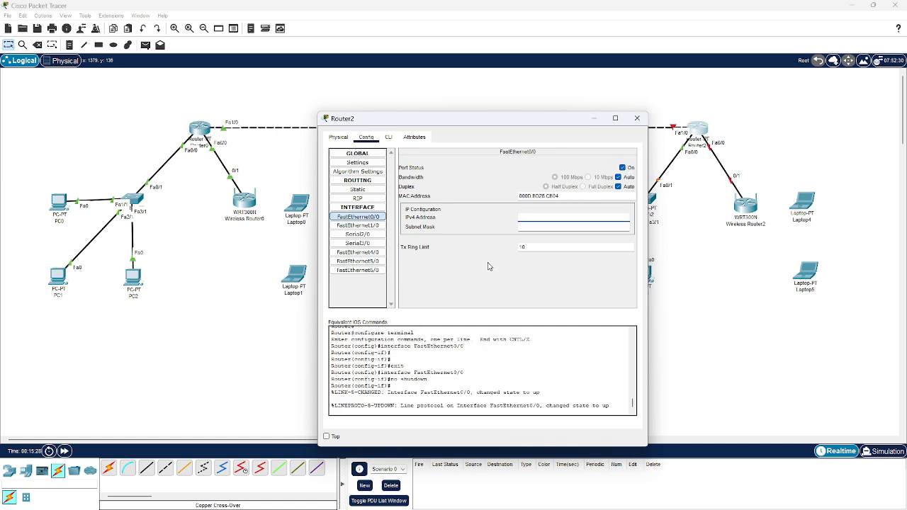
type("192.168.3.1")
key("Tab")
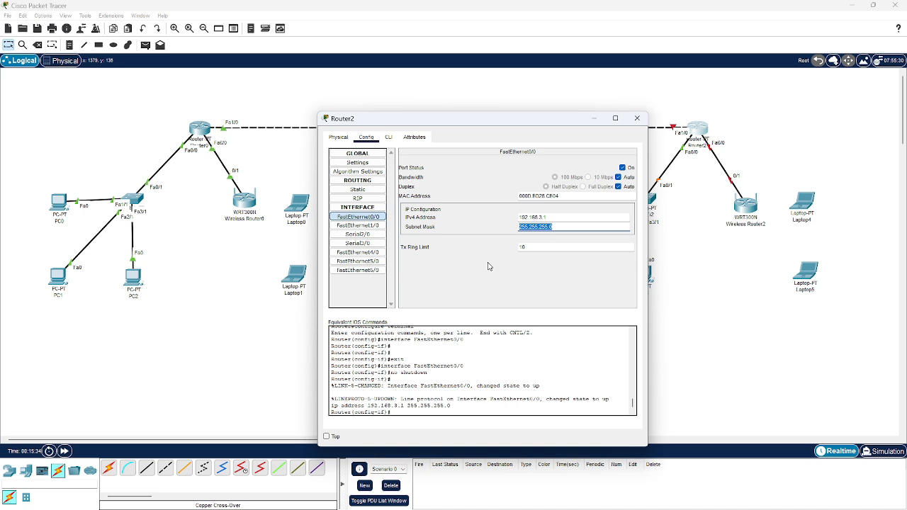
key("Return")
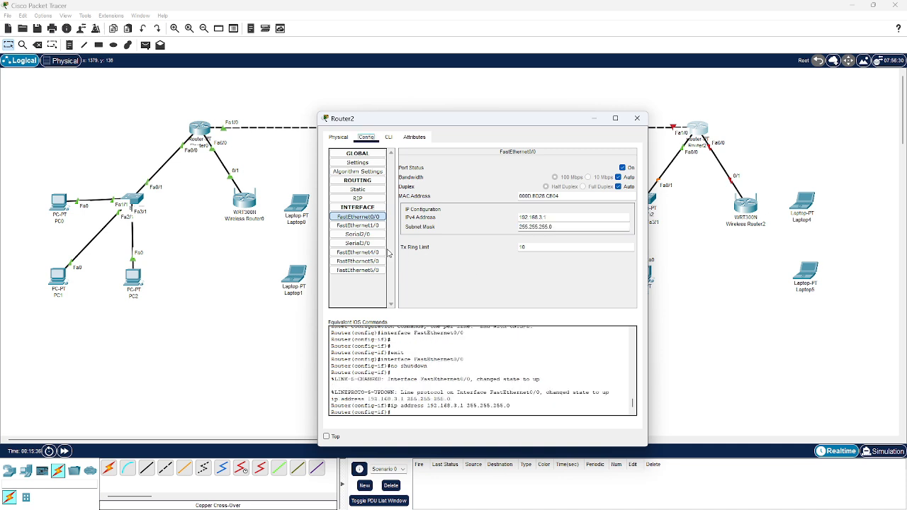
Turn on Router2's FastEthernet1/0 port and assign it 192.168.7.2 with subnet mask 255.255.255.0
left_click(378, 225)
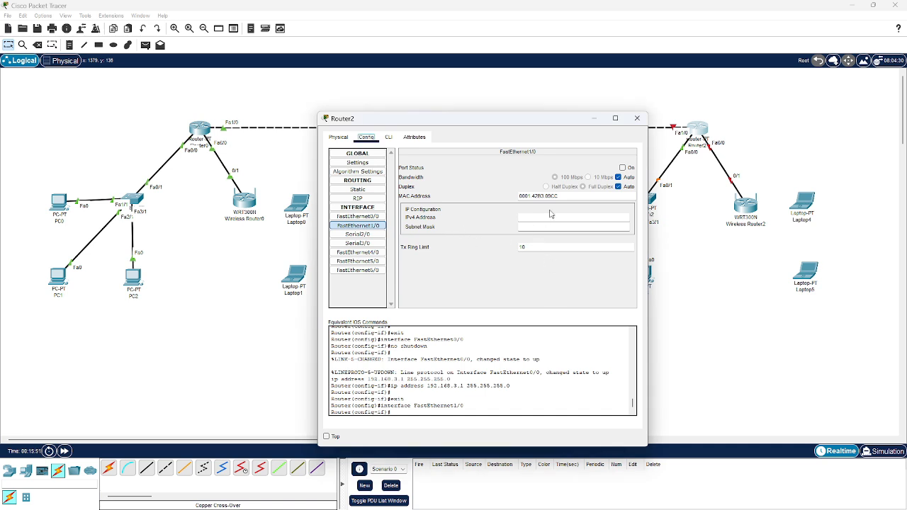
left_click(622, 168)
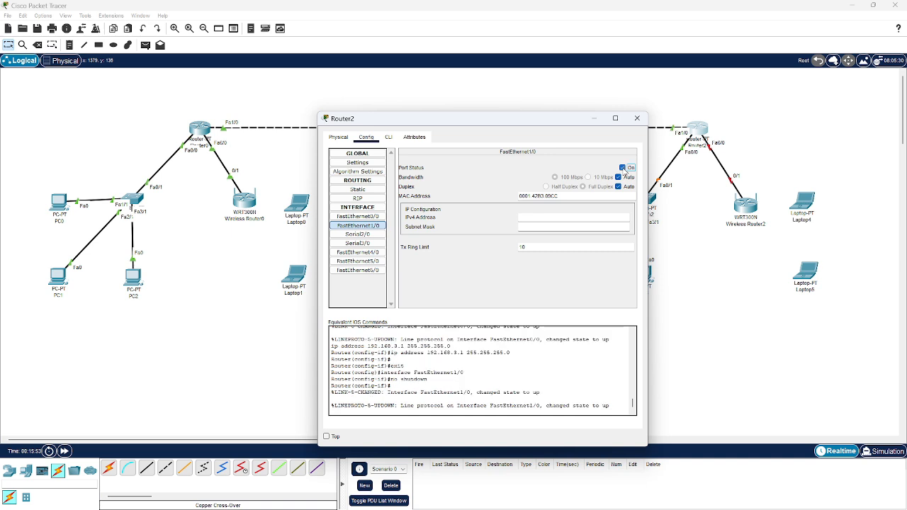
left_click(536, 219)
type("19")
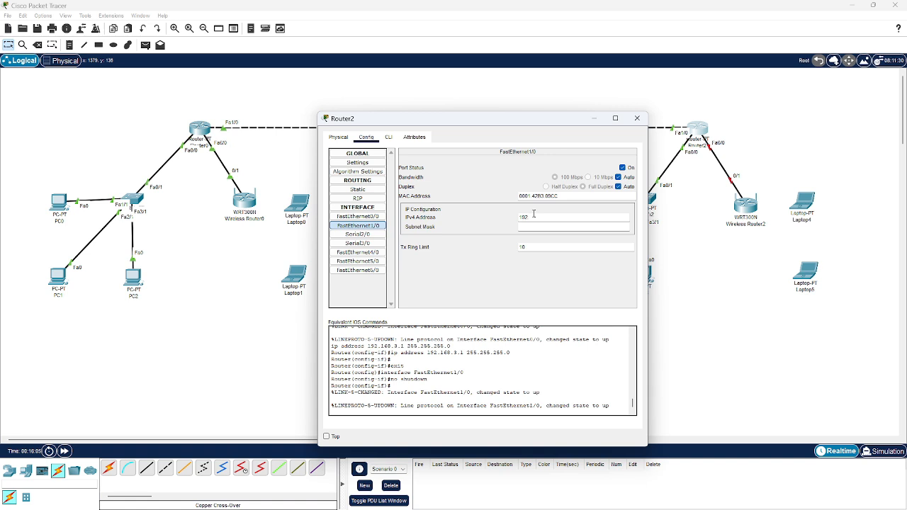
type("2.168")
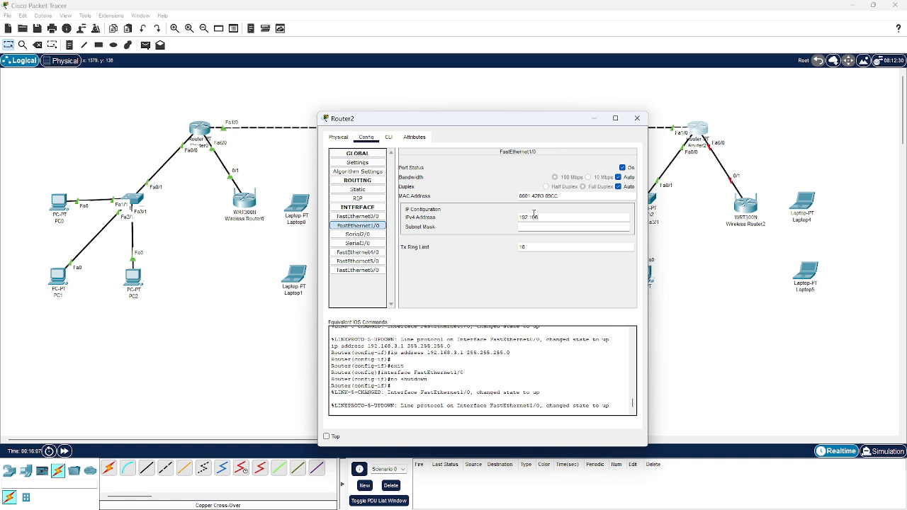
type(".7")
type(".2")
key("Tab")
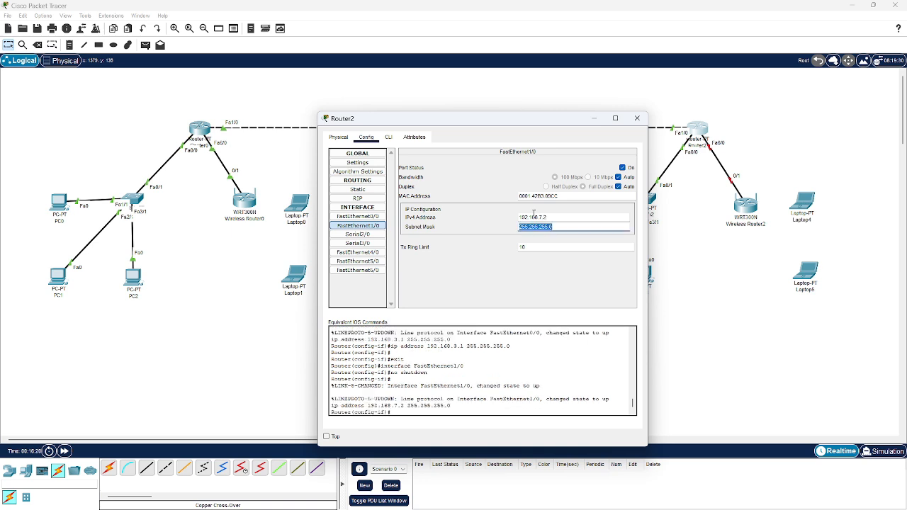
left_click(464, 284)
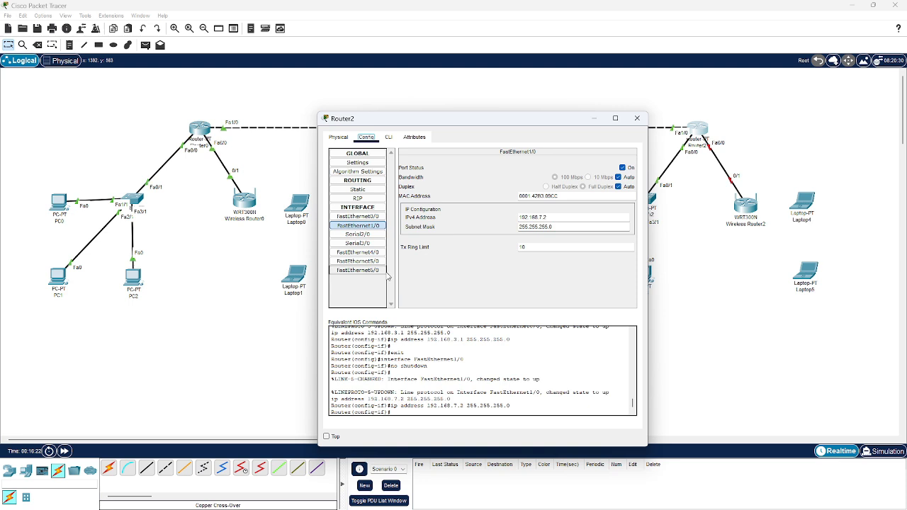
Turn on Router2's FastEthernet6/0 port, assign it 192.168.6.1 with mask 255.255.255.0, and close the router's window
left_click(382, 272)
left_click(628, 167)
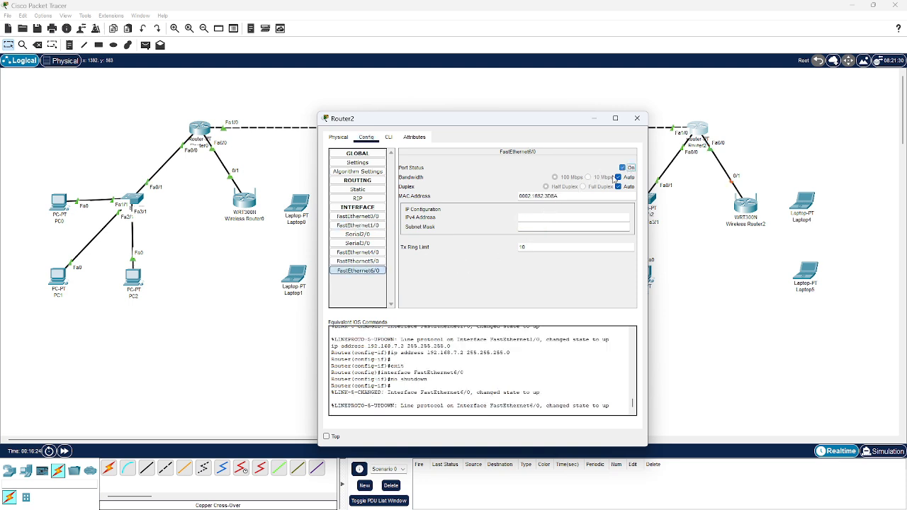
left_click(578, 219)
type("192.168.6.1")
key("Tab")
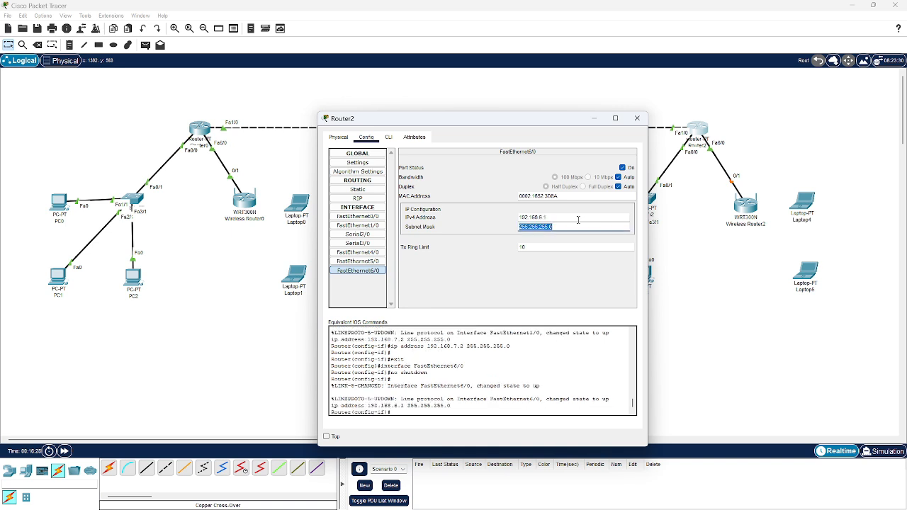
key("Return")
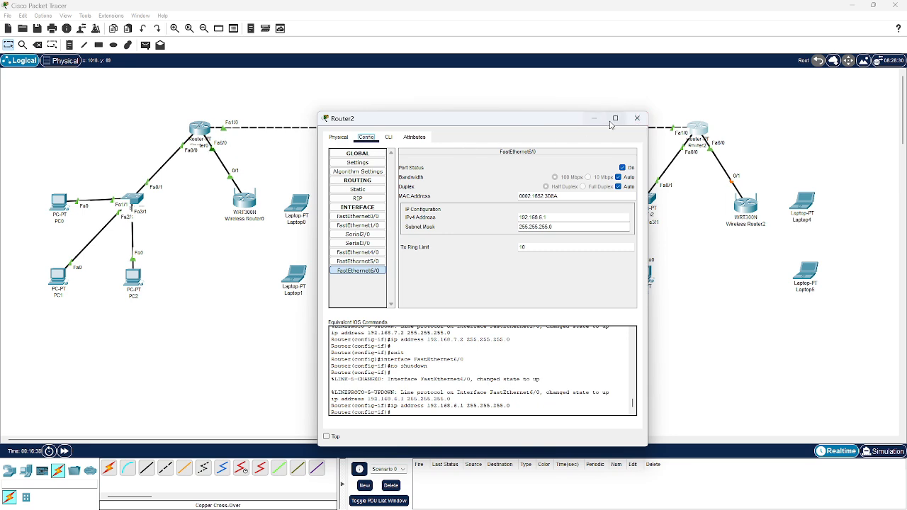
left_click(636, 119)
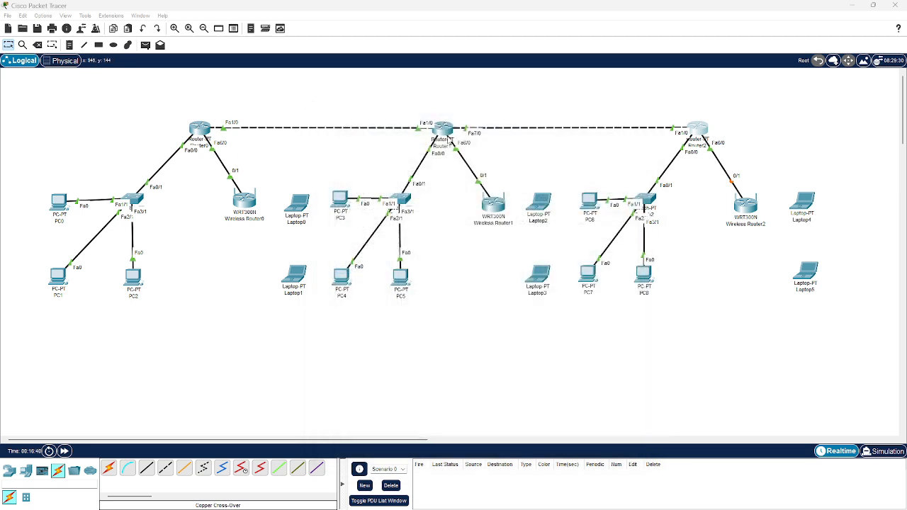
Open Router1's command line and enter the configuration of DHCP pool r1.1
left_click(444, 132)
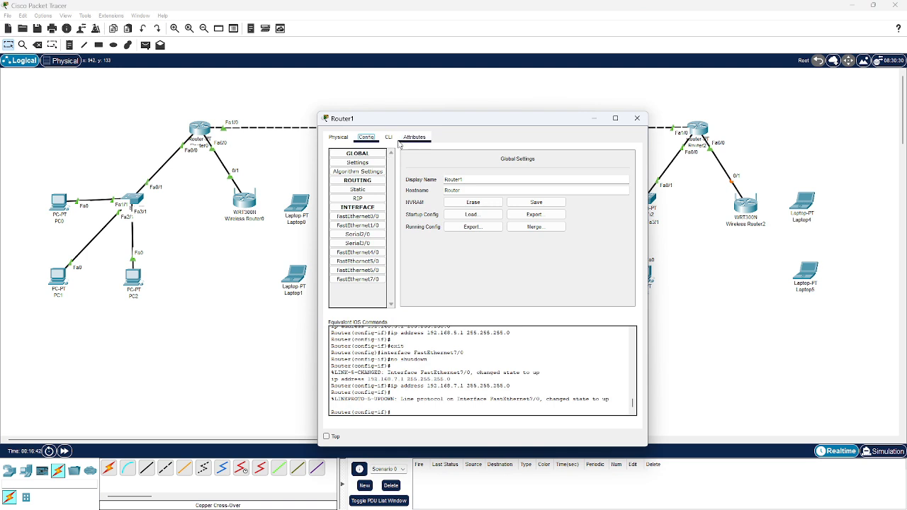
left_click(388, 137)
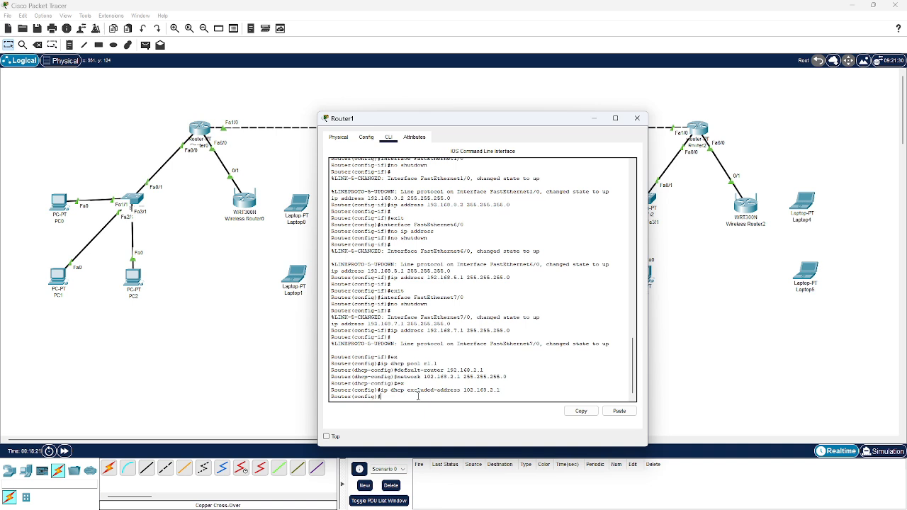
type("ip dhcp pool r1.1")
key("Return")
Set the default router of Router1's DHCP pool to 192.168.2.1
type("defau")
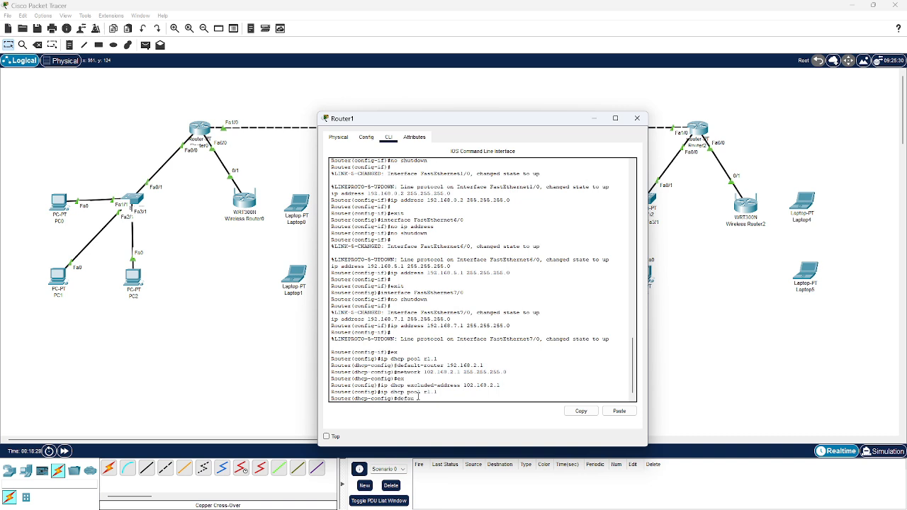
type("lt-router 192.168.3.1")
key("Return")
Try to set the pool's network to 192.168.2.1 without giving a subnet mask
type("ne")
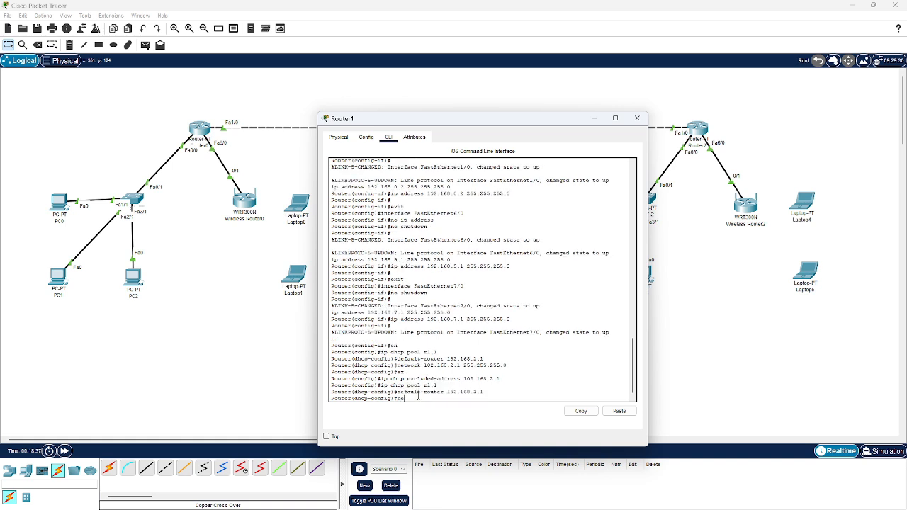
type("twork 192.168.2.1")
key("Return")
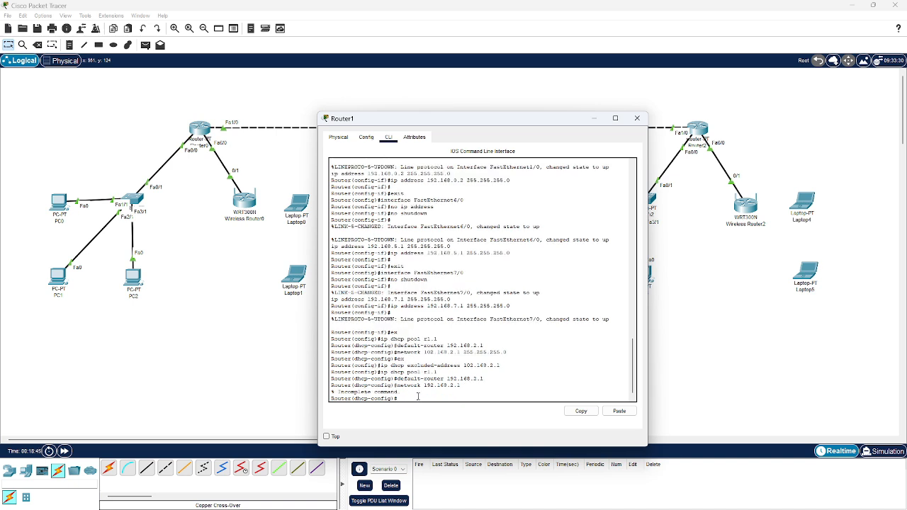
Set the pool's network to 192.168.2.1 with mask 255.255.255.0 and exit the pool configuration
type("network 192.168.3")
type(".1 255.255.255.0")
key("Return")
type("ex")
key("Return")
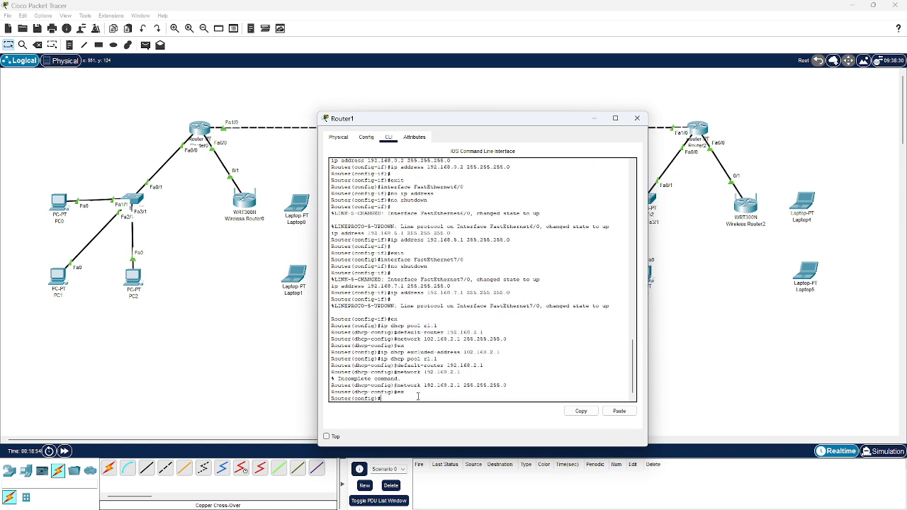
Exclude address 192.168.2.1 from Router1's DHCP assignments and close the router's window
type("ip dhcp excluded-address 192.168.2.1")
key("Return")
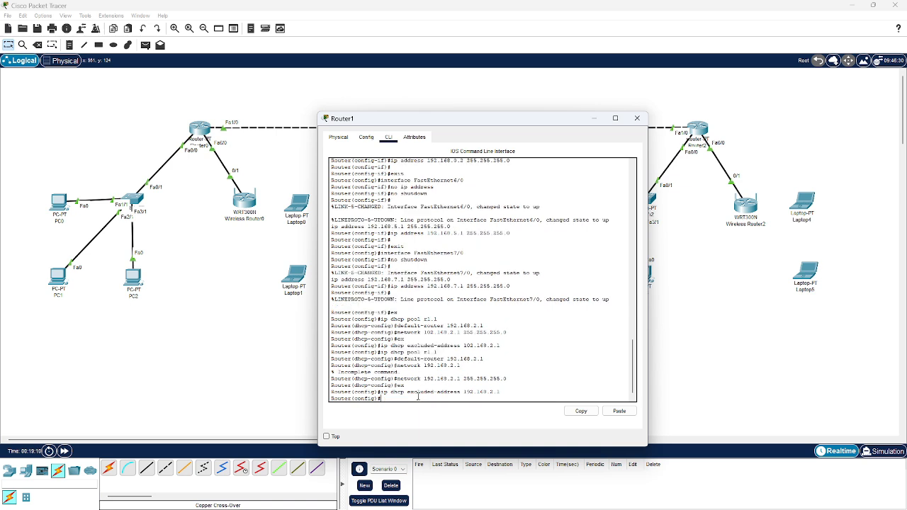
left_click(639, 119)
Renew PC3's IPv4 configuration by switching it to static and back to DHCP, and close its window
left_click(335, 207)
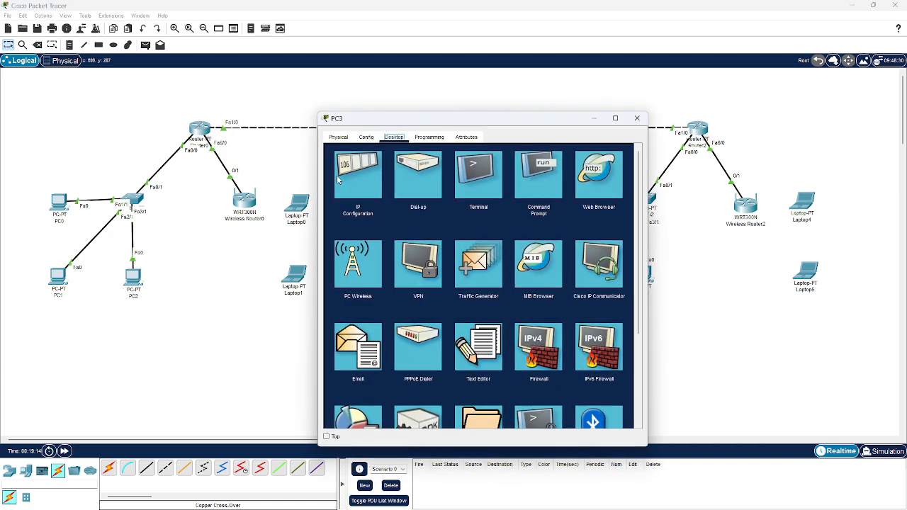
left_click(338, 180)
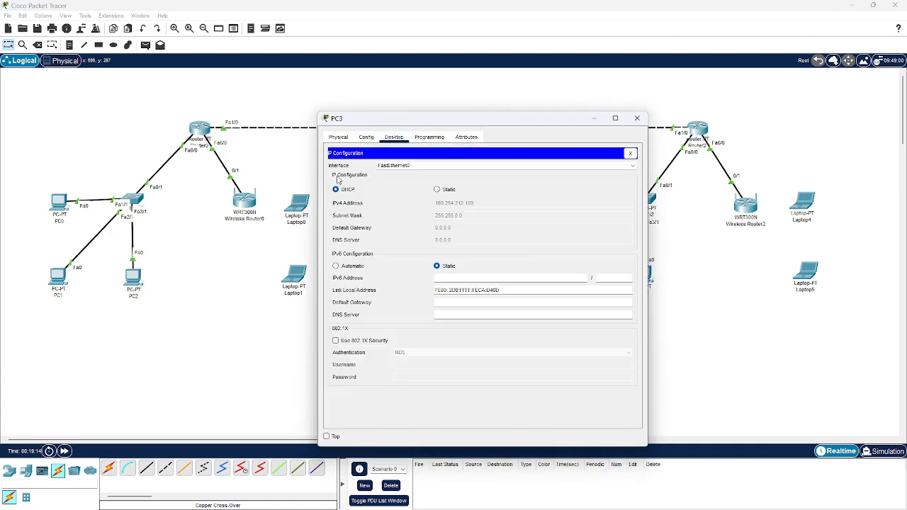
left_click(437, 190)
left_click(336, 190)
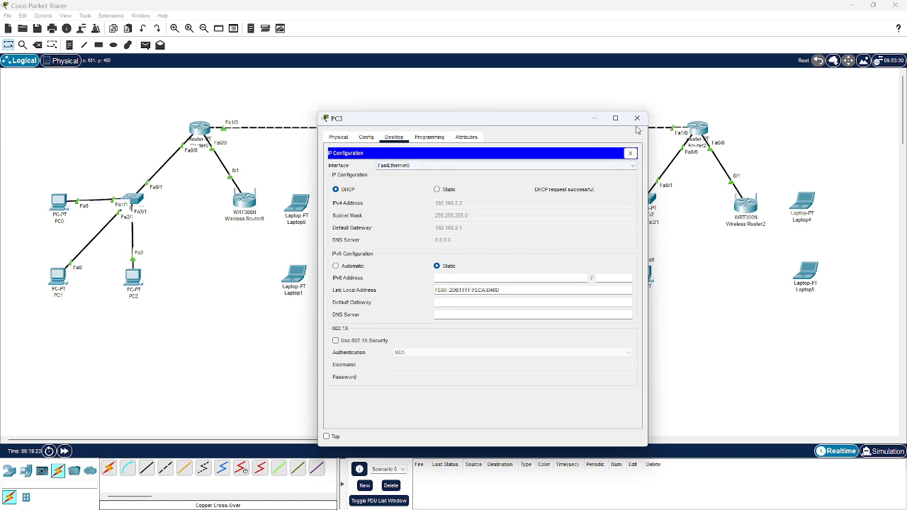
left_click(637, 117)
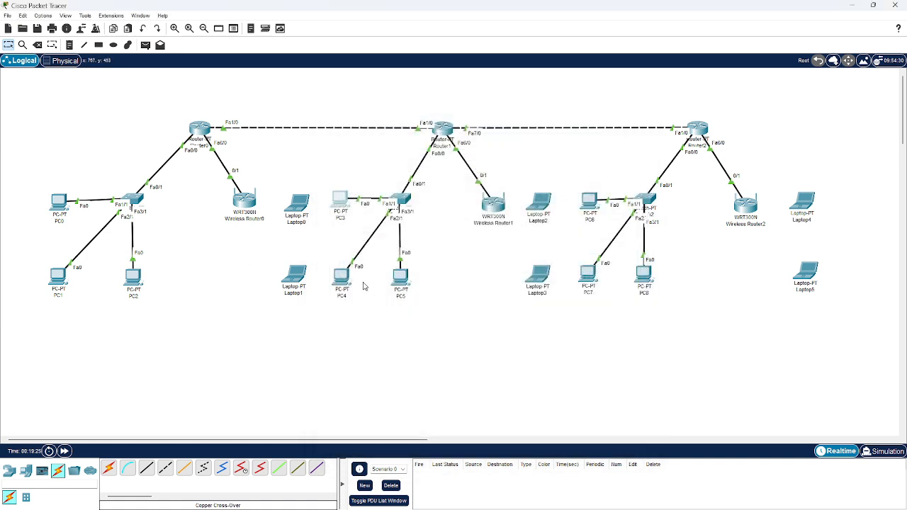
Set PC4's IP configuration to DHCP and close its window
left_click(341, 275)
left_click(395, 137)
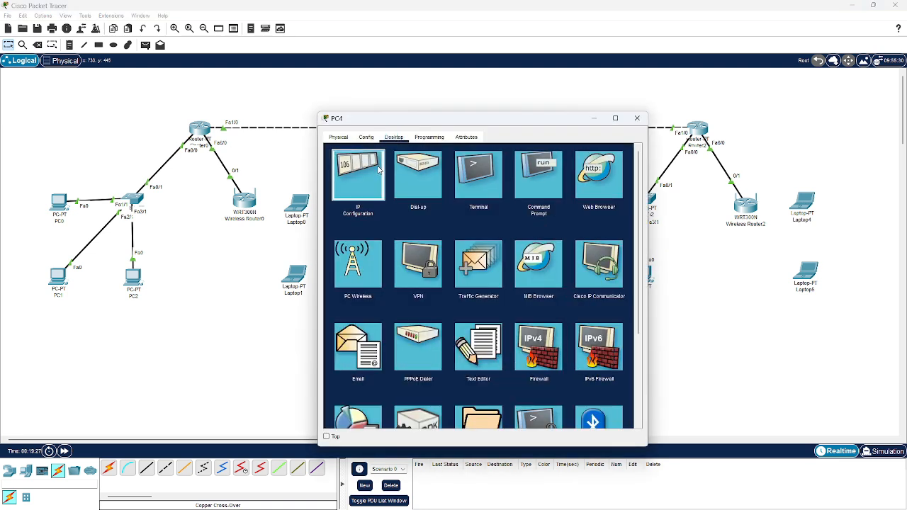
left_click(379, 181)
left_click(349, 190)
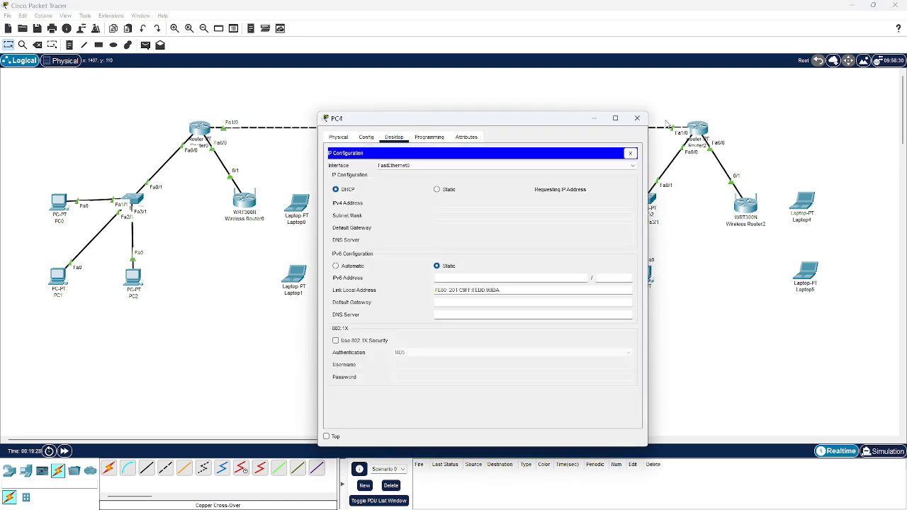
left_click(637, 119)
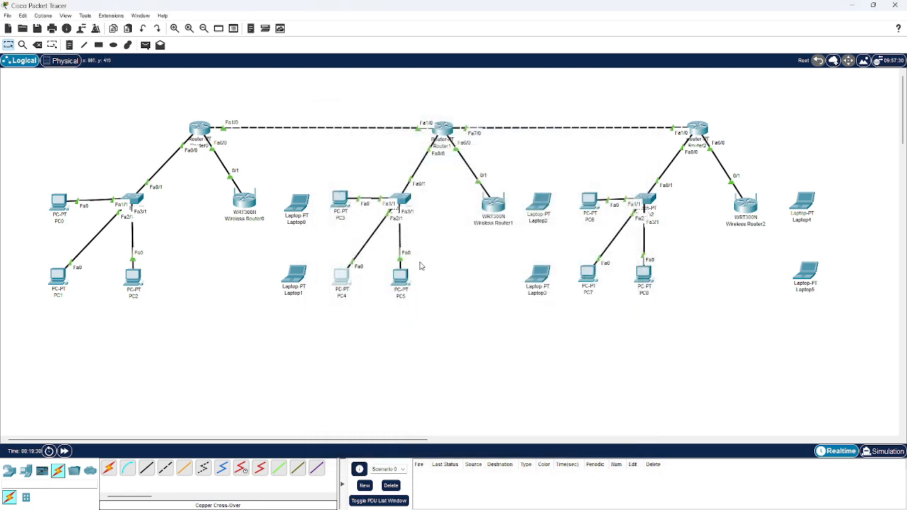
Set PC5's IP configuration to DHCP and close its window
left_click(400, 276)
left_click(395, 138)
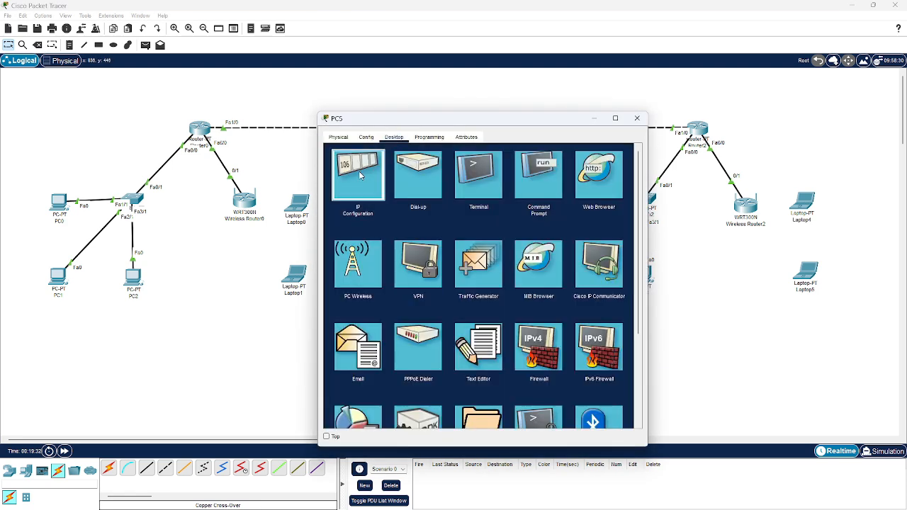
left_click(364, 176)
left_click(352, 192)
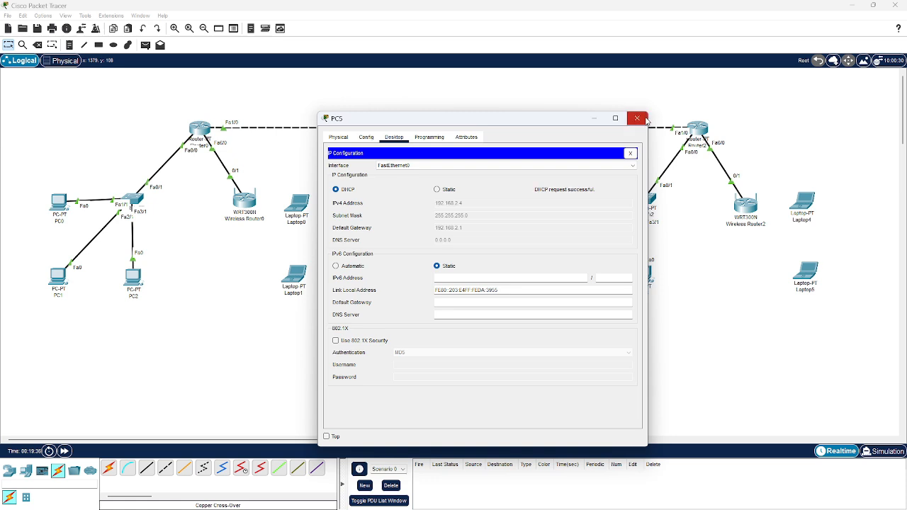
left_click(644, 119)
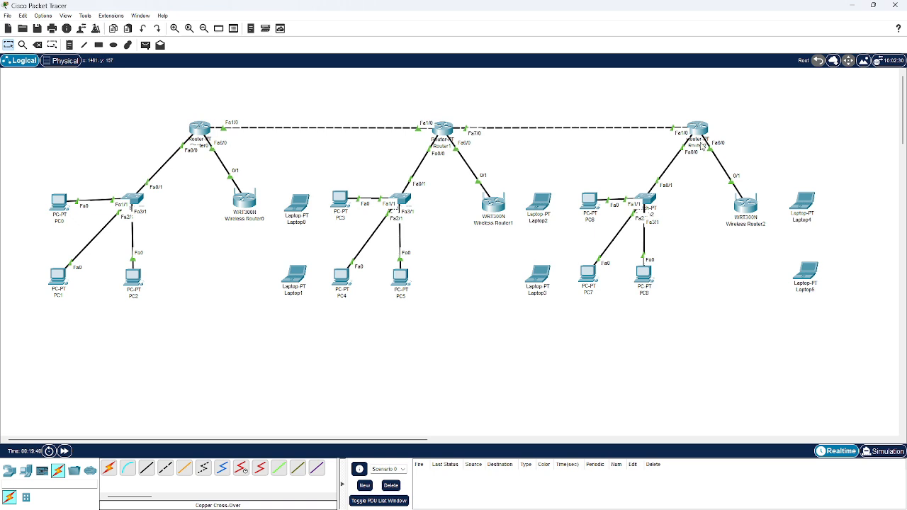
Open Router2's command line, exit the interface configuration, and create DHCP pool r1.1
left_click(700, 135)
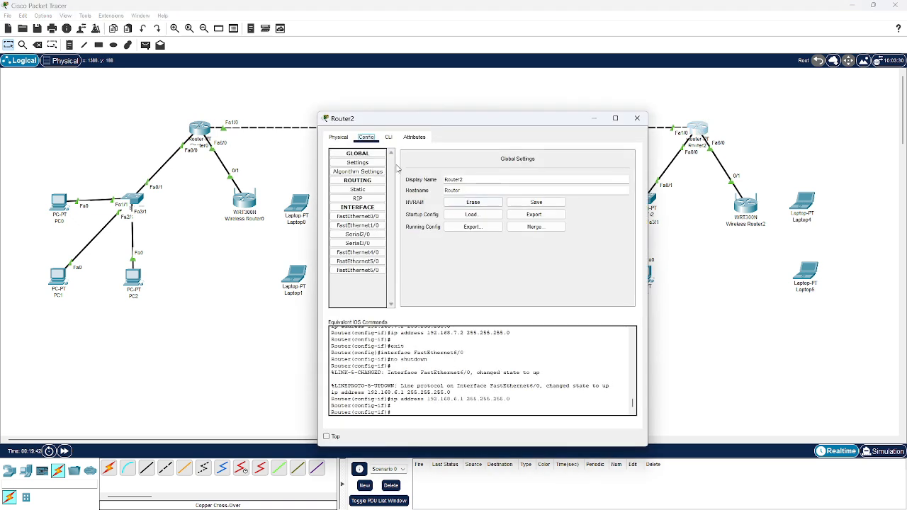
left_click(392, 143)
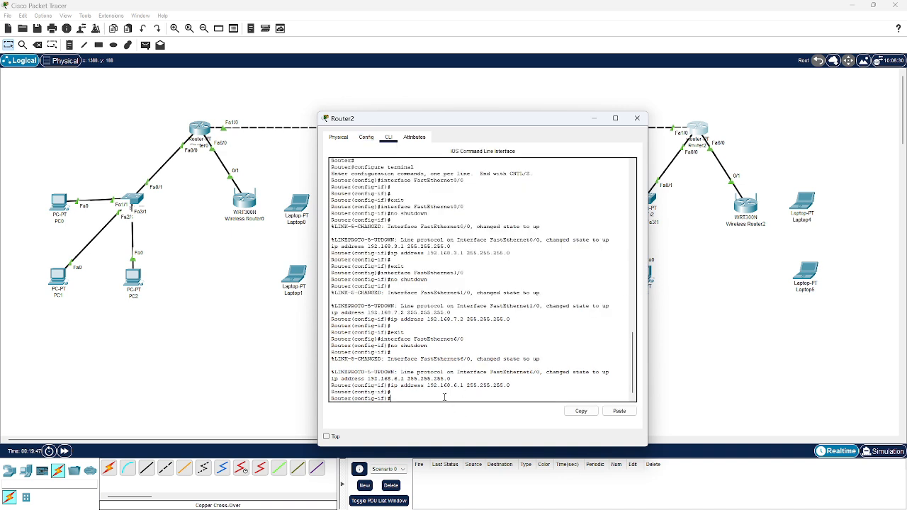
type("ex")
key("Return")
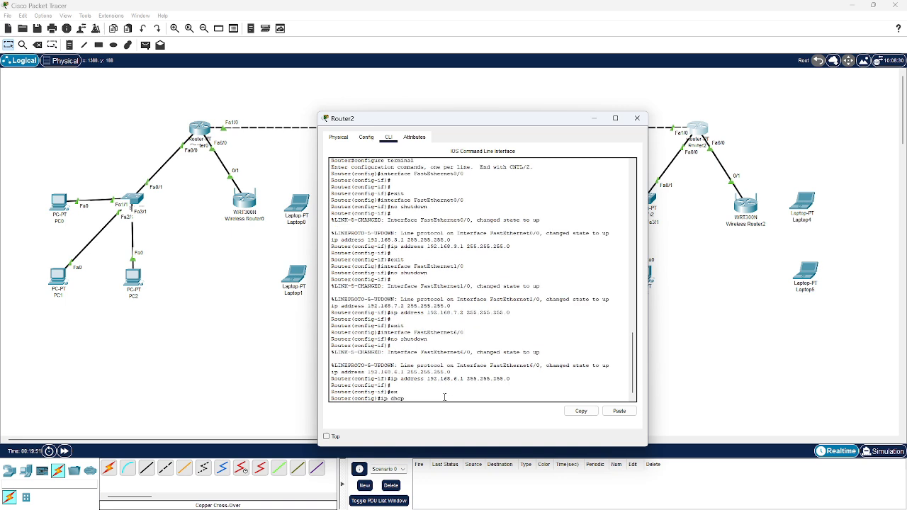
type("ip dhcp pool r1.1")
key("Return")
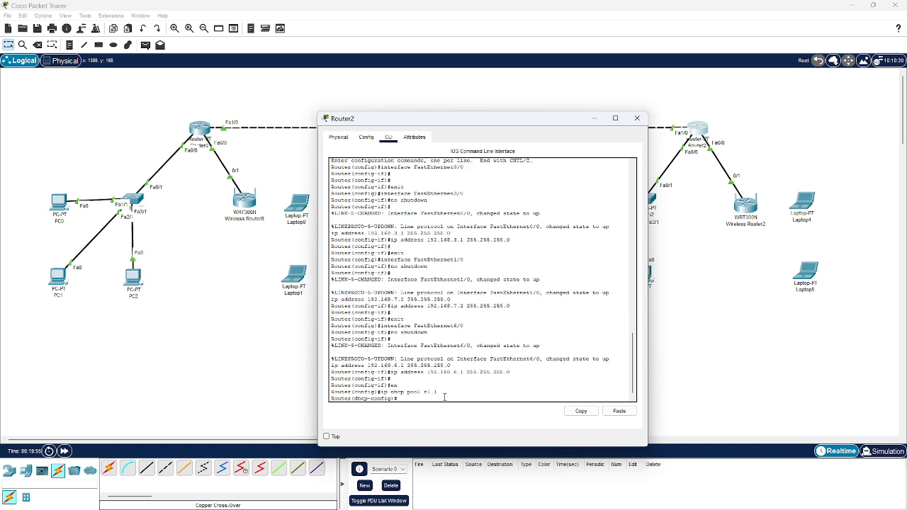
Set the default router of Router2's DHCP pool to 192.168.3.1
type("default-router 192.168.3.1")
key("Return")
Define the pool's network as 192.168.3.1 with mask 255.255.255.0 and exit the pool configuration
type("netw")
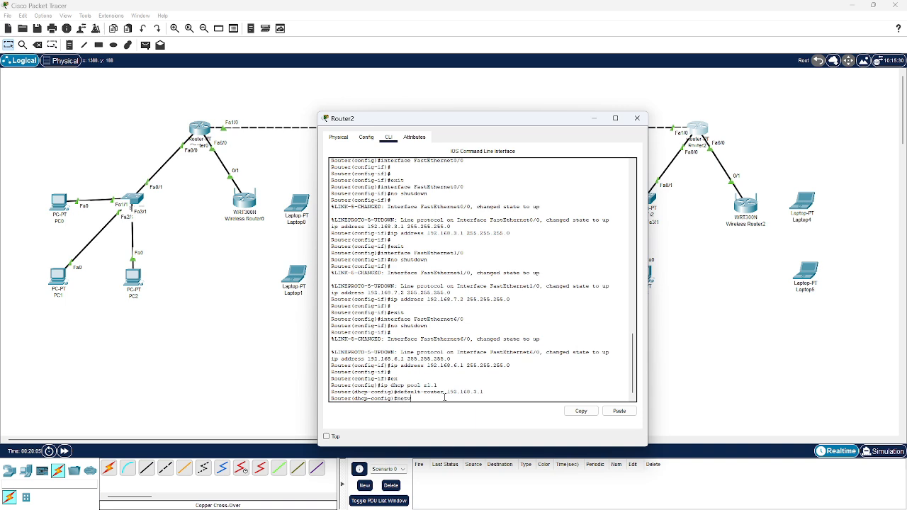
type("ork 192.168.3.1 255.255.255.0")
key("Return")
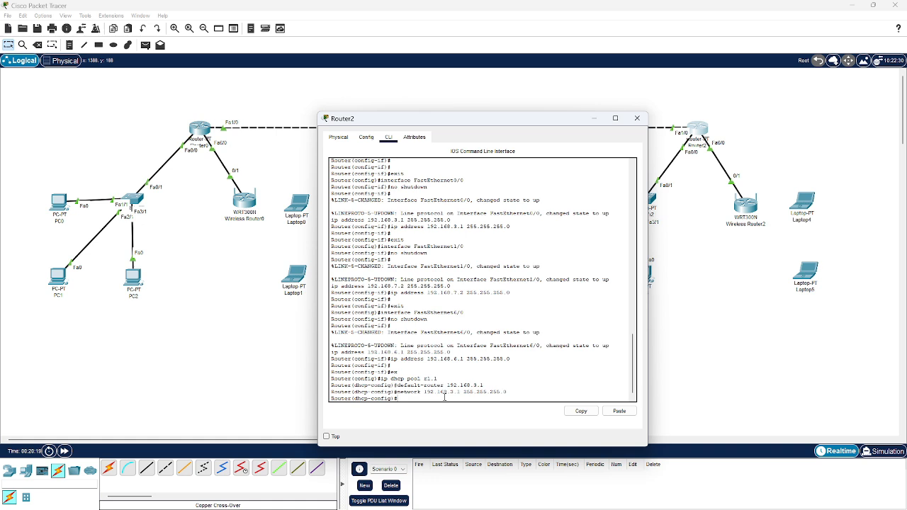
type("ex")
key("Return")
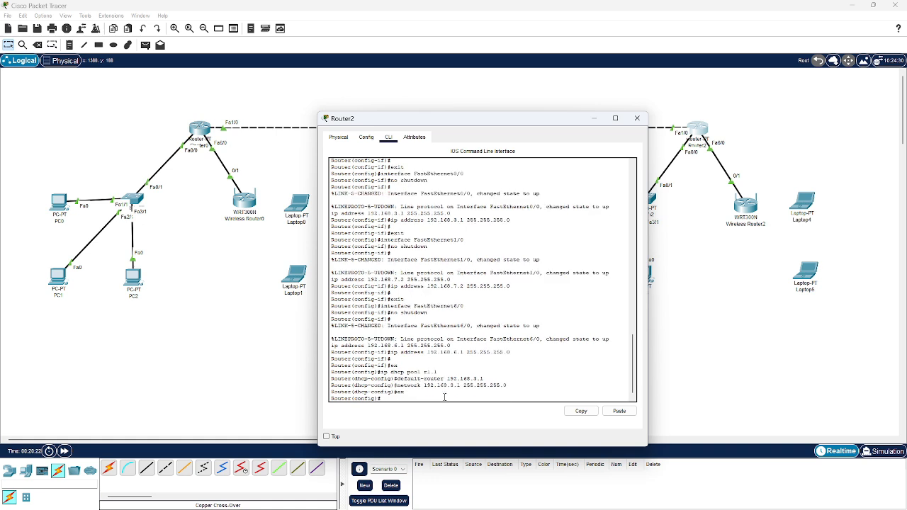
Exclude address 192.168.3.1 from Router2's DHCP assignments and close the router's window
type("ip dhcp excluded-address 192.168.3.1")
key("Return")
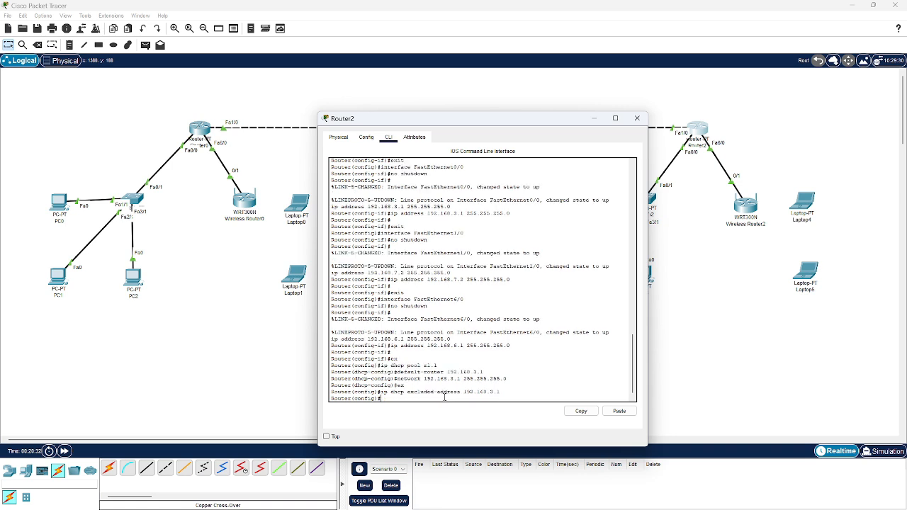
left_click(637, 118)
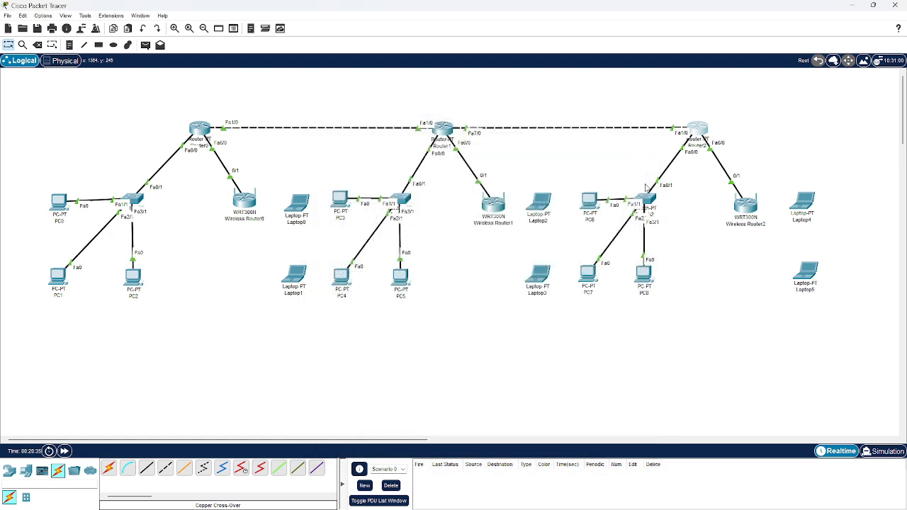
Set PC6's IP configuration to DHCP and close its window
left_click(588, 201)
left_click(368, 138)
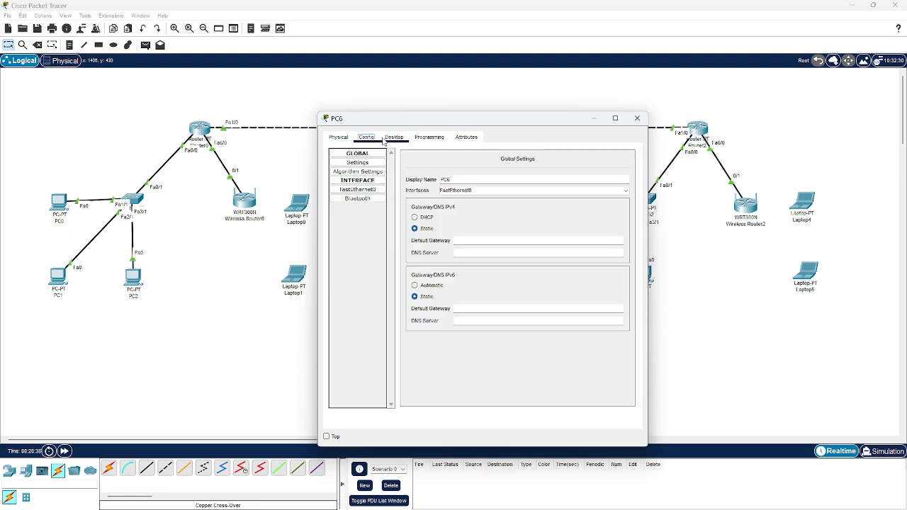
left_click(387, 139)
left_click(373, 185)
left_click(335, 190)
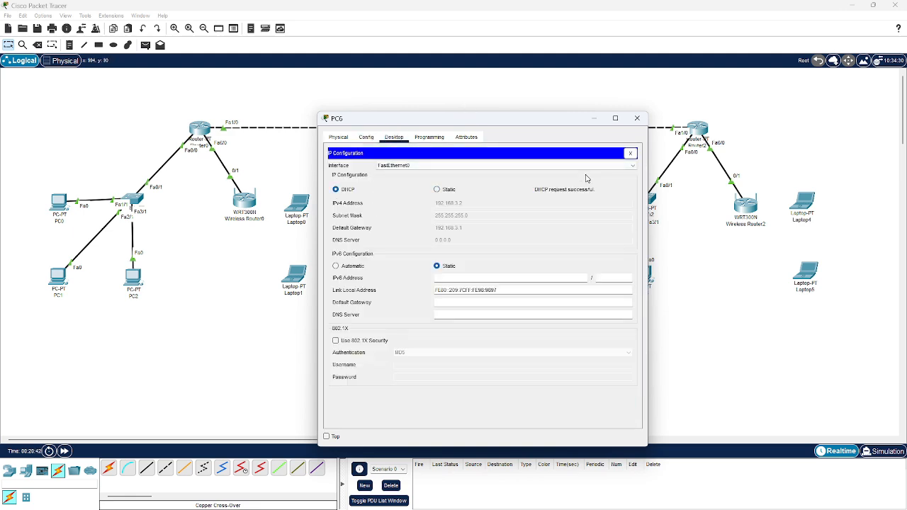
left_click(637, 118)
Set PC7's IP configuration to DHCP and close its window
left_click(588, 275)
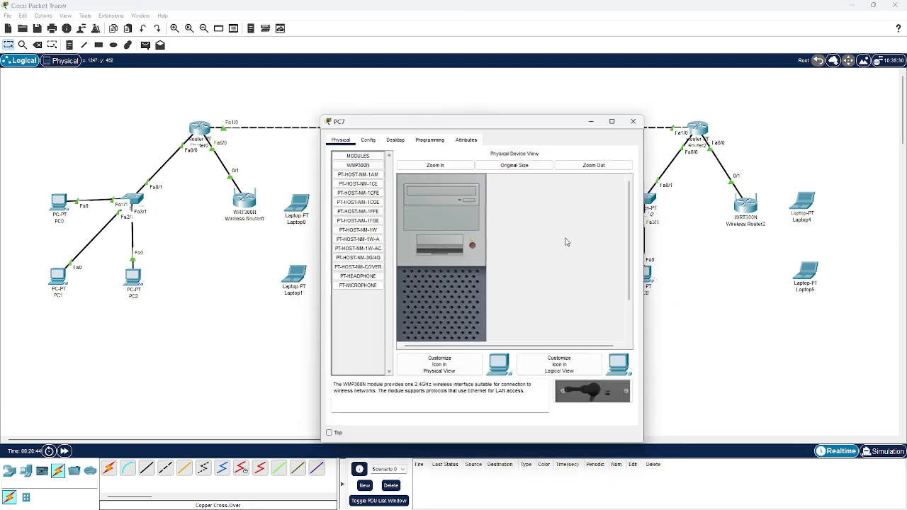
left_click(404, 138)
left_click(374, 170)
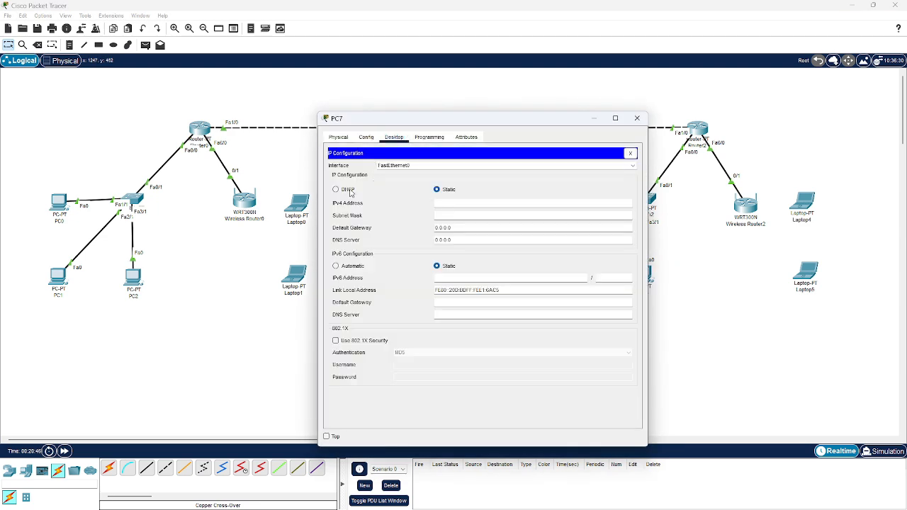
left_click(348, 190)
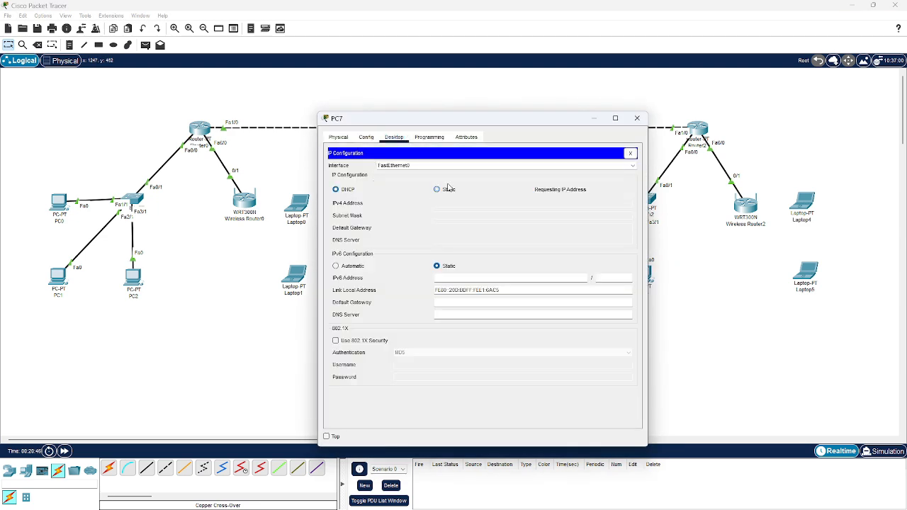
left_click(637, 118)
Set PC8's IP configuration to DHCP and close its window
left_click(641, 276)
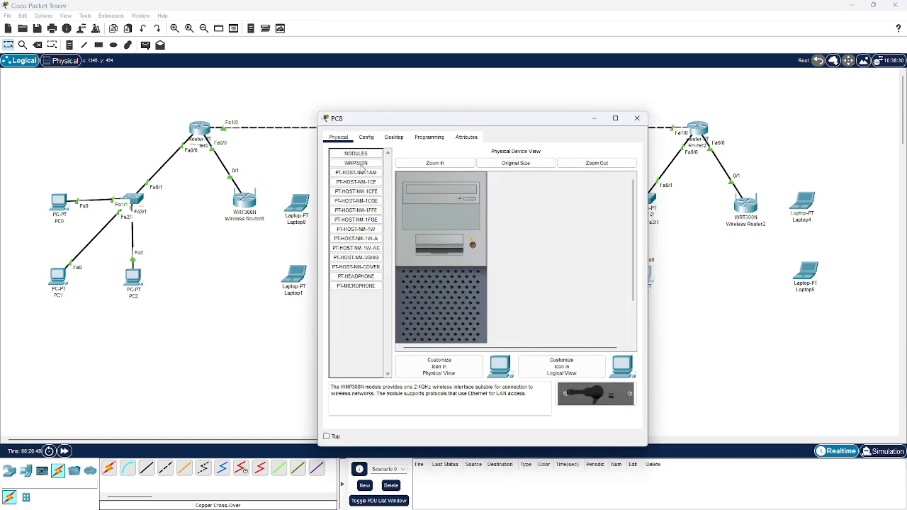
left_click(394, 138)
left_click(358, 189)
left_click(337, 189)
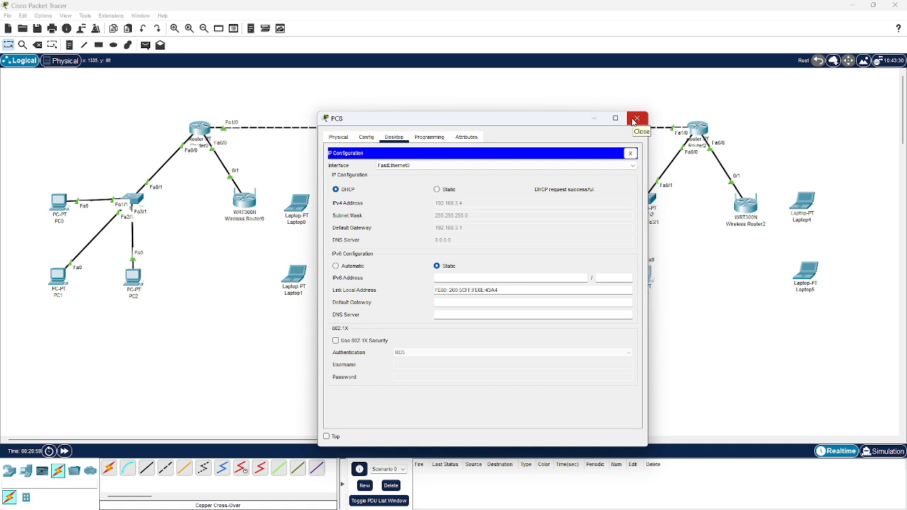
left_click(635, 120)
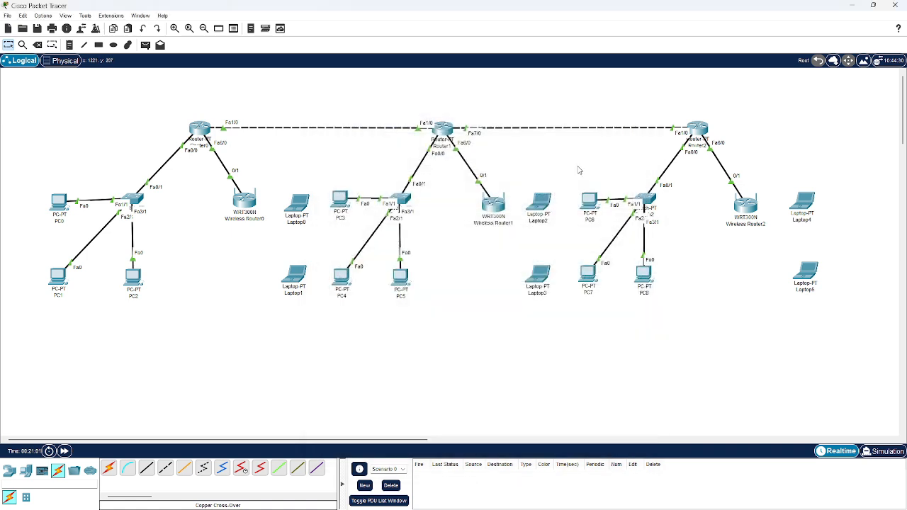
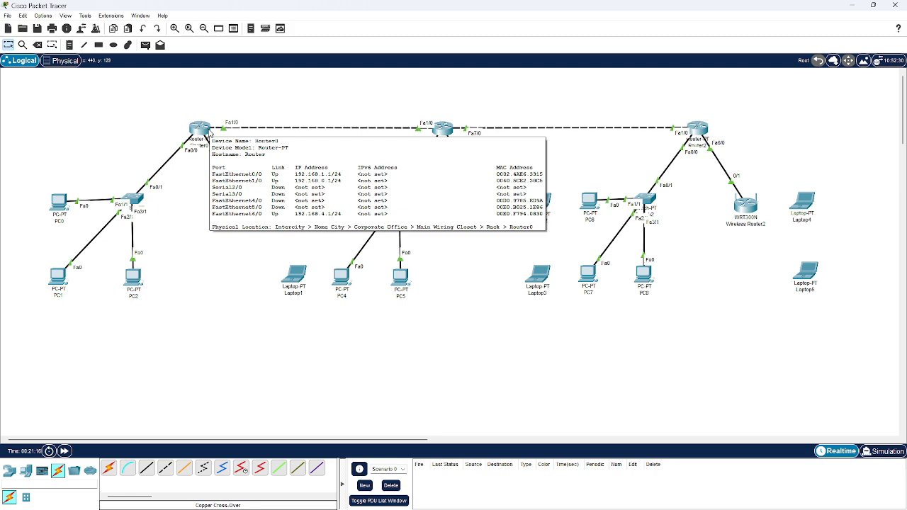
Add a static route on Router0 to network 192.168.2.0, mask 255.255.255.0, with next hop 192.168.0.2
left_click(206, 132)
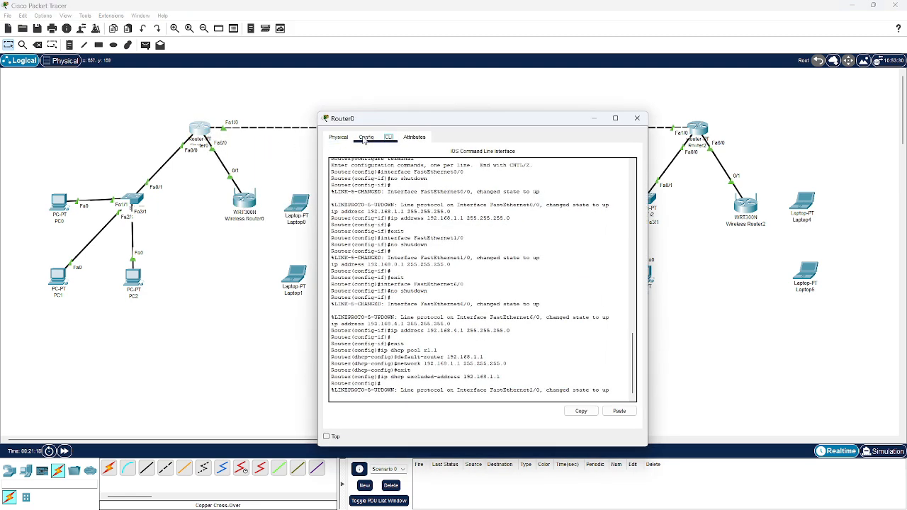
left_click(365, 137)
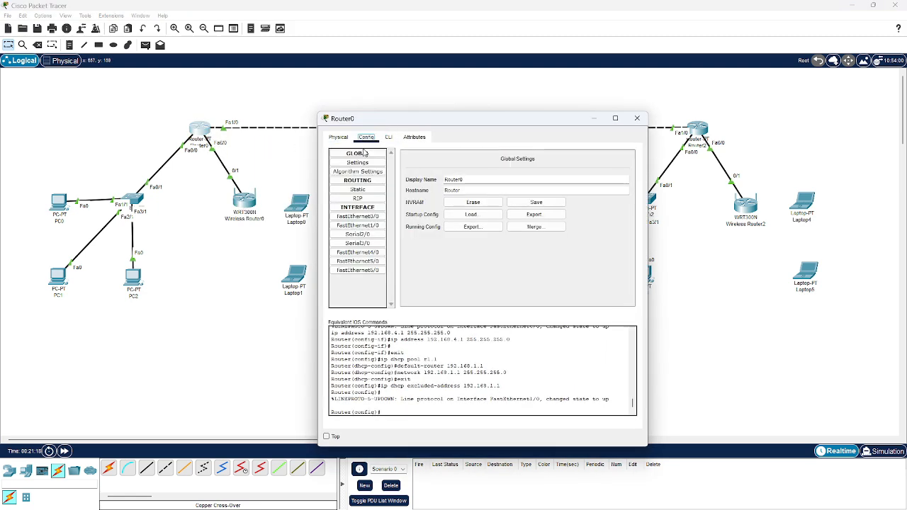
left_click(360, 189)
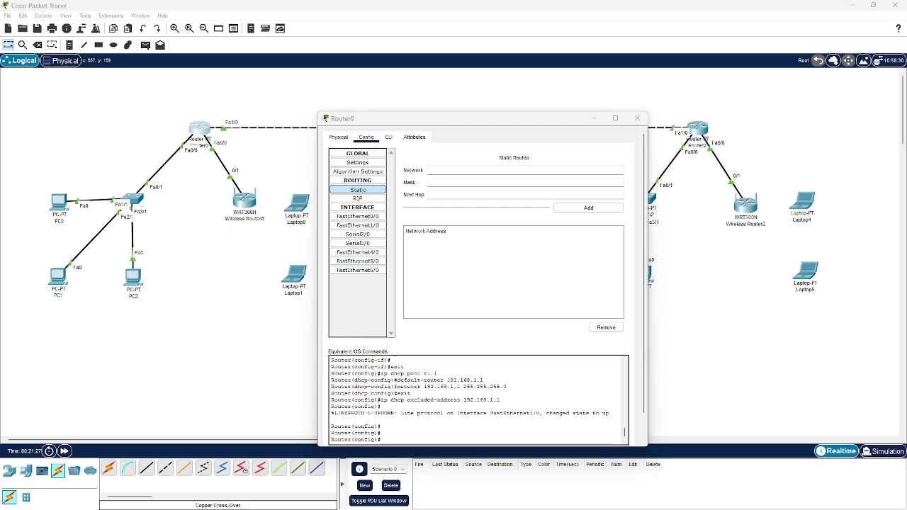
left_click(490, 238)
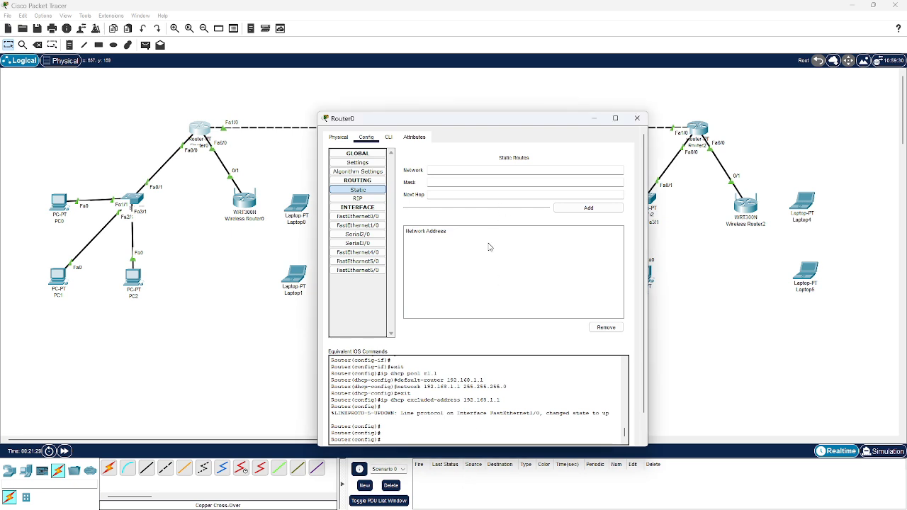
left_click(464, 169)
type("18")
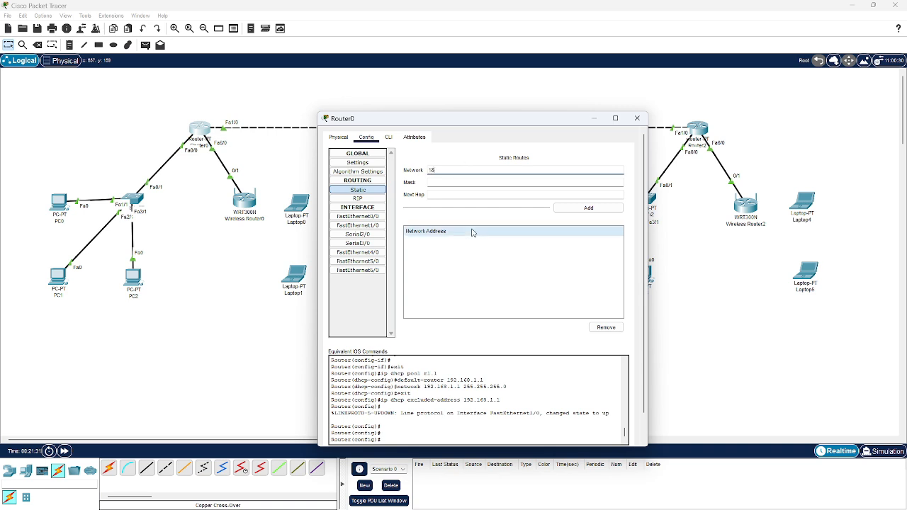
type("2.168.2.0")
key("Tab")
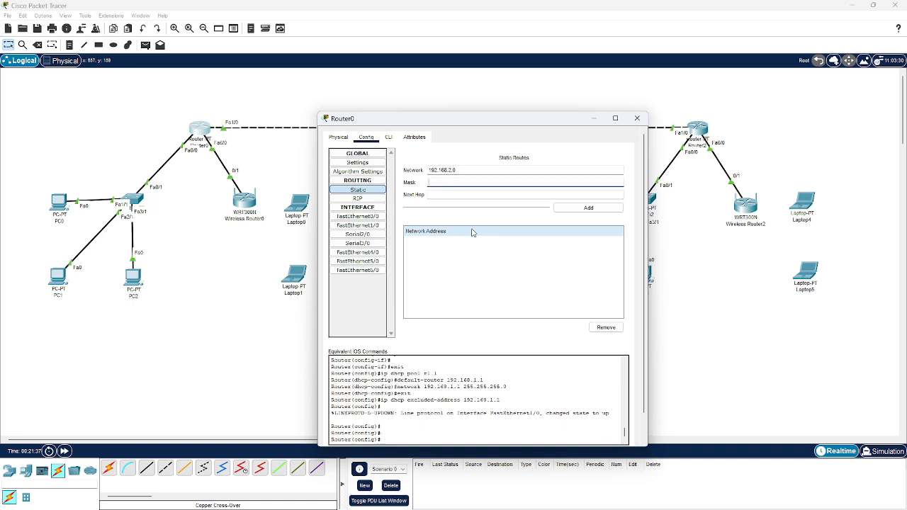
type("255.255.255.0")
key("Tab")
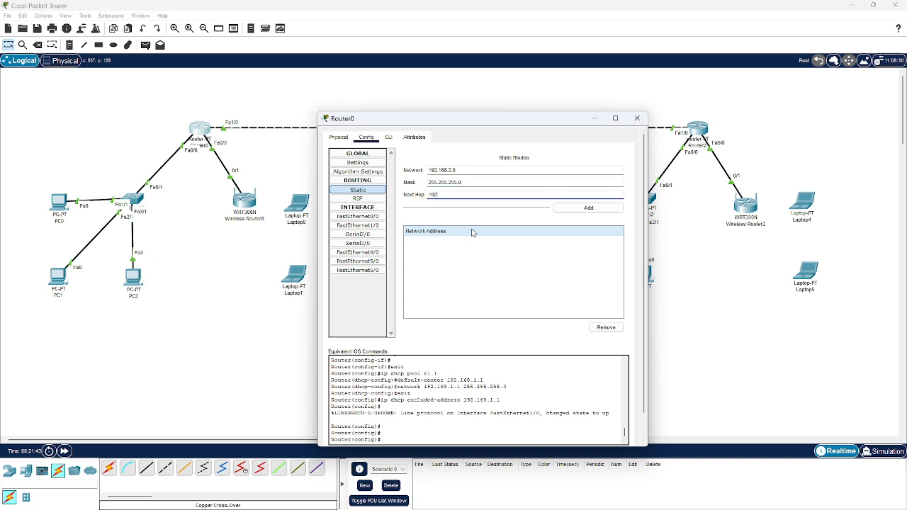
type("192.168.0.2")
left_click(569, 212)
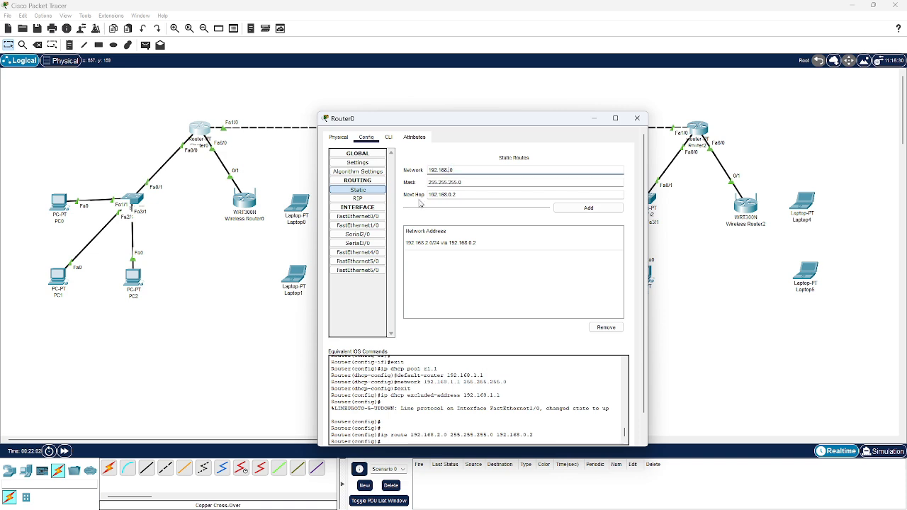
Add a Router0 static route to network 192.168.3.0, mask 255.255.255.0, via 192.168.0.2, and close the router's window
type("3.")
key("Tab")
key("Tab")
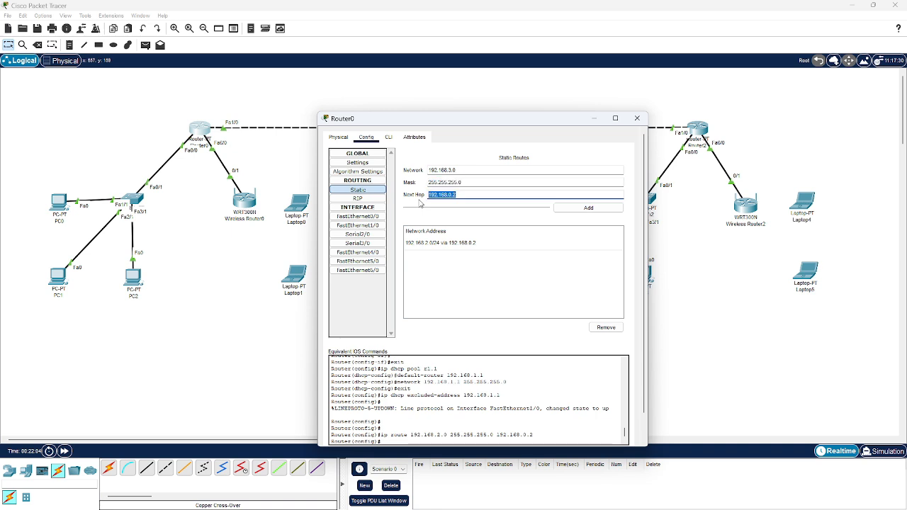
key("End")
left_click(559, 208)
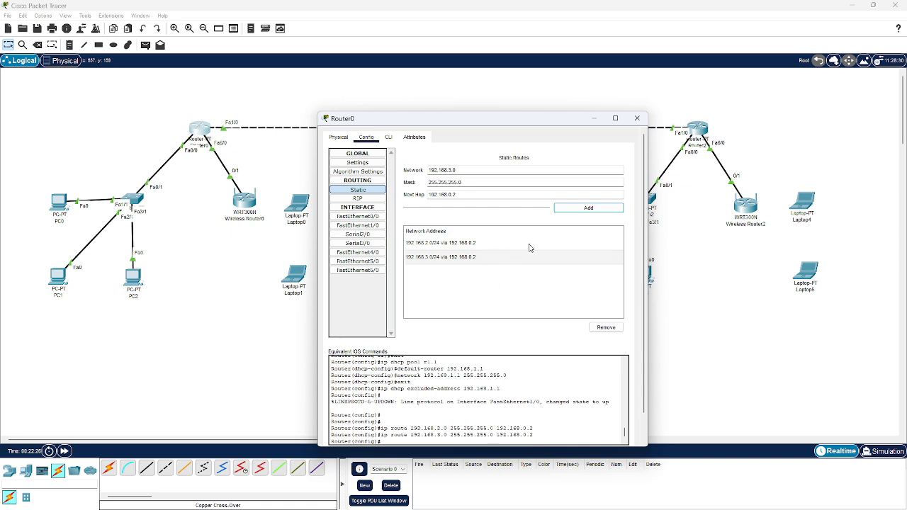
left_click(636, 119)
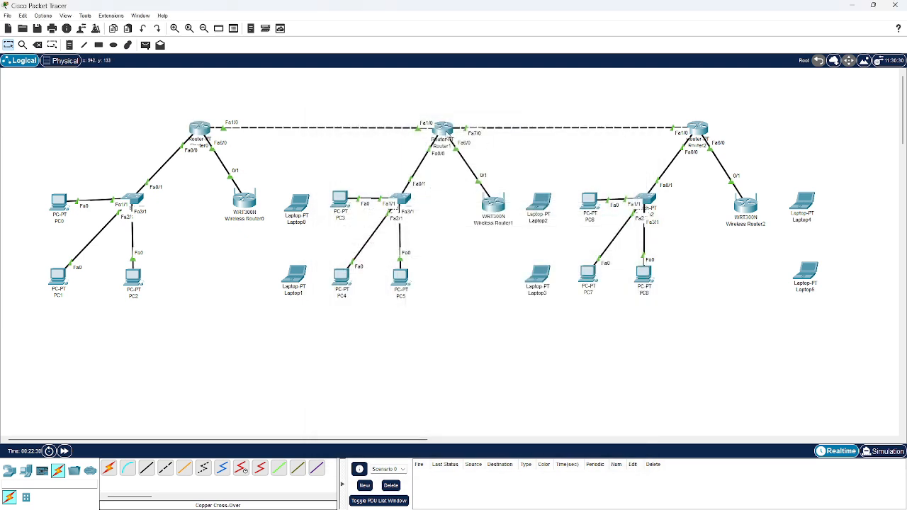
Add a static route on Router1 to network 192.168.1.0, mask 255.255.255.0, with next hop 192.168.0.1
left_click(443, 130)
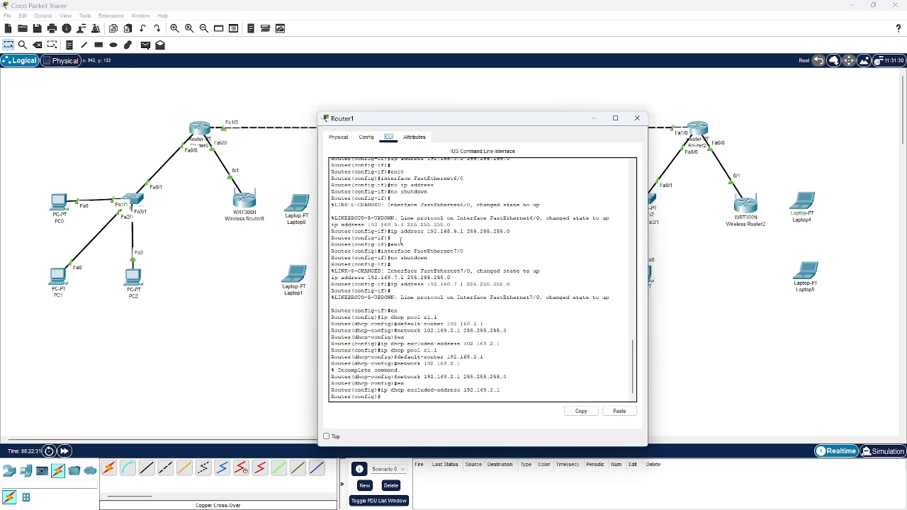
left_click(366, 137)
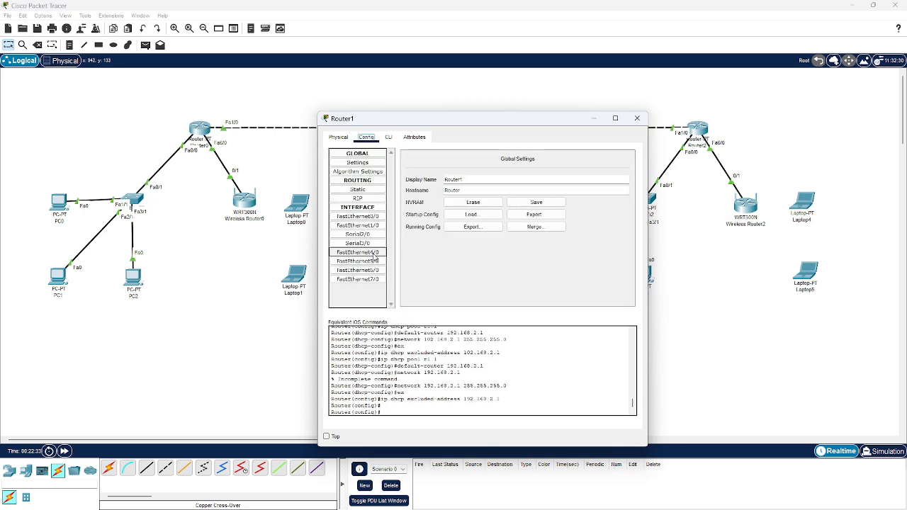
left_click(358, 190)
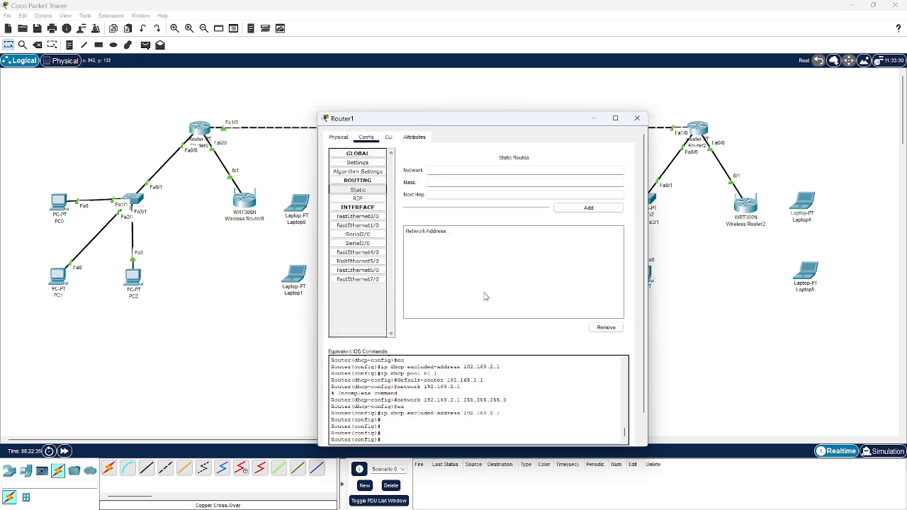
left_click(441, 168)
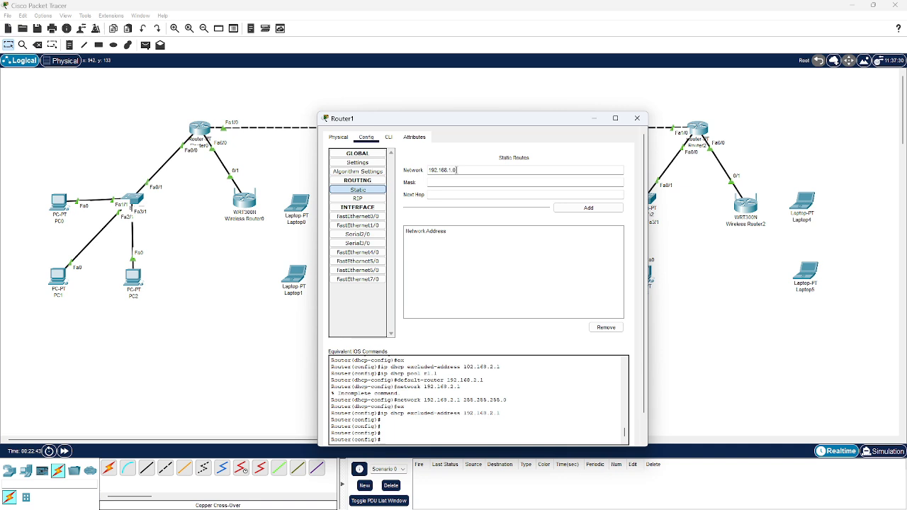
key("Tab")
key("Tab")
type("192.1")
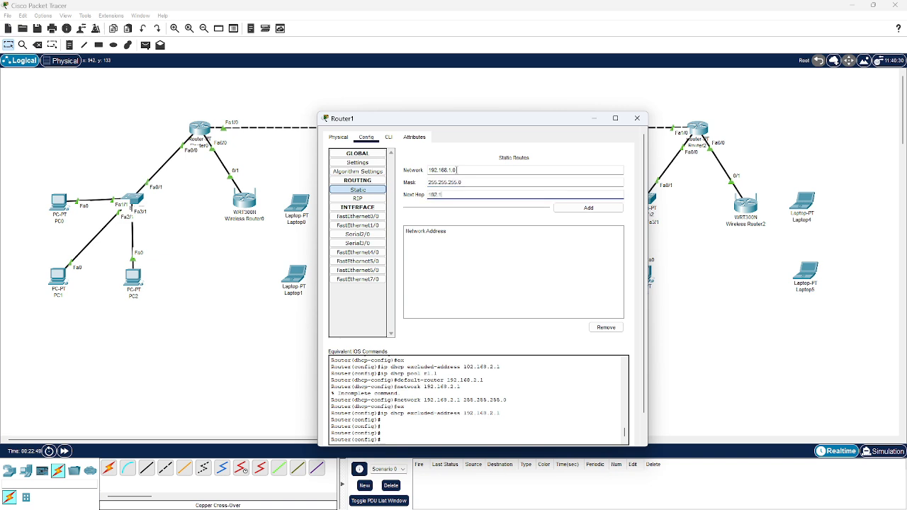
type("68.0.1")
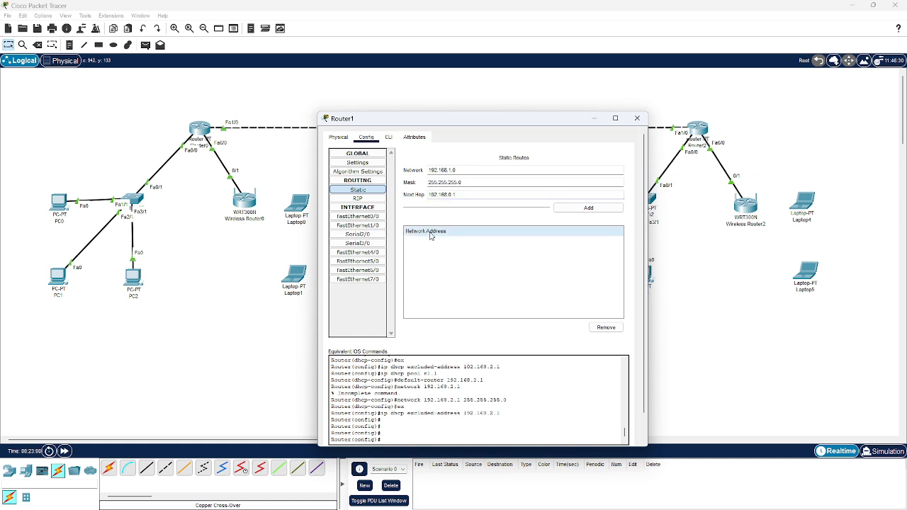
left_click(563, 212)
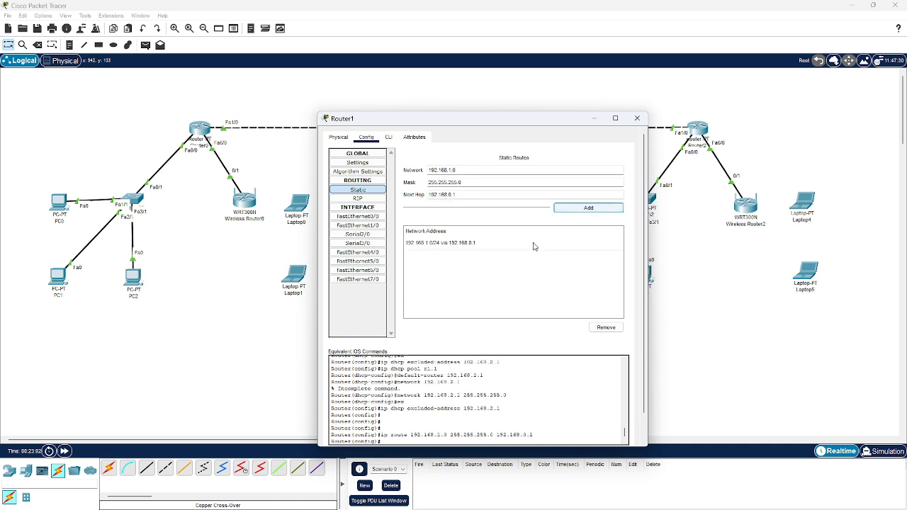
Add a Router1 static route to network 192.168.3.0, mask 255.255.255.0, via 192.168.7.2, and close the router's window
double_click(488, 167)
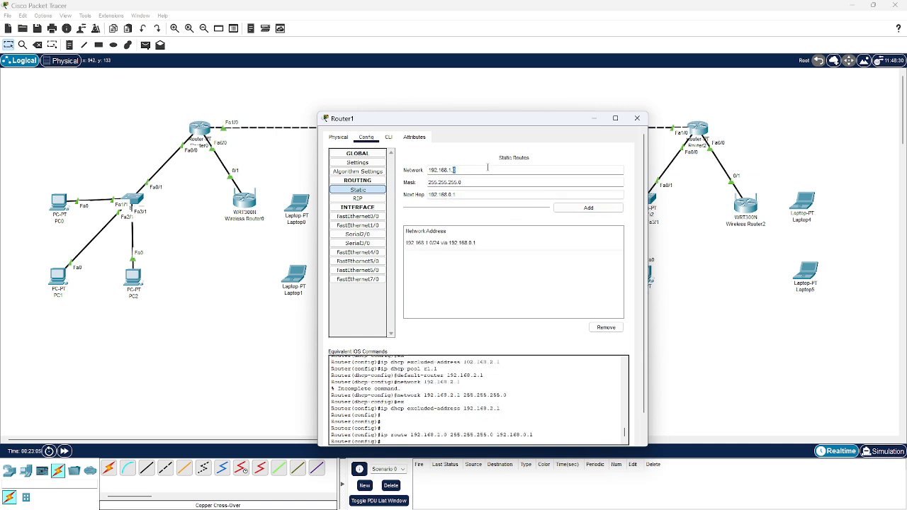
key("Left")
key("BackSpace")
key("BackSpace")
key("BackSpace")
type("7")
left_click(595, 208)
left_click(637, 117)
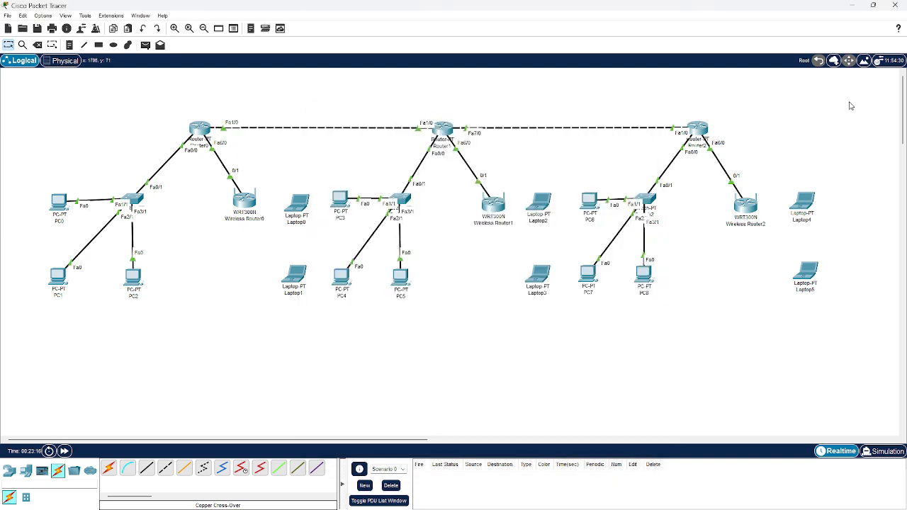
key("alt+Tab")
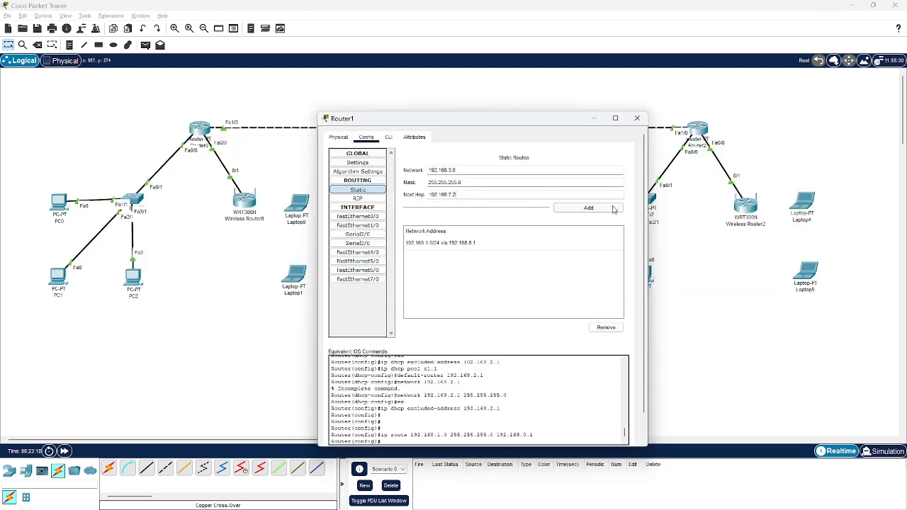
left_click(614, 210)
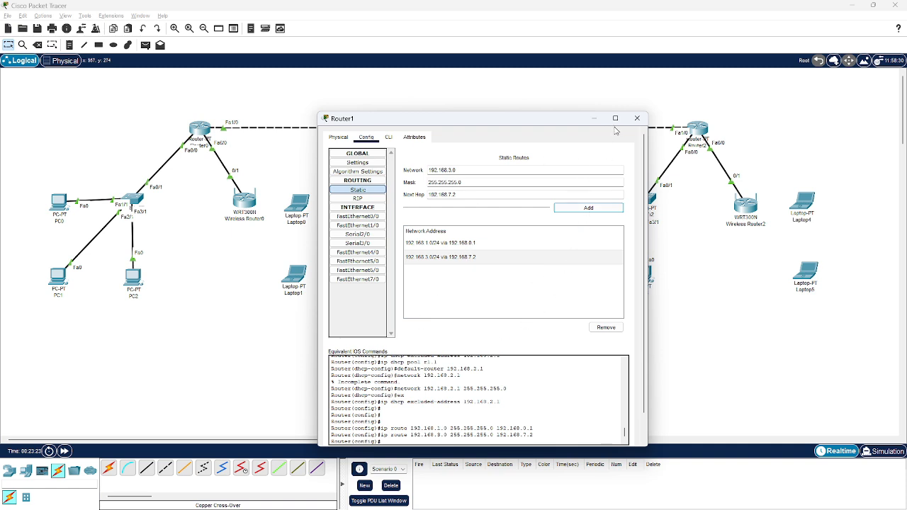
left_click(637, 118)
Add a static route on Router2 to network 192.168.2.0, mask 255.255.255.0, with next hop 192.168.0.2
left_click(699, 127)
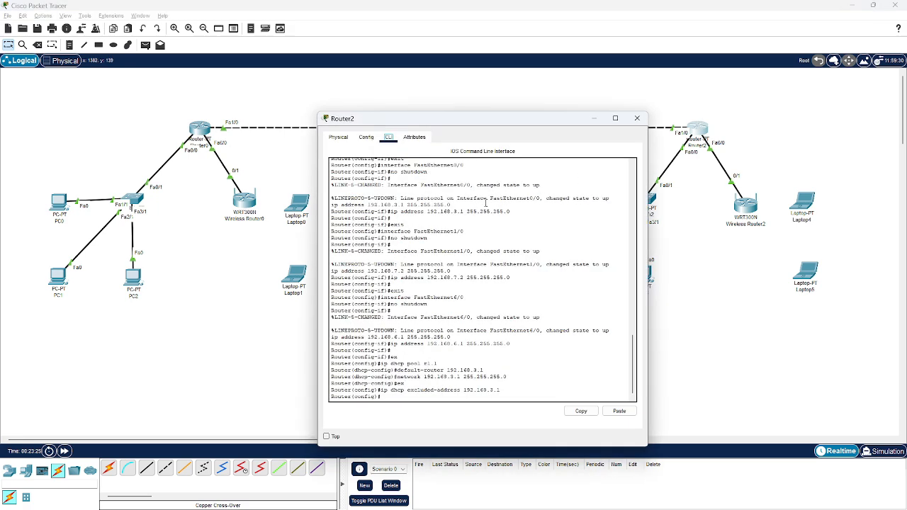
left_click(366, 137)
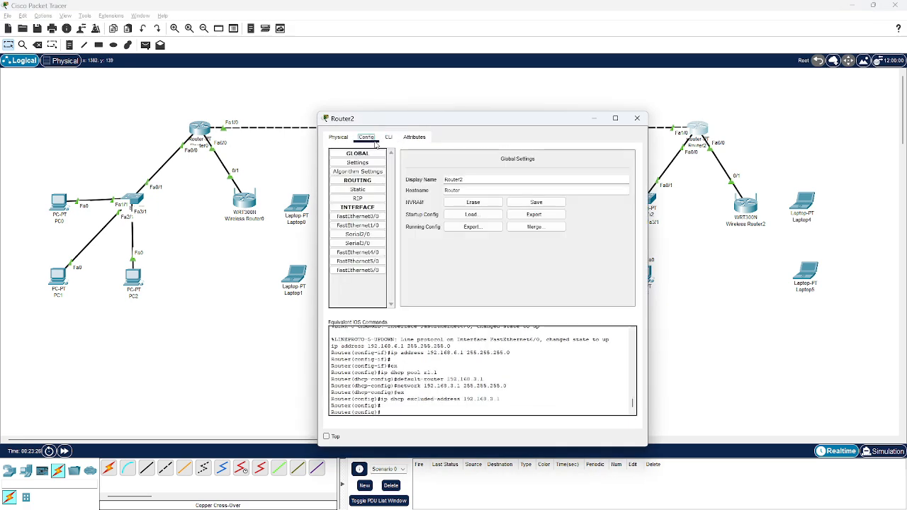
left_click(378, 193)
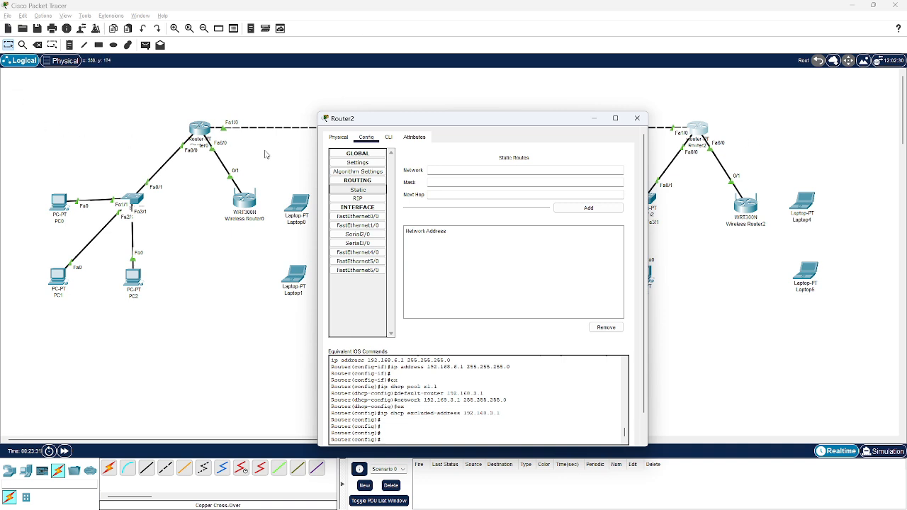
left_click(475, 173)
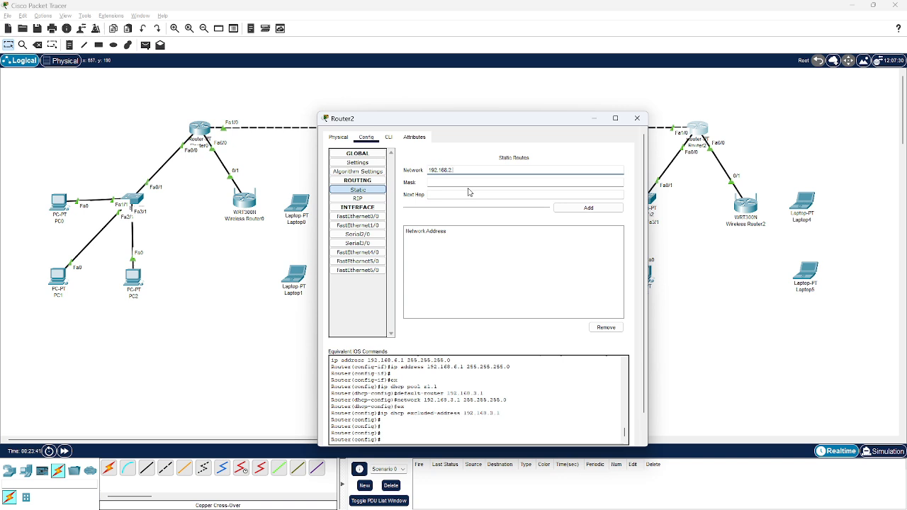
key("Tab")
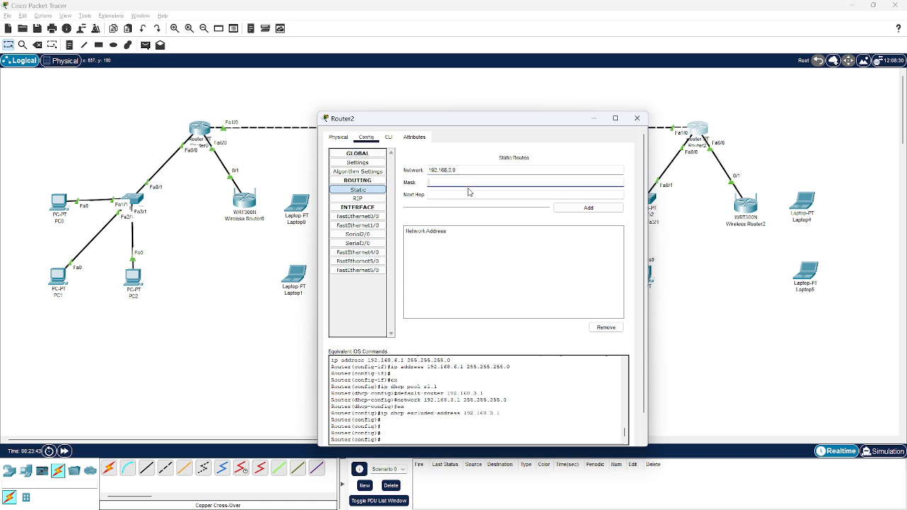
type("255.255.255.0")
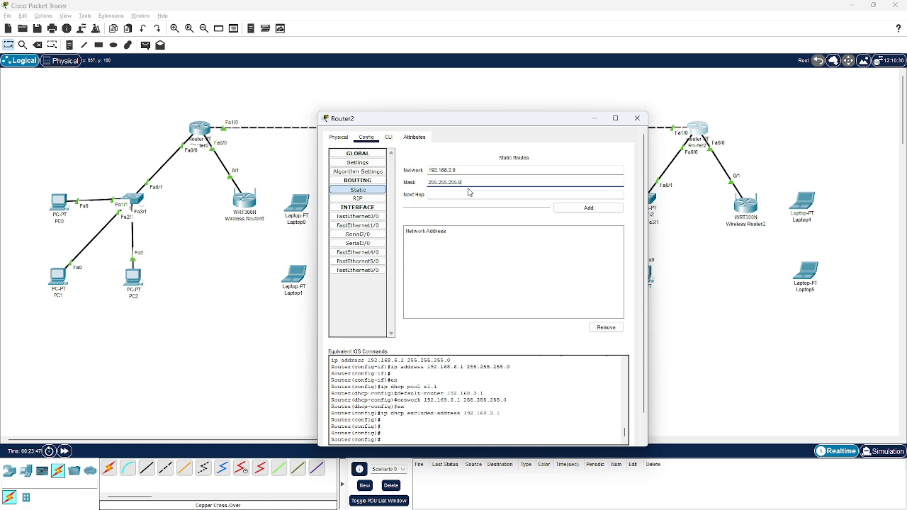
key("Tab")
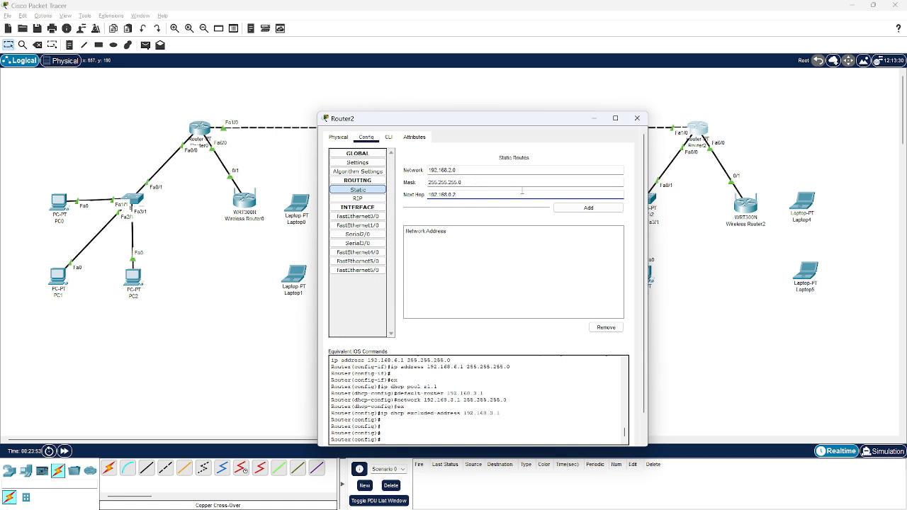
left_click(588, 208)
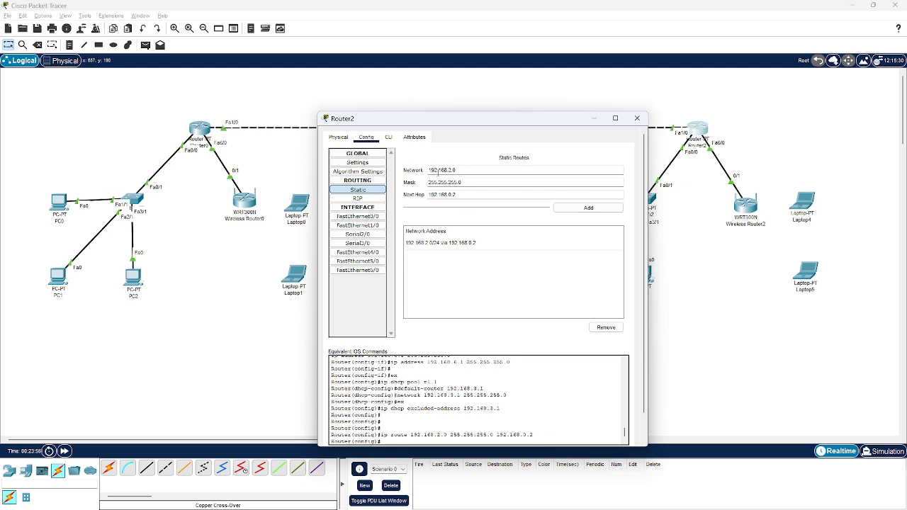
Add another Router2 static route to network 192.168.2.0, mask 255.255.255.0, with next hop 192.168.7.1
key("Tab")
key("Tab")
left_click(565, 208)
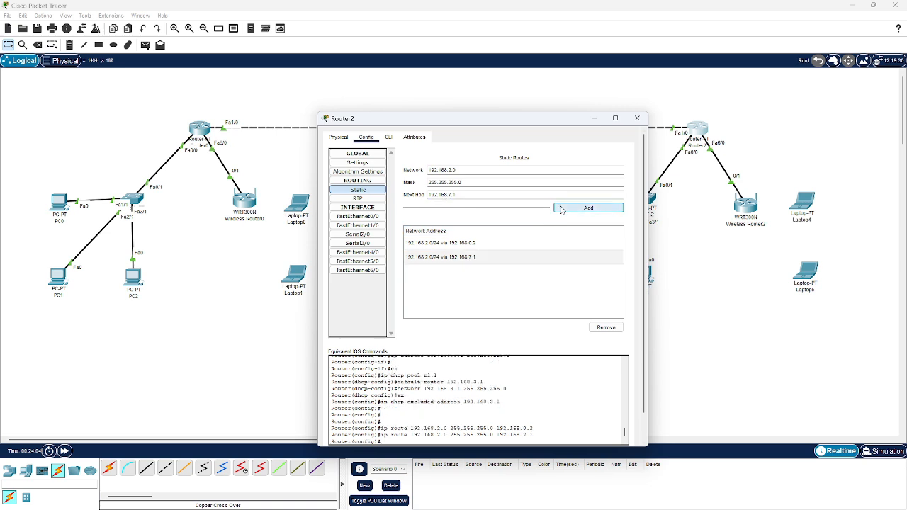
Add a Router2 static route to network 192.168.0.0, mask 255.255.255.0, with next hop 192.168.7.1
left_click(490, 169)
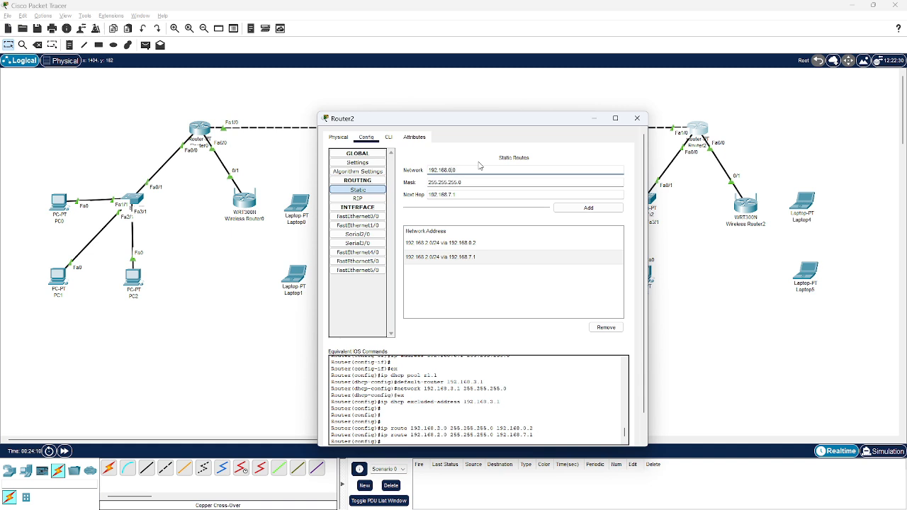
key("Tab")
key("Tab")
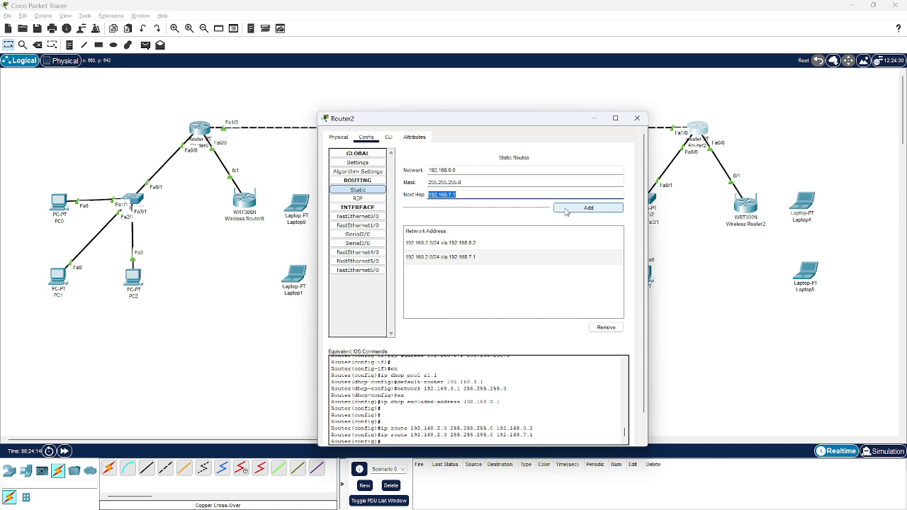
left_click(588, 208)
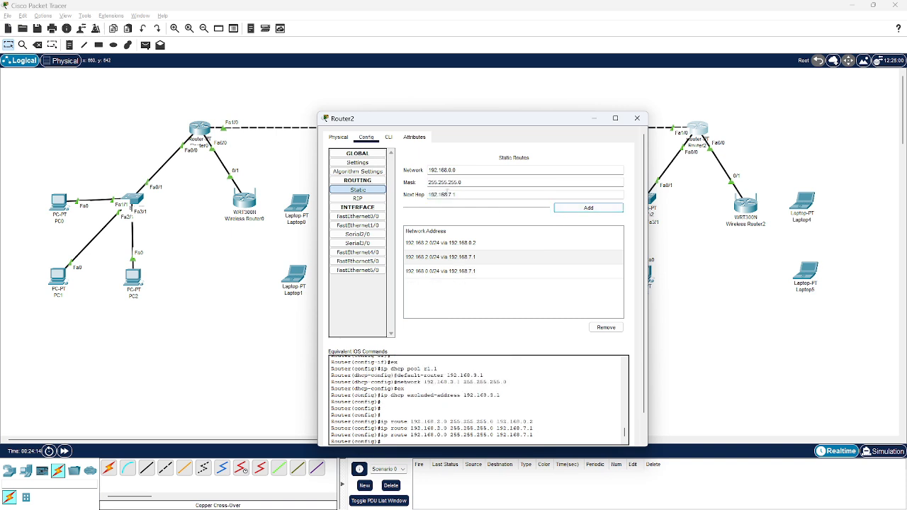
Add a Router2 static route to network 192.168.1.0, mask 255.255.255.0, via 192.168.7.1, and close the router's window
left_click(451, 169)
key("BackSpace")
type("1")
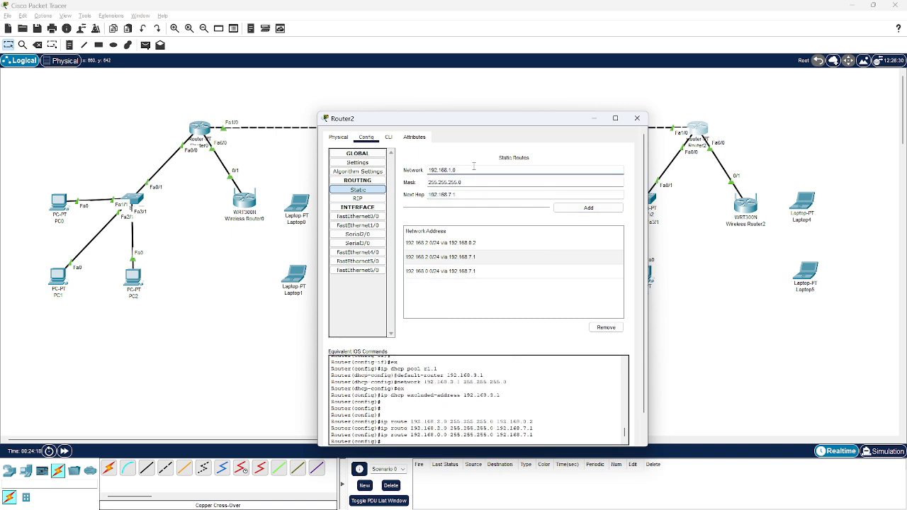
left_click(606, 211)
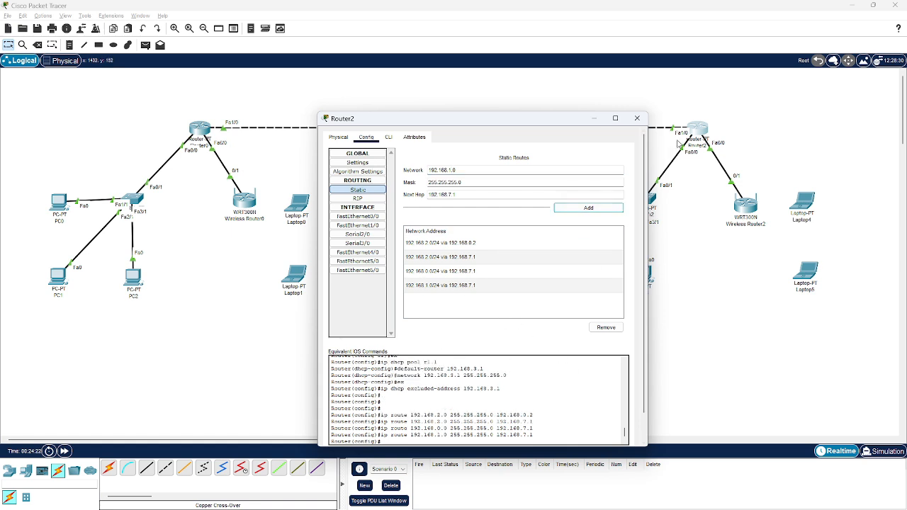
left_click(636, 117)
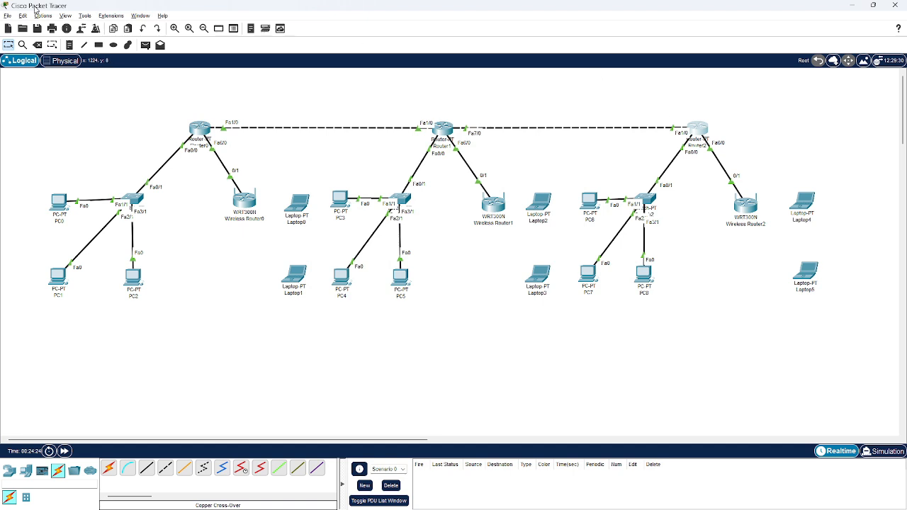
Send a simple PDU from PC0 to PC3 and fire it again to test connectivity
left_click(145, 45)
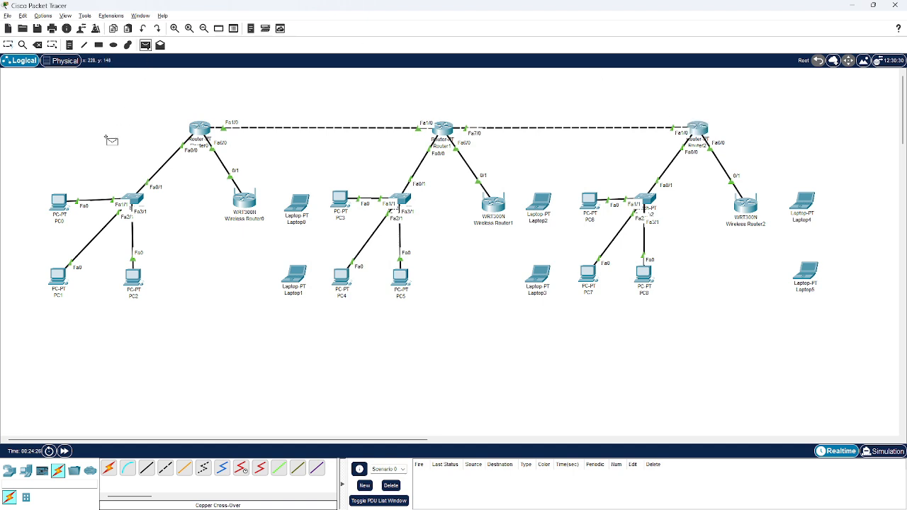
left_click(61, 203)
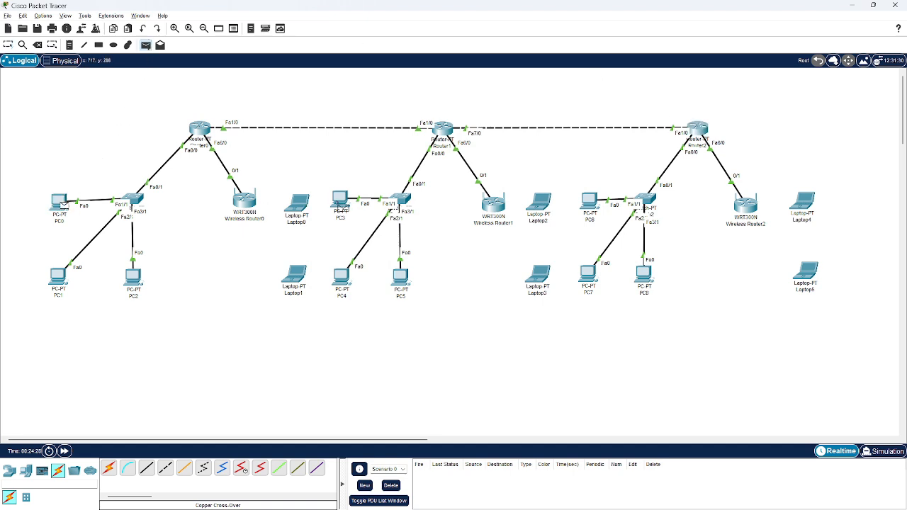
left_click(341, 204)
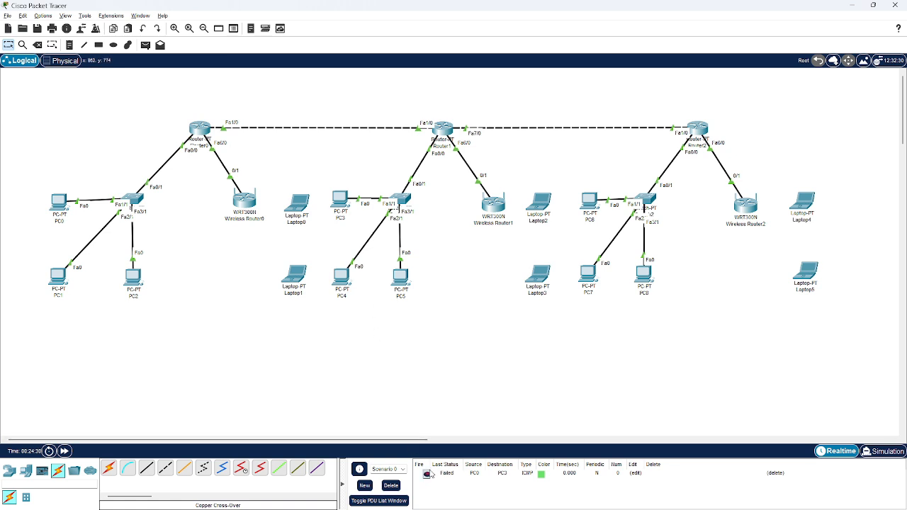
left_click(427, 474)
Send a simple PDU from PC0 to PC6 and fire it again to test the route to the third site
left_click(146, 45)
left_click(60, 202)
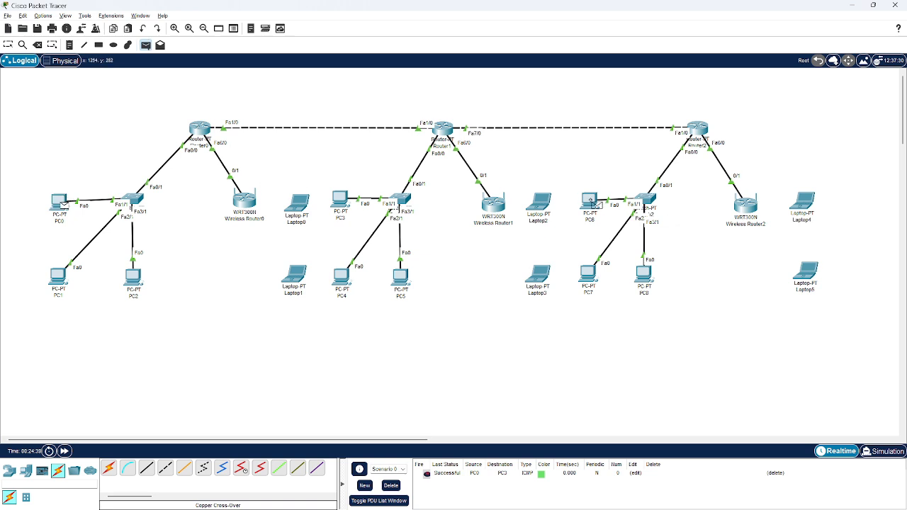
left_click(592, 201)
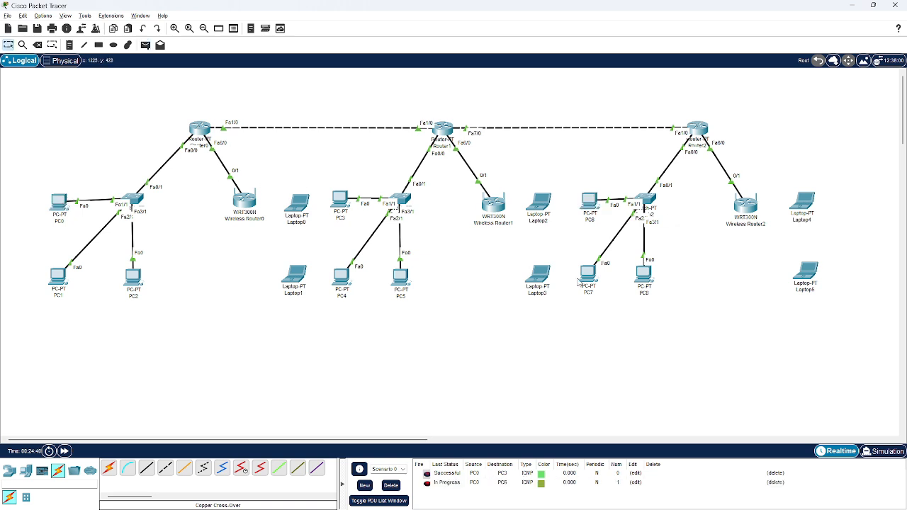
left_click(426, 483)
Test connectivity from PC3 by sending one simple PDU to PC6 and another to PC0
left_click(146, 45)
left_click(342, 204)
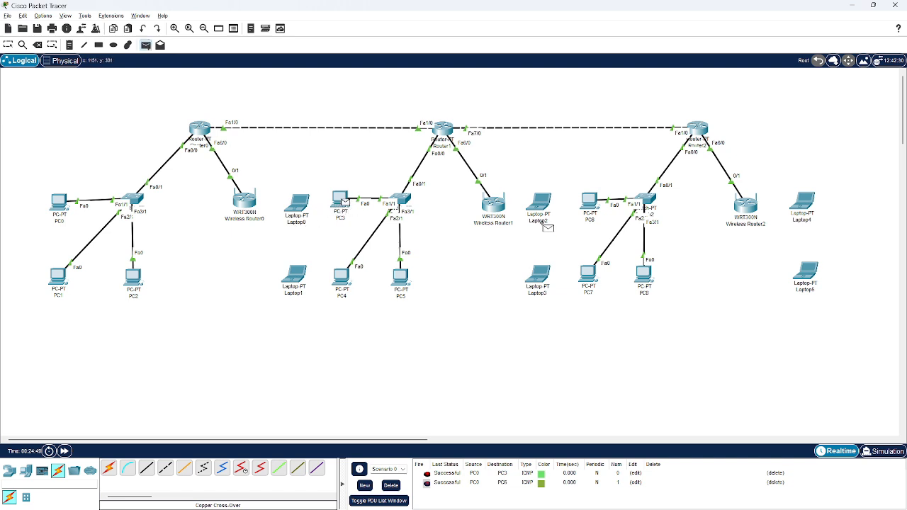
left_click(593, 206)
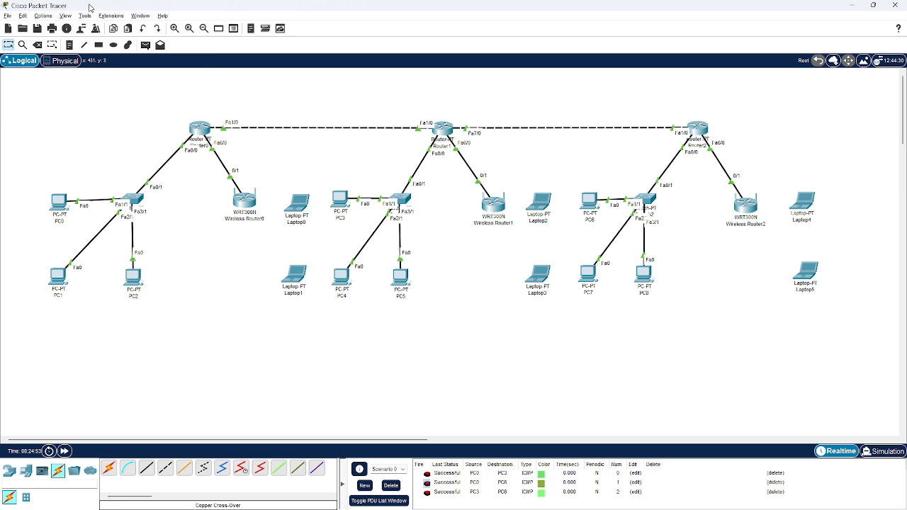
left_click(145, 44)
left_click(340, 201)
left_click(59, 203)
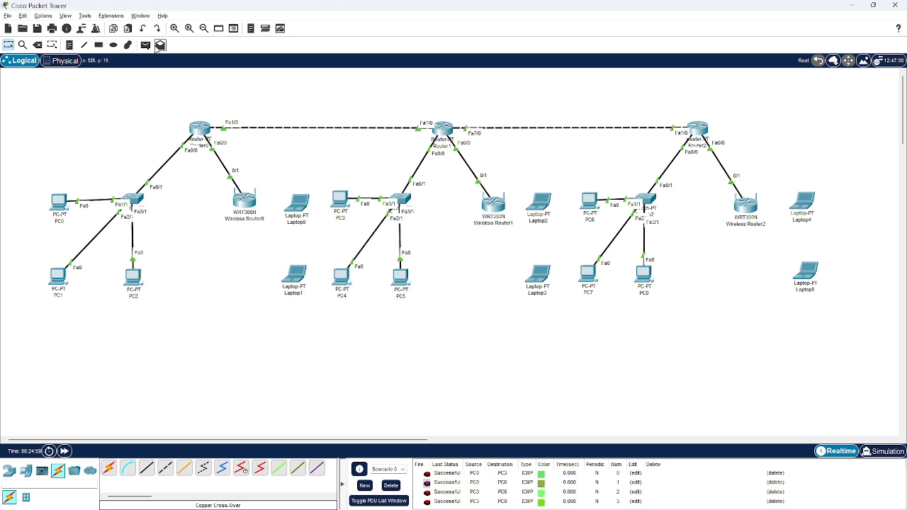
Test connectivity from PC6 by sending one simple PDU to PC0 and another to PC3
left_click(145, 45)
left_click(592, 204)
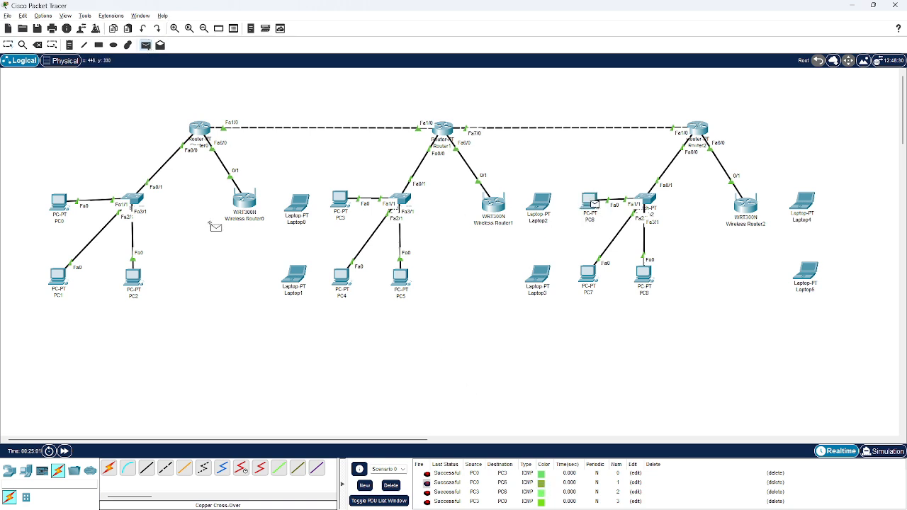
left_click(59, 203)
scroll(595, 484, "down", 1)
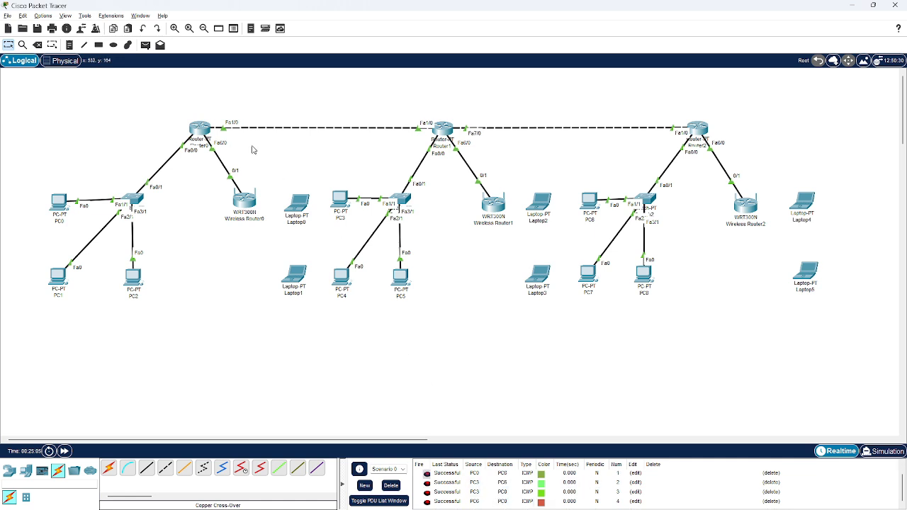
left_click(147, 45)
left_click(589, 204)
left_click(341, 199)
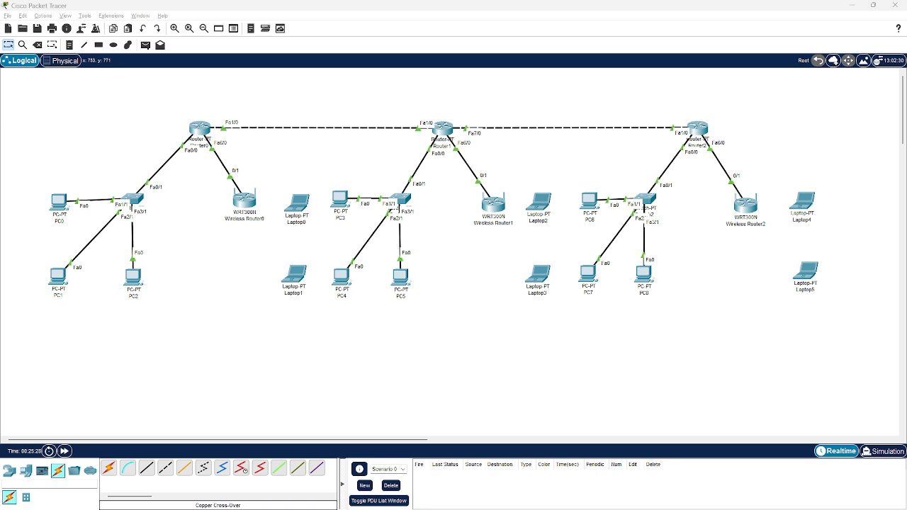
Set the LAN IPv4 address of Wireless Router0 to 192.168.4.254
left_click(193, 364)
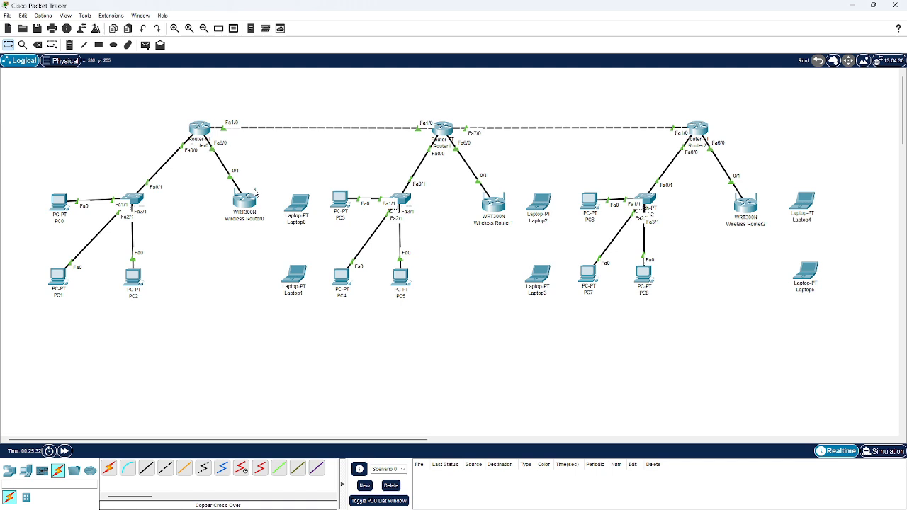
left_click(252, 197)
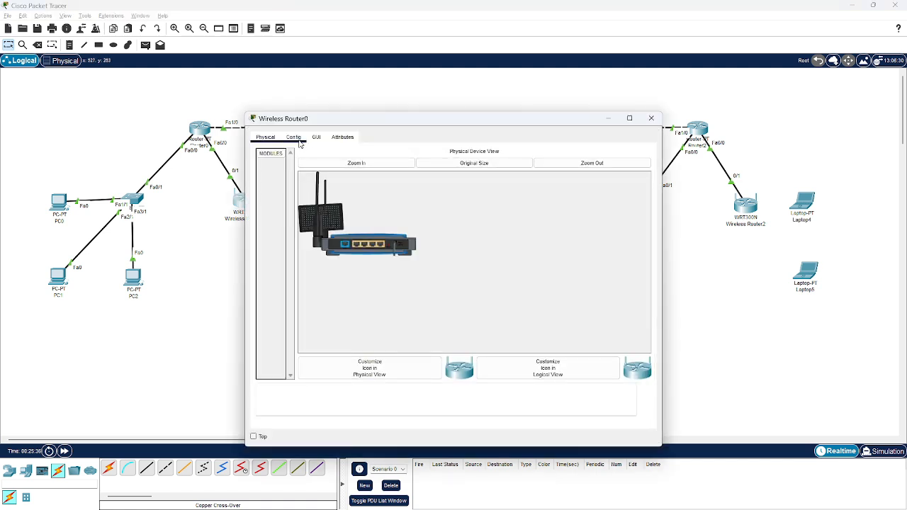
left_click(298, 139)
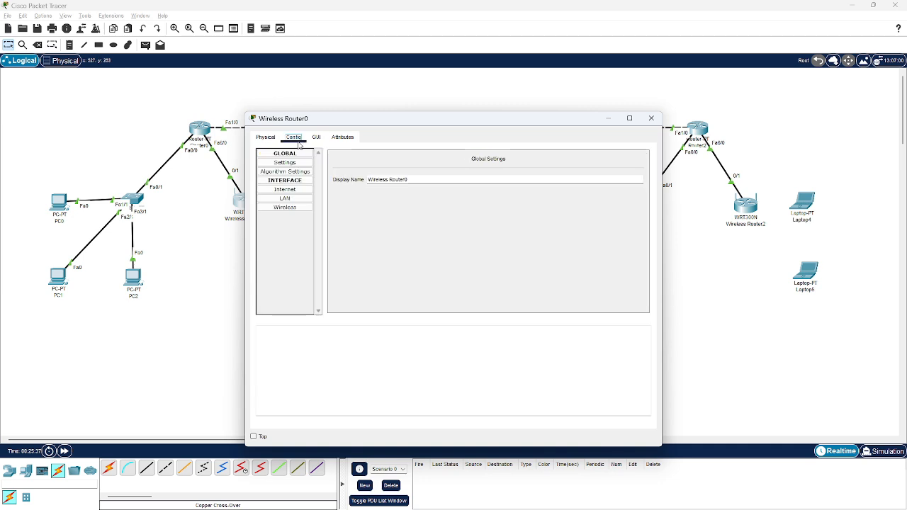
left_click(285, 199)
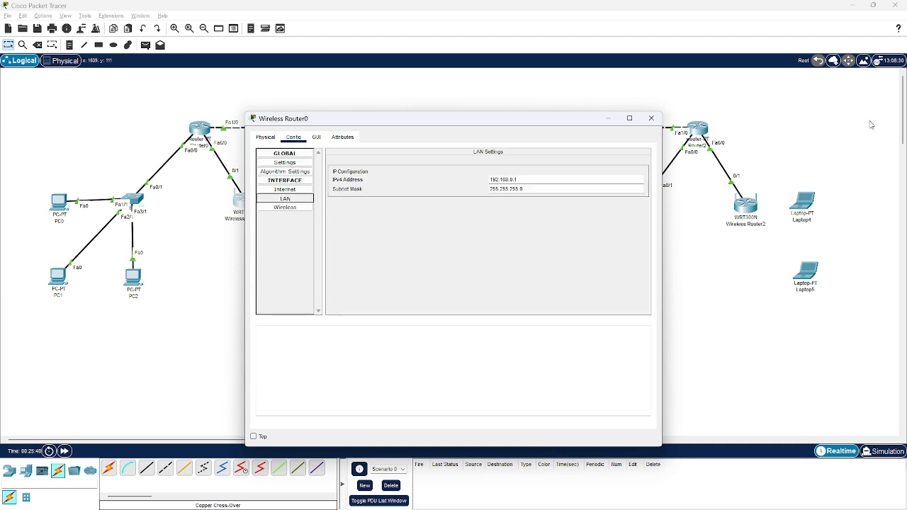
left_click(546, 178)
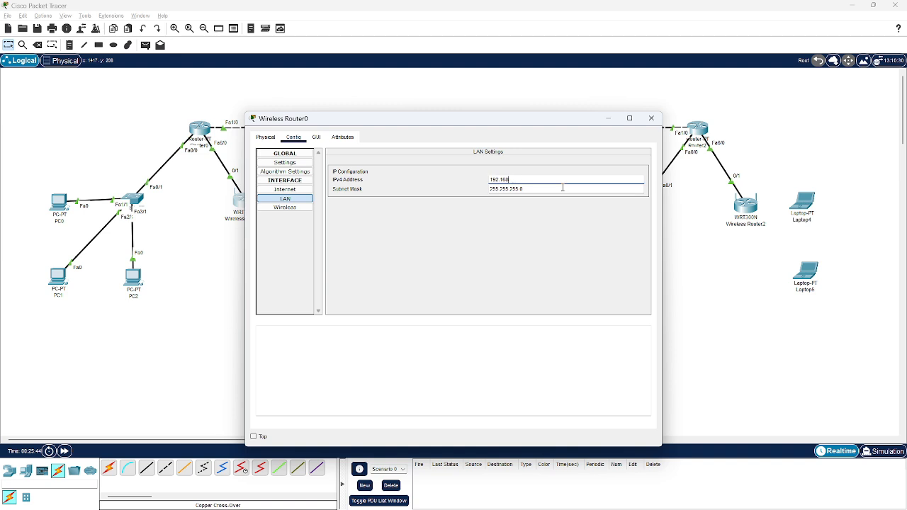
type("4")
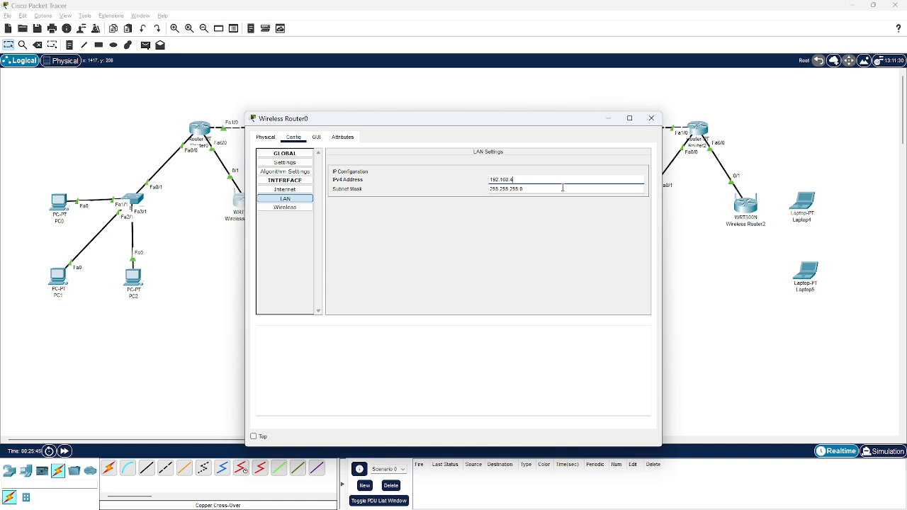
type(".254")
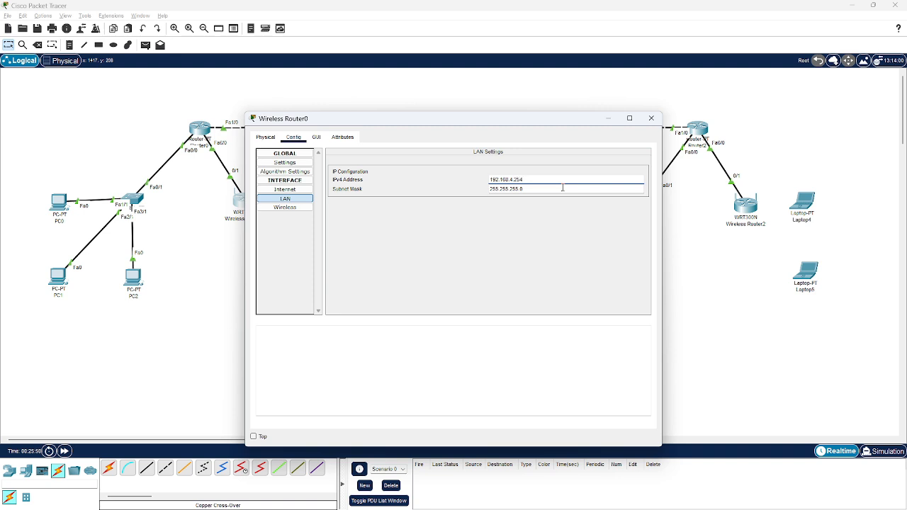
key("Tab")
Set Wireless Router0's SSID to the owner's name and ID number, and its 2.4 GHz channel to 1 - 2.412GHz
left_click(285, 208)
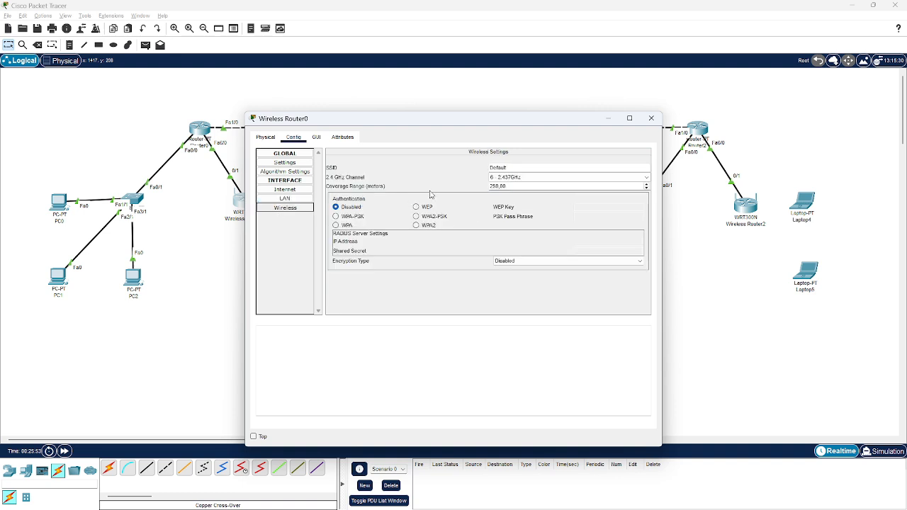
double_click(511, 167)
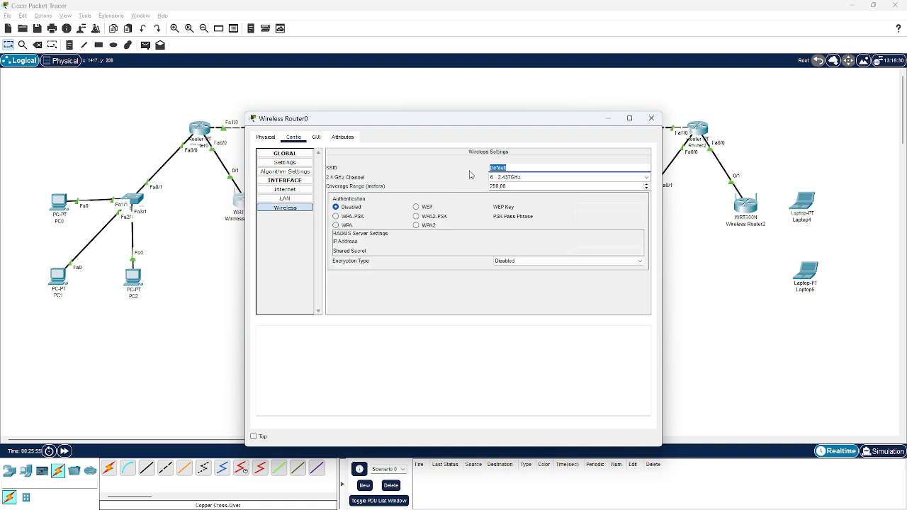
left_click(519, 178)
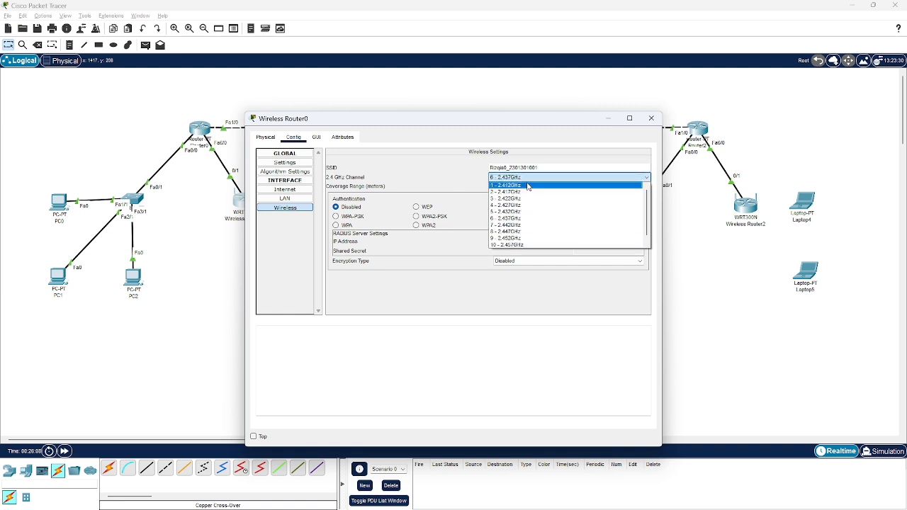
left_click(527, 187)
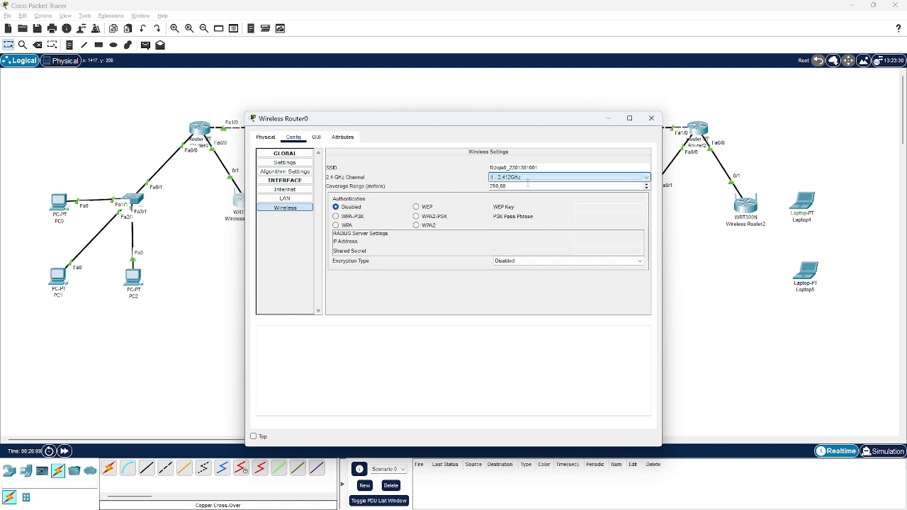
Secure Wireless Router0 with WPA-PSK authentication, enter the PSK pass phrase, and close its window
left_click(354, 218)
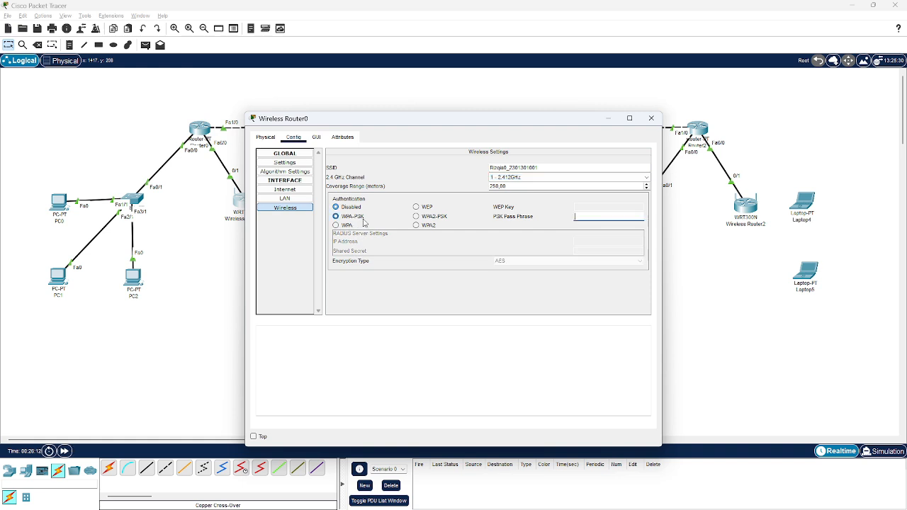
left_click(617, 217)
type("1234567890")
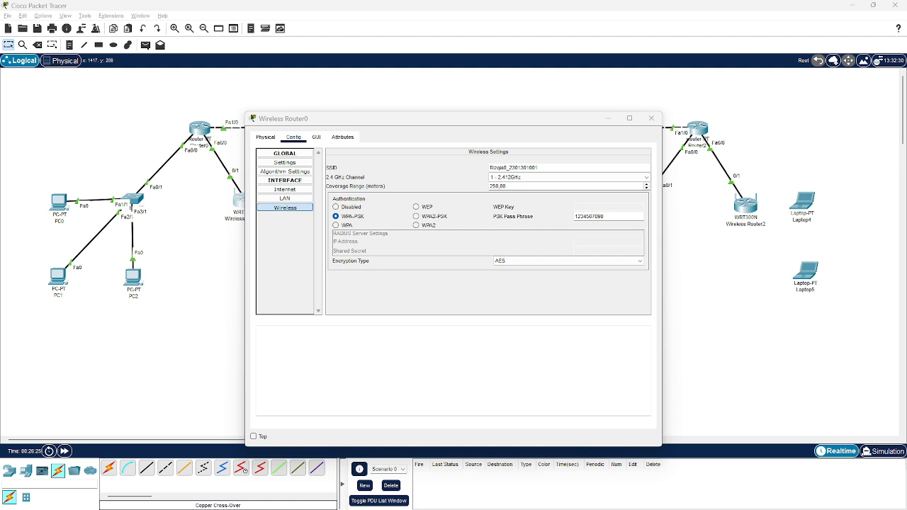
left_click(525, 369)
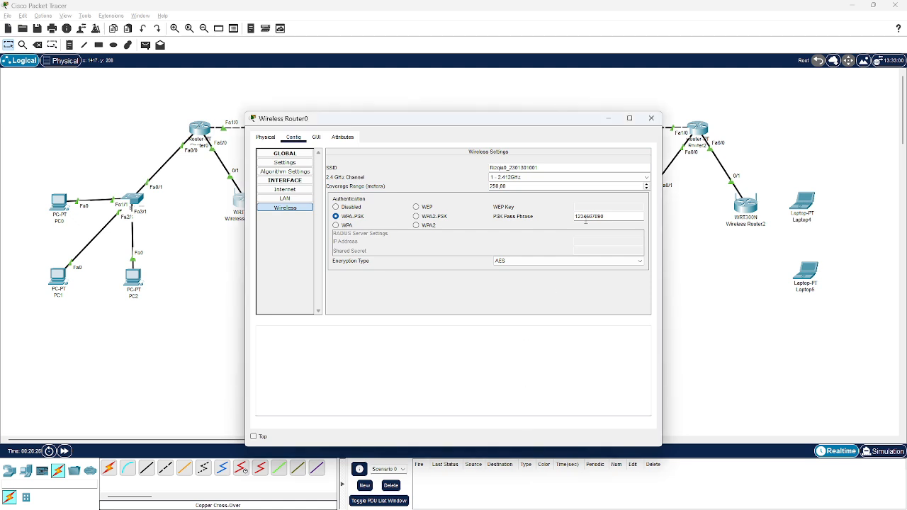
left_click(651, 119)
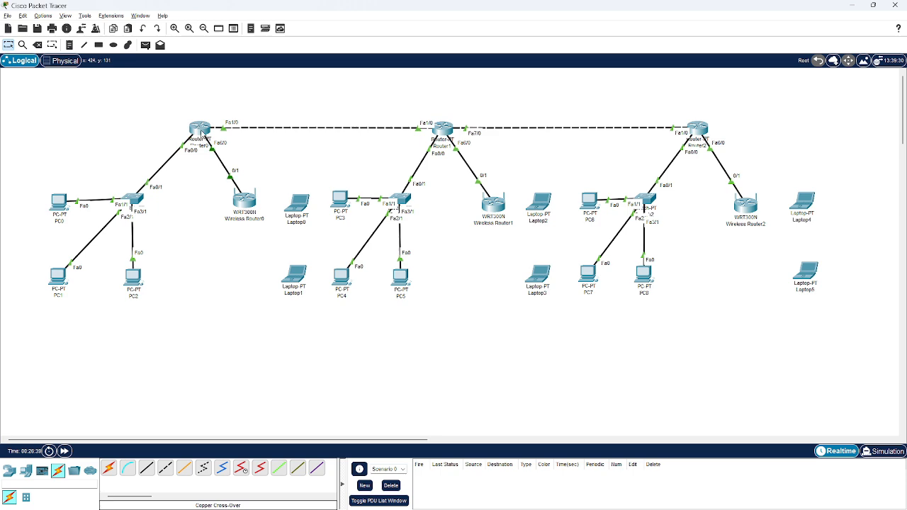
On Router0's command line, create a DHCP pool named r2.1
left_click(200, 130)
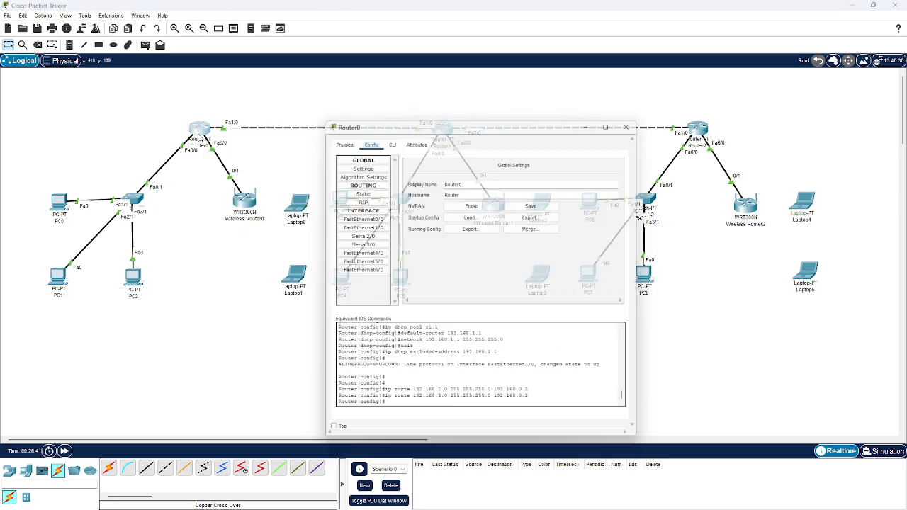
left_click(386, 137)
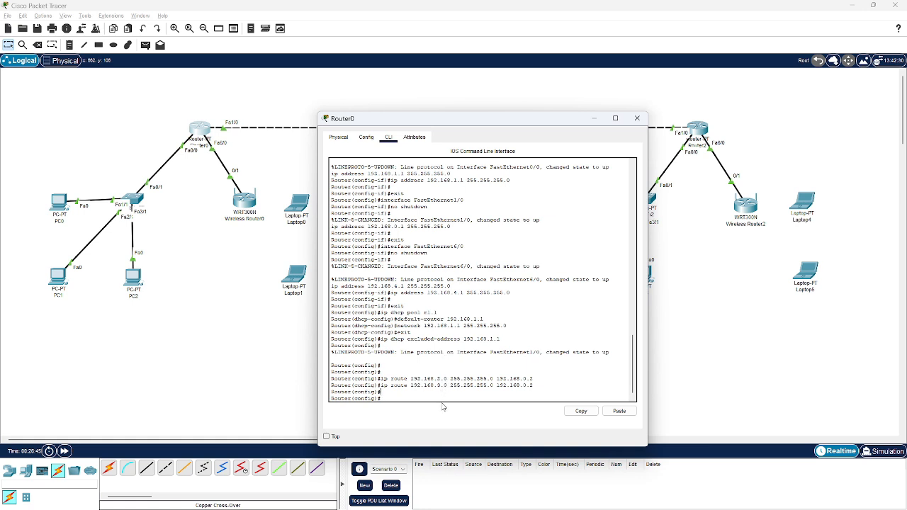
key("alt+Tab")
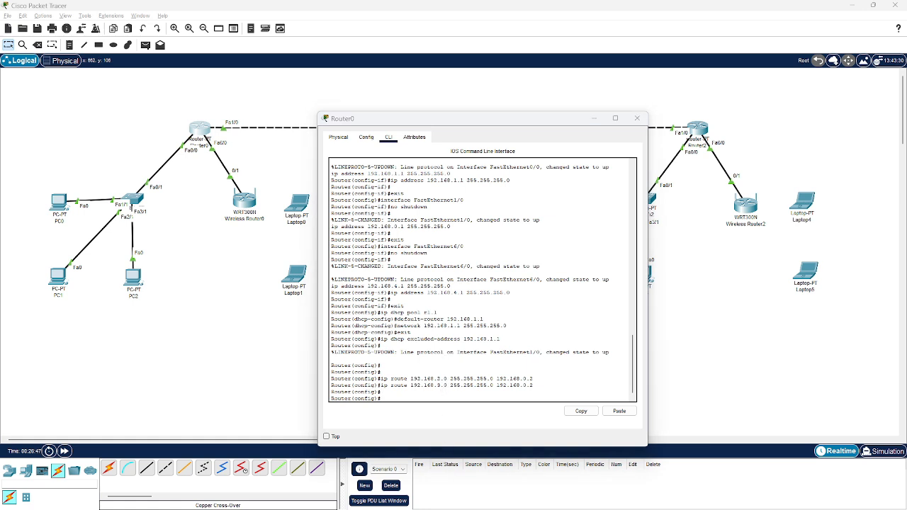
left_click(412, 412)
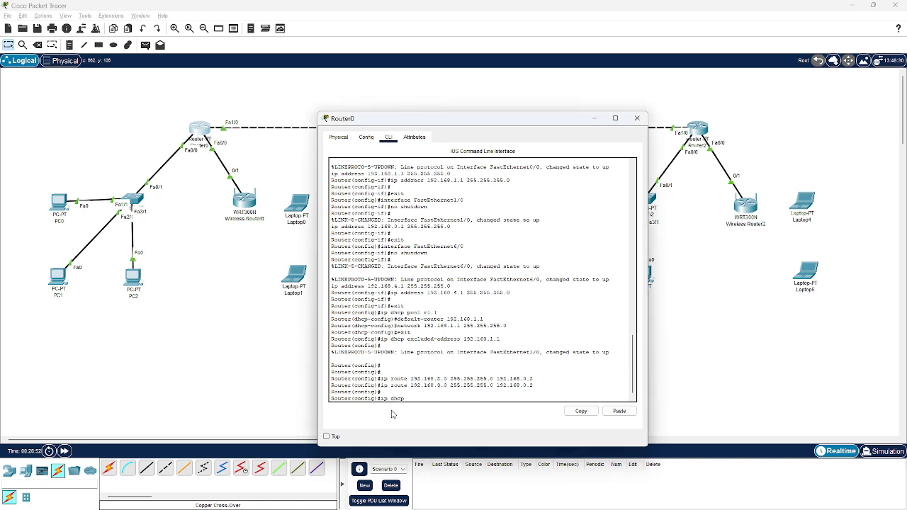
type("pool r3.1")
key("Return")
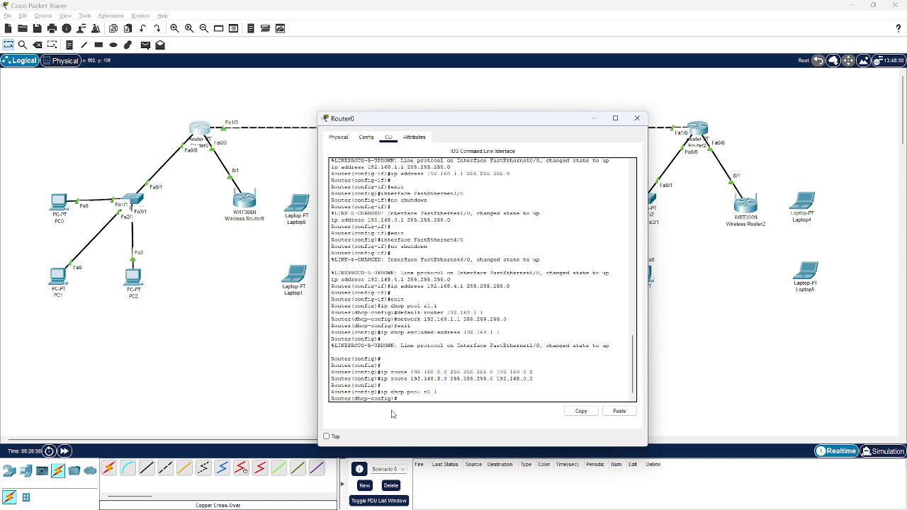
Set the pool's default router to 192.168.4.1 and network to 192.168.4.1 255.255.255.0, and exit the pool configuration
type("default-router 192.168.4.1")
key("Return")
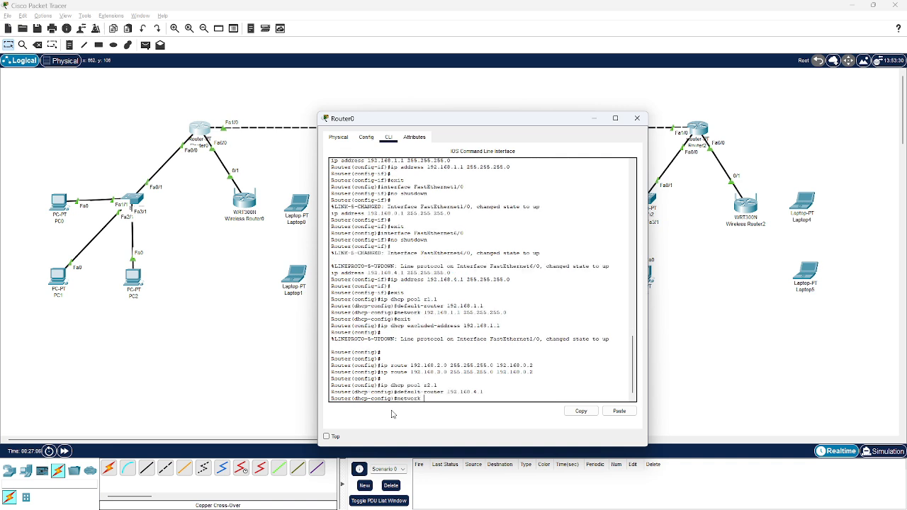
type("network 192.168.4.1 255.255.255.0")
key("Return")
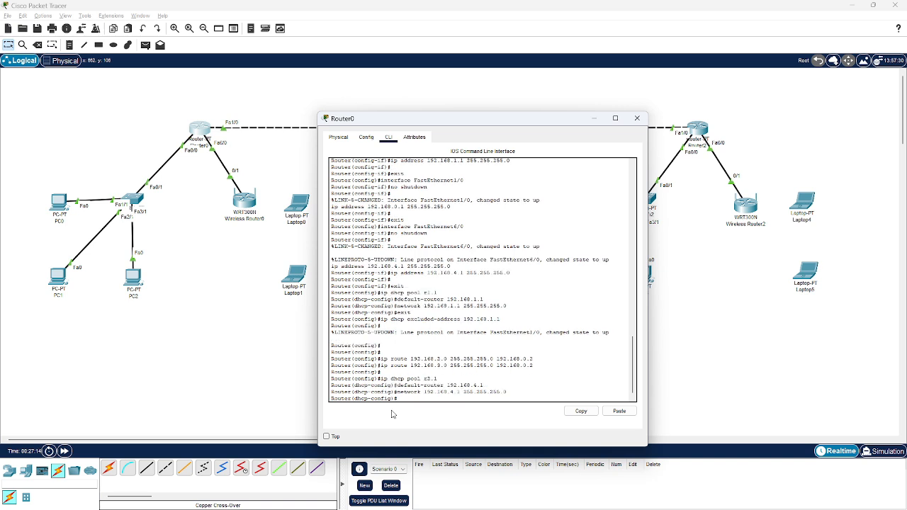
type("ex")
key("Return")
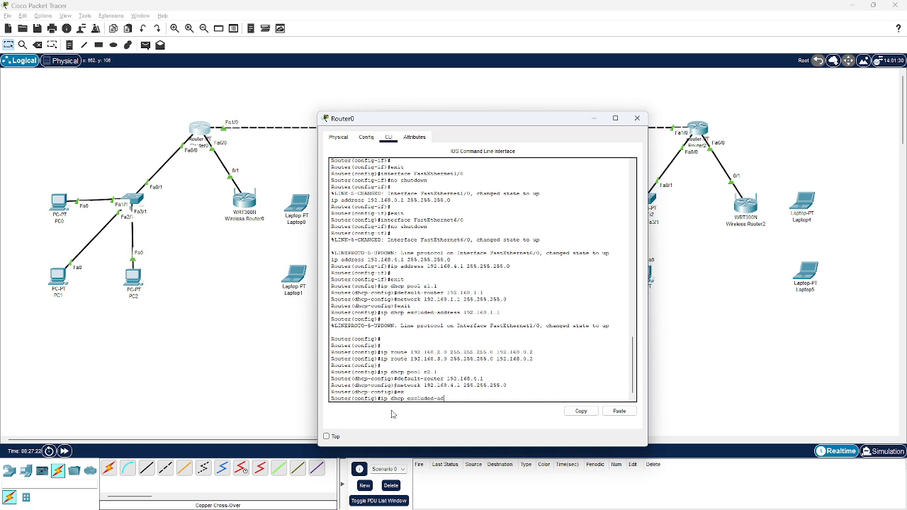
Exclude 192.168.4.1 from Router0's DHCP addresses and close its window
type("ip dhcp excluded-address 192.168.4.1")
key("Return")
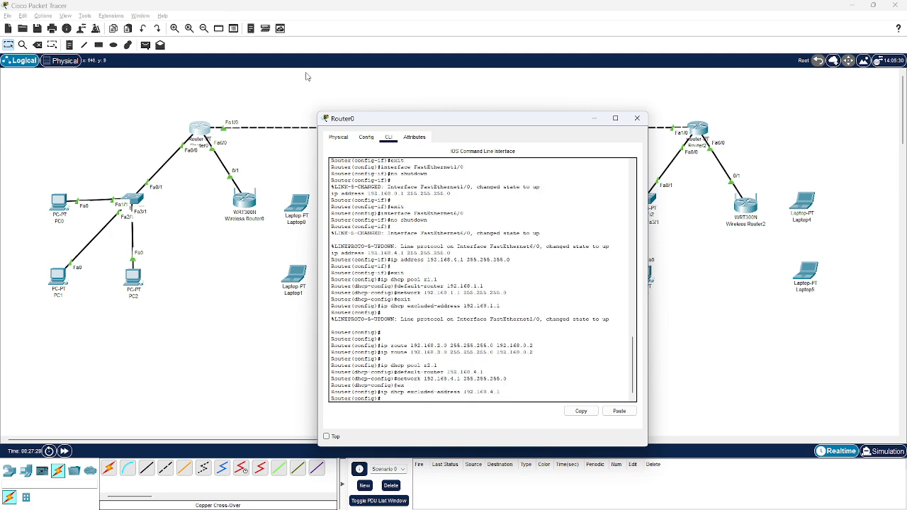
left_click(637, 119)
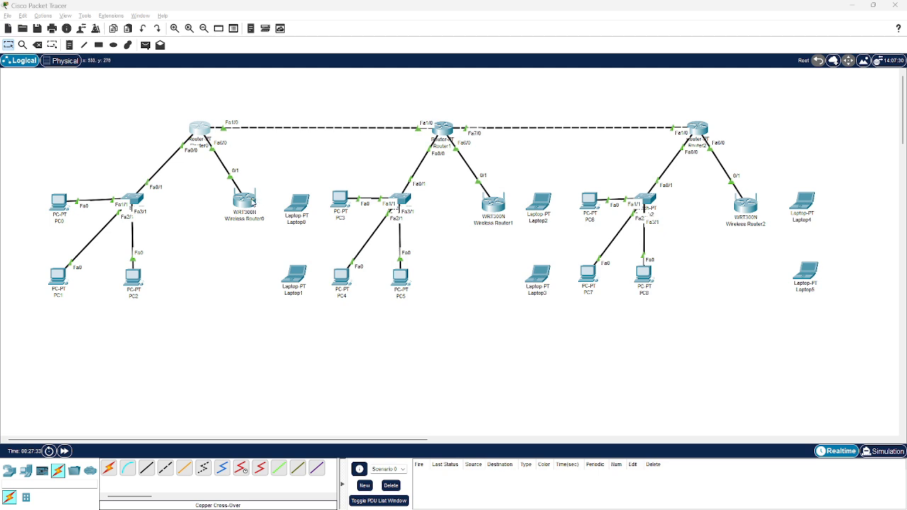
Disable the DHCP server on Wireless Router0, save the settings, and close its window
left_click(252, 202)
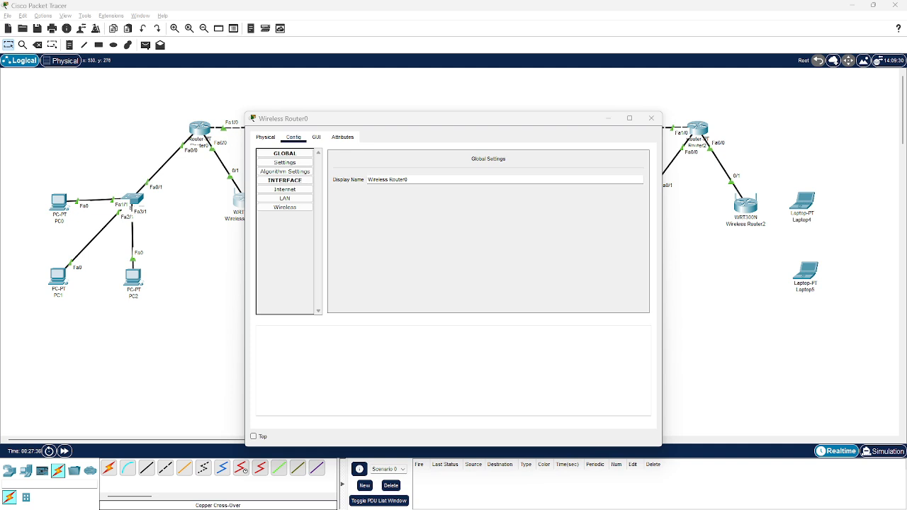
left_click(317, 138)
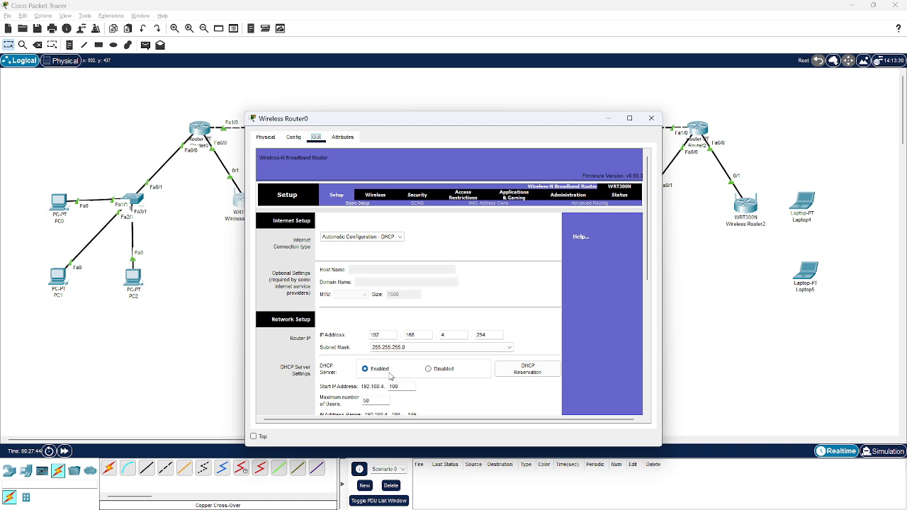
left_click(429, 369)
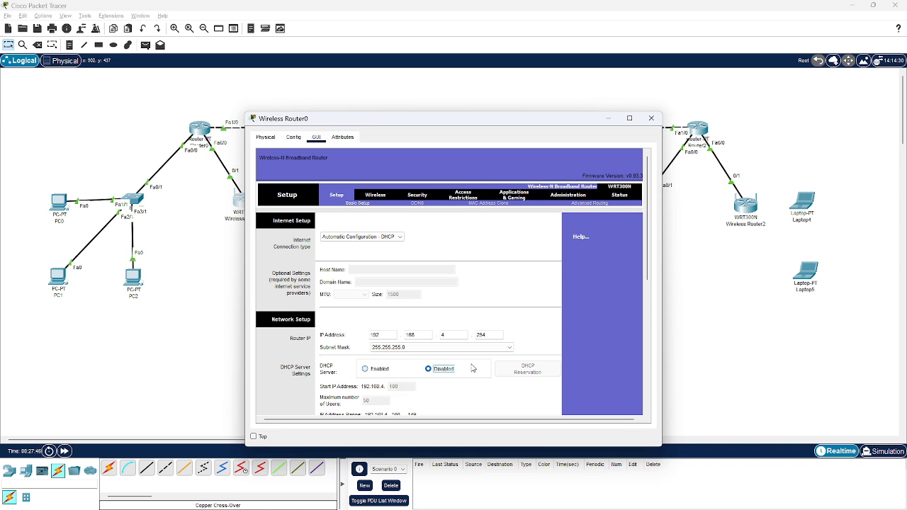
scroll(501, 337, "down", 5)
scroll(496, 335, "down", 1)
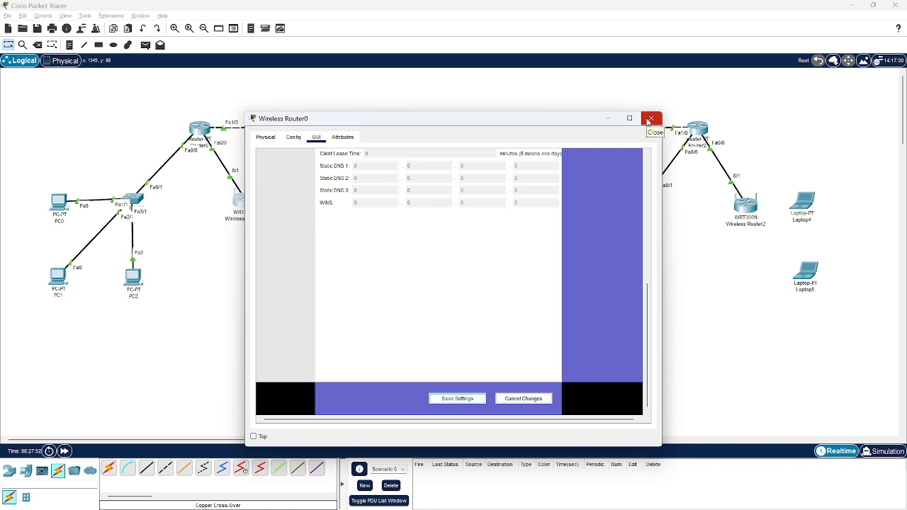
left_click(649, 120)
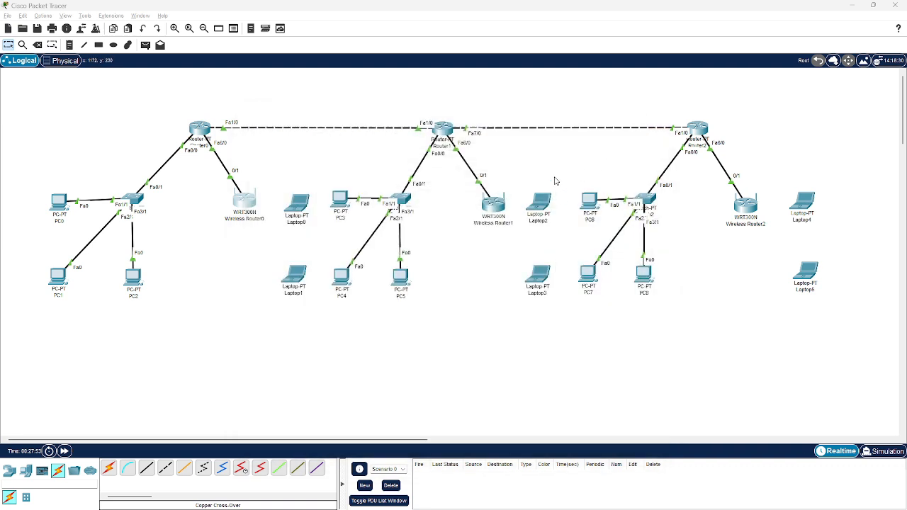
Remove Laptop0's wired network module and install a WPC300N wireless module in its place
left_click(304, 206)
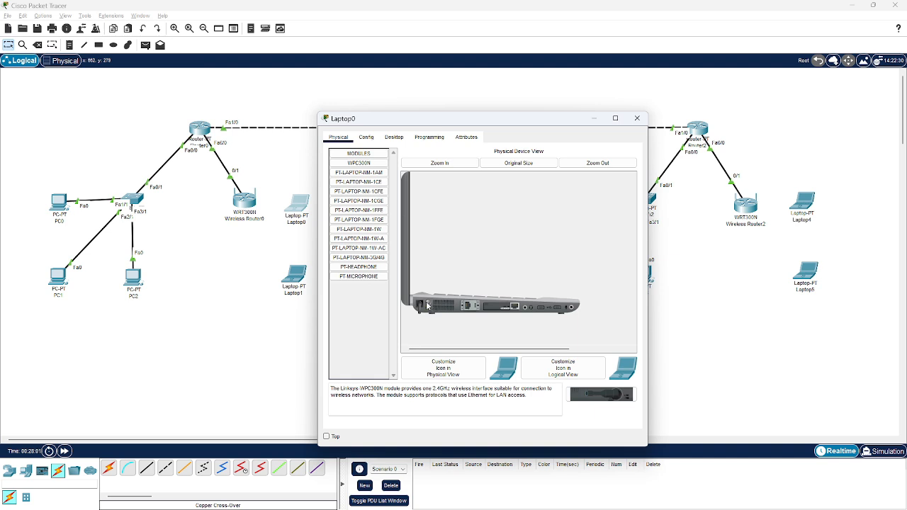
left_click_drag(496, 307, 375, 317)
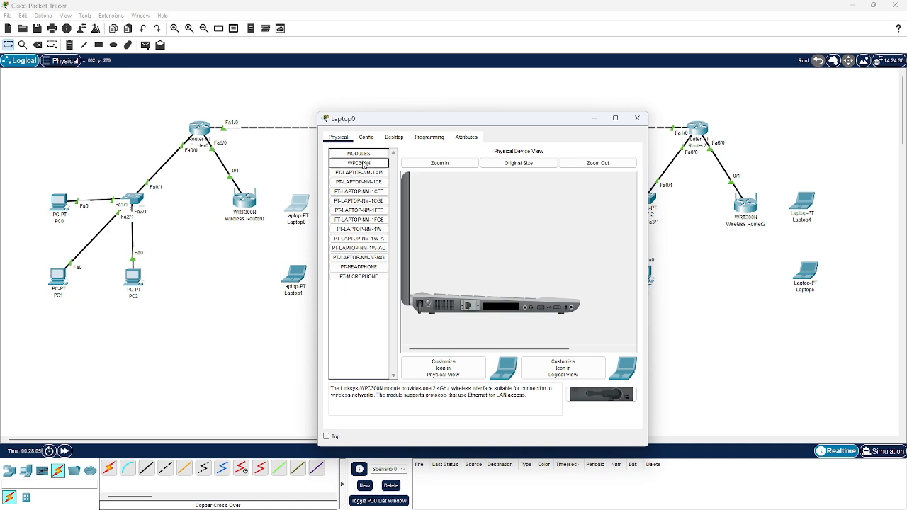
left_click_drag(363, 164, 500, 308)
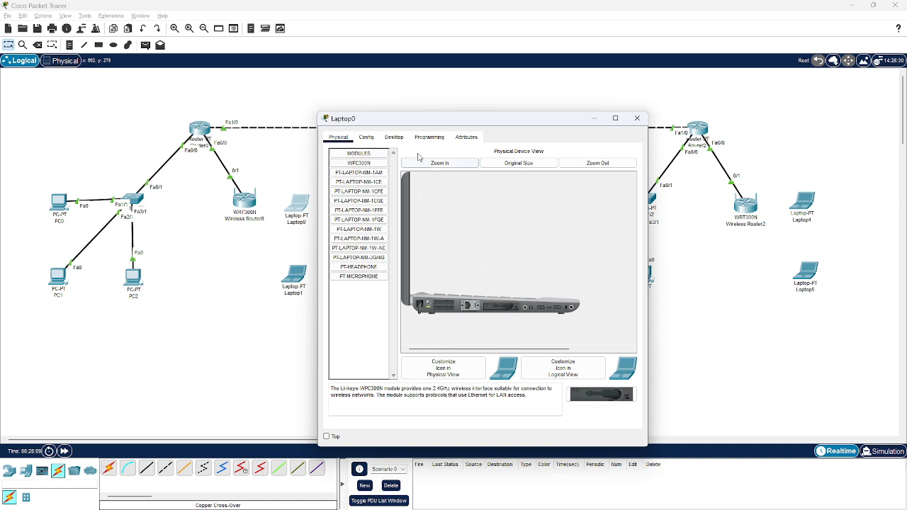
Connect Laptop0 to Wireless Router0's secured wireless network using WPA-Personal, entering the pre-shared key
left_click(400, 139)
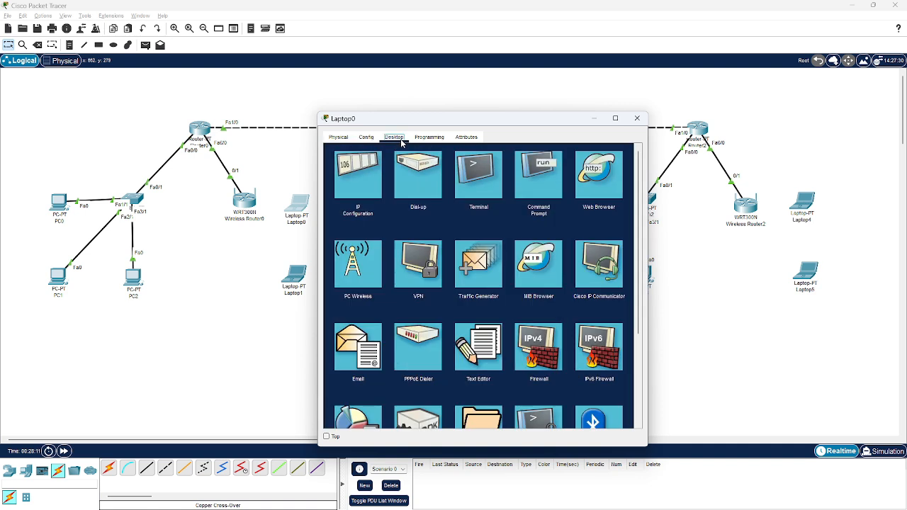
left_click(365, 283)
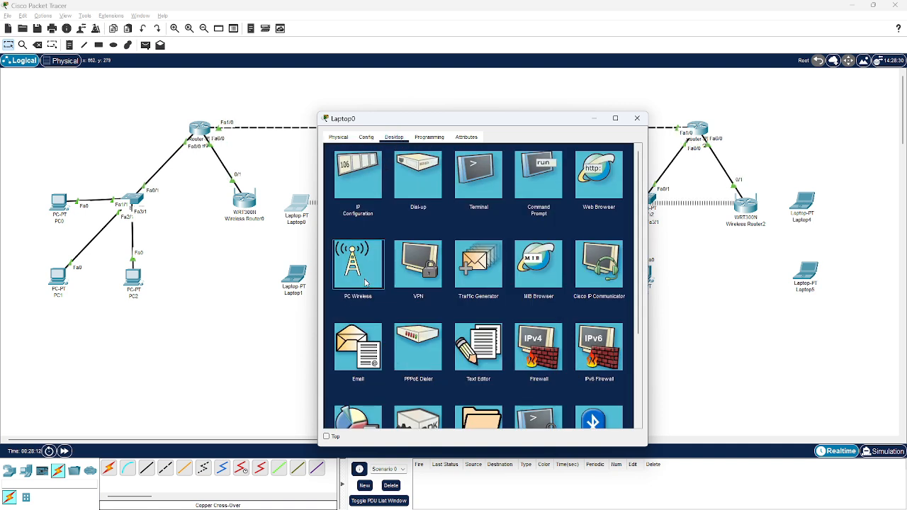
left_click(423, 238)
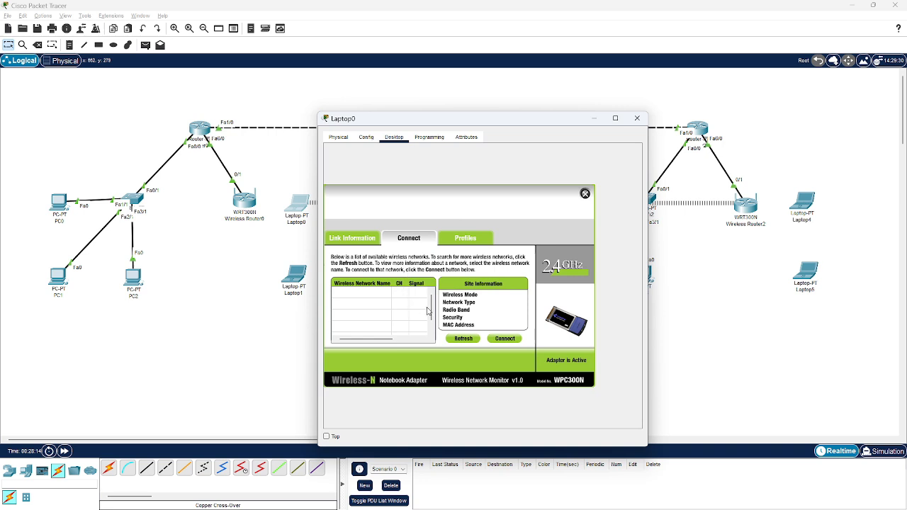
left_click(463, 339)
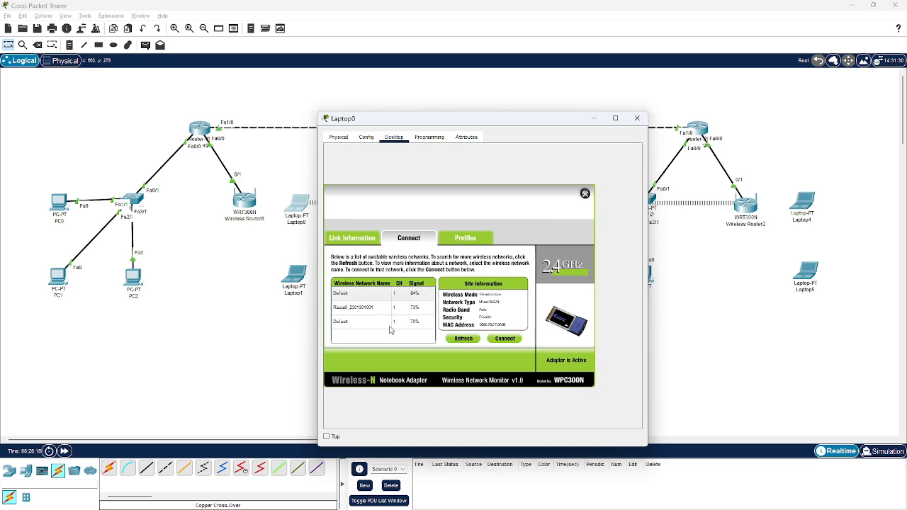
left_click(384, 313)
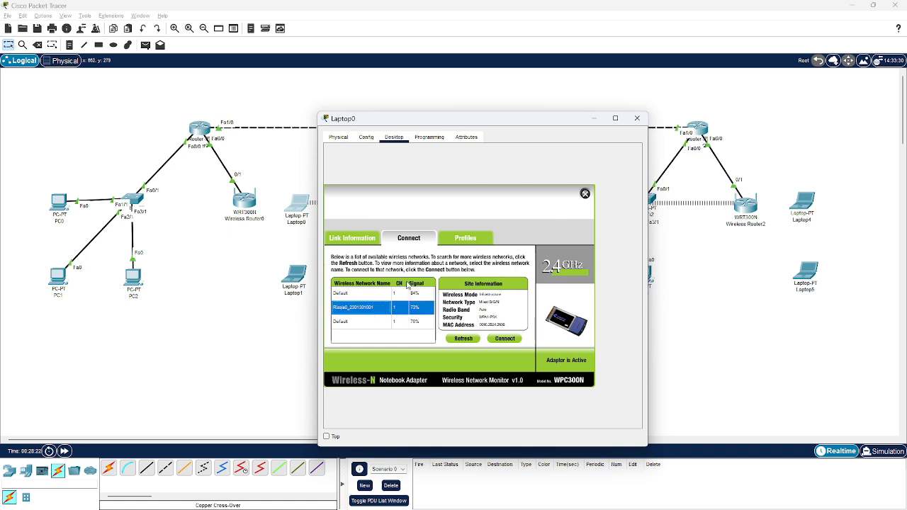
left_click(502, 340)
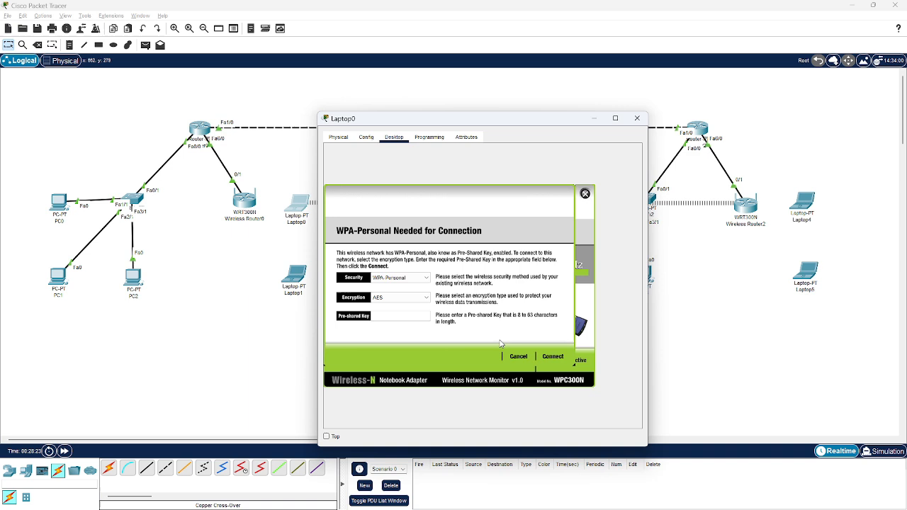
left_click(381, 315)
type("1234567890")
left_click(550, 357)
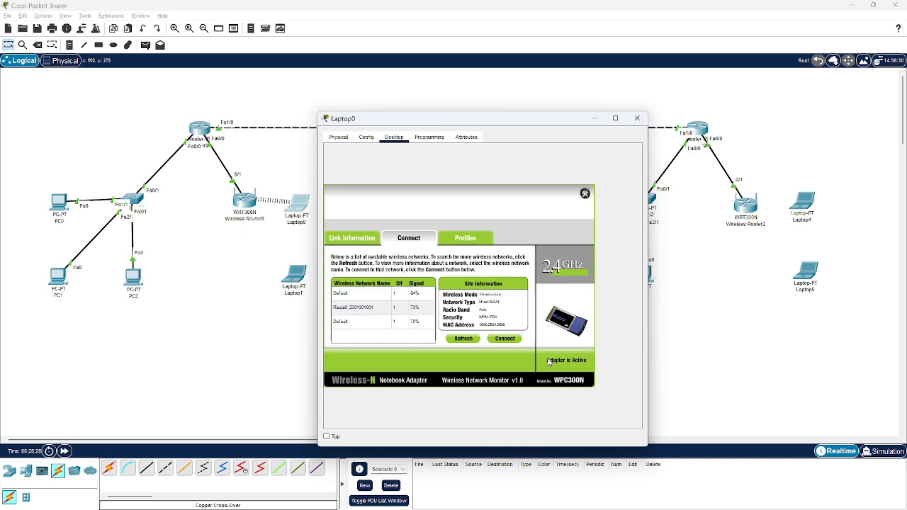
Check the DHCP addressing in Laptop0's IP configuration and close its window
left_click(584, 193)
left_click(351, 189)
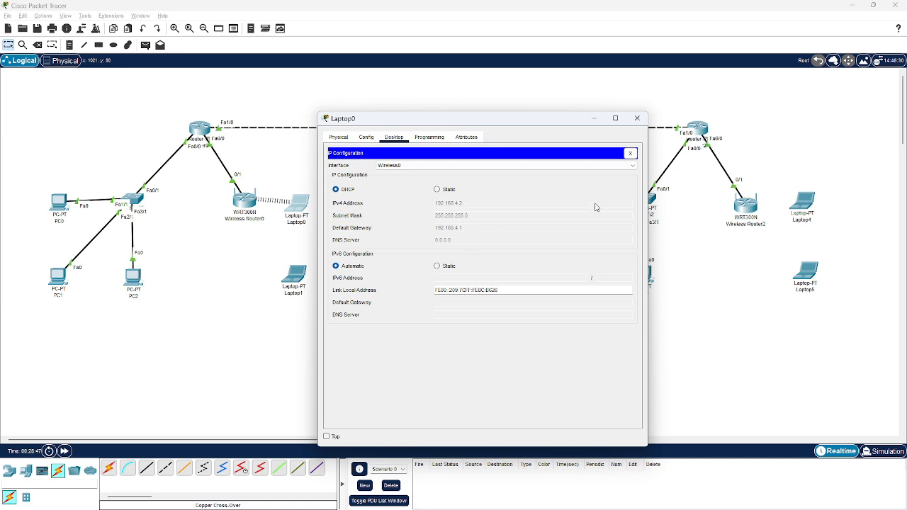
left_click(632, 124)
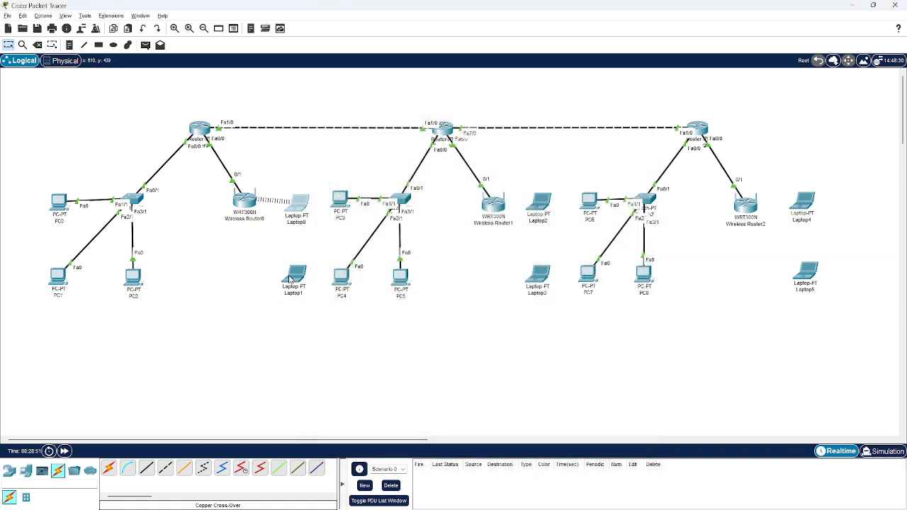
Replace Laptop1's wired network module with a WPC300N wireless module
left_click(292, 278)
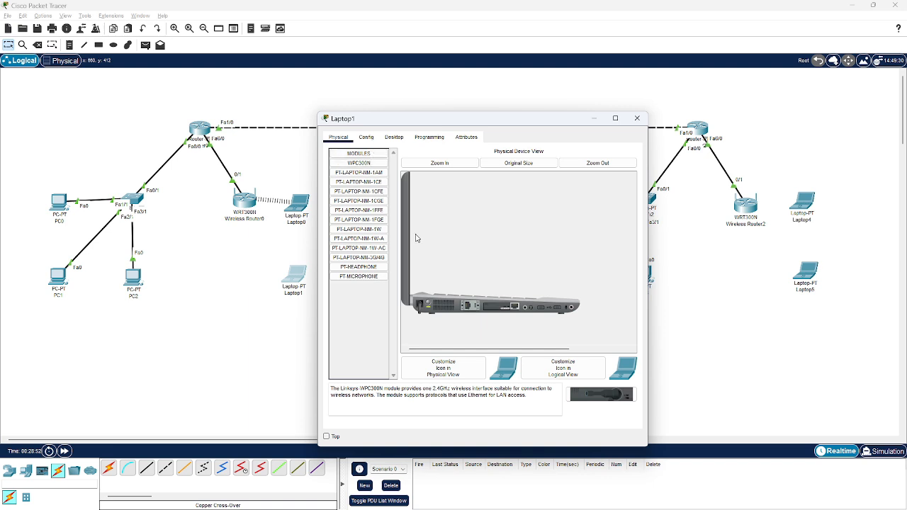
left_click_drag(498, 309, 375, 331)
left_click_drag(358, 163, 512, 310)
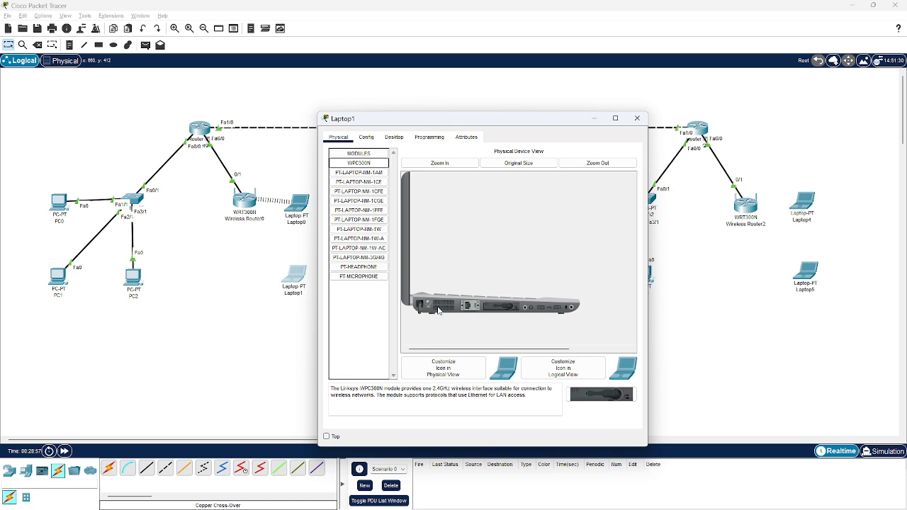
Connect Laptop1 to Wireless Router0's secured wireless network using WPA-Personal, entering the pre-shared key
left_click(394, 136)
left_click(358, 263)
left_click(408, 238)
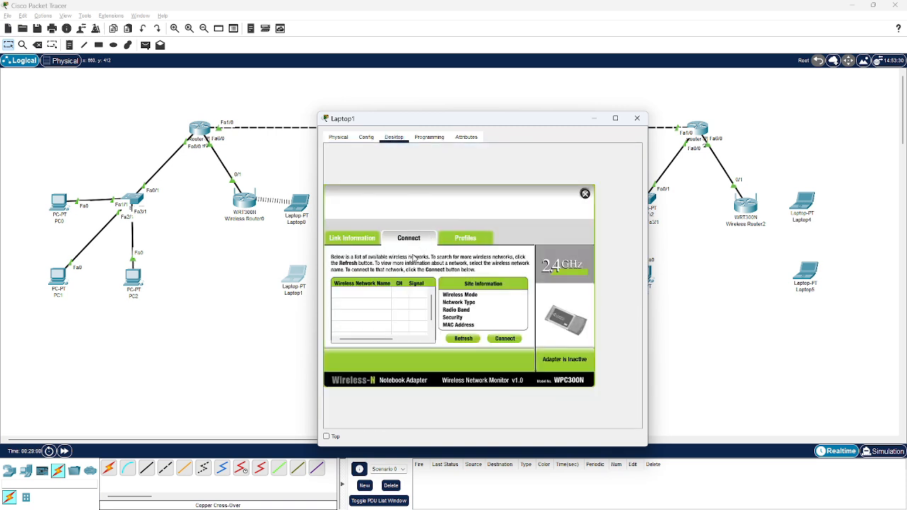
left_click(463, 339)
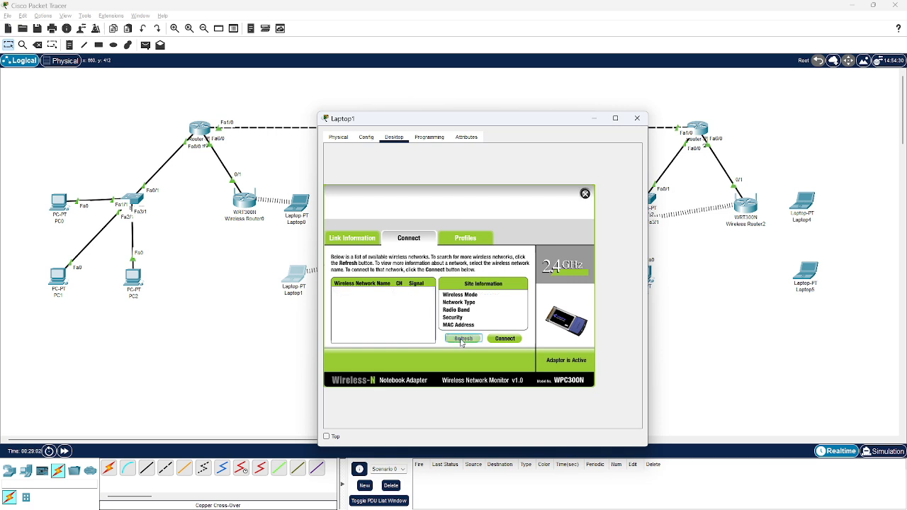
left_click(365, 310)
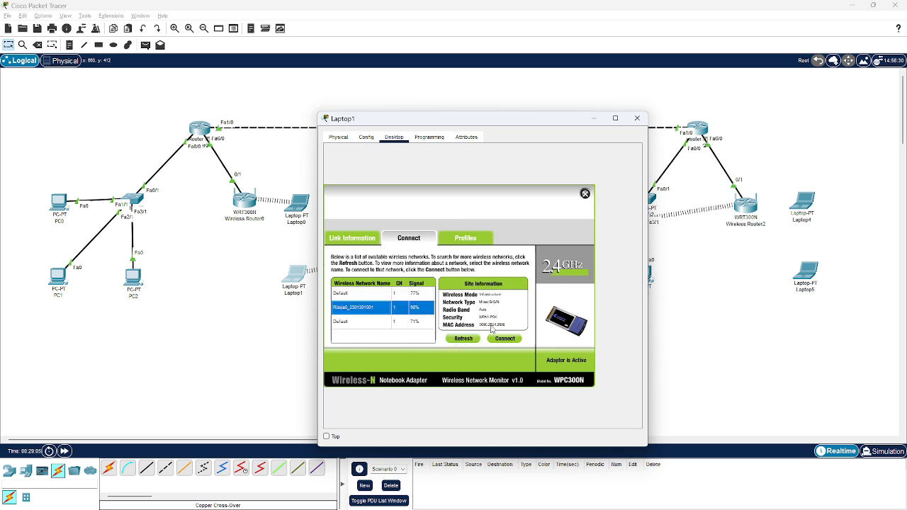
left_click(510, 339)
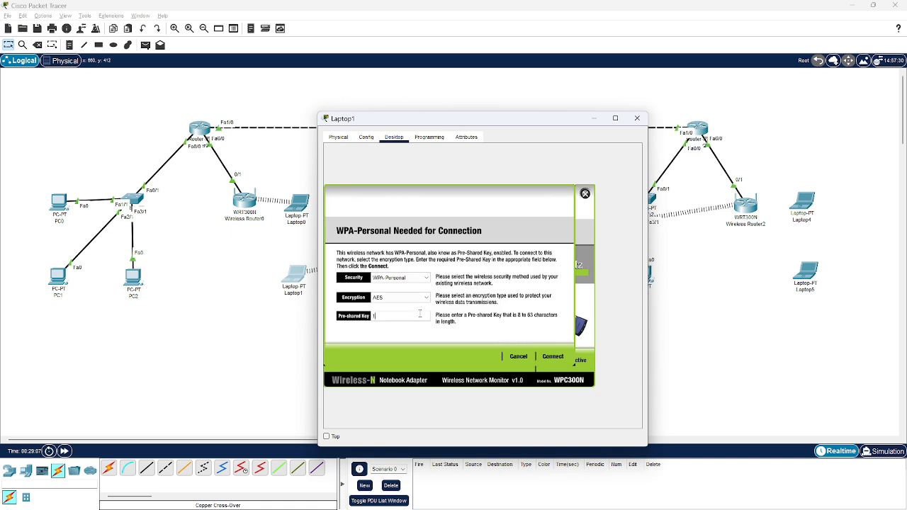
type("1234567890")
left_click(553, 356)
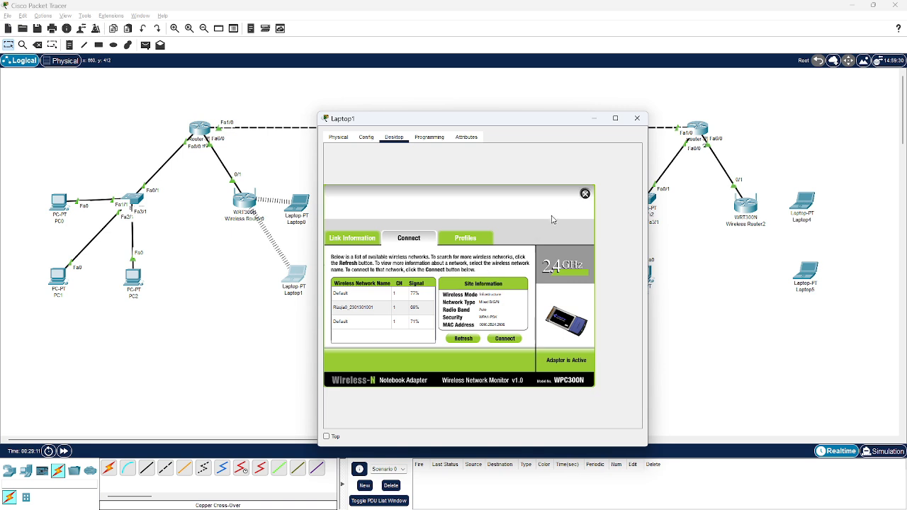
Check the DHCP addressing in Laptop1's IP configuration and close its window
left_click(585, 194)
left_click(352, 199)
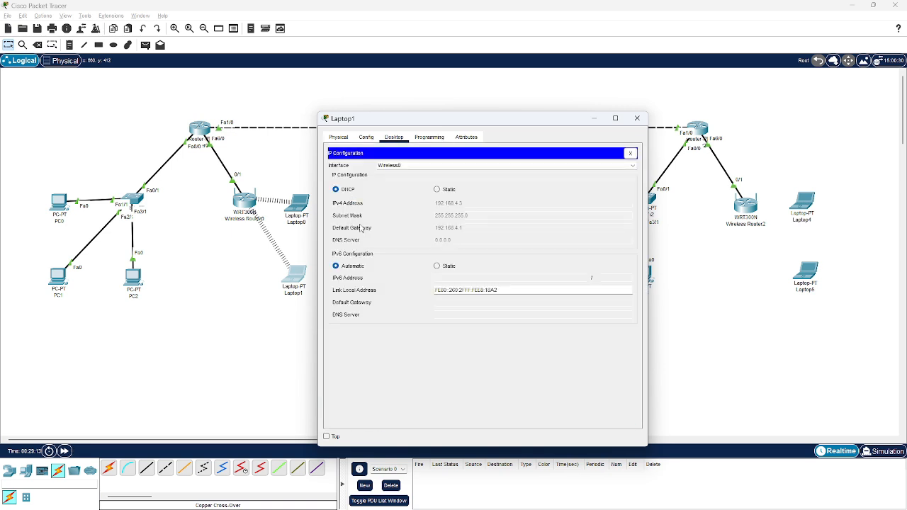
left_click(636, 119)
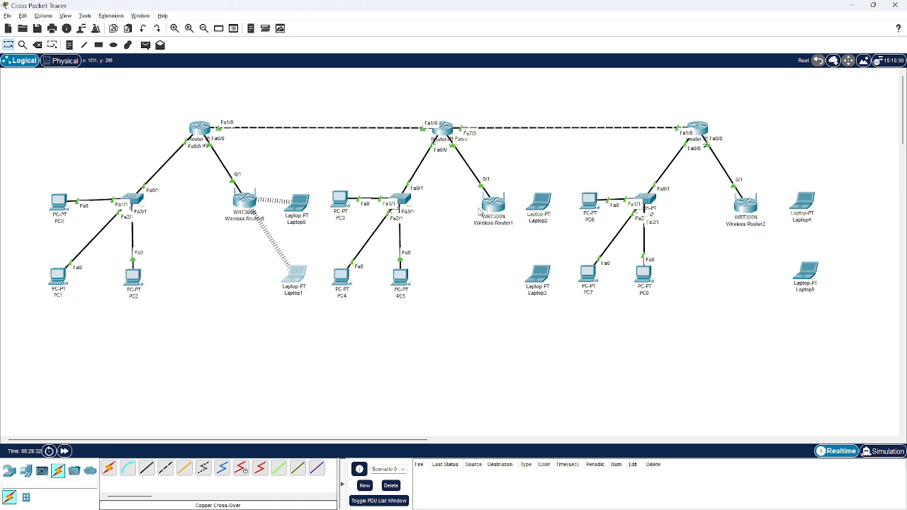
left_click(473, 508)
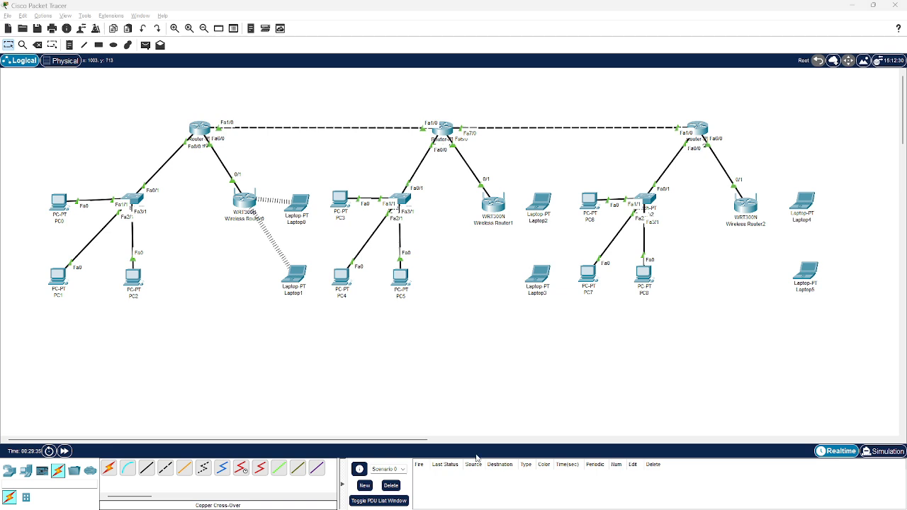
Set Wireless Router1's LAN IPv4 address to 192.168.5.254 with subnet mask 255.255.255.0
left_click(490, 210)
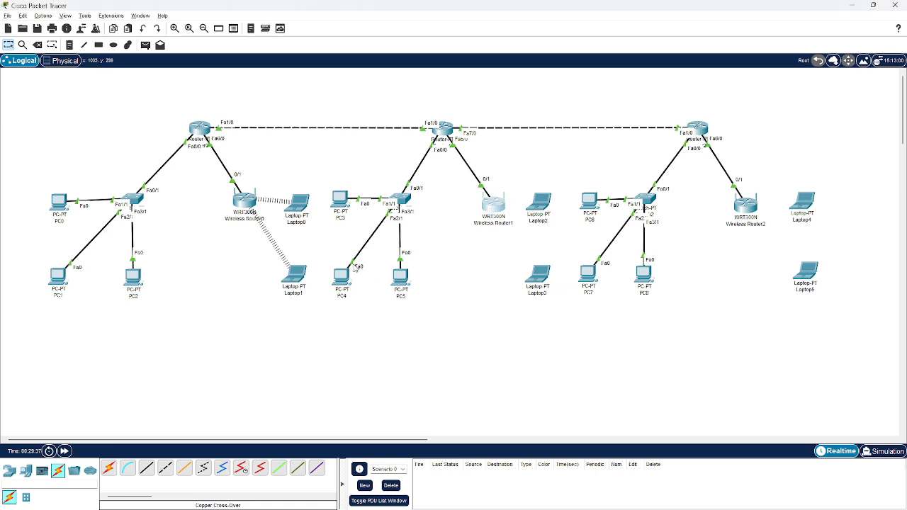
left_click(293, 137)
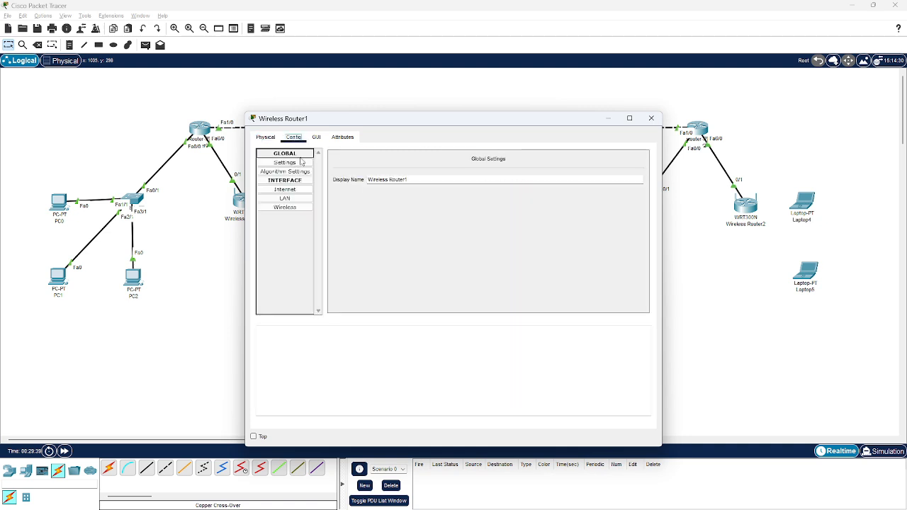
left_click(290, 198)
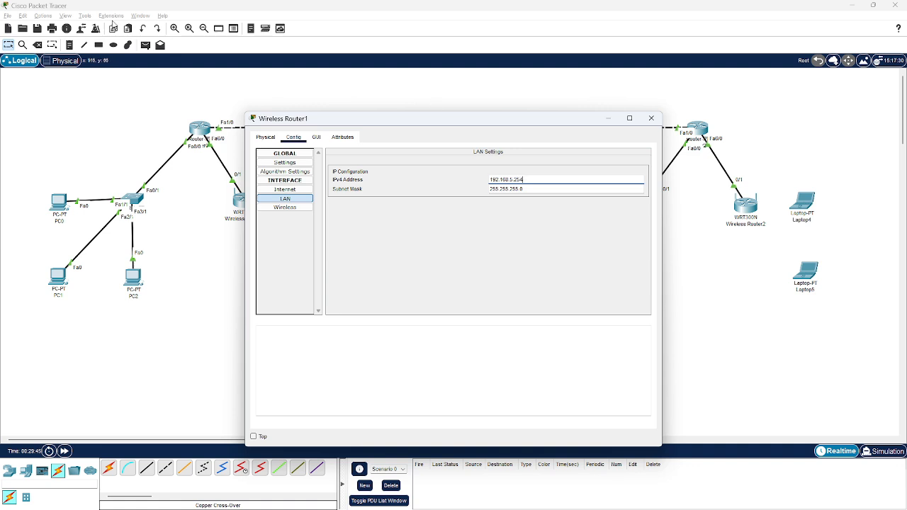
Set Wireless Router1's SSID to the owner's name and ID number, and its 2.4 GHz channel to 1 - 2.412GHz
left_click(302, 208)
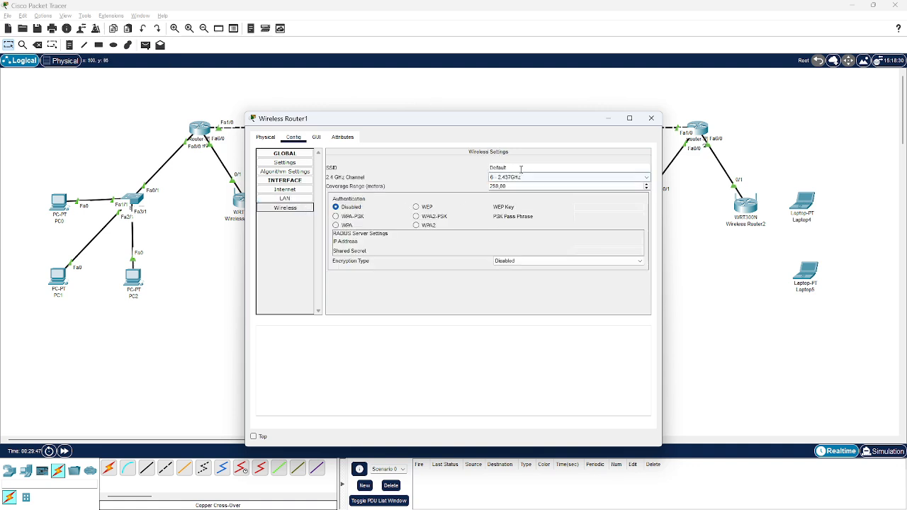
key("BackSpace")
key("BackSpace")
key("BackSpace")
key("BackSpace")
key("BackSpace")
key("BackSpace")
key("BackSpace")
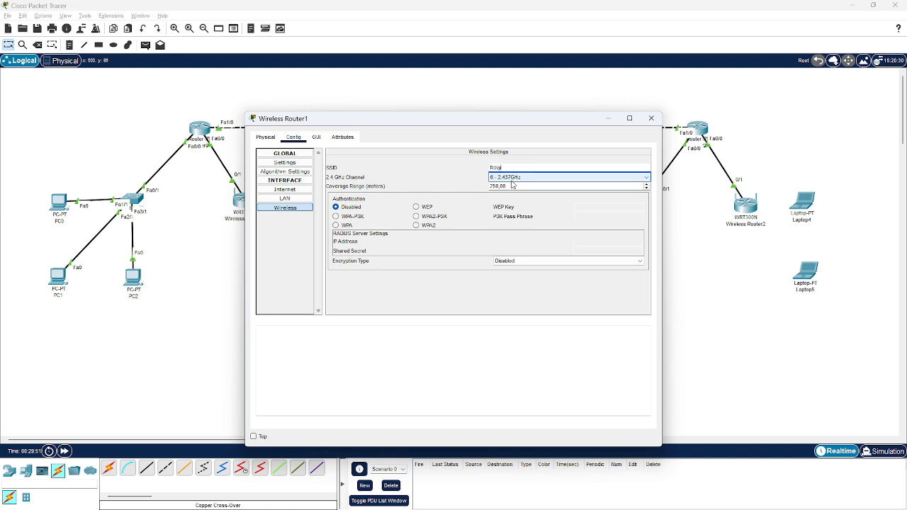
left_click(512, 180)
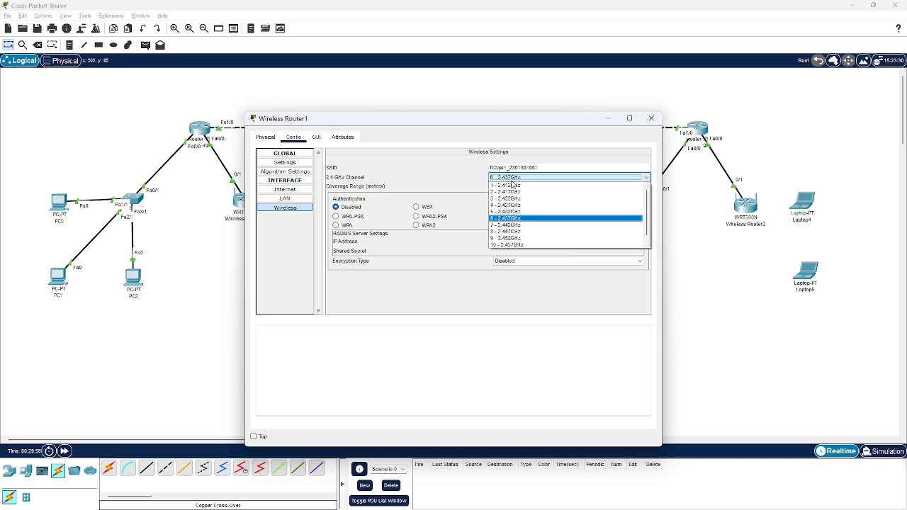
left_click(521, 185)
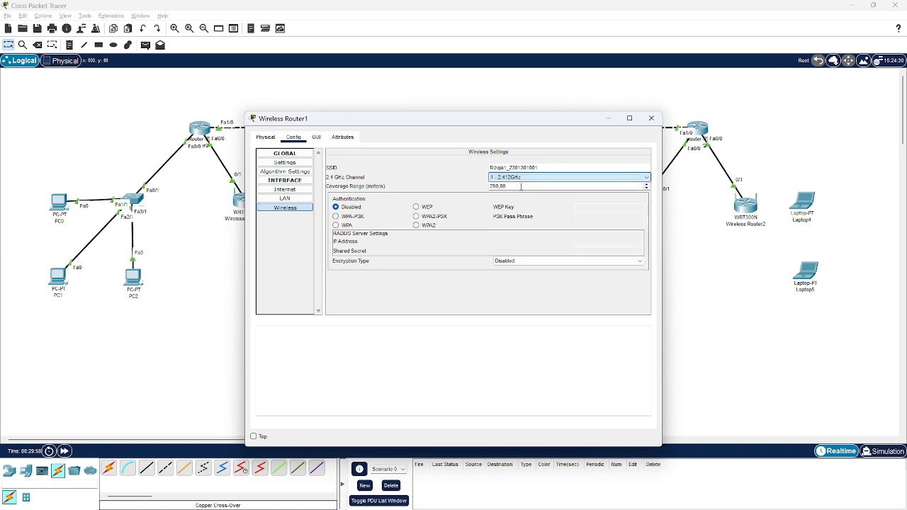
Secure Wireless Router1 with WPA-PSK authentication, entering the PSK pass phrase, and close its window
left_click(346, 216)
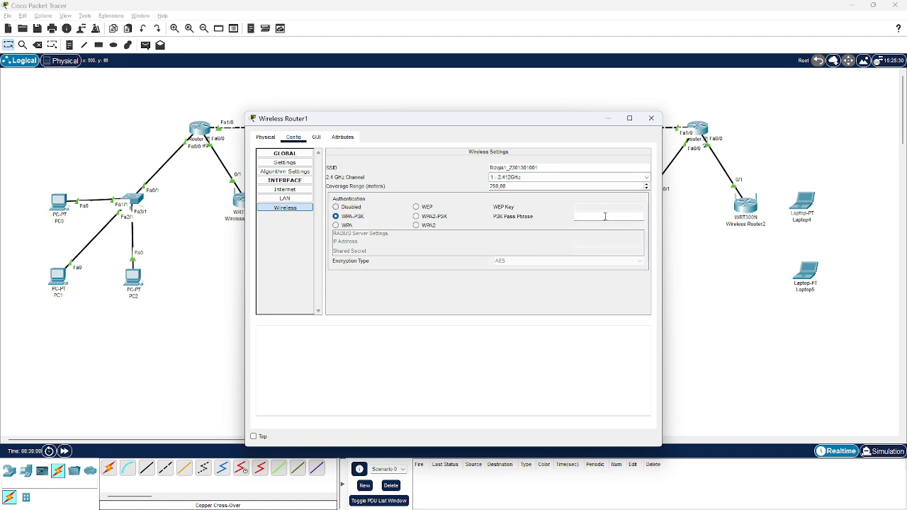
left_click(594, 219)
type("1234567890")
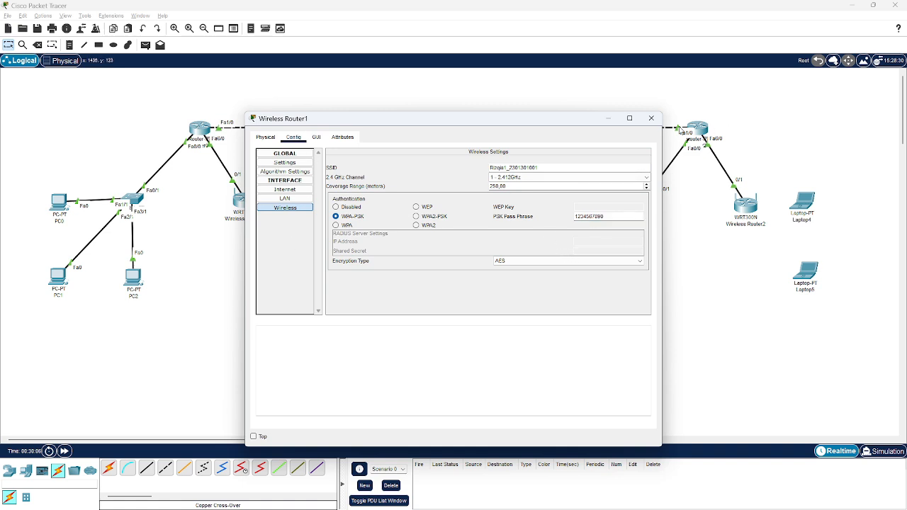
left_click(651, 118)
Create a DHCP pool named r2.1 in Router1's command line
left_click(441, 129)
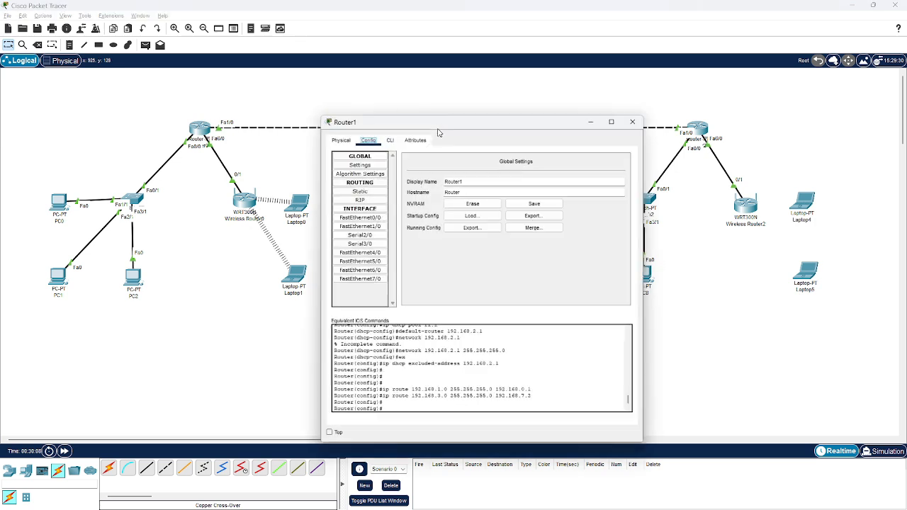
left_click(391, 139)
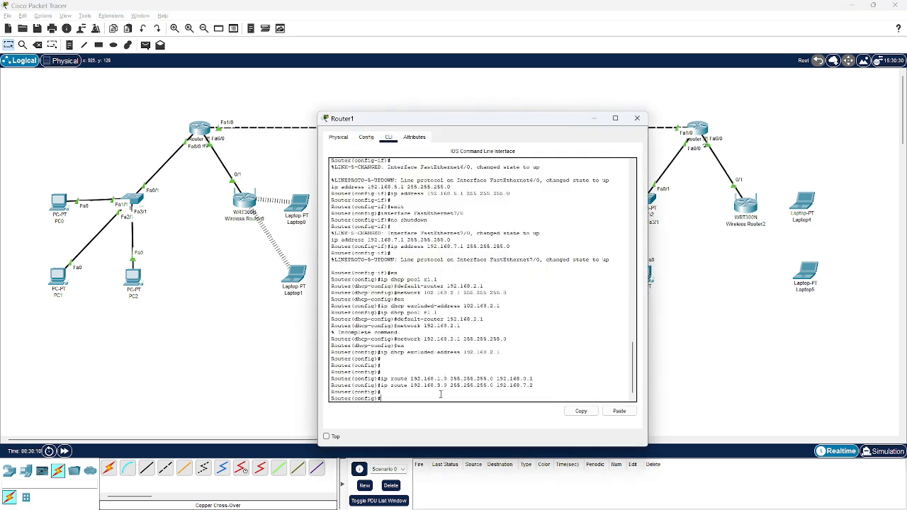
type("ip dhcp pool")
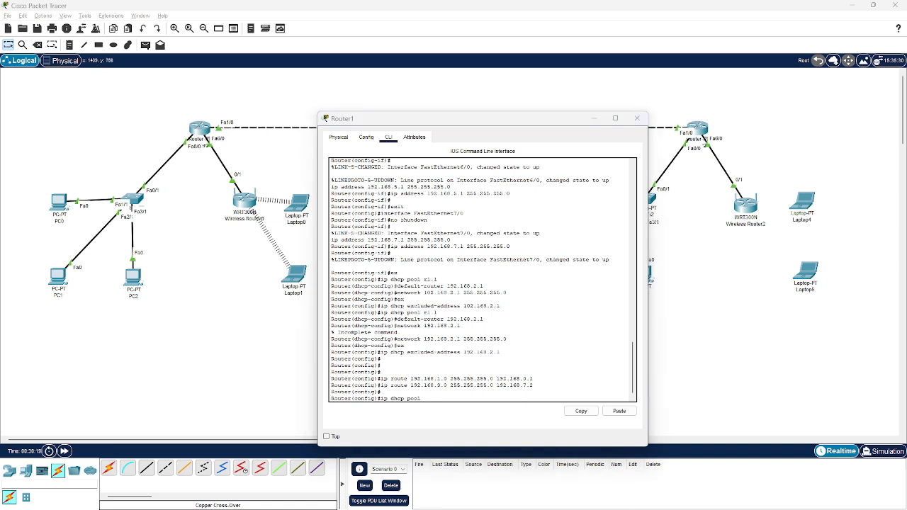
left_click(508, 396)
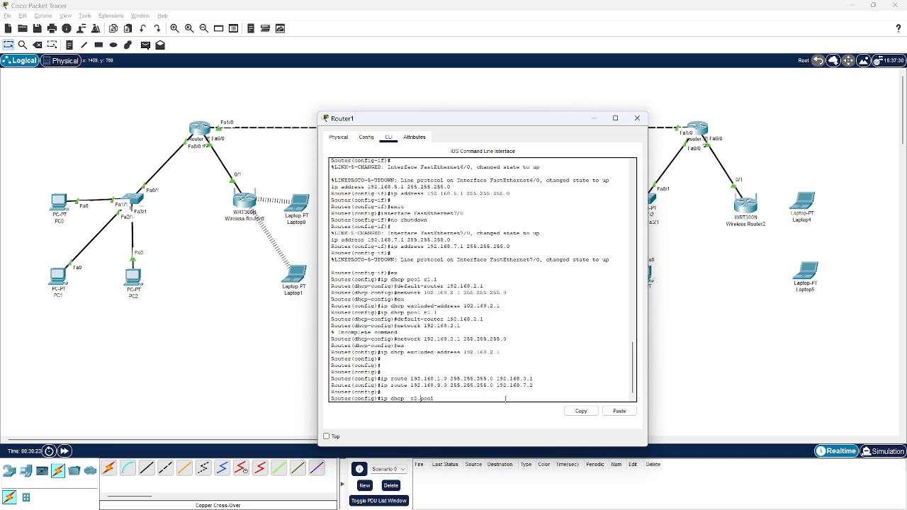
key("BackSpace")
key("BackSpace")
key("BackSpace")
type("1")
key("Return")
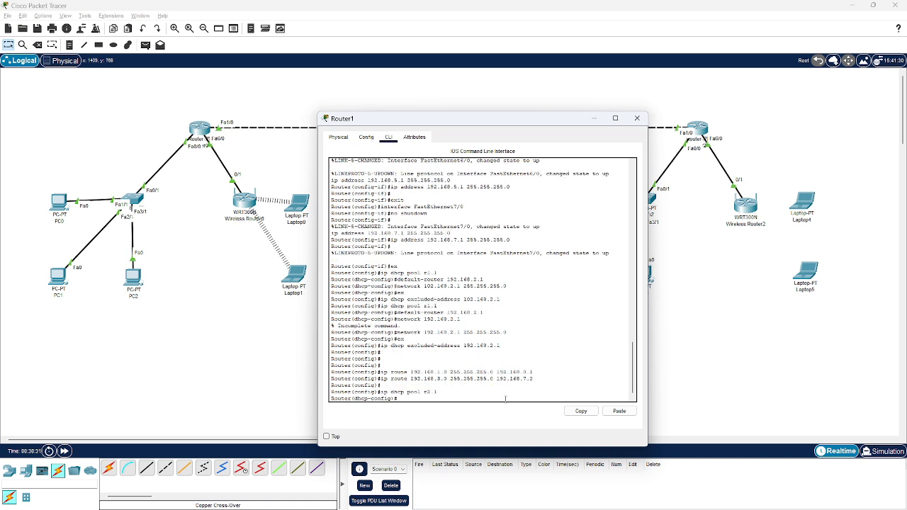
Give the r2.1 pool default router 192.168.5.1 and network 192.168.5.1 255.255.255.0, and leave DHCP configuration mode
type("default")
key("BackSpace")
key("Return")
key("Up")
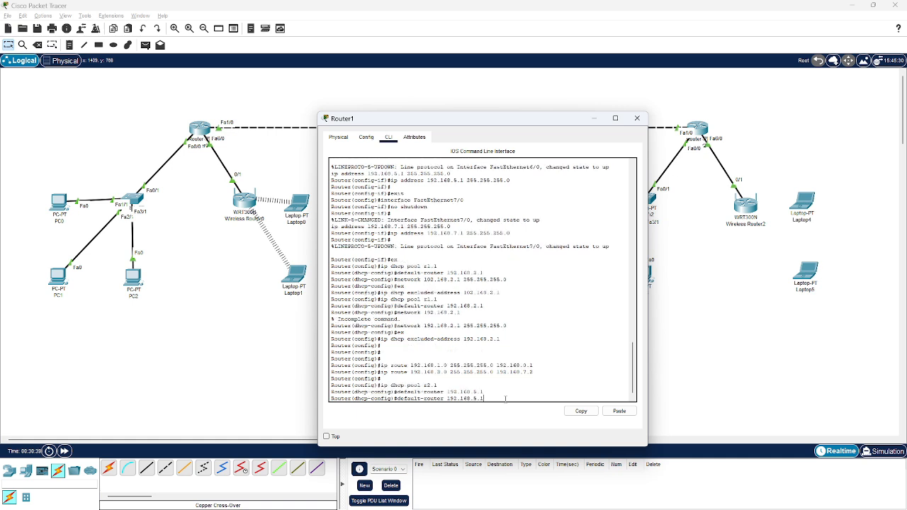
key("Return")
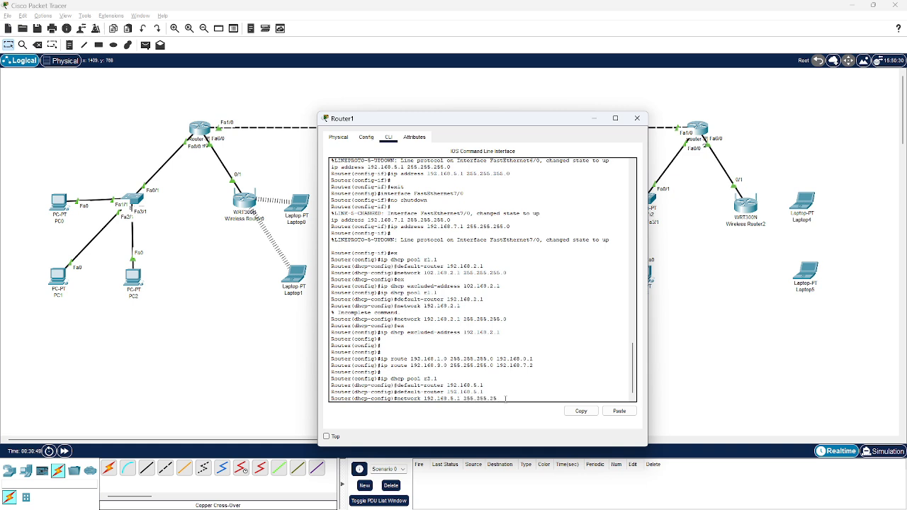
key("Return")
type("er(dhcp-config)#e")
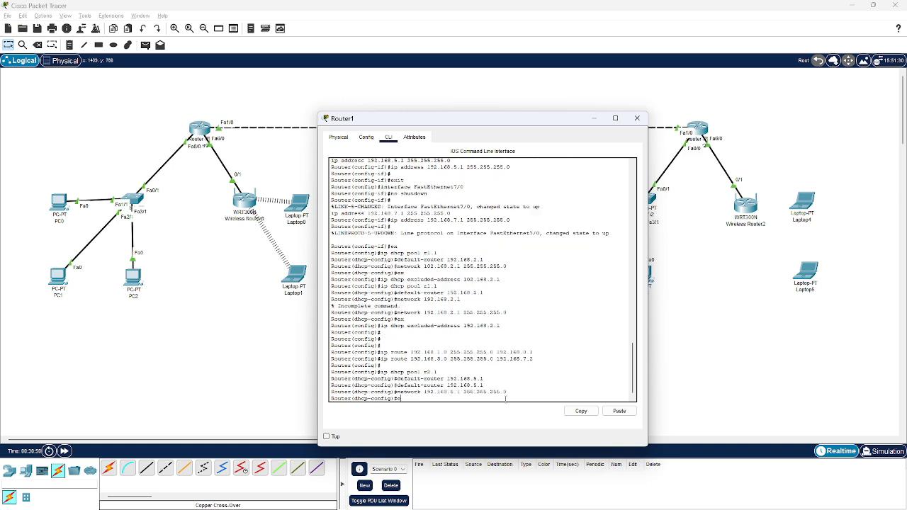
type("x")
key("Return")
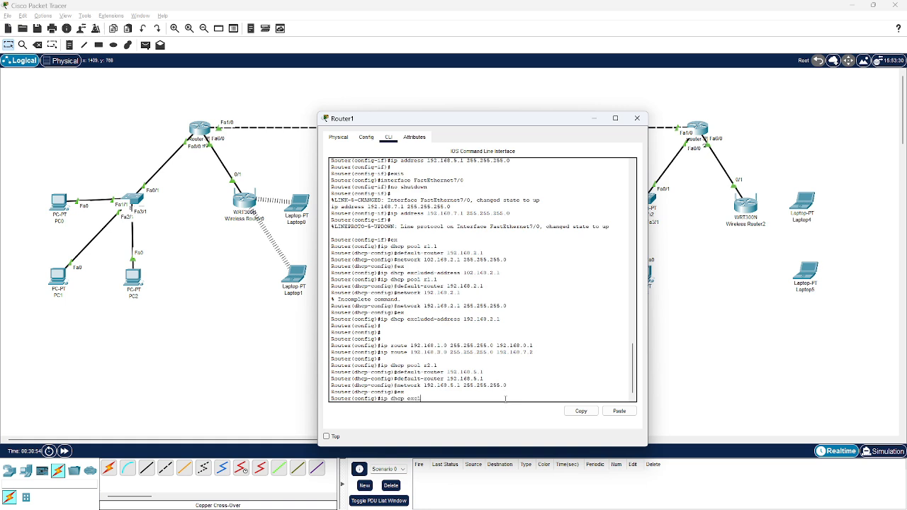
Exclude address 192.168.5.1 from DHCP on Router1 and close its window
type("ip dhcp excluded-add")
type("ress 192.168.5.1")
key("Return")
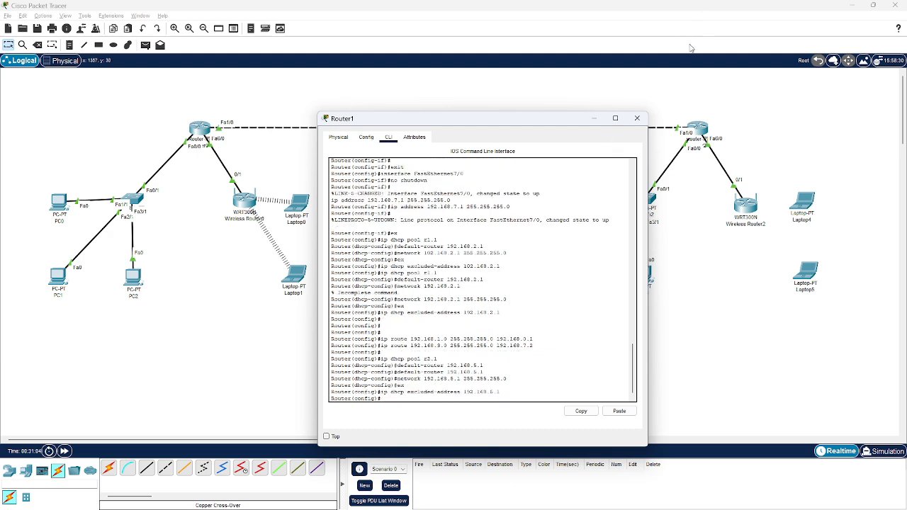
left_click(637, 117)
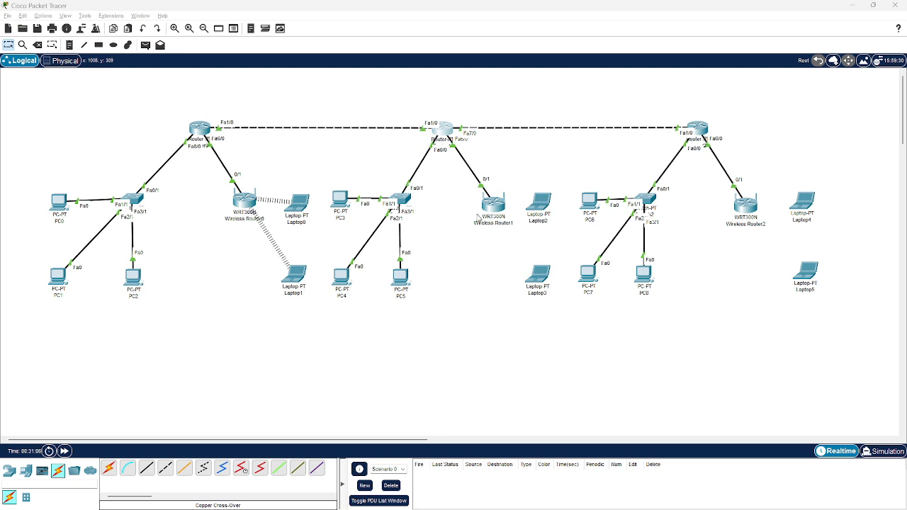
Disable the DHCP server on Wireless Router1, save the settings and close its window
left_click(489, 207)
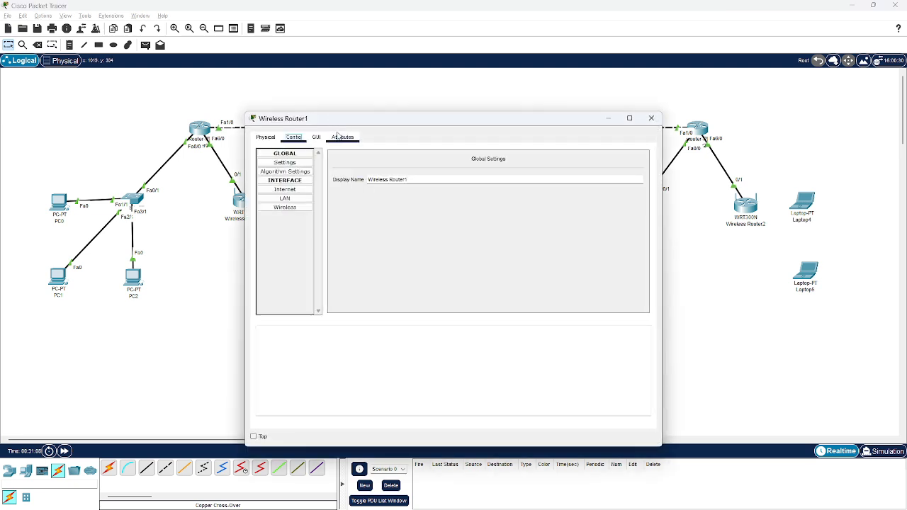
left_click(318, 139)
scroll(434, 337, "down", 2)
scroll(435, 337, "down", 1)
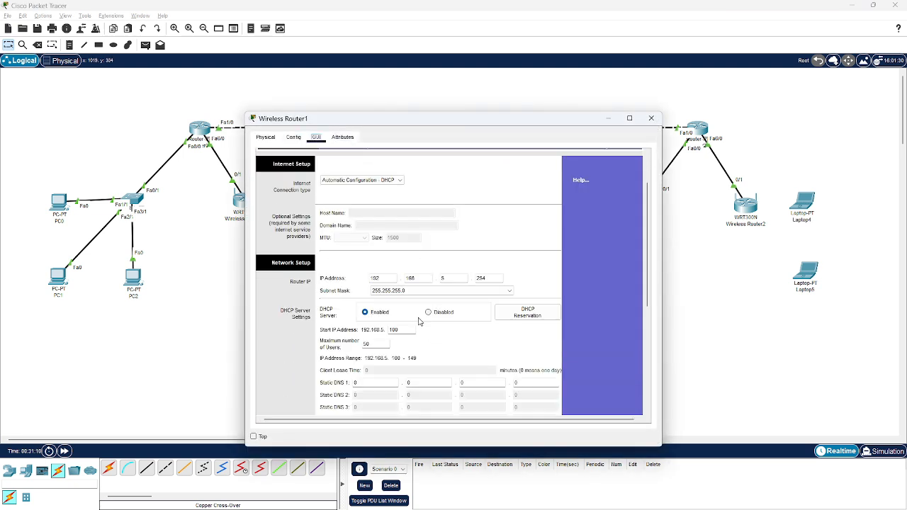
left_click(429, 312)
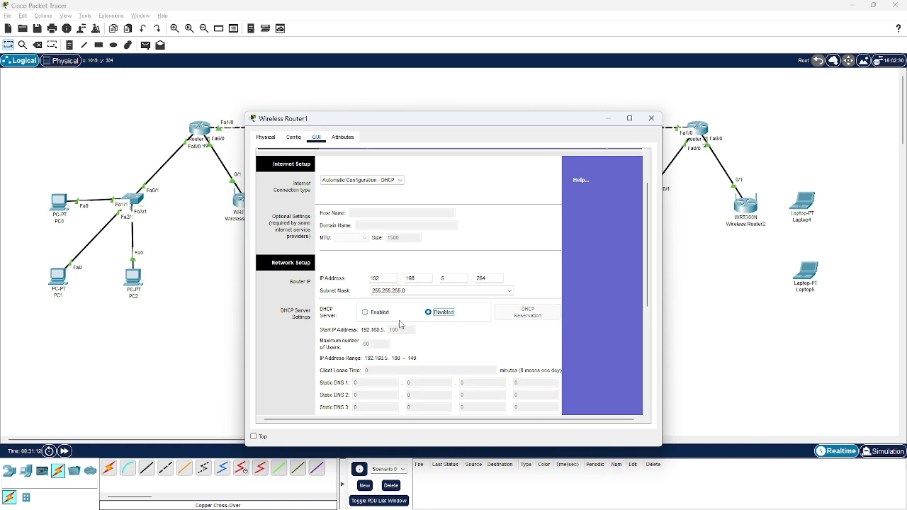
scroll(399, 341, "down", 5)
scroll(398, 342, "down", 3)
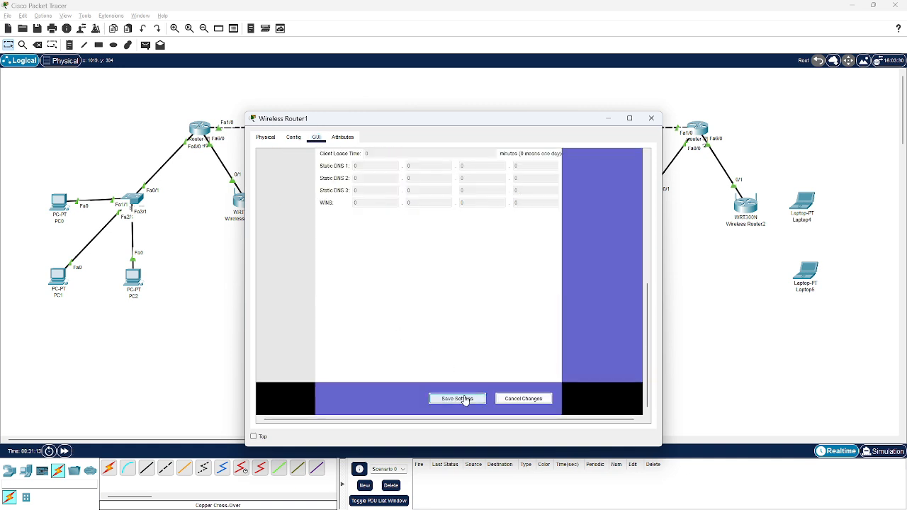
left_click(466, 396)
left_click(651, 117)
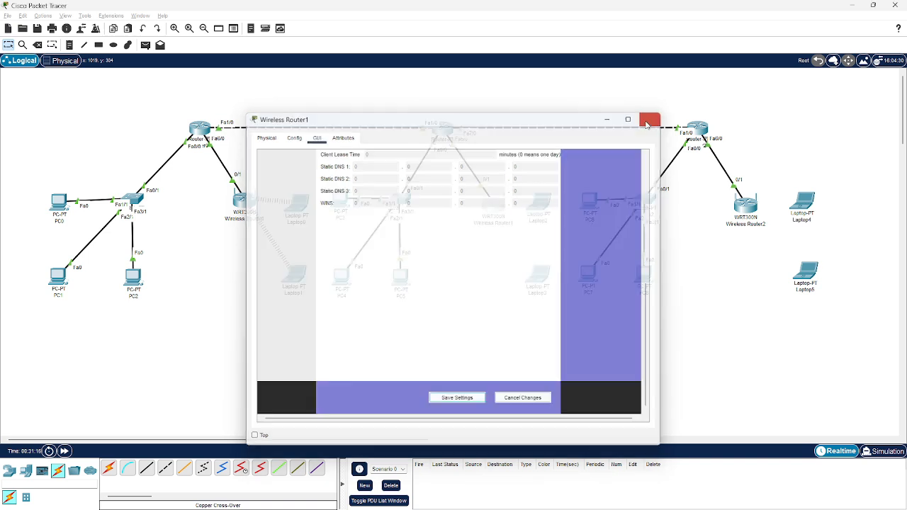
Replace Laptop2's wired network module with a WPC300N wireless module, power the laptop on and open its desktop applications
left_click(539, 204)
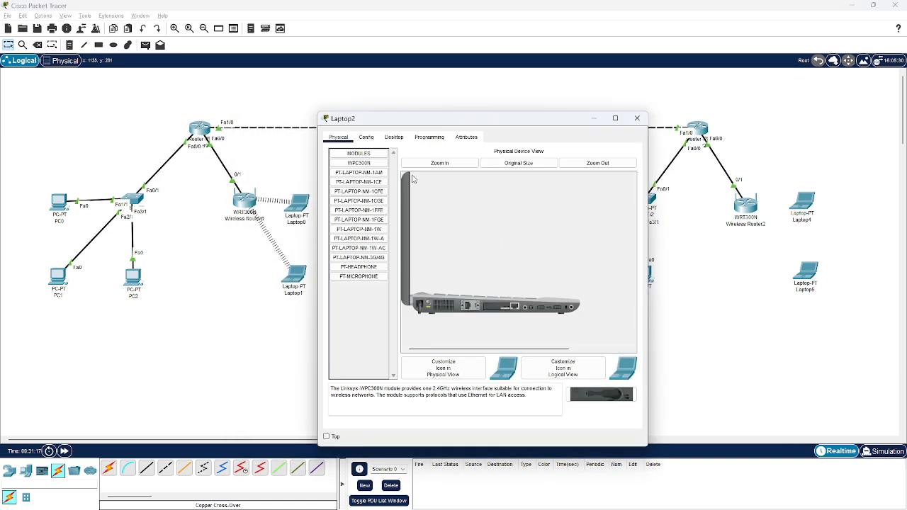
left_click(369, 165)
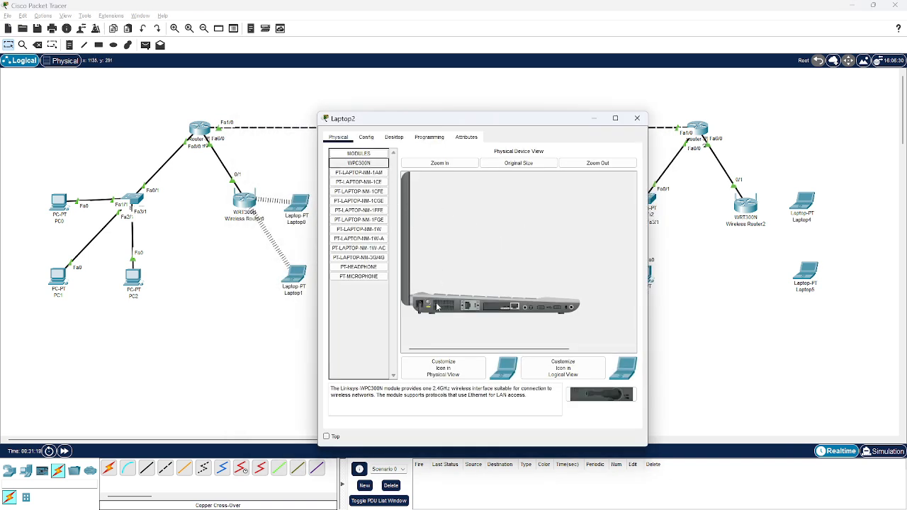
left_click_drag(489, 306, 348, 333)
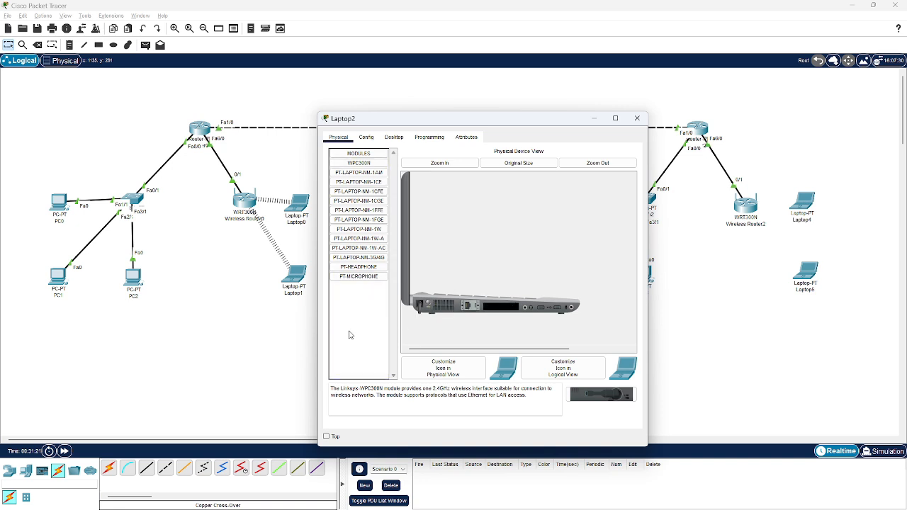
left_click_drag(358, 164, 497, 306)
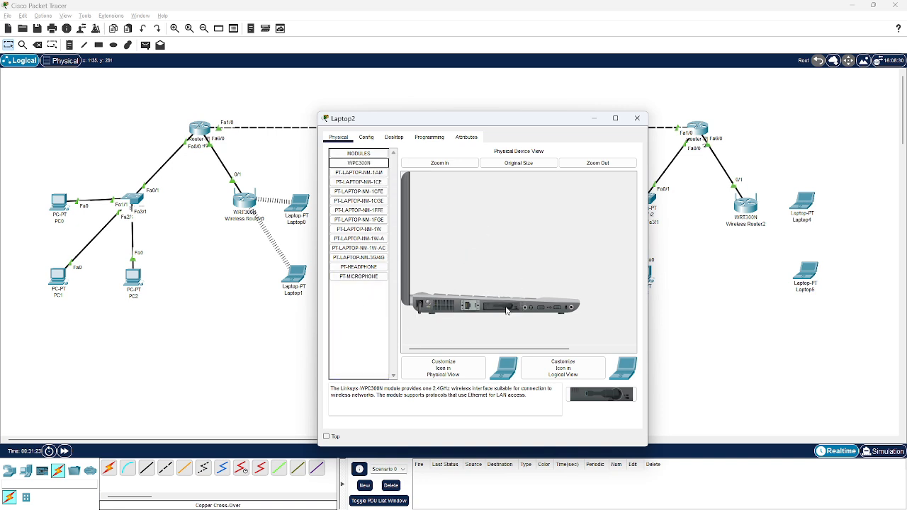
left_click(393, 137)
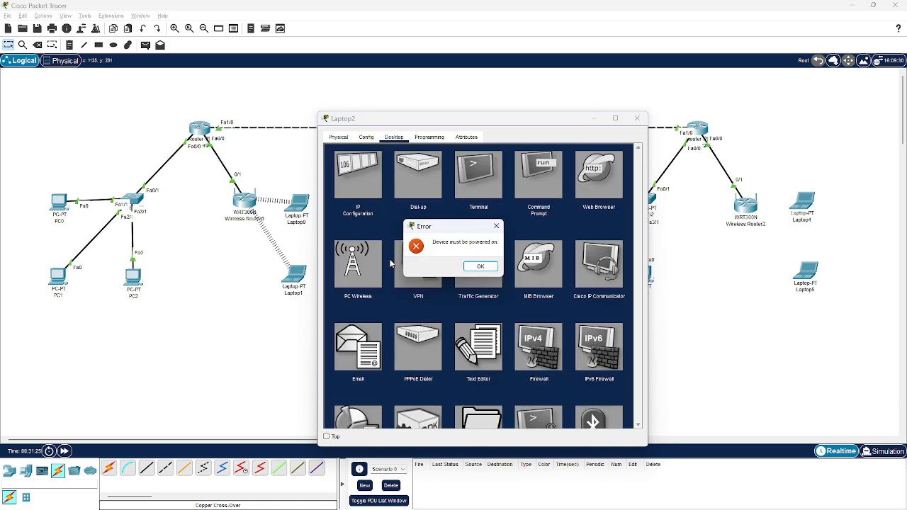
left_click(481, 267)
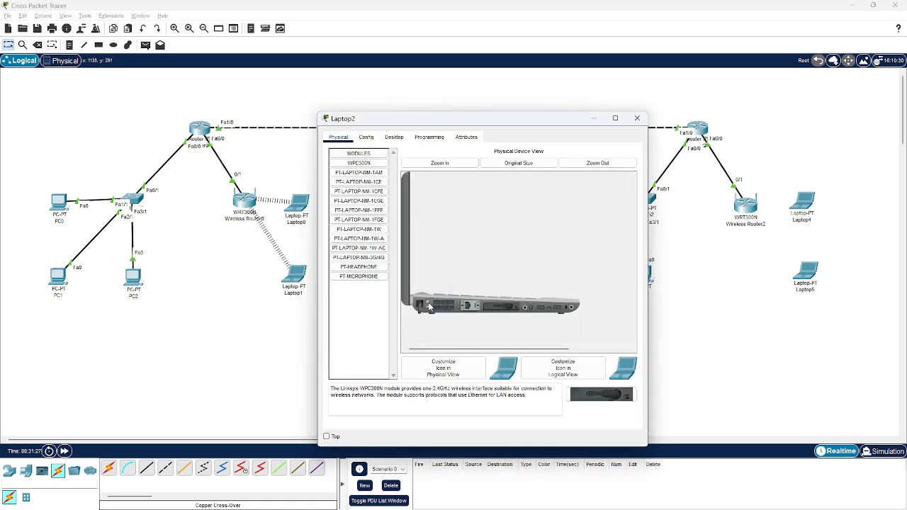
left_click(394, 137)
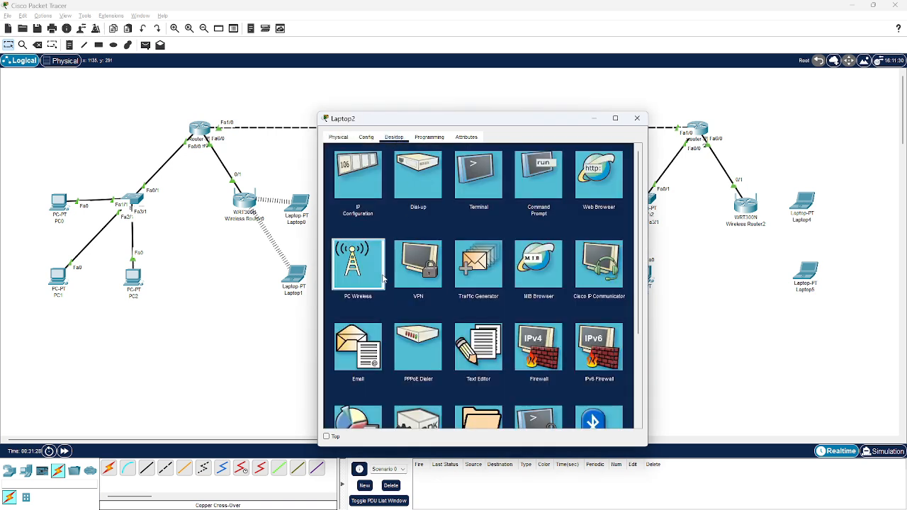
Connect Laptop2 to Wireless Router1's secured wireless network, entering the pre-shared key, and close the wireless utility
left_click(383, 280)
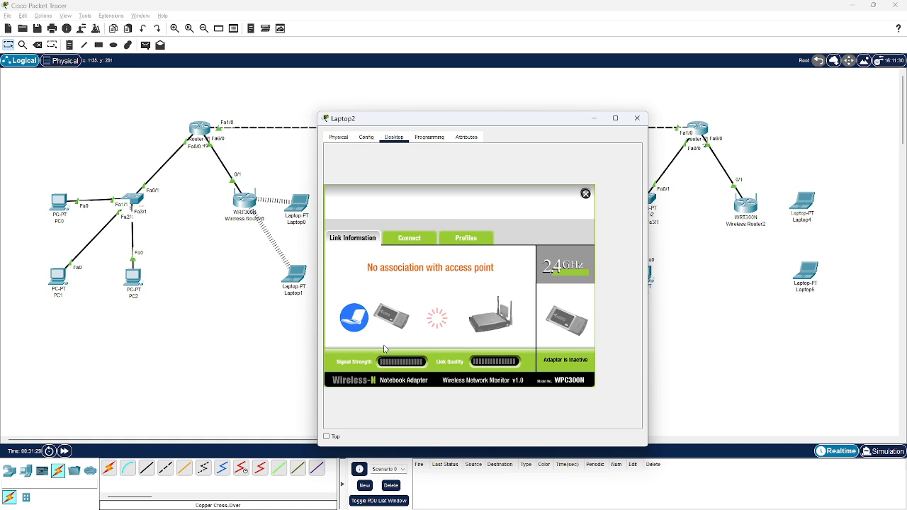
left_click(415, 240)
left_click(460, 340)
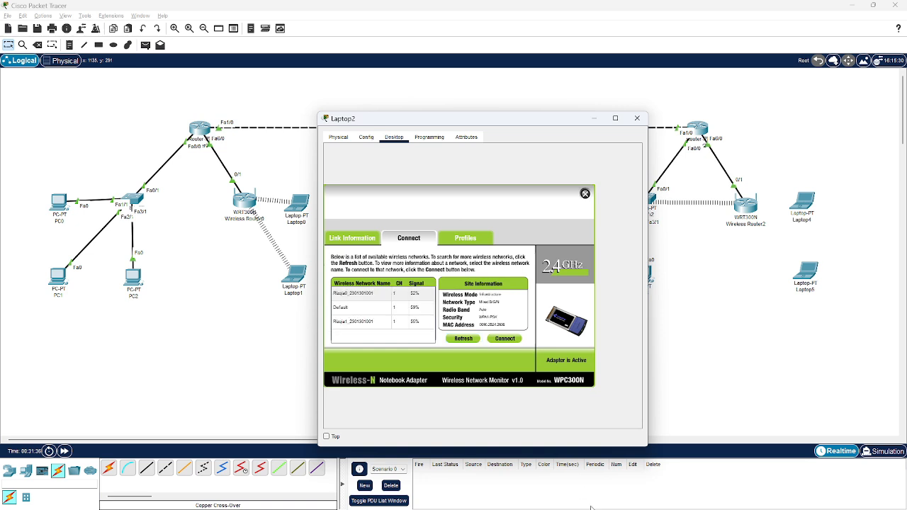
left_click(388, 321)
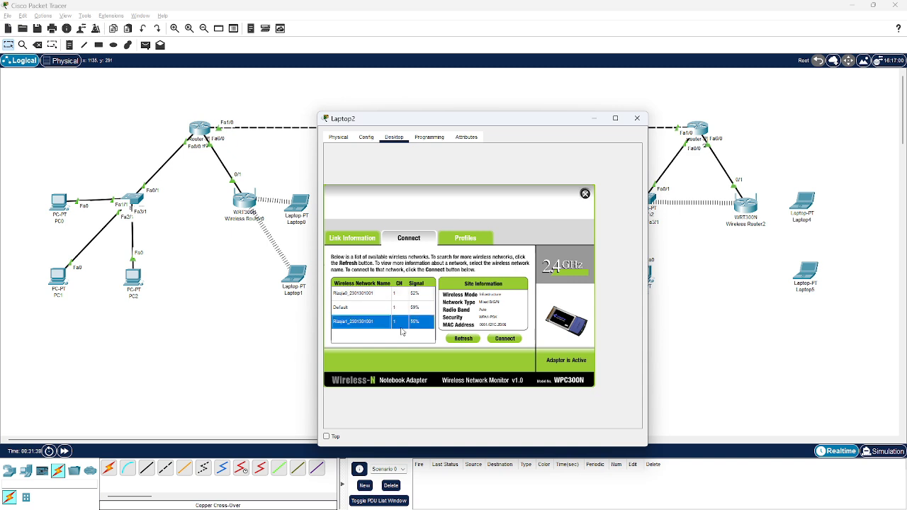
left_click(518, 342)
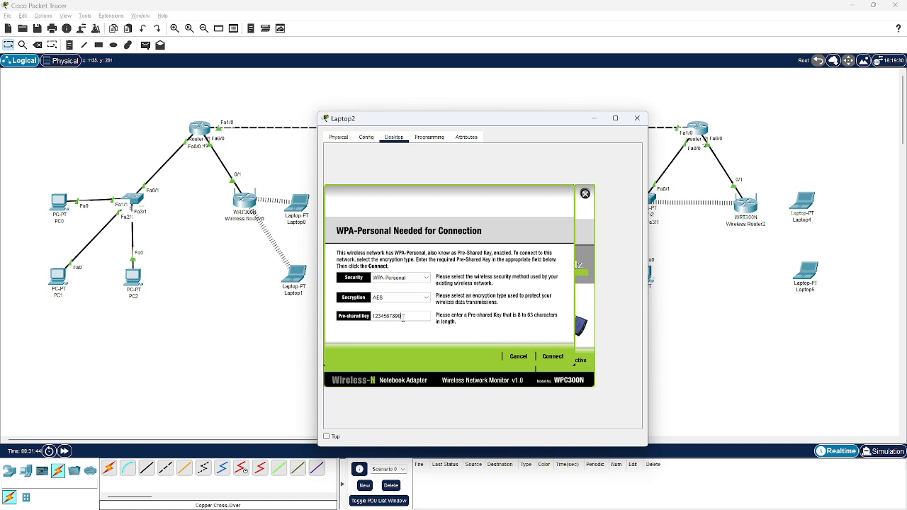
left_click(551, 357)
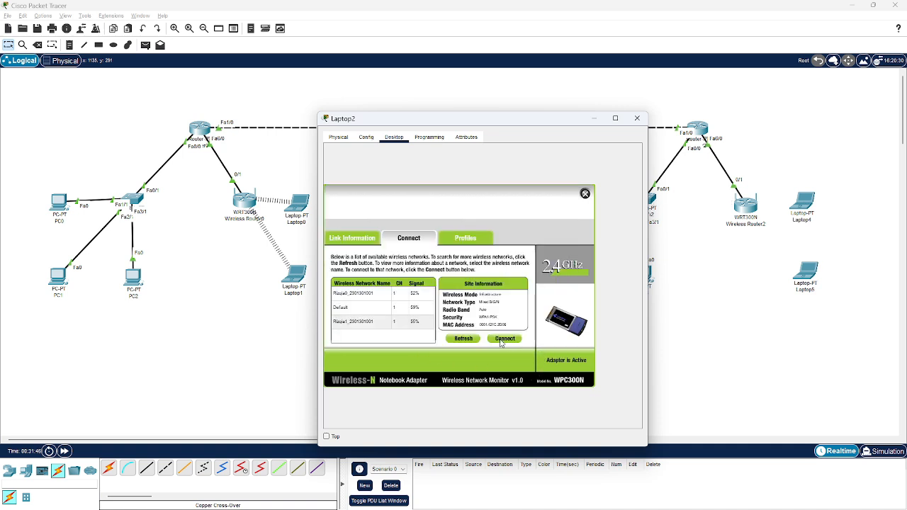
left_click(585, 194)
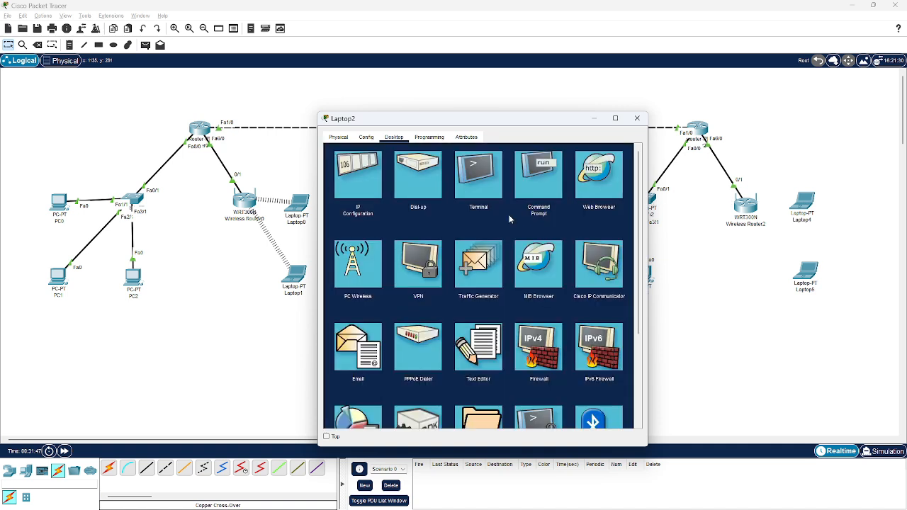
Check Laptop2's DHCP-assigned IP configuration and close its window
left_click(281, 156)
left_click(539, 204)
left_click(356, 207)
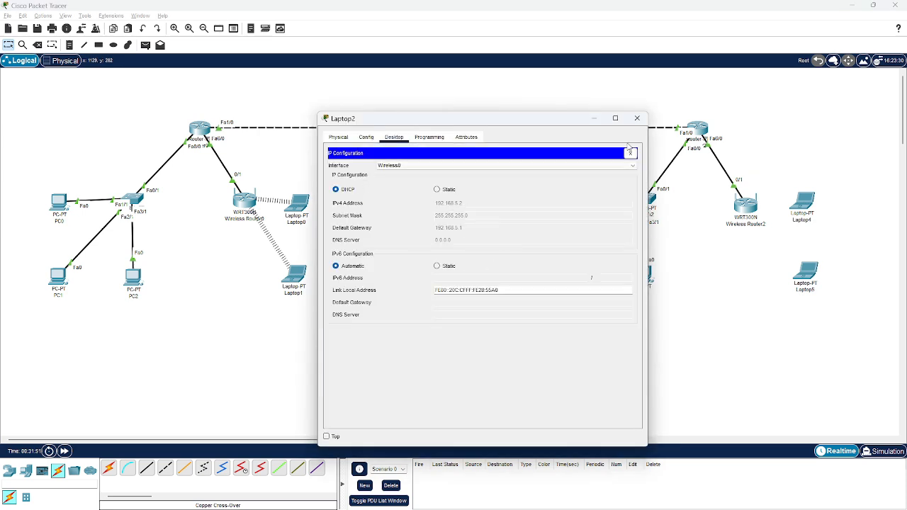
left_click(637, 118)
left_click(543, 271)
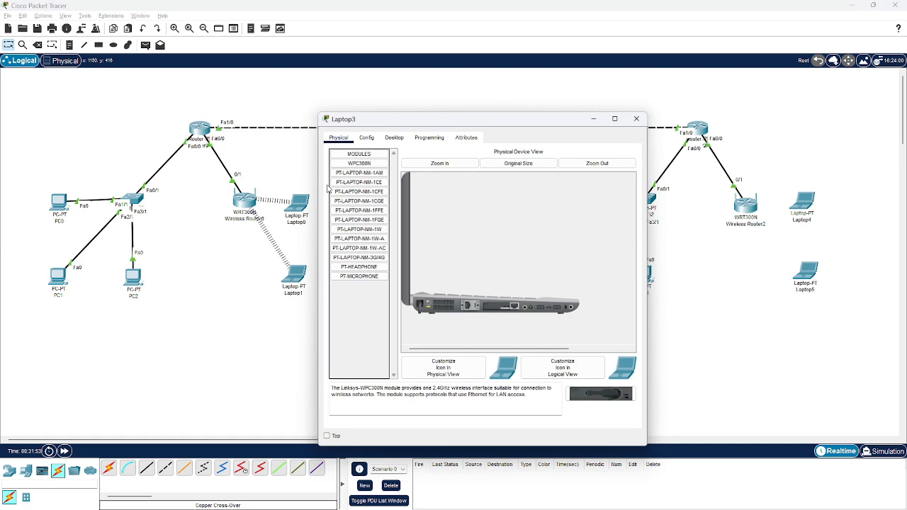
left_click(394, 137)
left_click(369, 183)
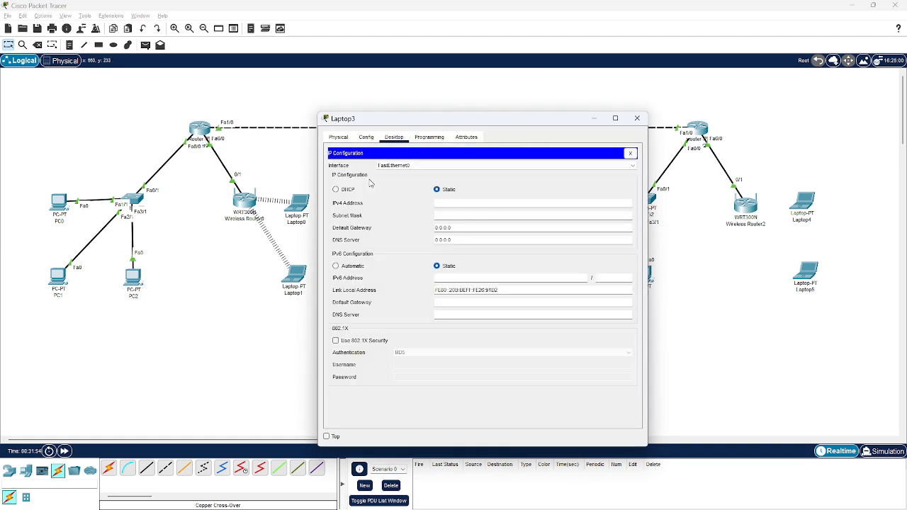
left_click(630, 153)
left_click(358, 270)
left_click(523, 266)
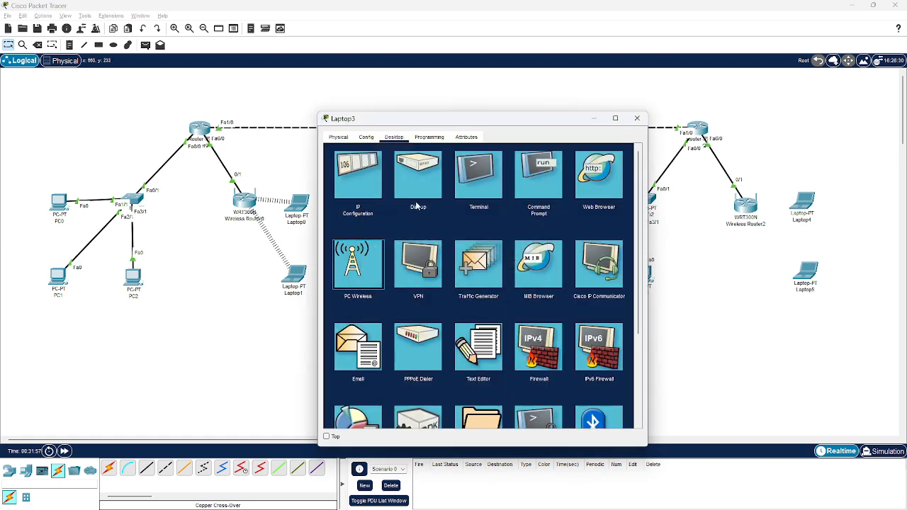
Replace Laptop3's wired network module with a WPC300N wireless module
left_click(338, 136)
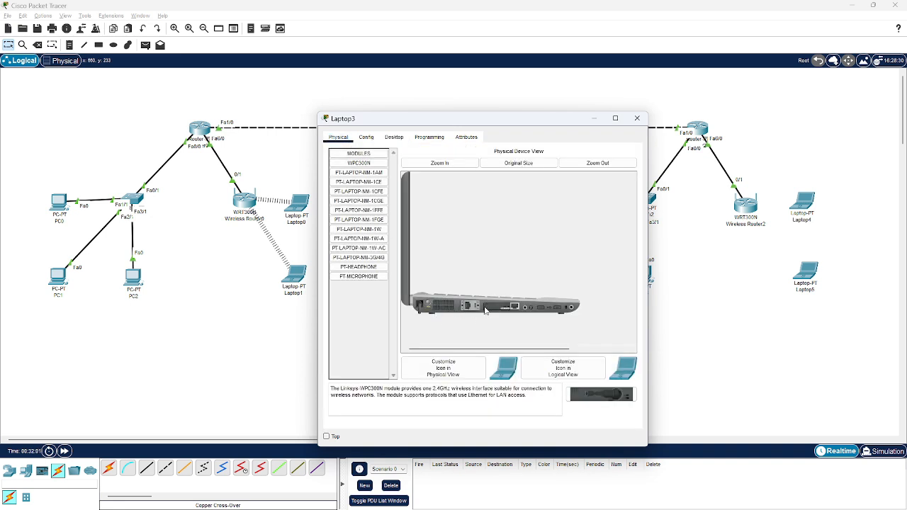
left_click_drag(486, 308, 375, 220)
left_click_drag(359, 163, 496, 308)
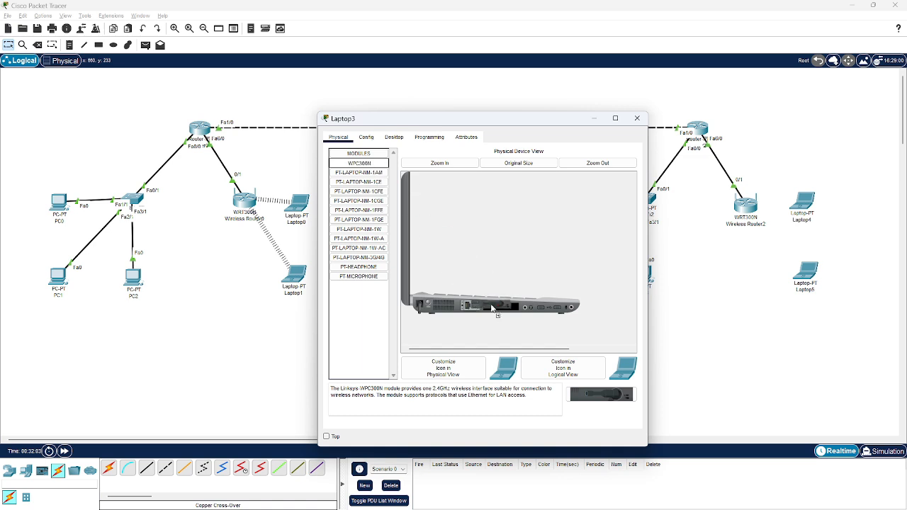
Connect Laptop3 to Wireless Router1's secured network with the pre-shared key, check its IP configuration and close its window
left_click(394, 137)
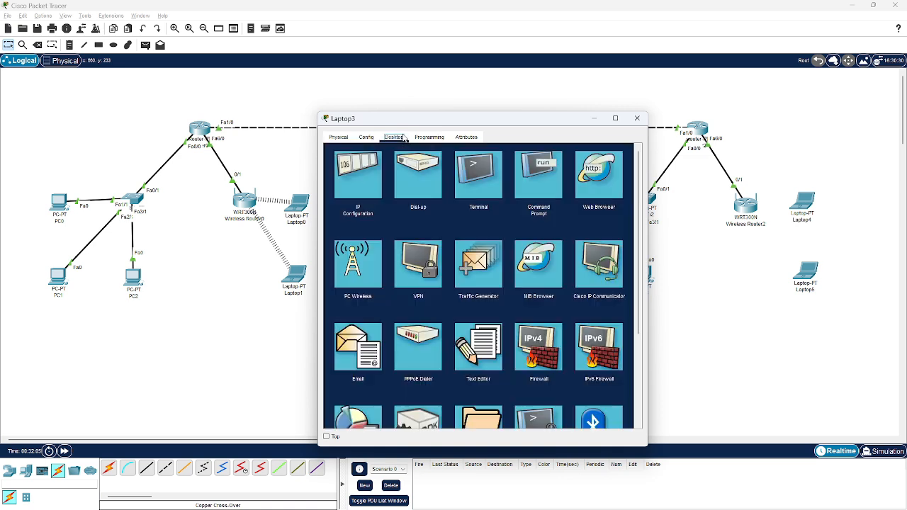
left_click(377, 252)
left_click(424, 239)
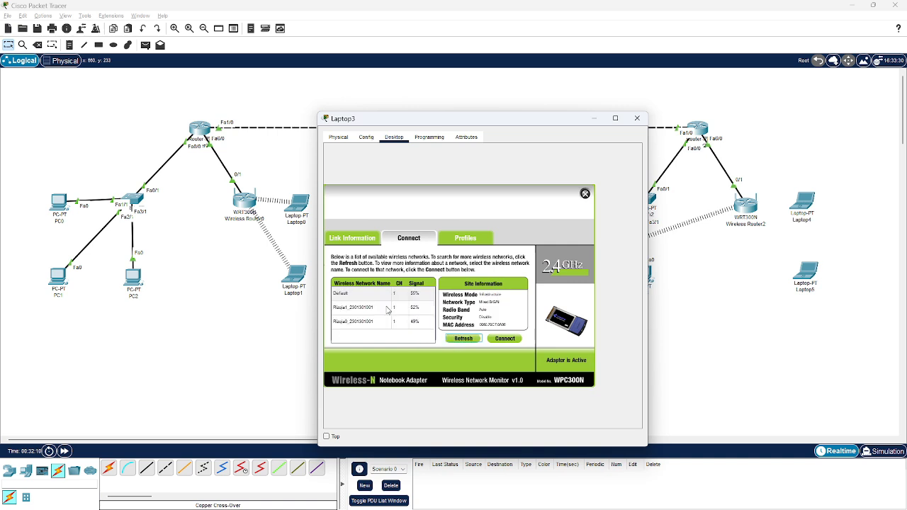
left_click(383, 307)
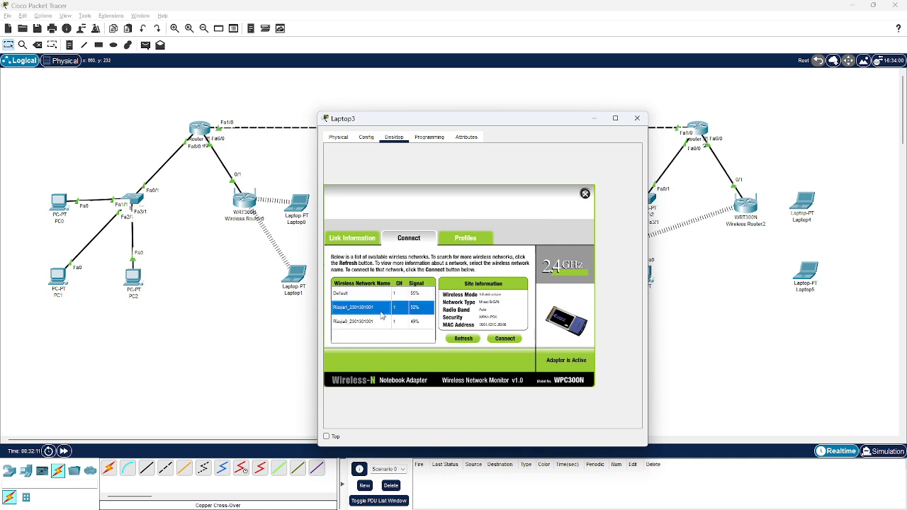
left_click(504, 338)
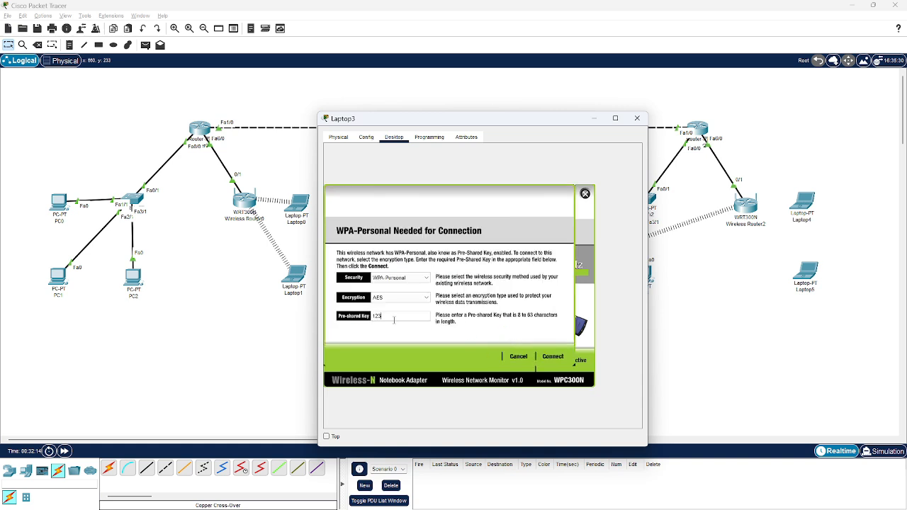
left_click(556, 357)
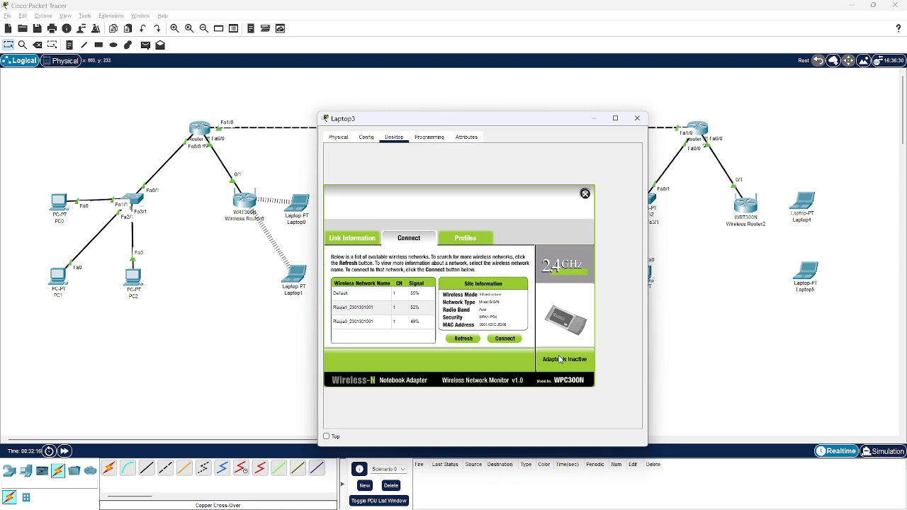
left_click(585, 195)
left_click(381, 185)
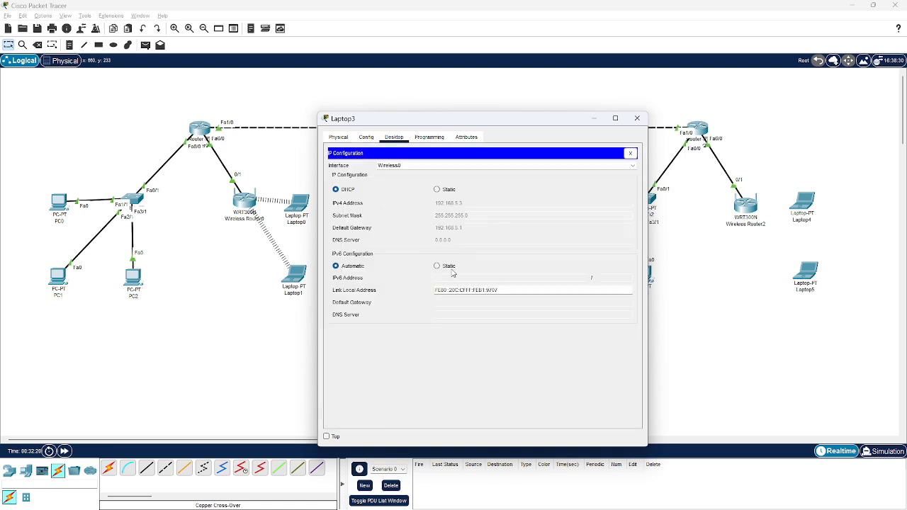
left_click(635, 122)
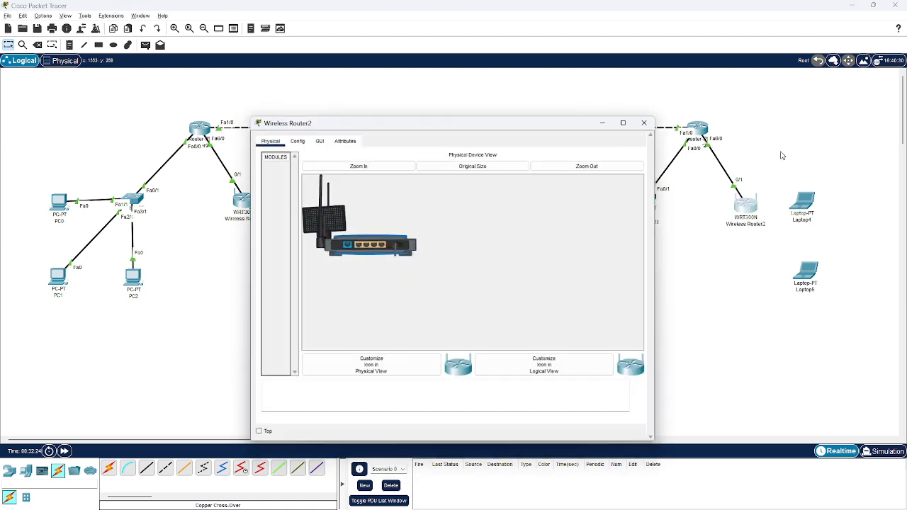
Set Wireless Router2's LAN IPv4 address to 192.168.6.254, keeping the default subnet mask
left_click(293, 139)
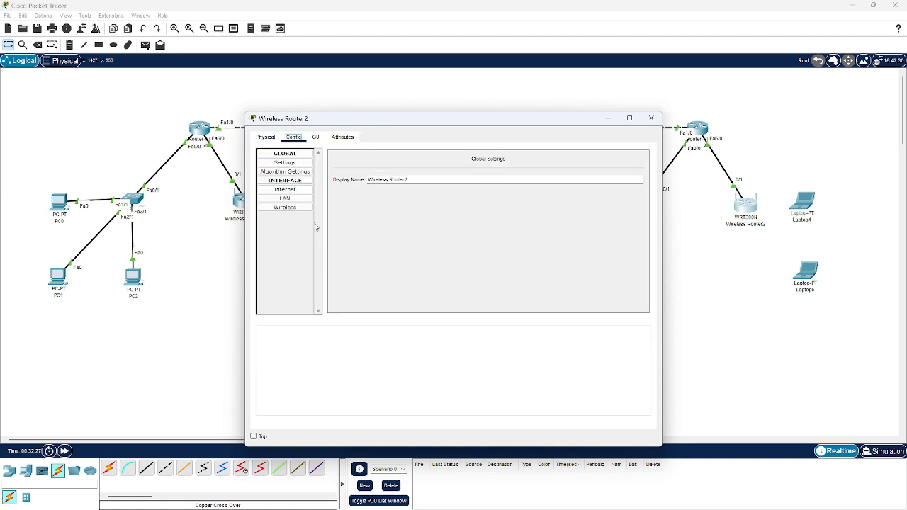
left_click(284, 198)
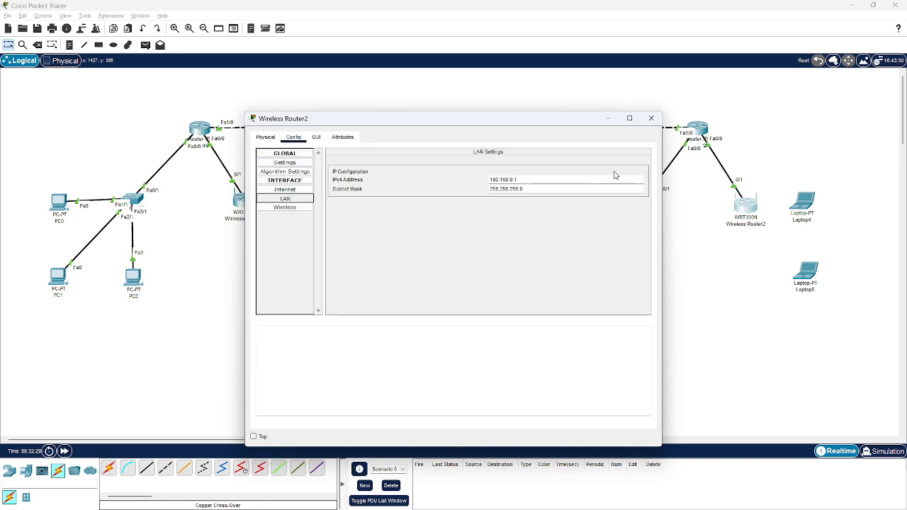
key("BackSpace")
key("BackSpace")
key("BackSpace")
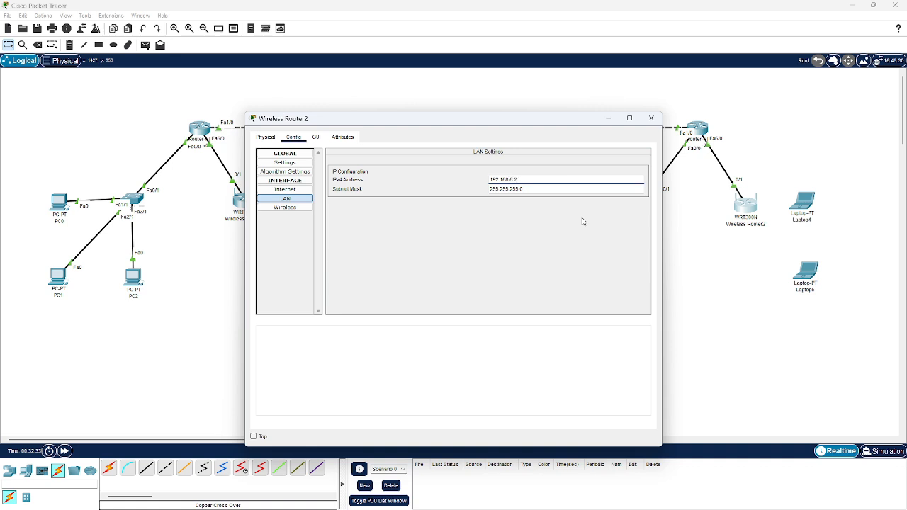
key("Tab")
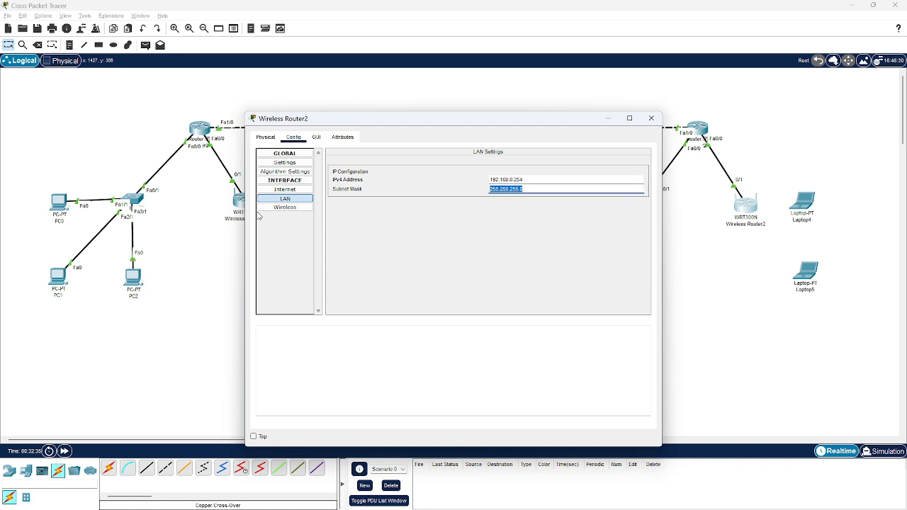
key("Tab")
Set Wireless Router2's SSID to the owner's name with suffix 2 and ID number, and its channel to 1 - 2.412GHz
left_click(285, 207)
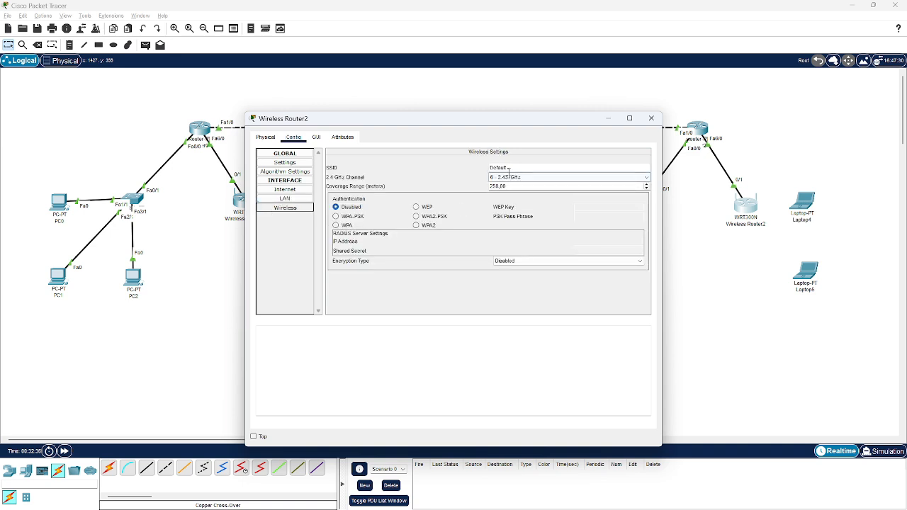
left_click_drag(507, 168, 489, 168)
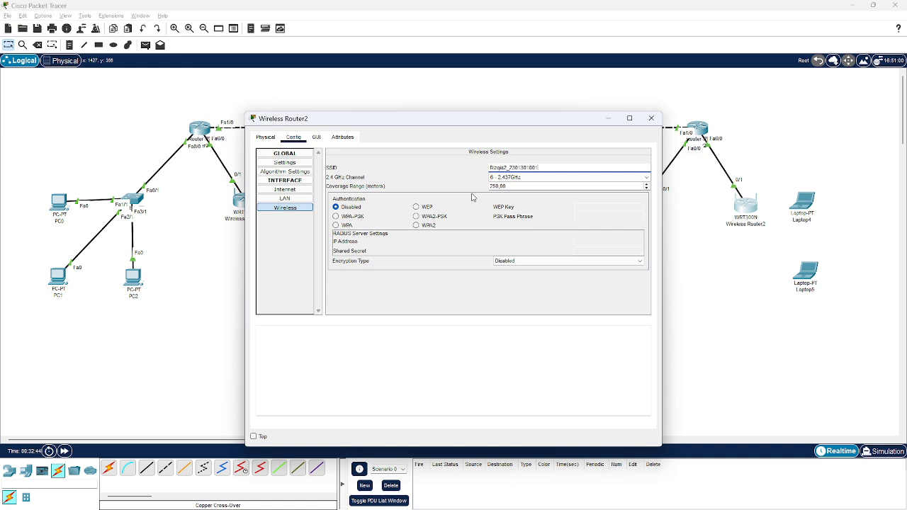
left_click(503, 177)
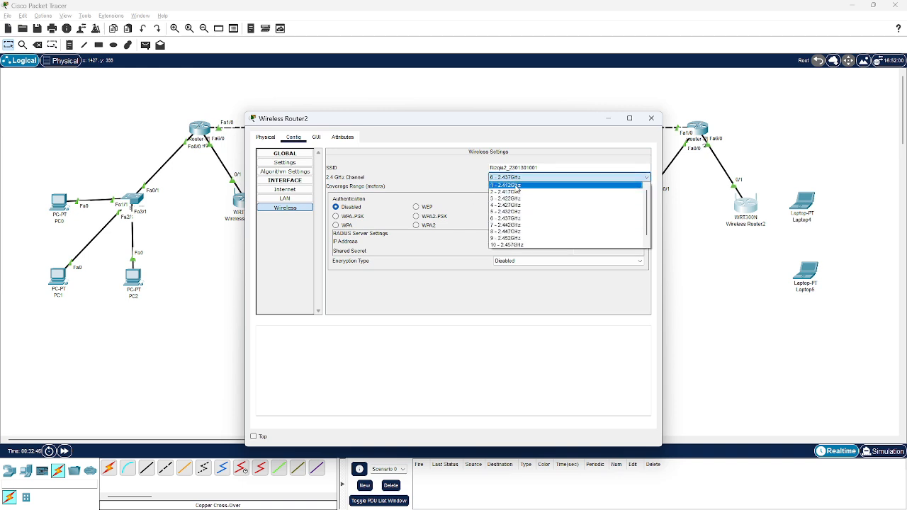
left_click(517, 186)
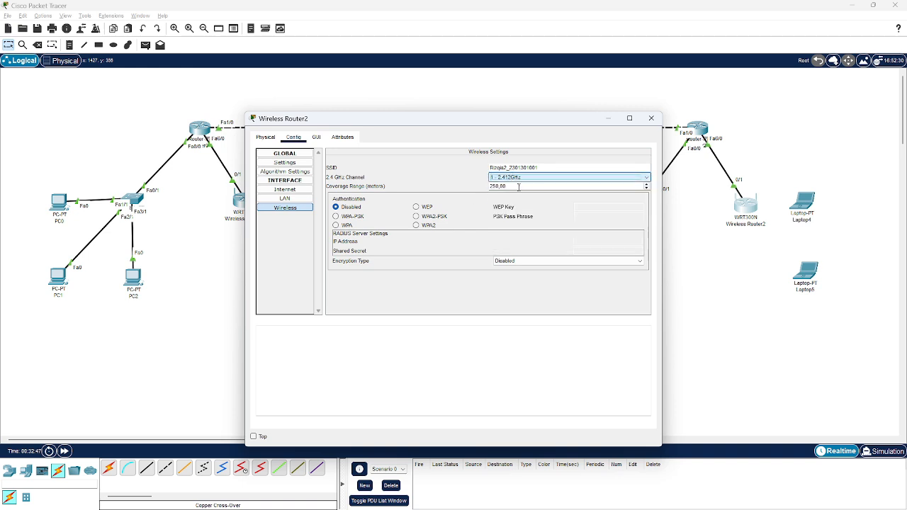
Secure Wireless Router2 with WPA-PSK authentication, enter the PSK pass phrase and close its window
left_click(336, 216)
left_click(586, 216)
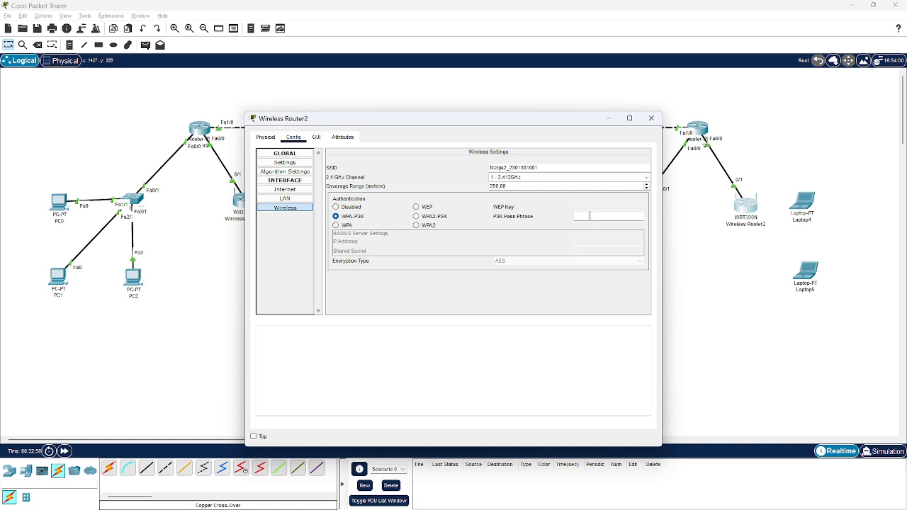
type("1234567890")
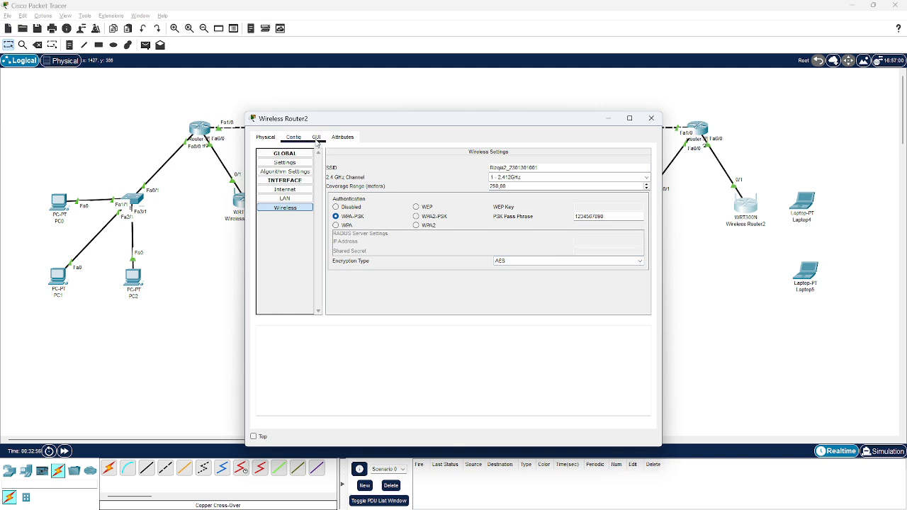
left_click(651, 117)
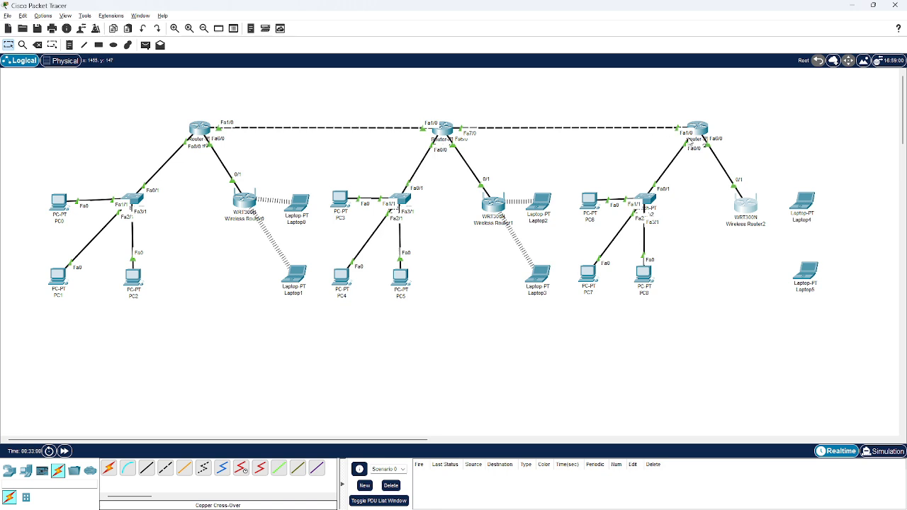
Create DHCP pool r2.1 on Router2 with default router 192.168.6.1 and network 192.168.6.1 255.255.255.0
left_click(699, 130)
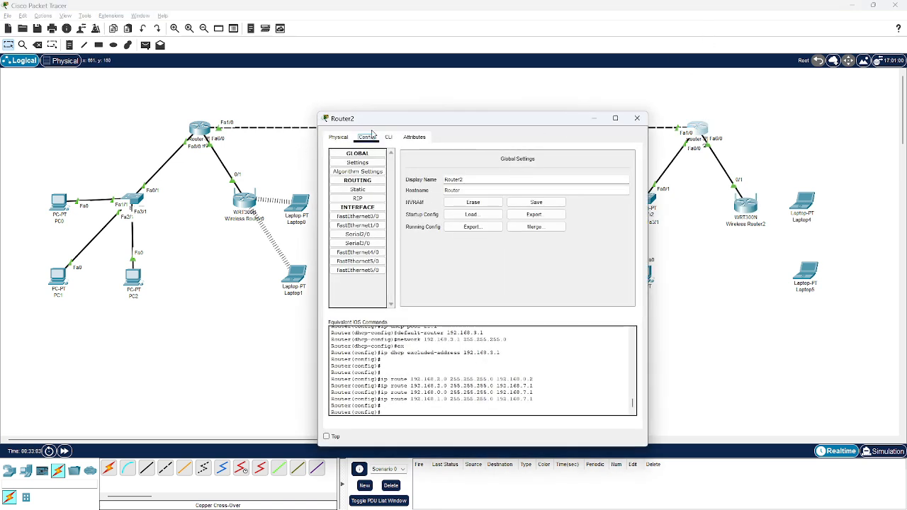
left_click(389, 137)
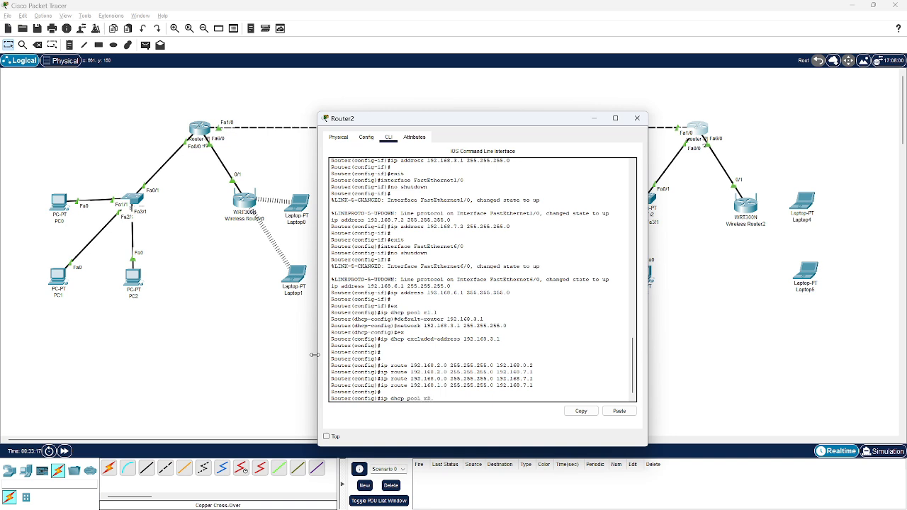
key("Return")
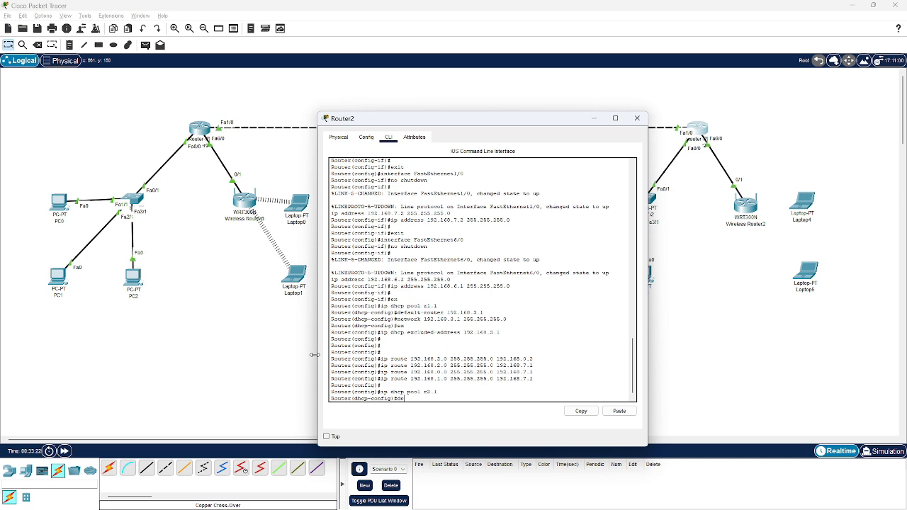
type("default-router 192.168.6.1")
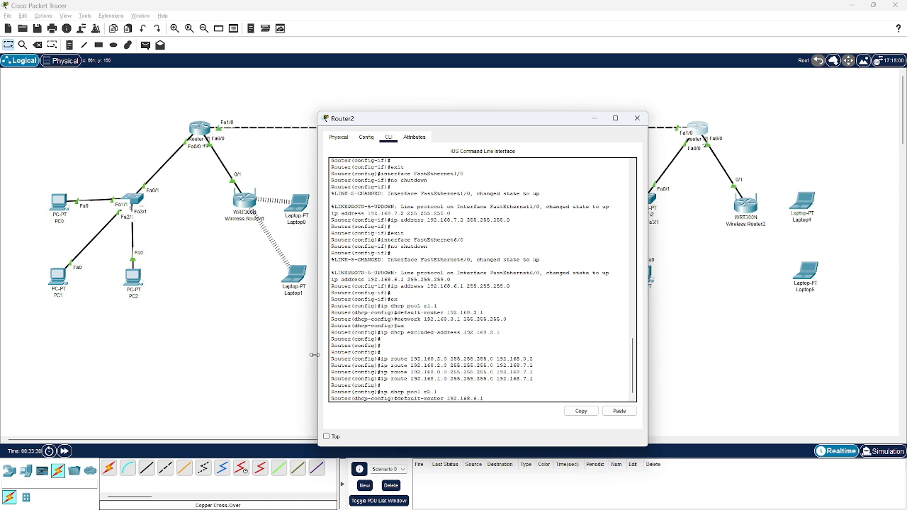
key("Return")
type("nfig)#n")
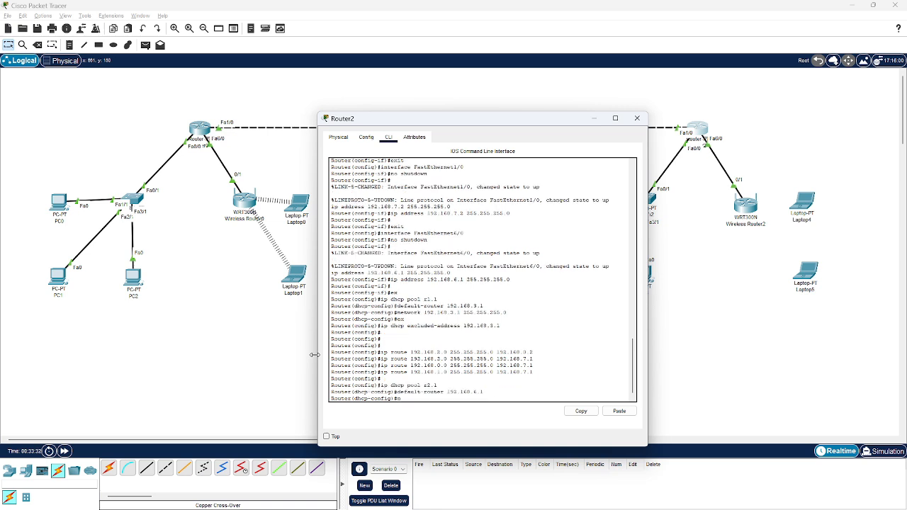
type("etwork 192.168.6.1 255.255.255.0")
key("Return")
type("ex")
key("Return")
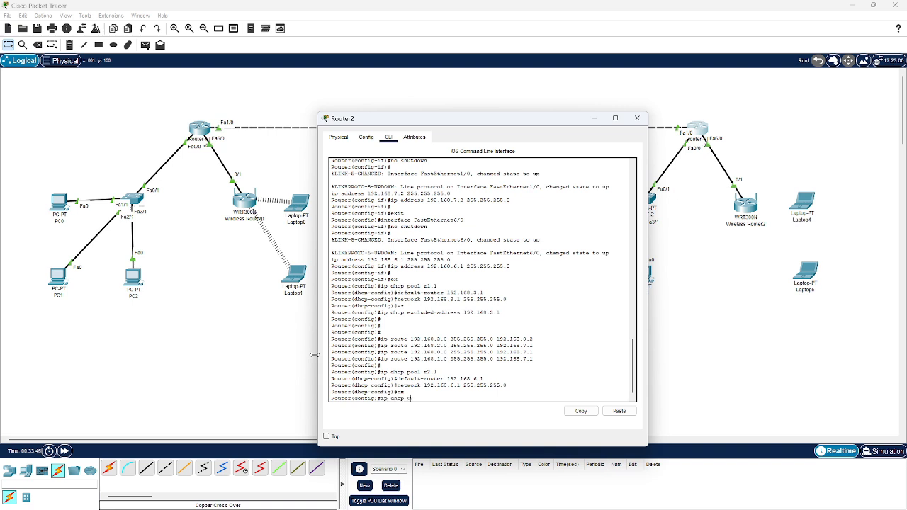
Exclude address 192.168.6.1 from DHCP assignment on Router2 and close its window
type("ip dhcp excluded-address 192.1678")
key("Return")
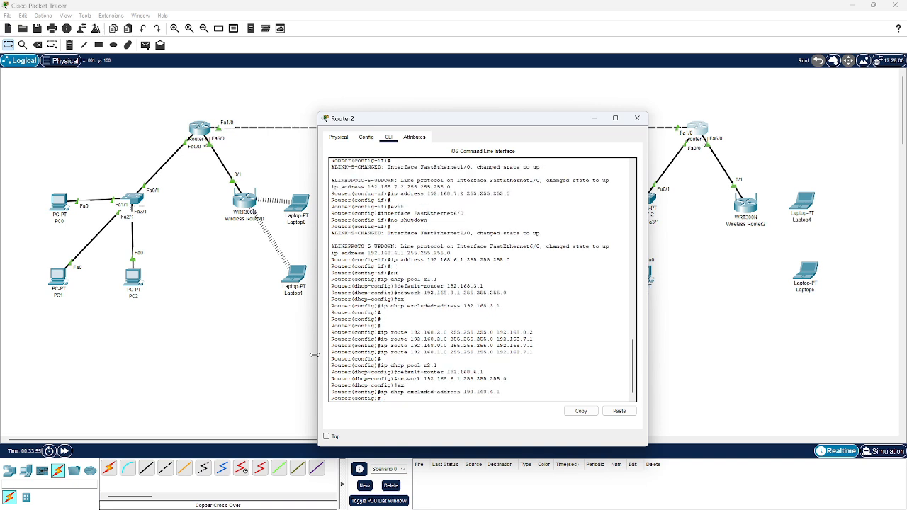
left_click(637, 119)
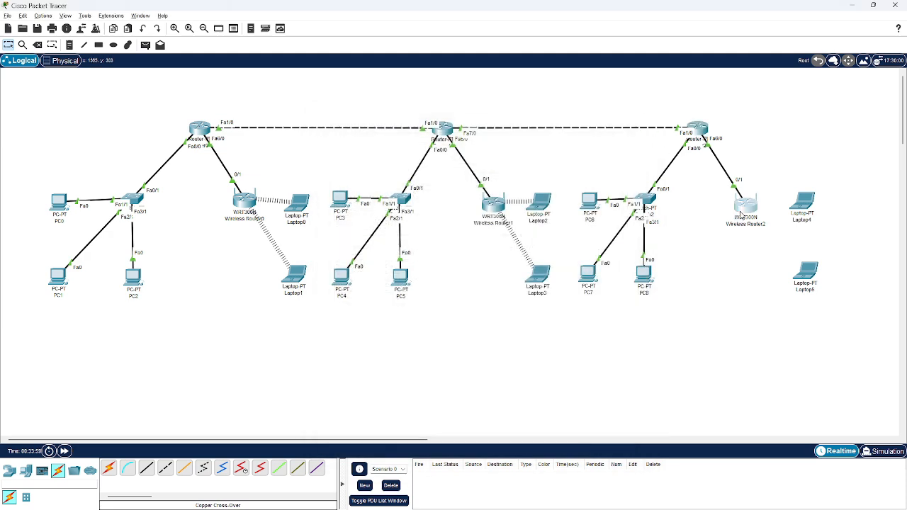
Disable the DHCP server on Wireless Router2, save the settings and close its window
left_click(253, 190)
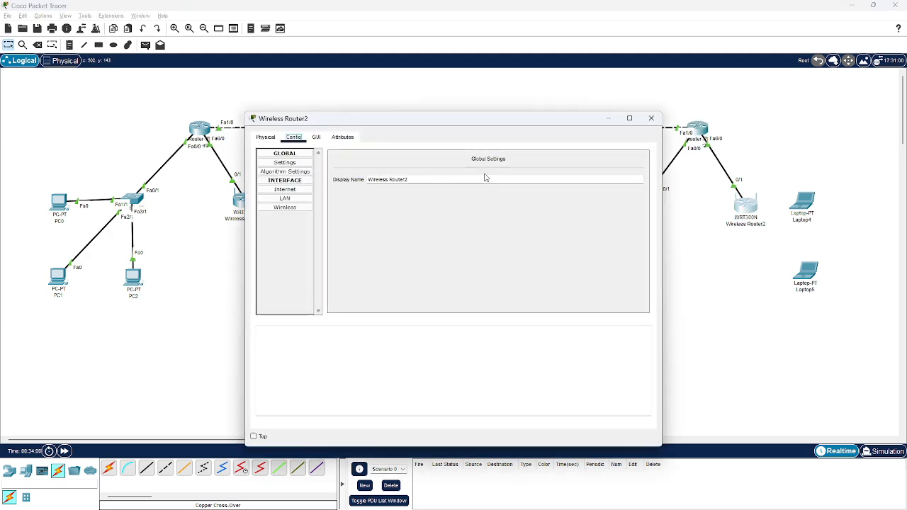
left_click(316, 137)
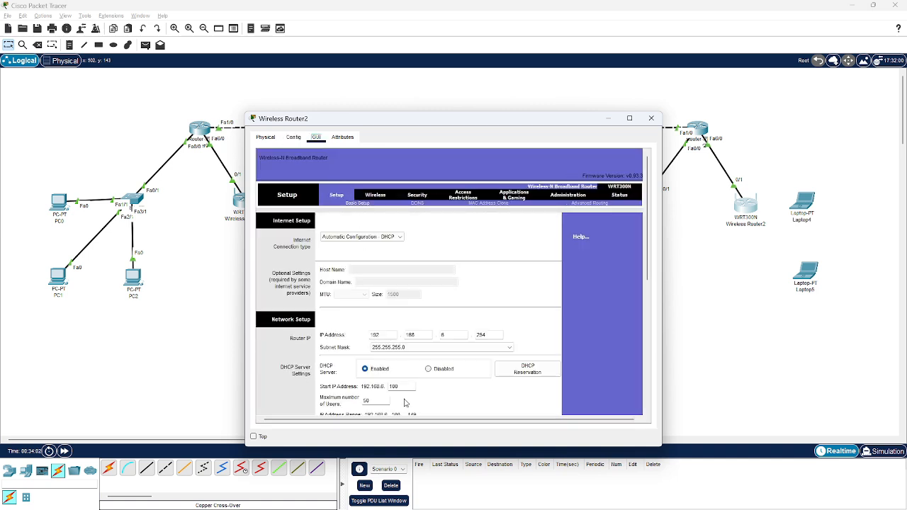
left_click(428, 369)
scroll(428, 373, "down", 10)
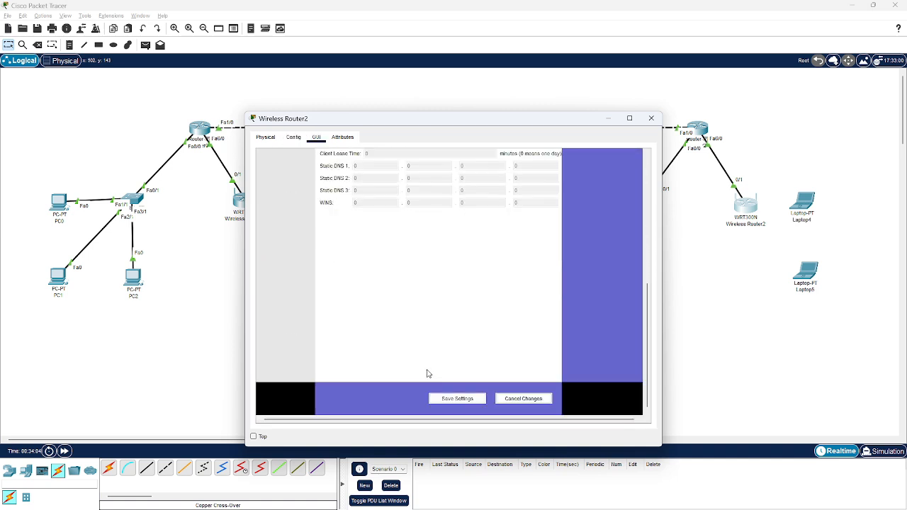
left_click(460, 399)
left_click(651, 118)
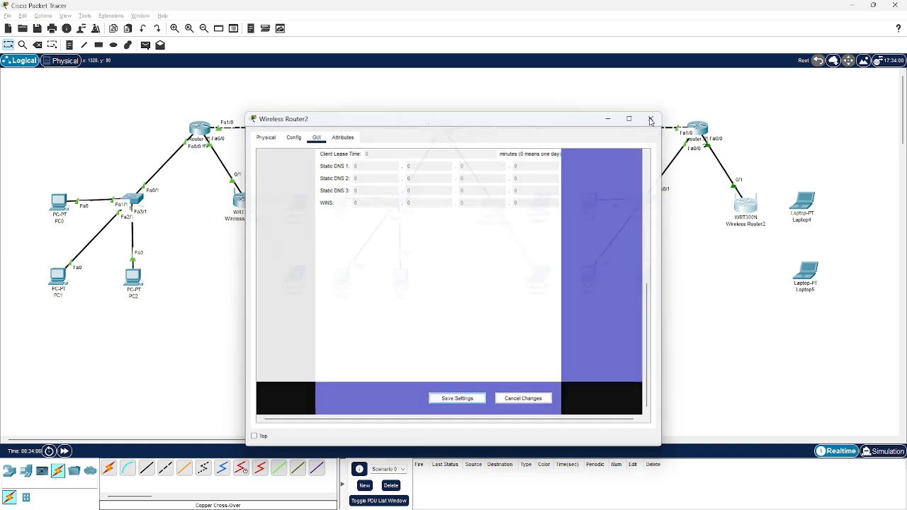
Replace Laptop4's wired network module with the WPC300N wireless module
left_click(812, 203)
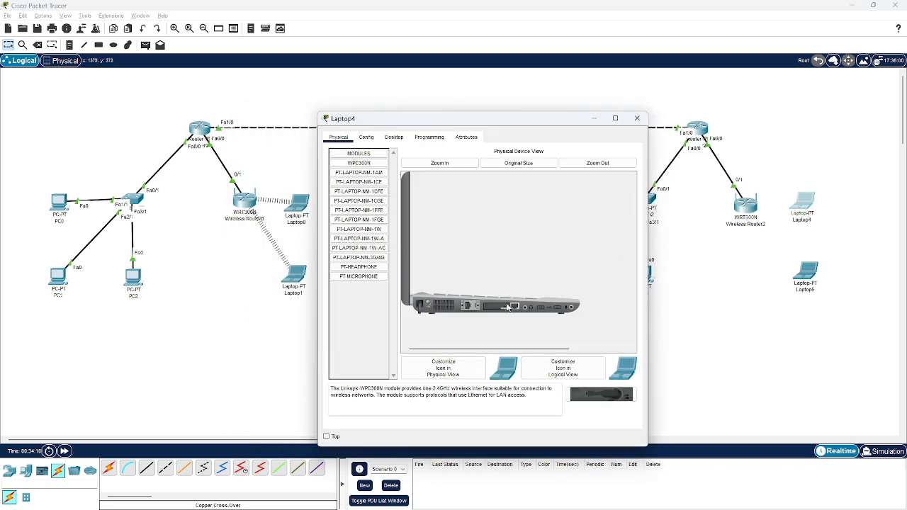
left_click_drag(428, 306, 399, 339)
left_click_drag(358, 163, 489, 306)
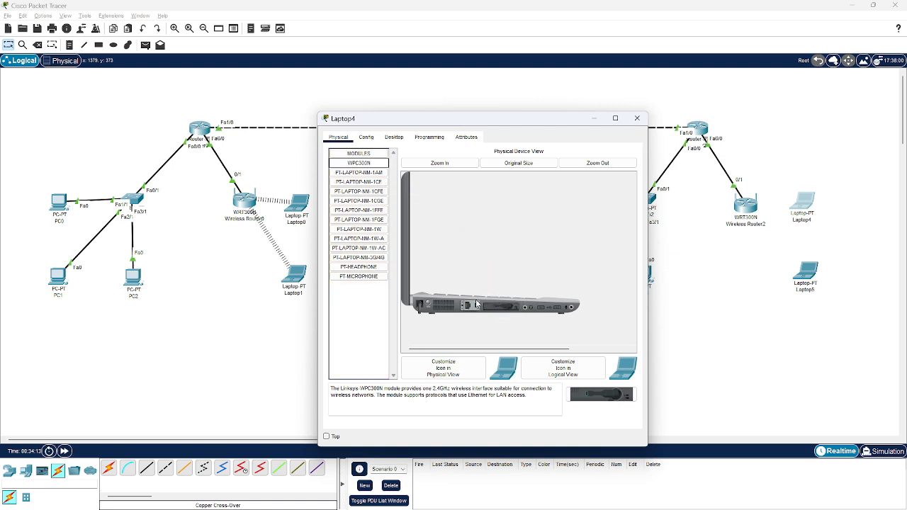
Connect Laptop4 to Wireless Router2's secured network, entering the pre-shared key
left_click(394, 138)
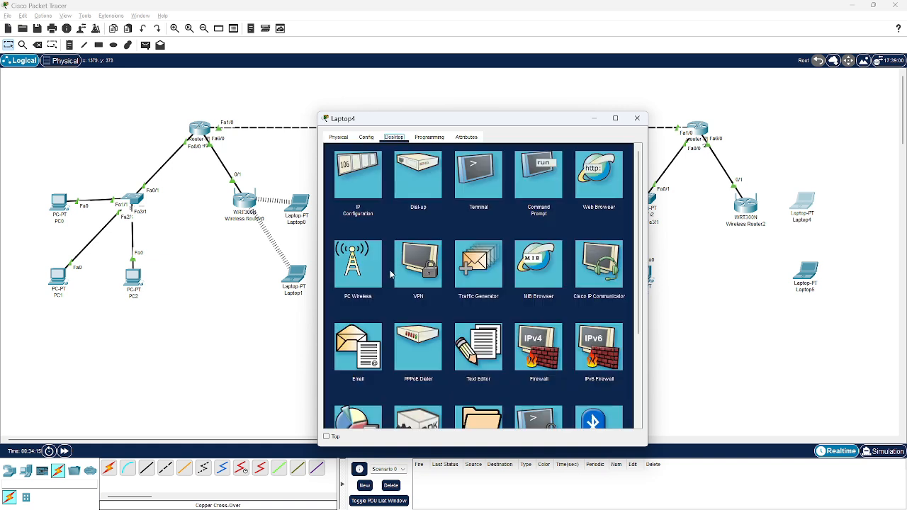
left_click(386, 274)
left_click(393, 237)
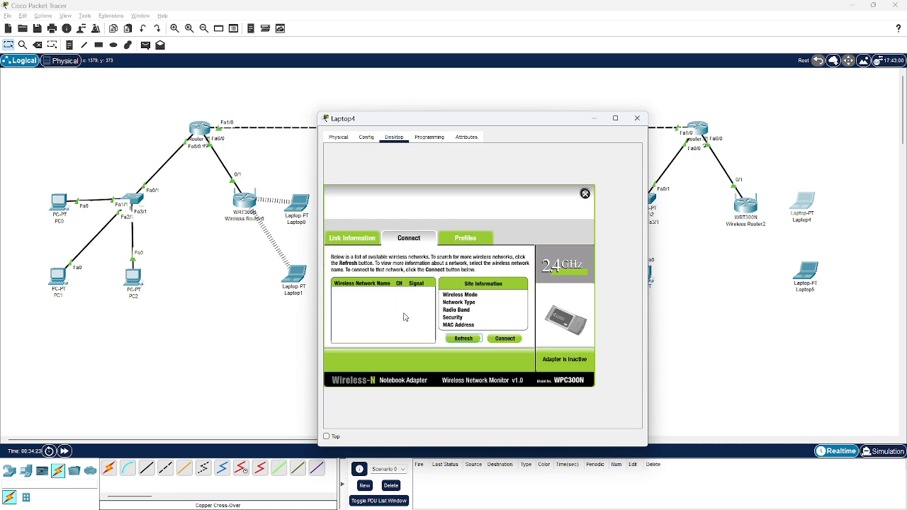
left_click(455, 336)
left_click(478, 340)
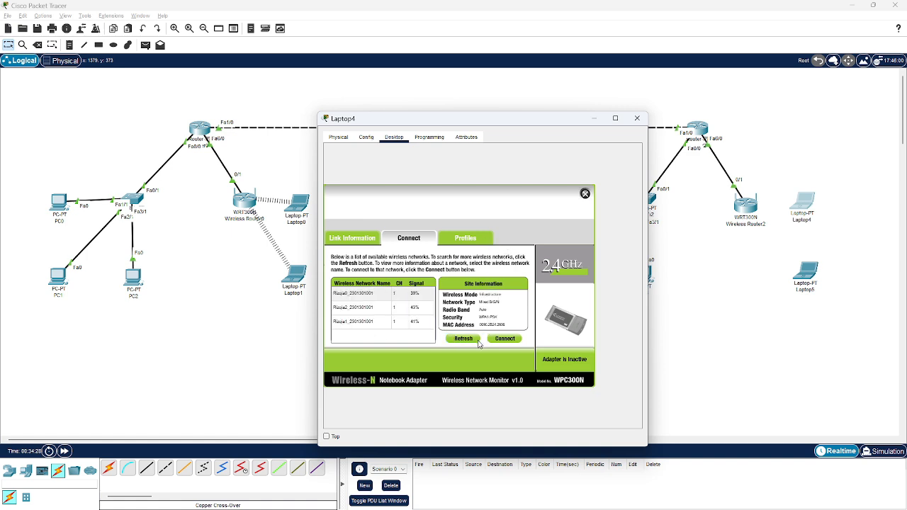
left_click(376, 307)
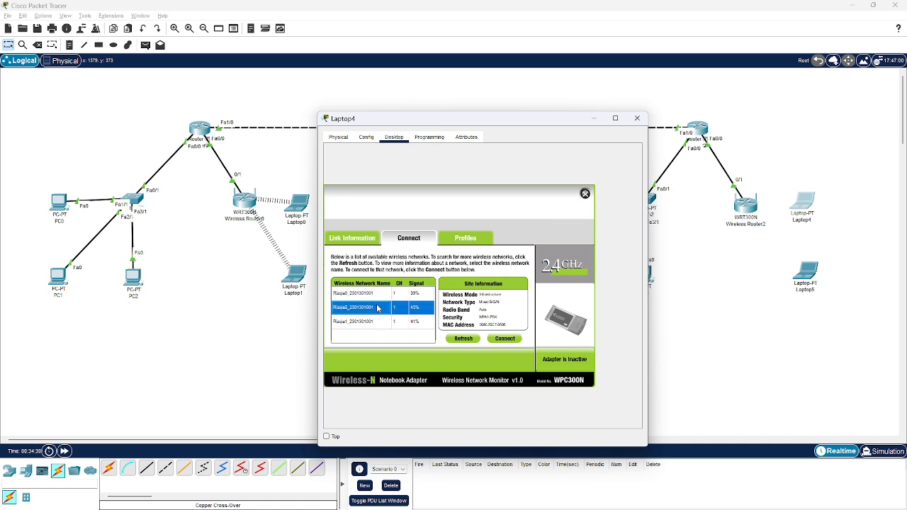
left_click(505, 340)
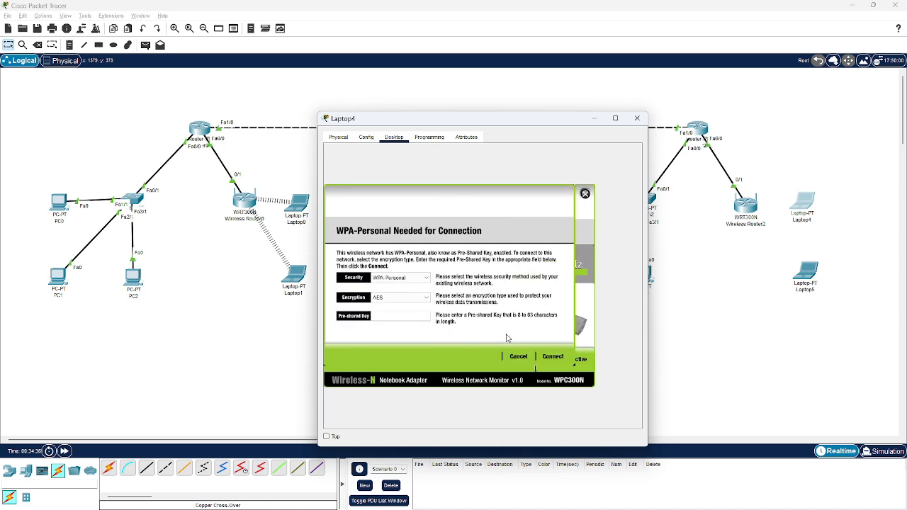
type("1234567890")
left_click(552, 357)
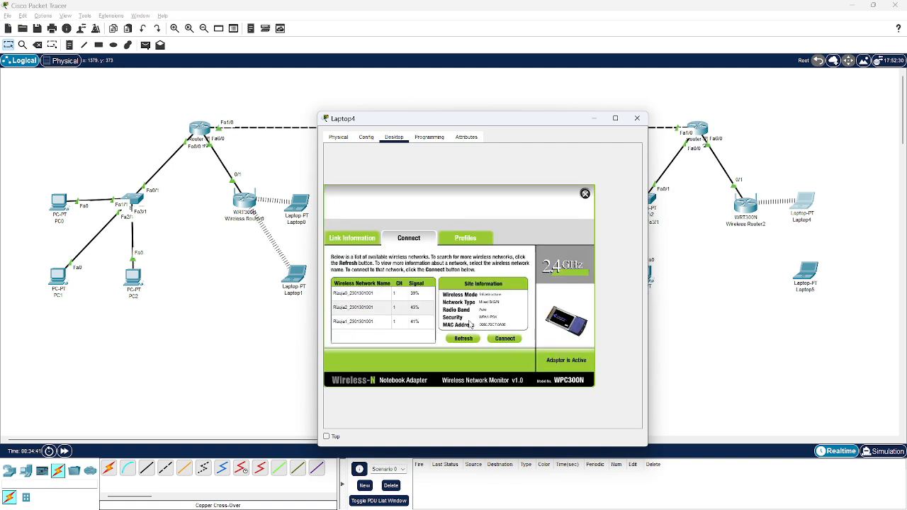
Check Laptop4's IP configuration and close its window
left_click(584, 195)
left_click(345, 170)
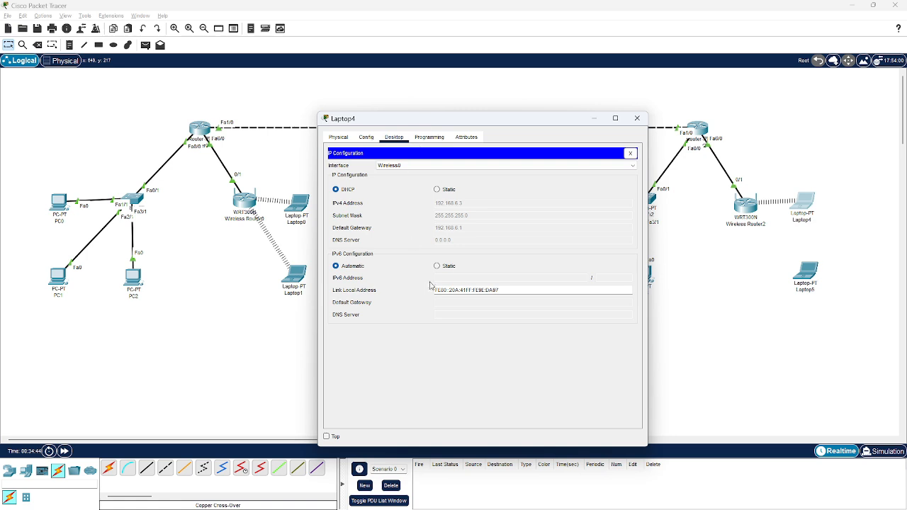
left_click(645, 120)
Replace Laptop5's wired network module with the WPC300N wireless module and power the laptop on
left_click(805, 272)
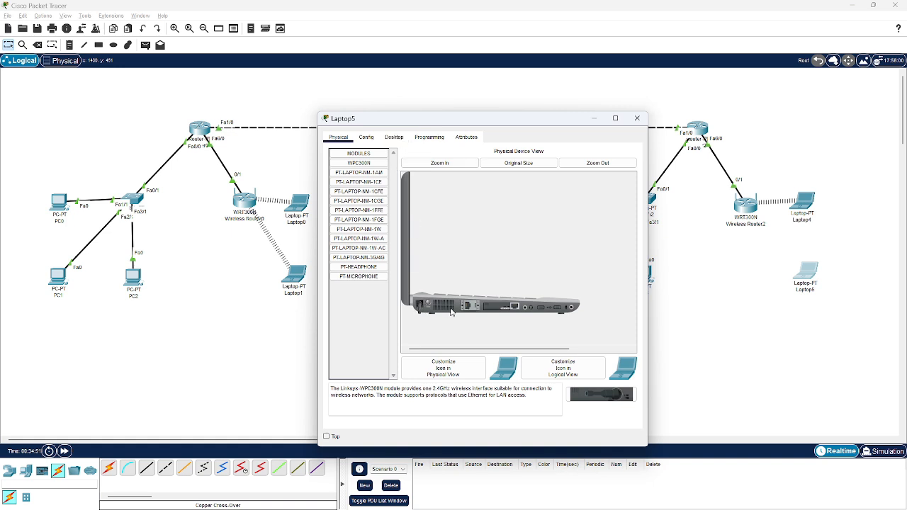
left_click_drag(492, 309, 387, 327)
left_click_drag(357, 163, 375, 335)
left_click_drag(358, 164, 500, 305)
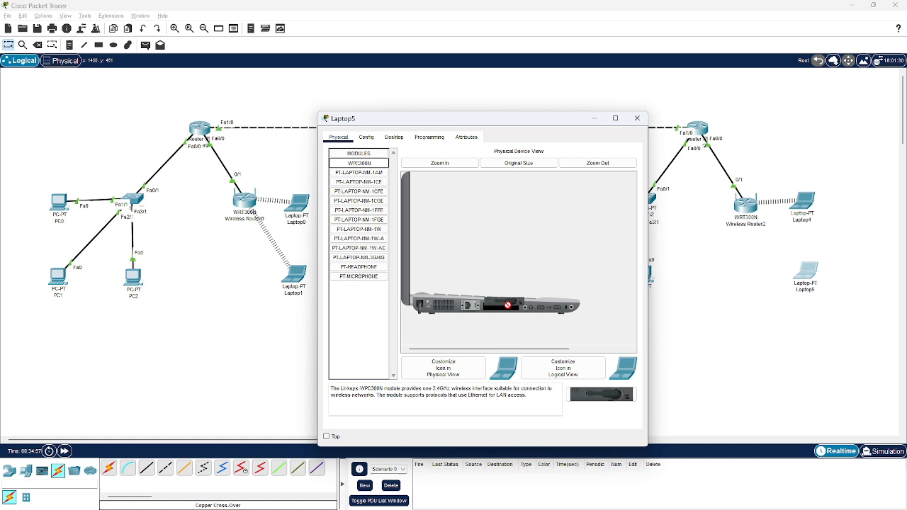
left_click(395, 138)
left_click(469, 267)
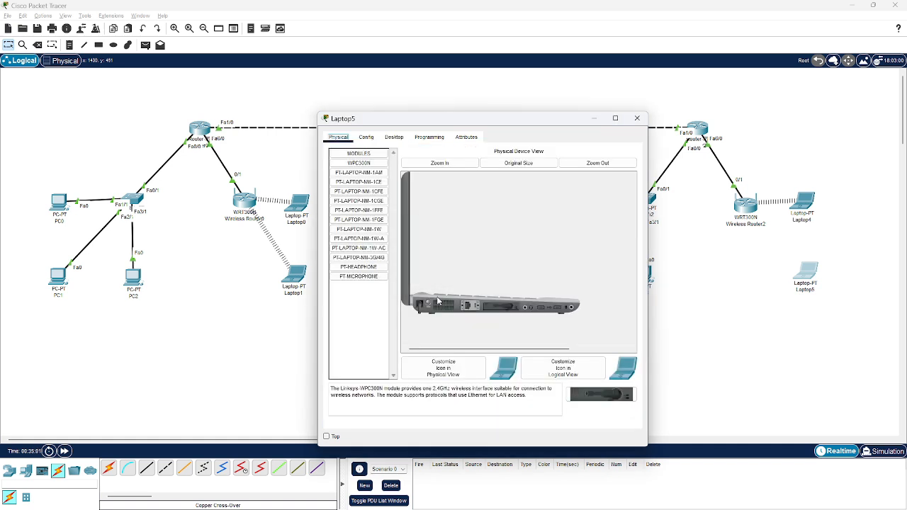
left_click(428, 306)
Open Laptop5's PC Wireless utility and refresh the list of available wireless networks
left_click(394, 137)
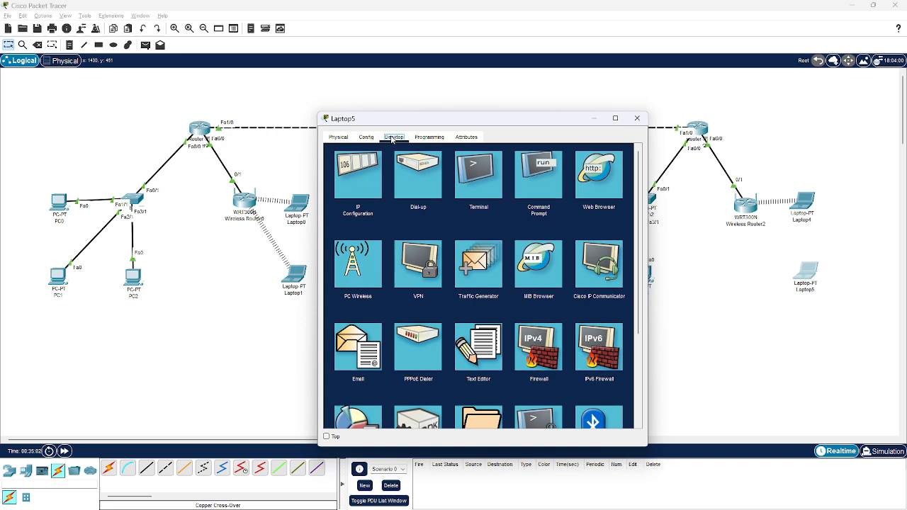
left_click(364, 244)
left_click(408, 239)
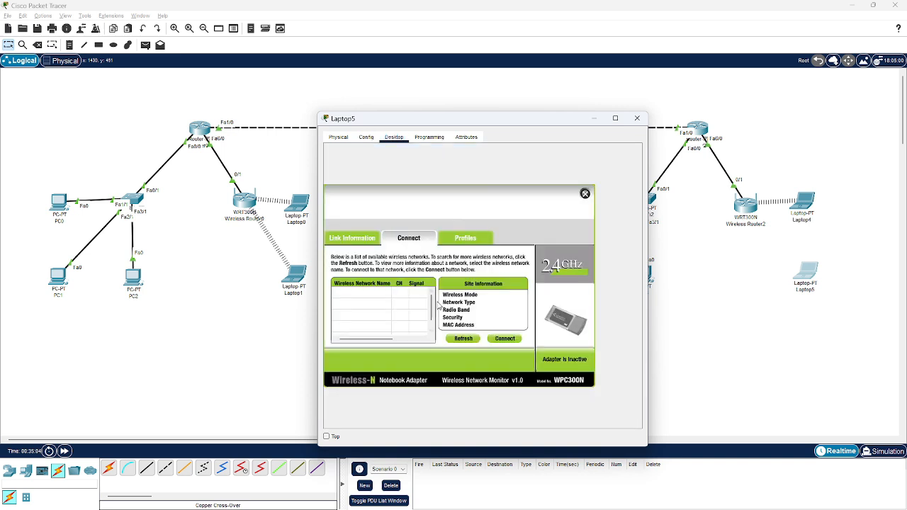
left_click(462, 338)
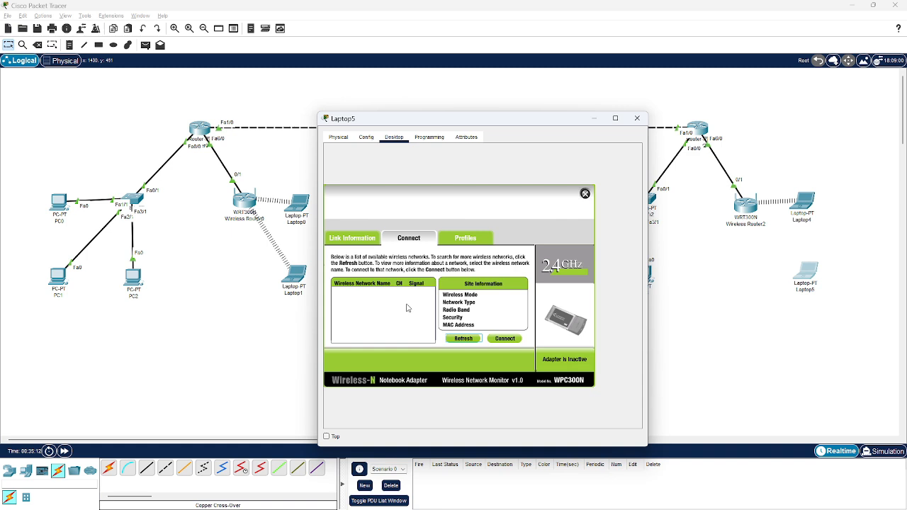
left_click(461, 338)
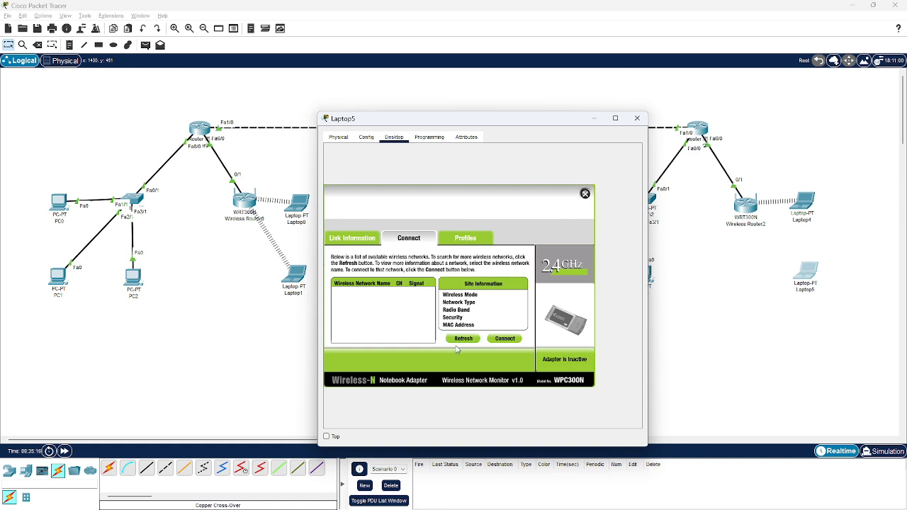
left_click(462, 341)
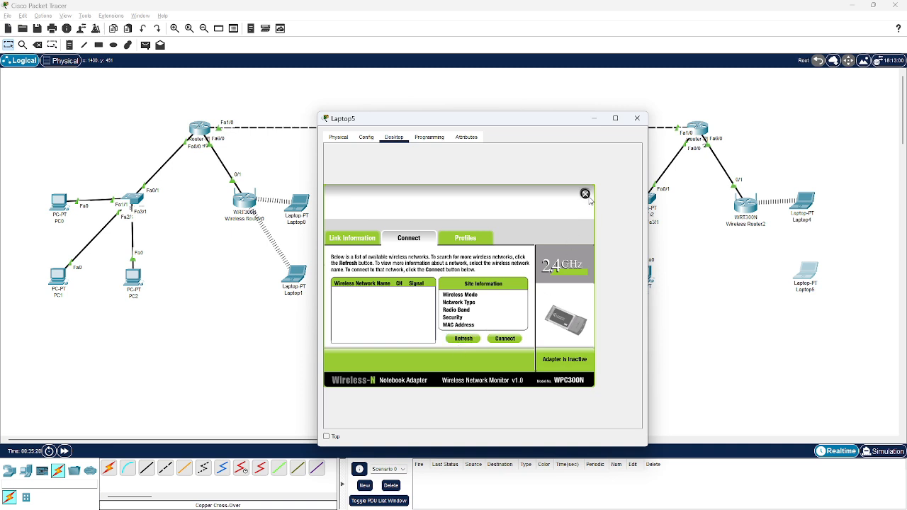
Connect Laptop5 to Wireless Router2's secured network with the pre-shared key and check its IP configuration
left_click(406, 311)
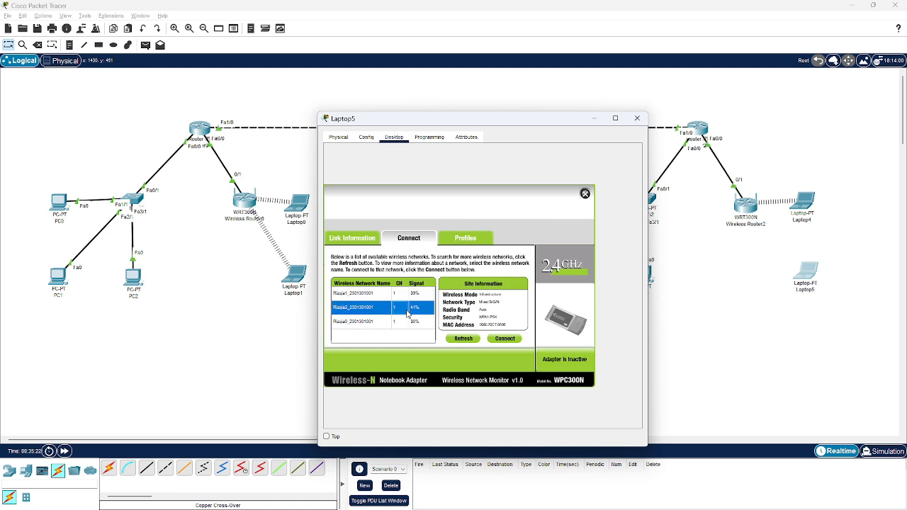
left_click(515, 342)
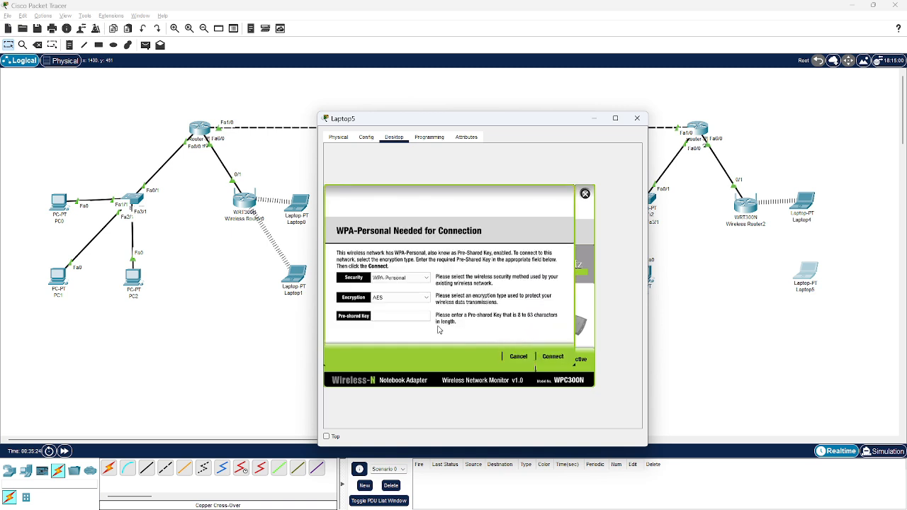
left_click(526, 360)
left_click(428, 313)
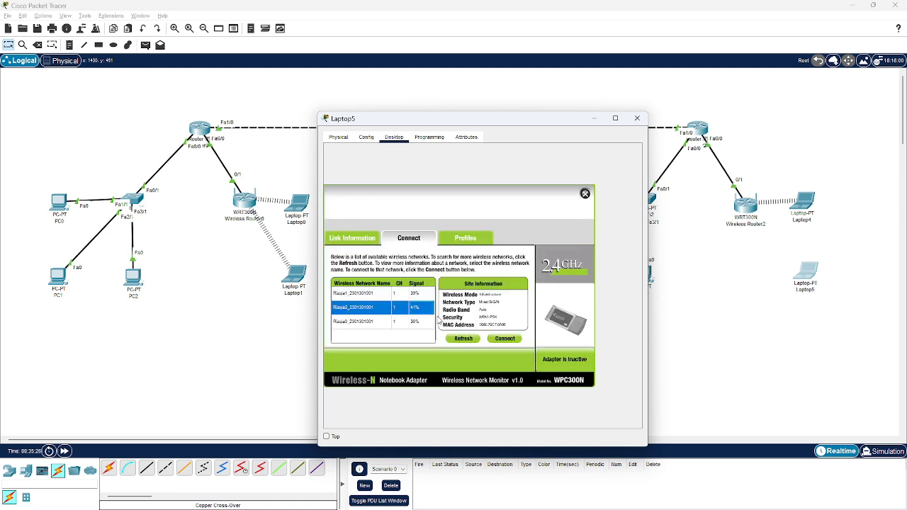
left_click(504, 339)
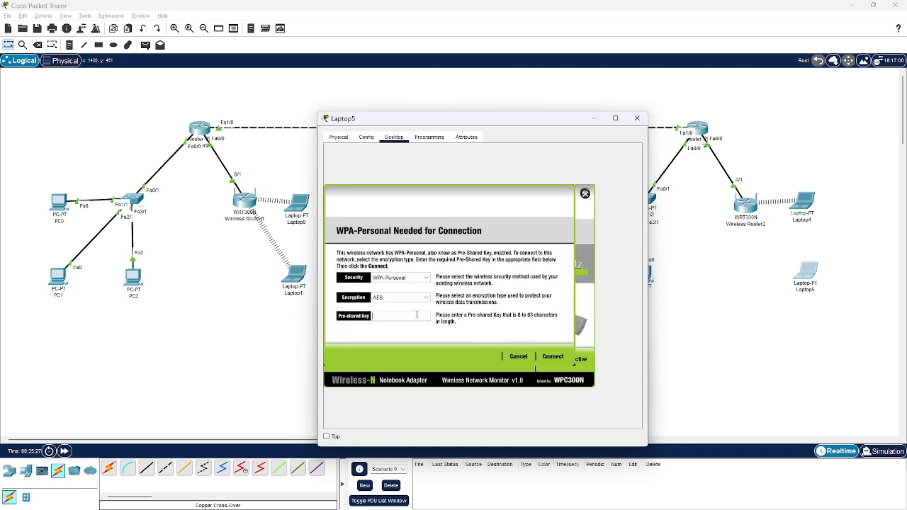
type("1234567890")
left_click(566, 357)
left_click(584, 194)
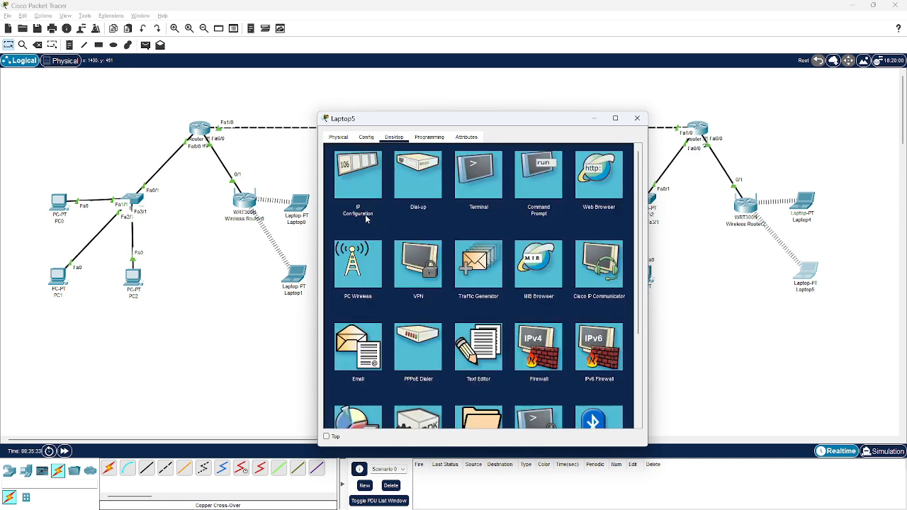
left_click(376, 186)
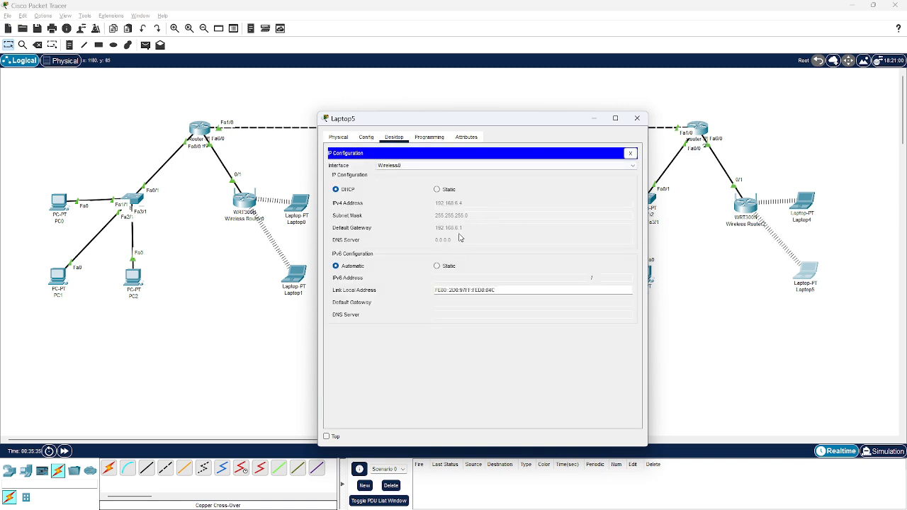
Close Laptop5's window and test connectivity with simple PDUs from Laptop0 to PC2 and from Laptop2 to PC5
left_click(637, 117)
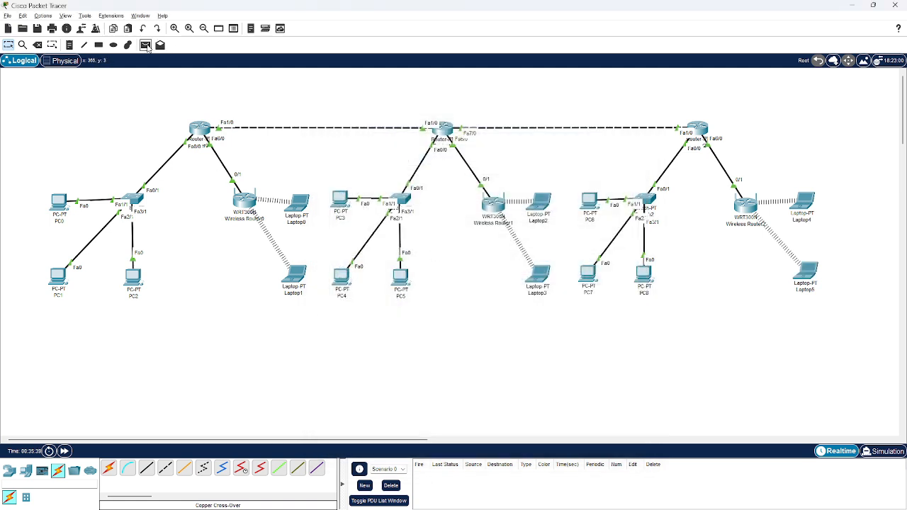
left_click(146, 46)
left_click(297, 207)
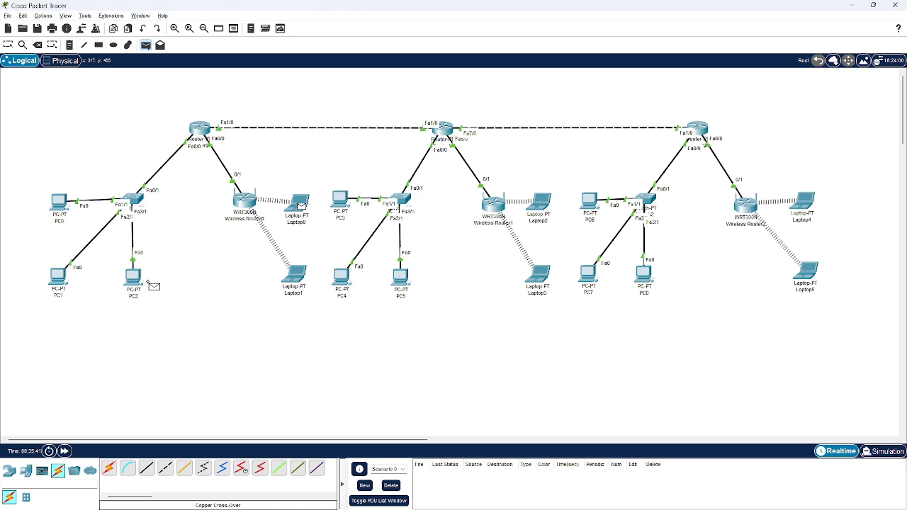
left_click(141, 282)
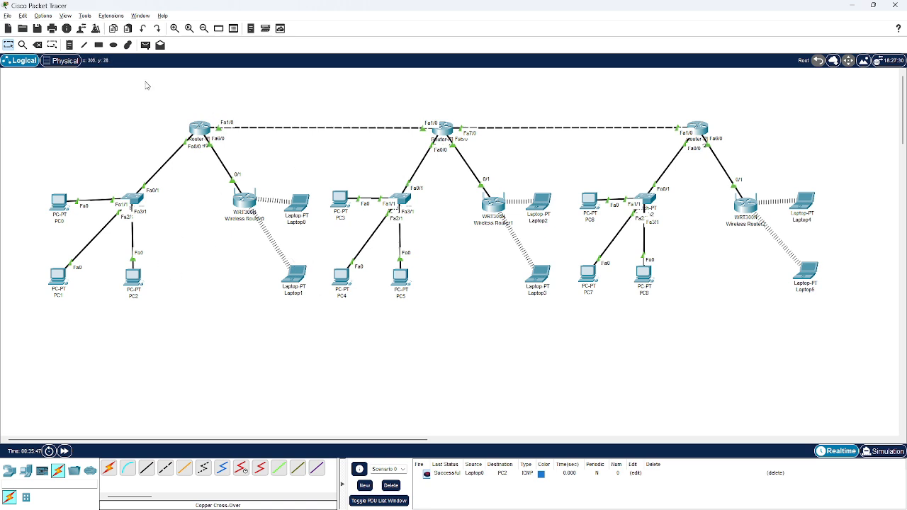
left_click(145, 44)
left_click(543, 206)
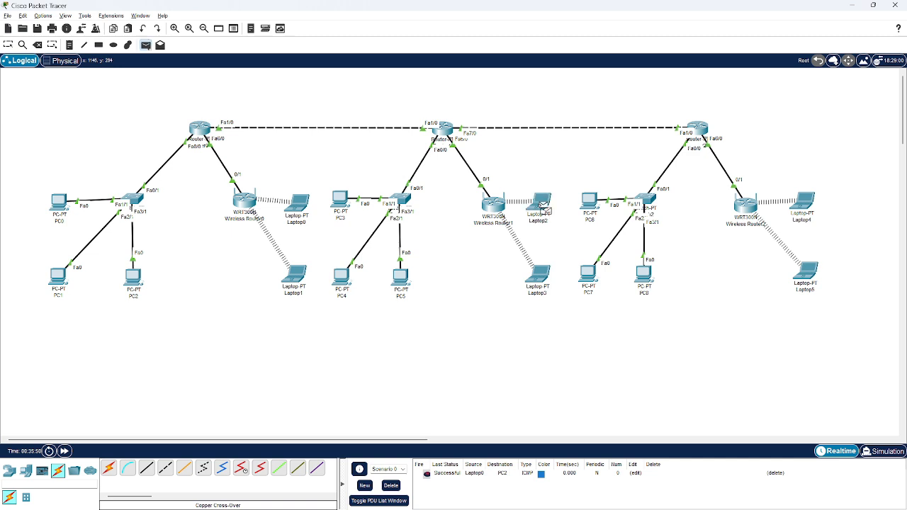
left_click(398, 292)
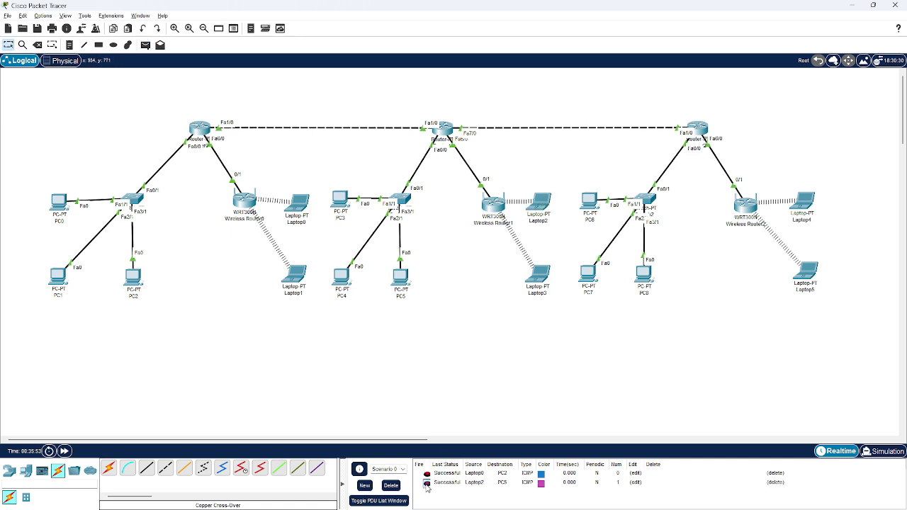
Send a simple PDU from Laptop4 to PC8, fire it again, and delete all test PDUs of Scenario 0
left_click(145, 44)
left_click(804, 201)
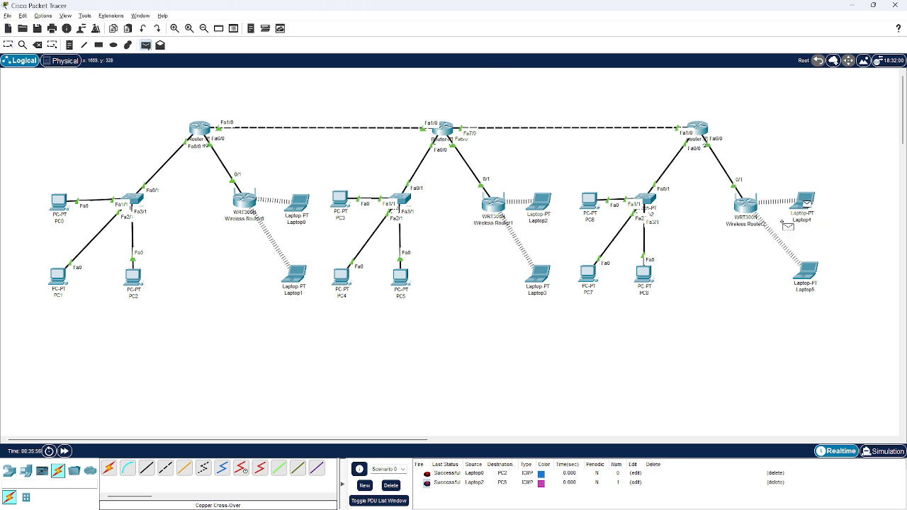
left_click(650, 280)
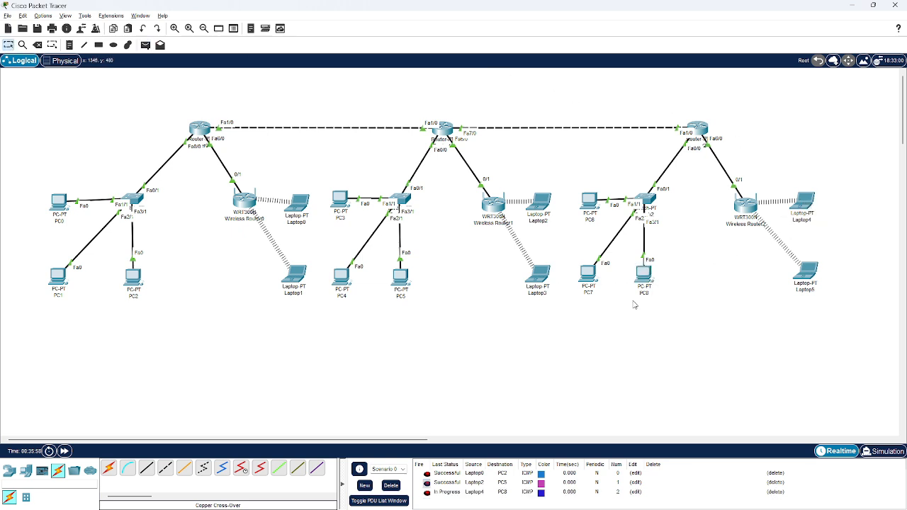
double_click(427, 492)
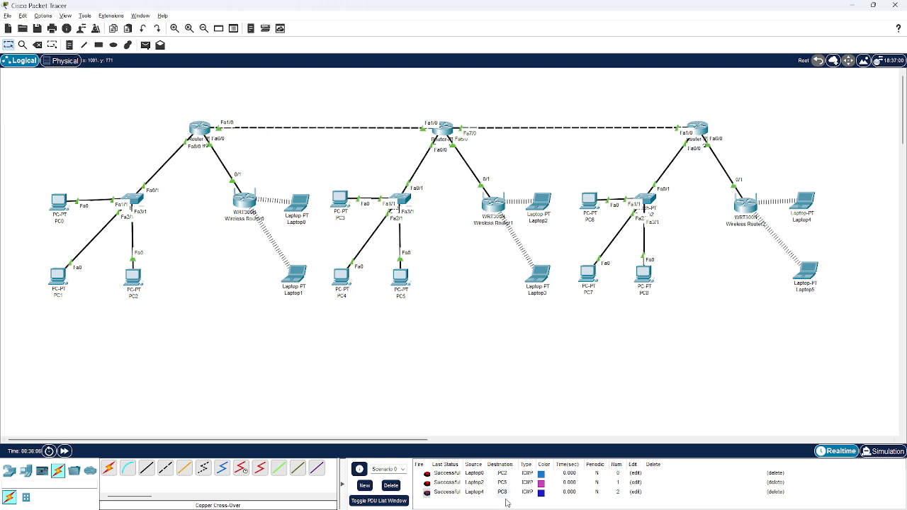
left_click(390, 486)
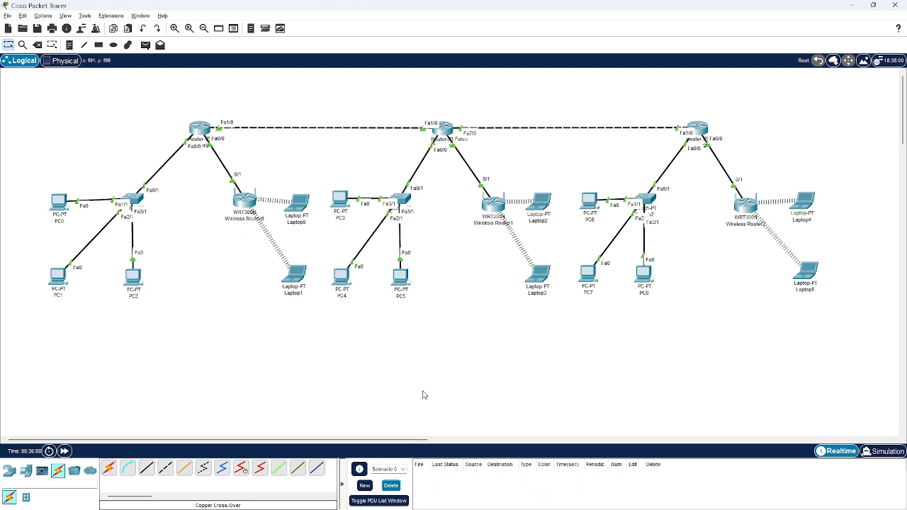